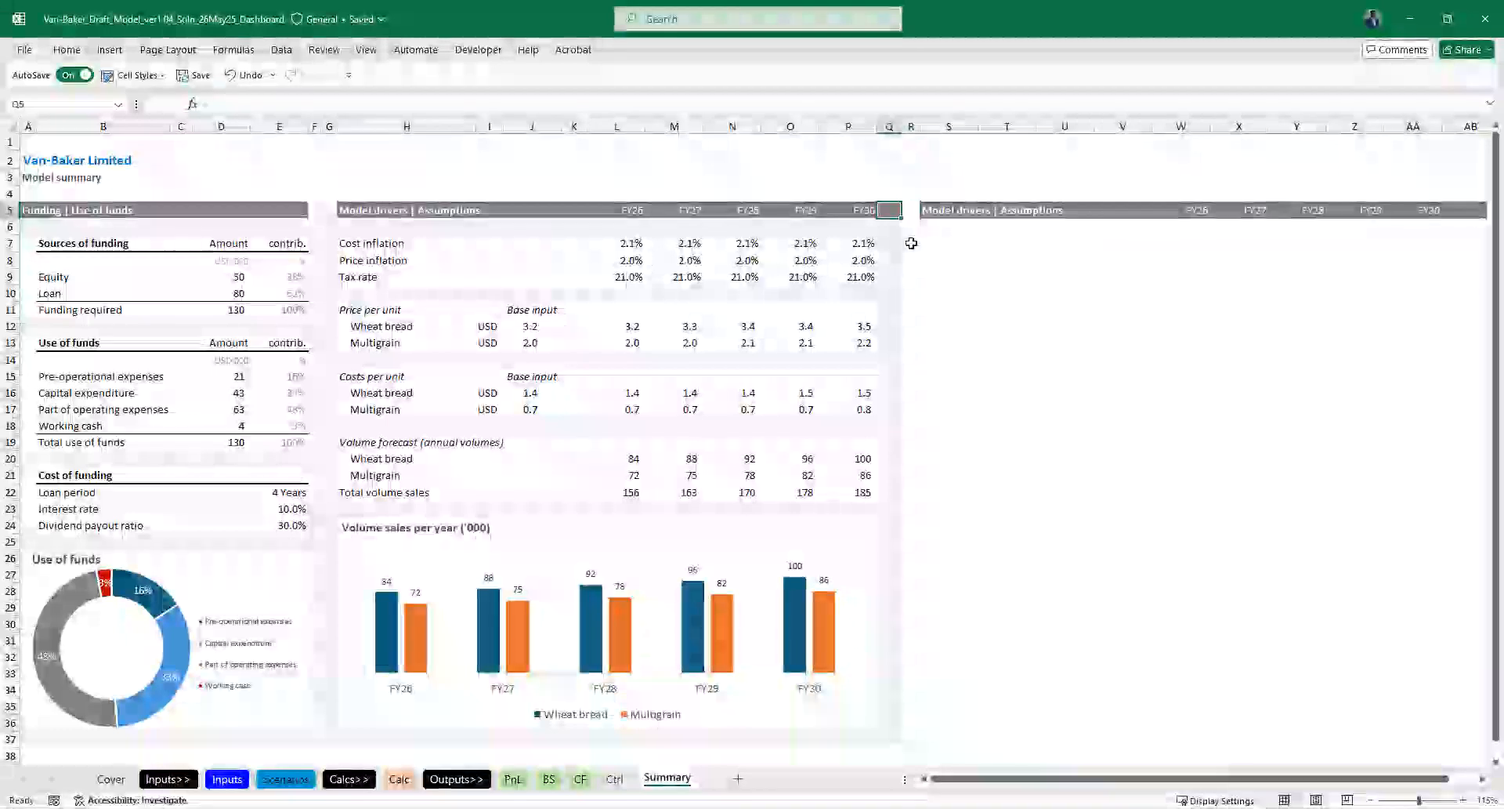
# - Narrow the spacer column G between the Funding and Model drivers sections
pyautogui.click(332, 128)
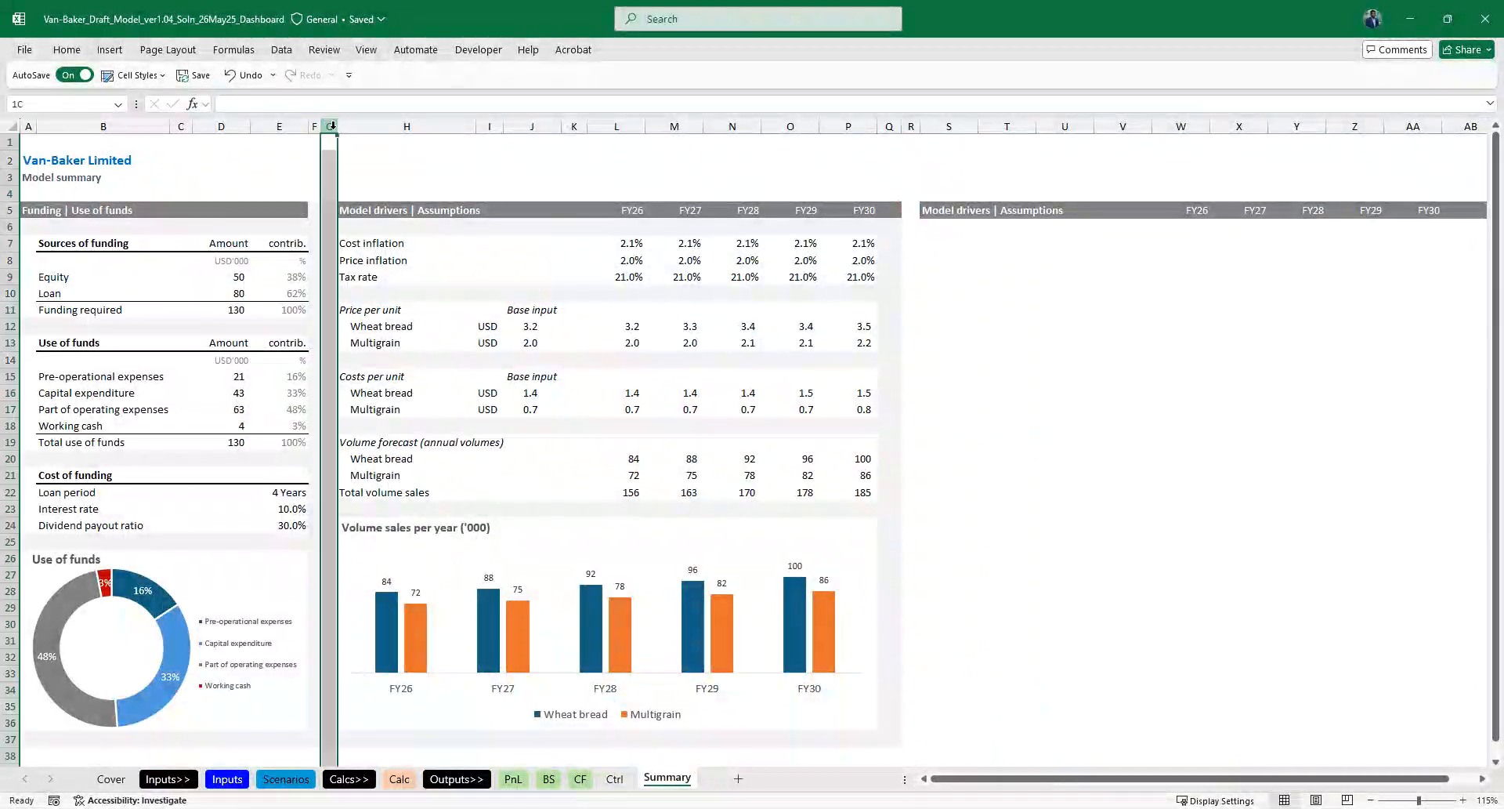
pyautogui.moveTo(334, 127); pyautogui.dragTo(313, 126)
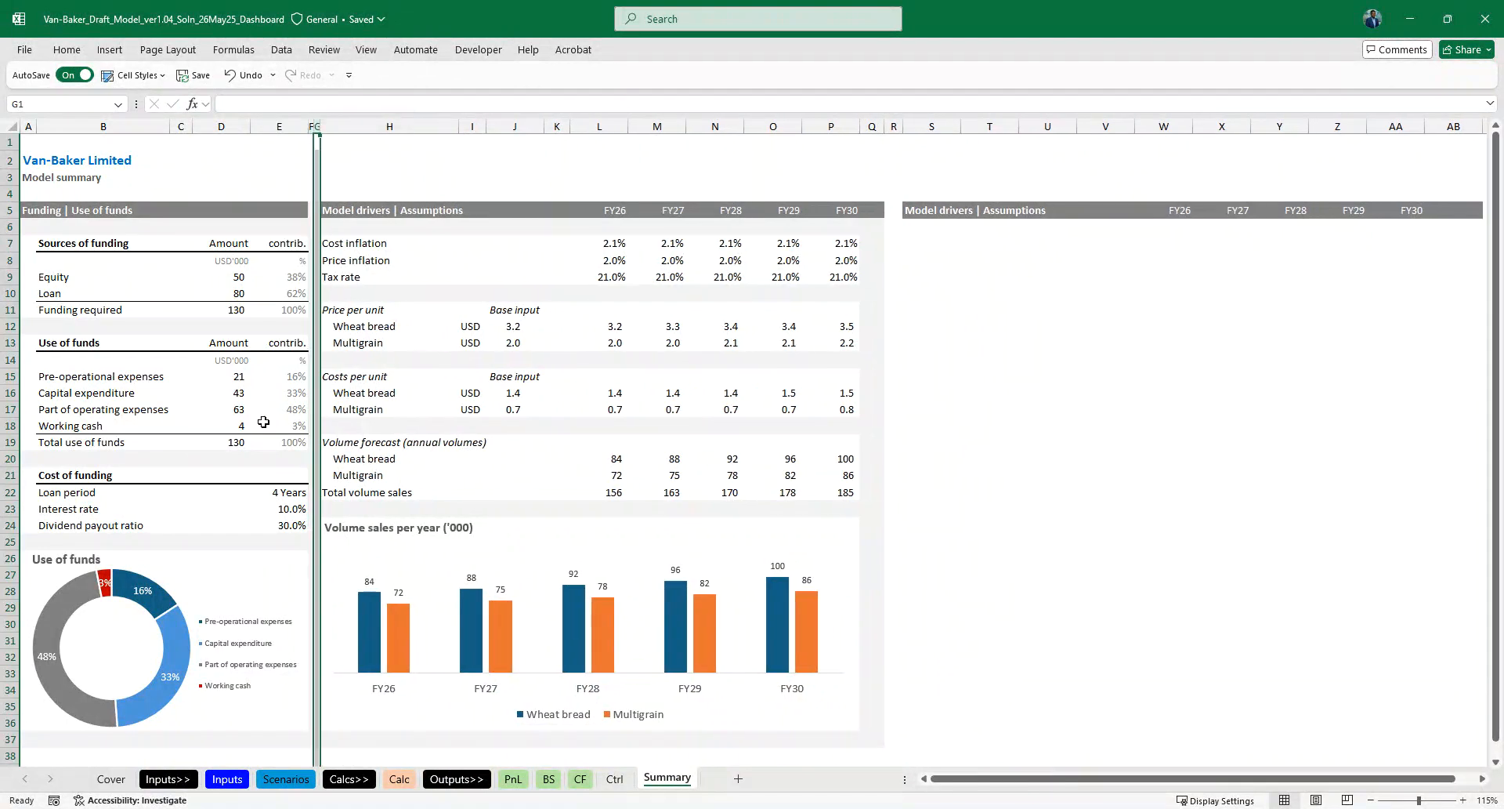
pyautogui.click(233, 582)
pyautogui.click(924, 334)
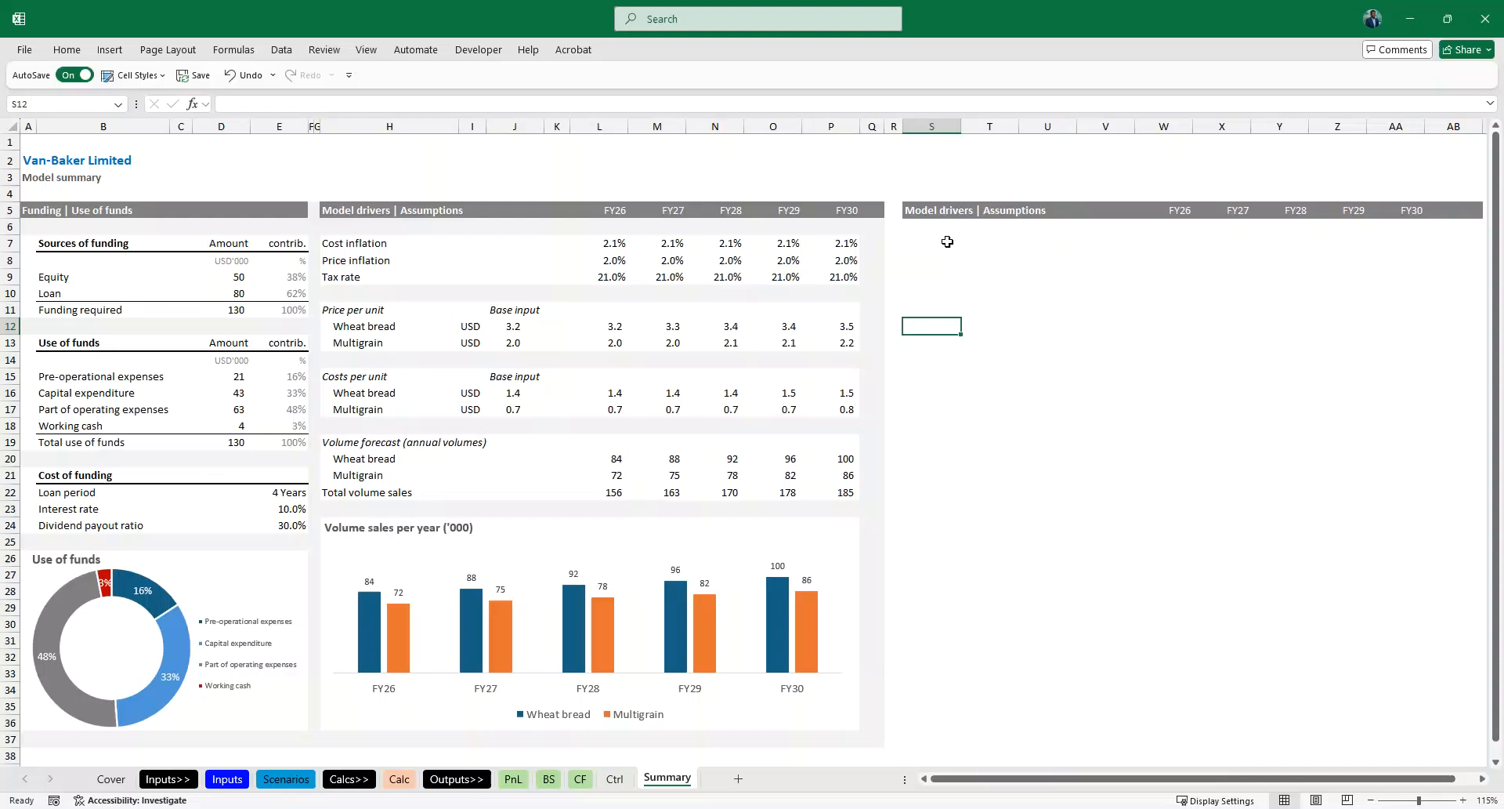
# - Copy spacer column Q onto column R so the light-grey formatting and width carry over beside the Model drivers section
pyautogui.click(873, 126)
pyautogui.hotkey('ctrl', 'c')
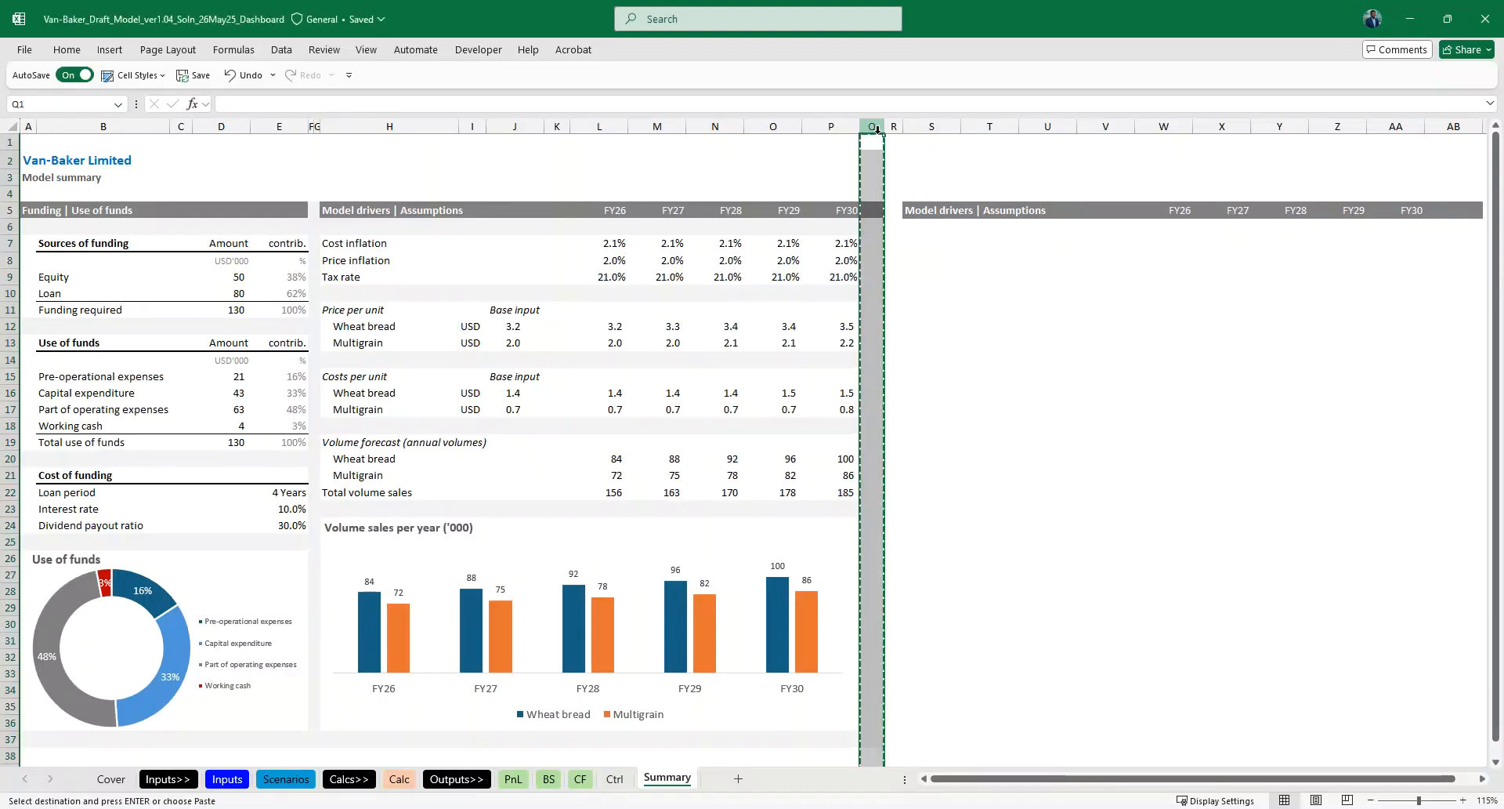
pyautogui.hotkey('ctrl', 'v')
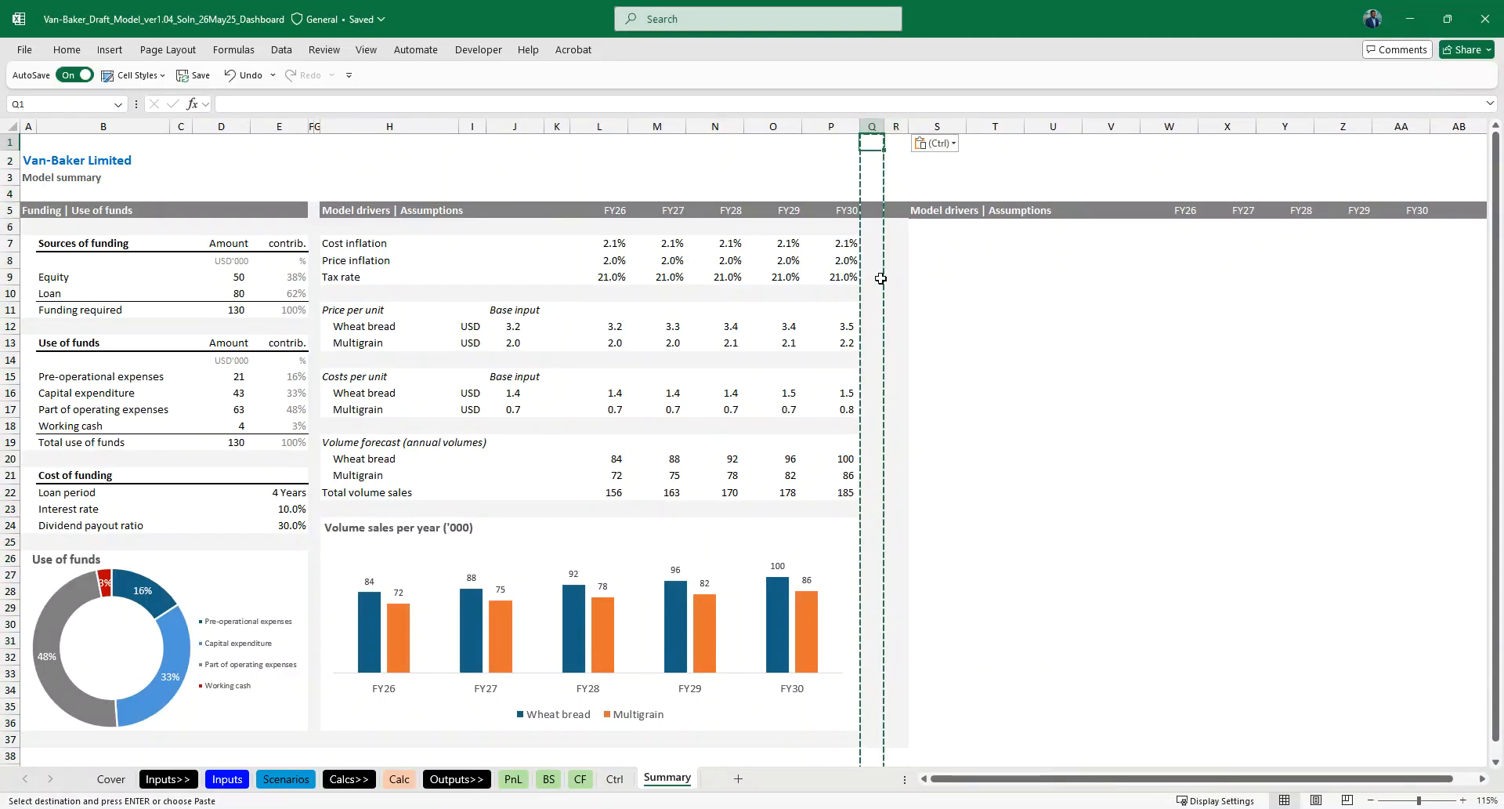
pyautogui.press('Escape')
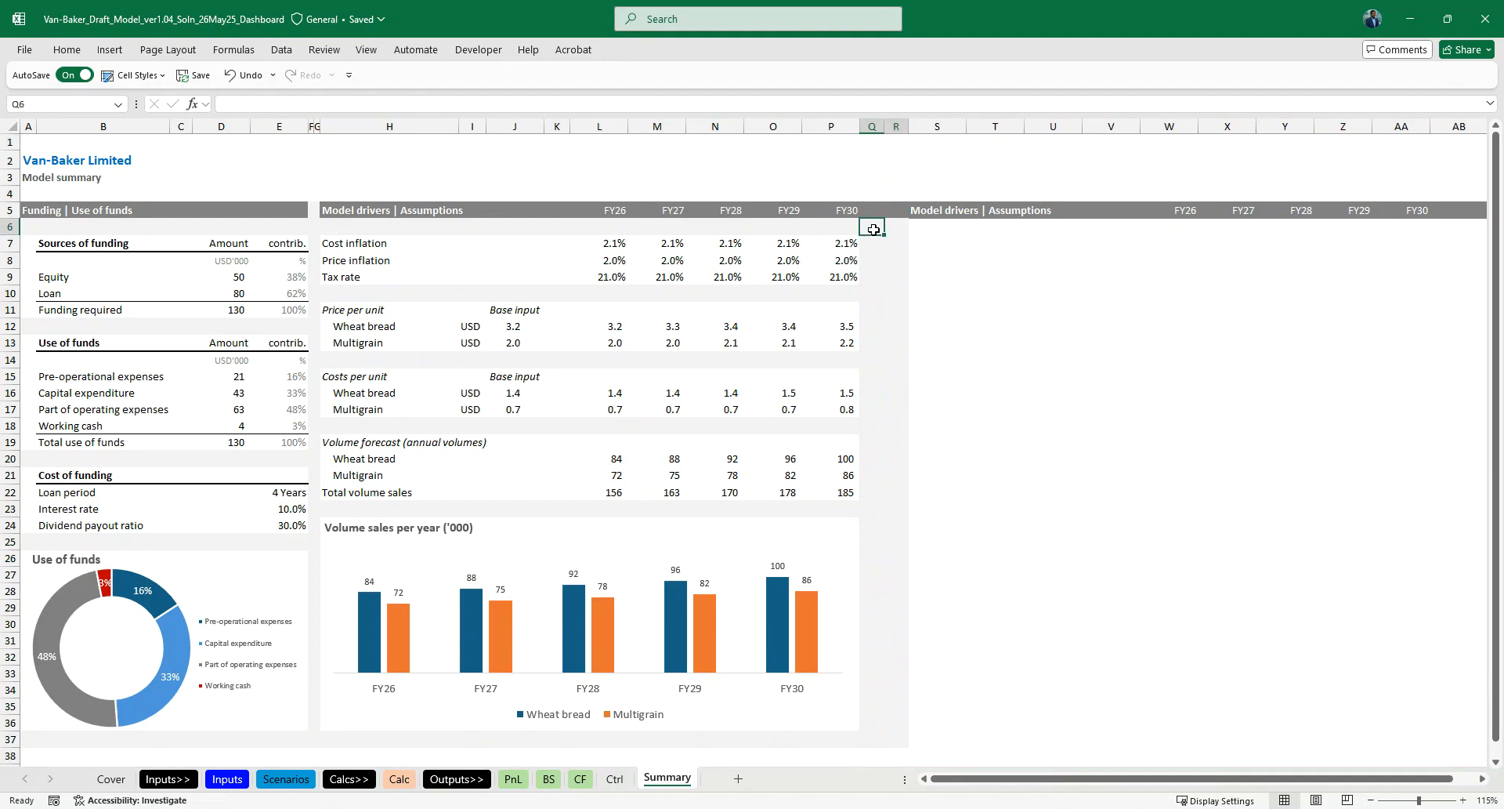
pyautogui.press('Up')
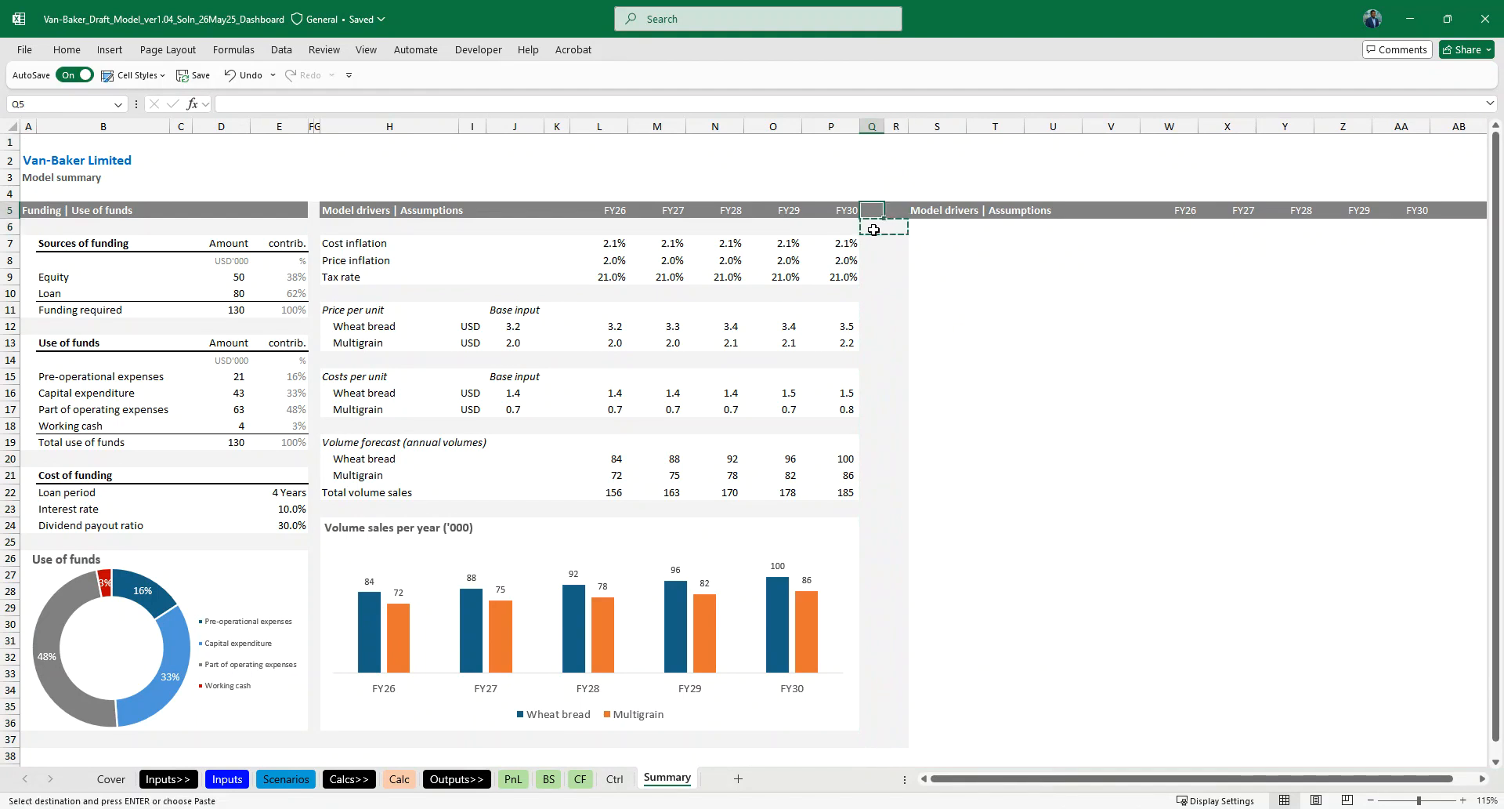
# - Copy the narrow spacer column F onto column Q
pyautogui.click(313, 126)
pyautogui.hotkey('ctrl', 'c')
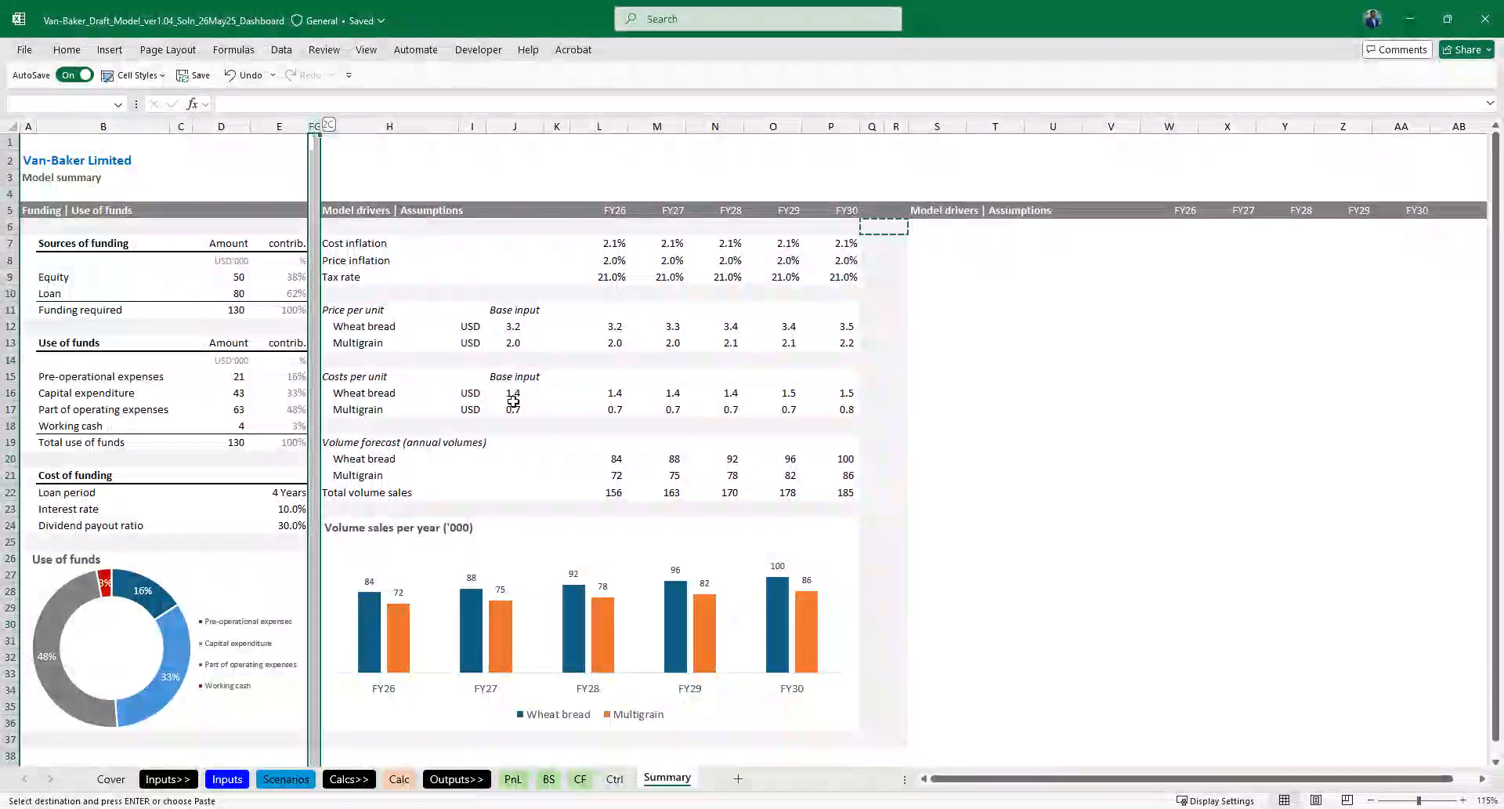
pyautogui.click(872, 126)
pyautogui.hotkey('ctrl', 'v')
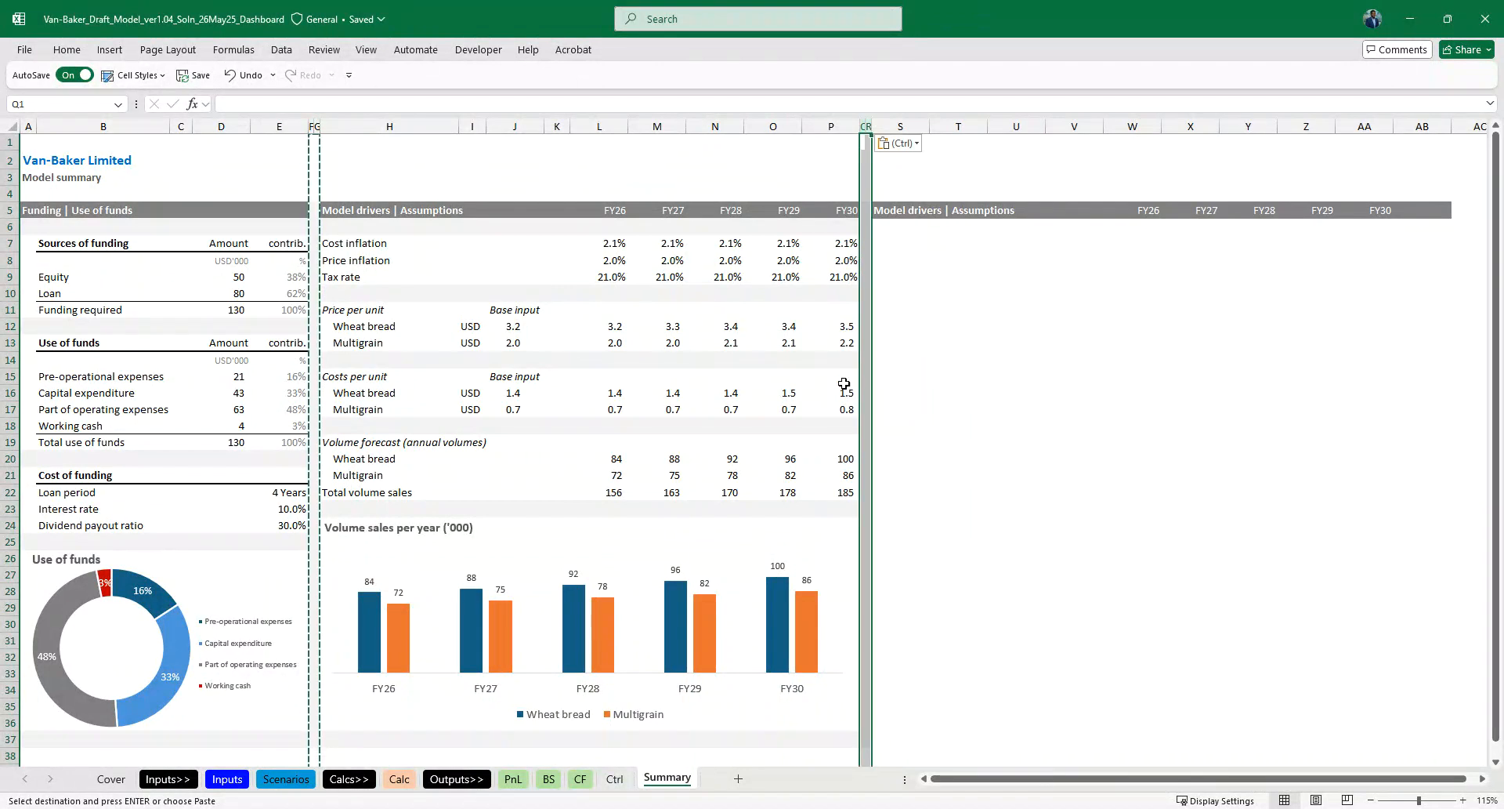
# - Retitle the third section's header in cell S5 as "Model outputs"
pyautogui.click(953, 295)
pyautogui.press('Escape')
pyautogui.press('Left')
pyautogui.hotkey('ctrl', 'Up')
pyautogui.write('Model outp')
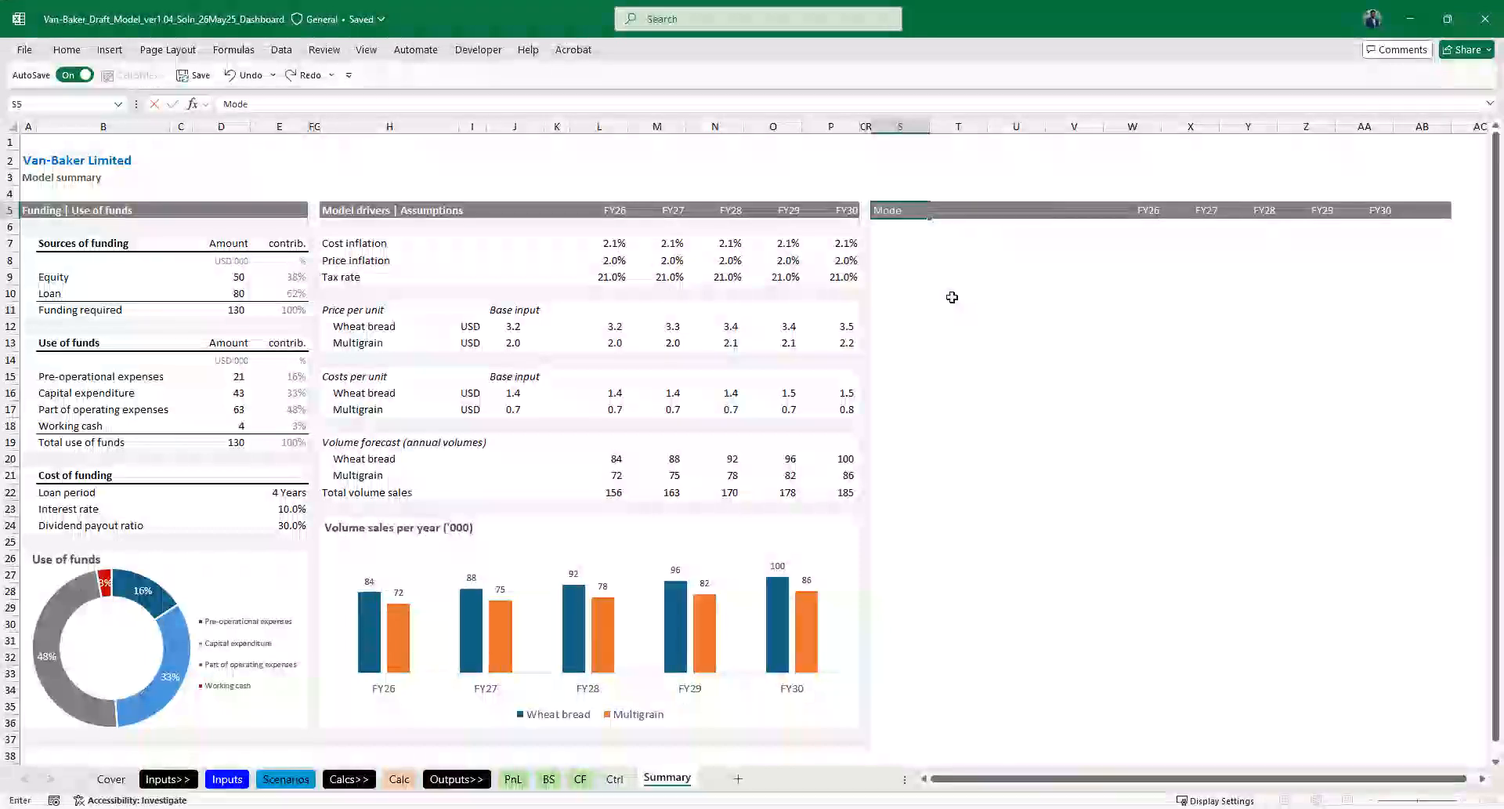
pyautogui.press('Return')
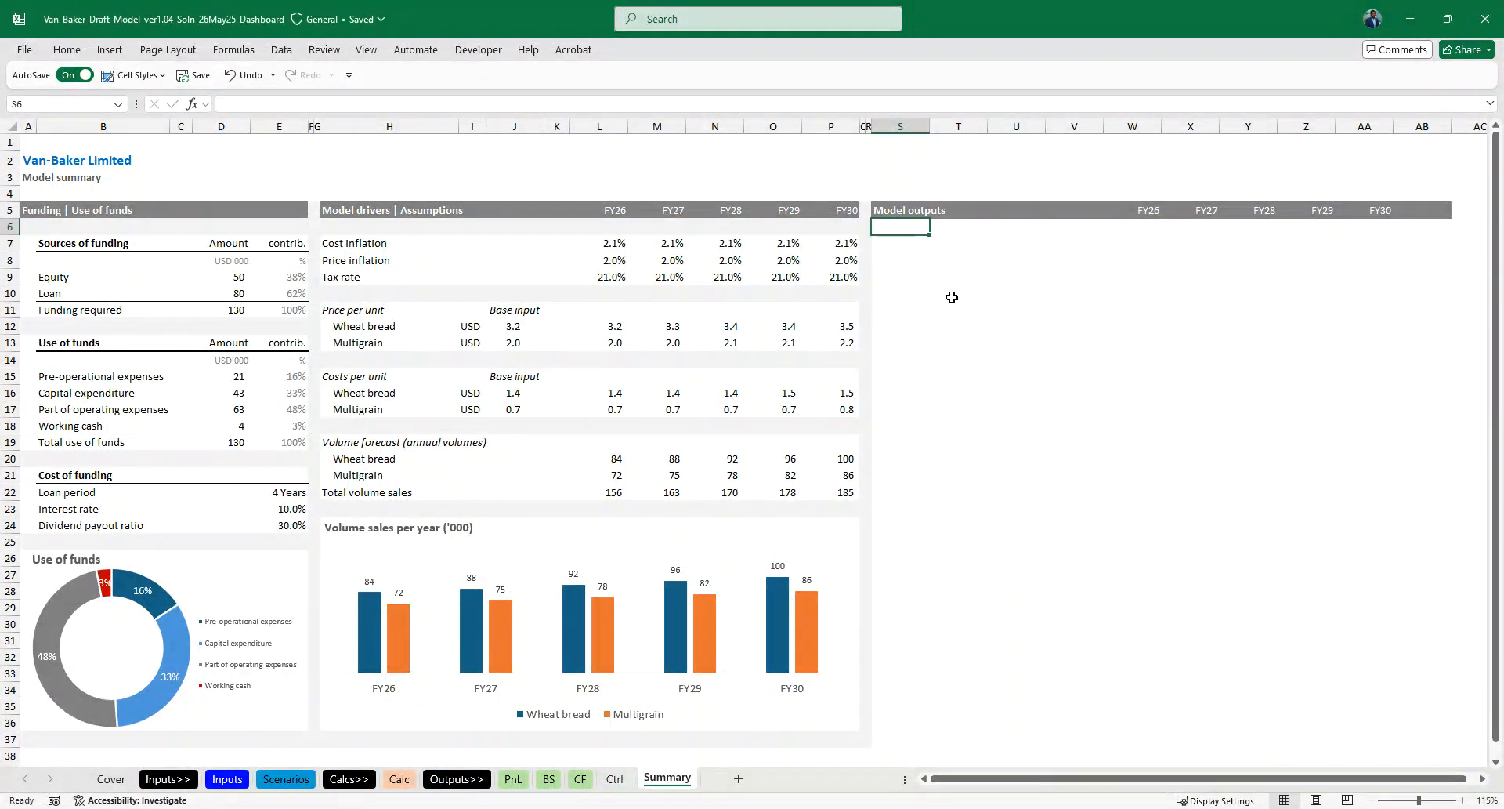
# - Copy the light-grey spacer formatting across row 6 beneath the Model outputs header, up to column AA
pyautogui.keyDown('ctrl'); pyautogui.scroll(-1, 952, 297); pyautogui.keyUp('ctrl')
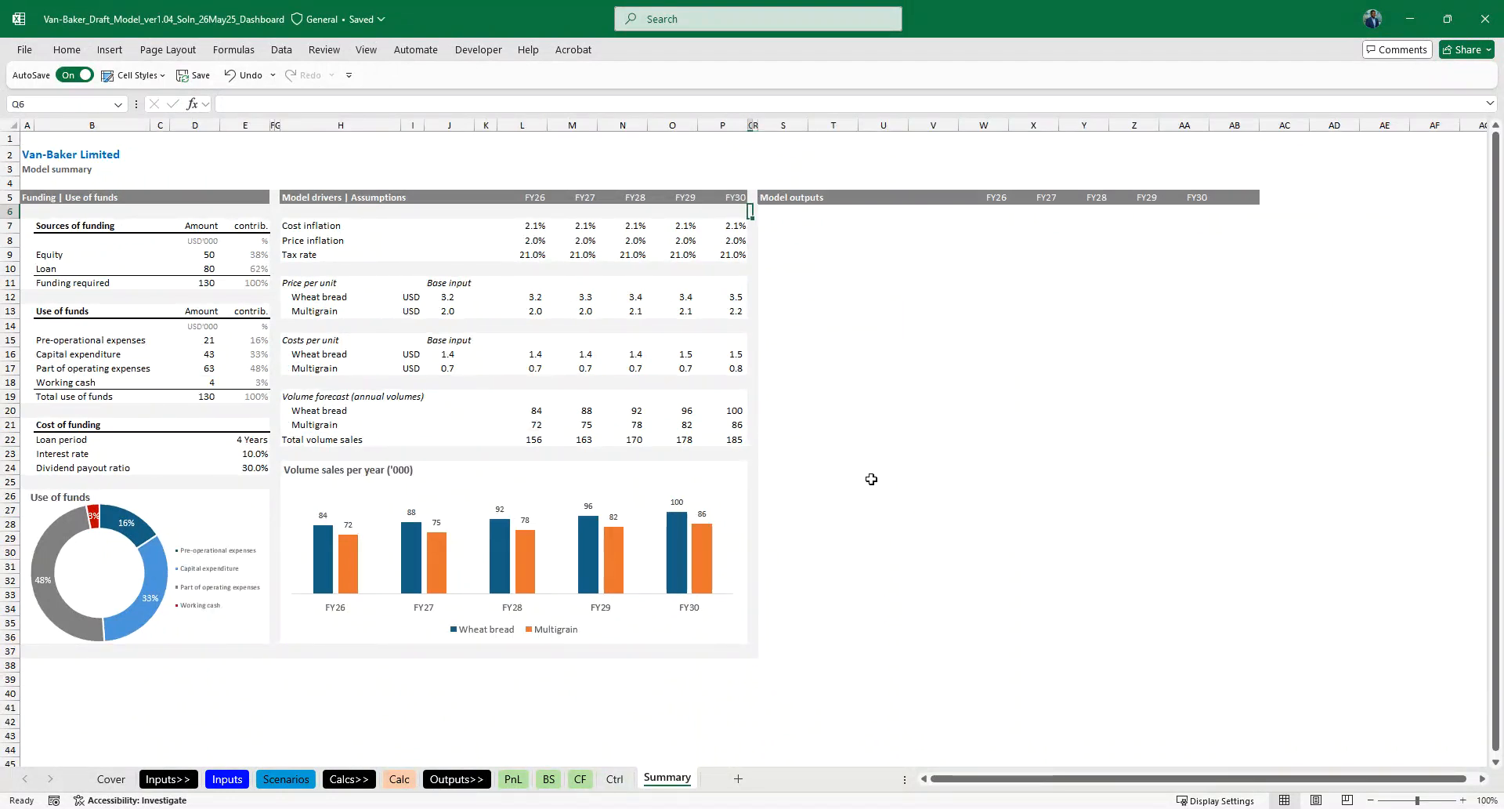
pyautogui.hotkey('shift', 'Right')
pyautogui.hotkey('shift', 'Right')
pyautogui.hotkey('shift', 'Right')
pyautogui.hotkey('shift', 'Right')
pyautogui.hotkey('shift', 'Right')
pyautogui.hotkey('shift', 'Right')
pyautogui.hotkey('shift', 'Right')
pyautogui.hotkey('shift', 'Right')
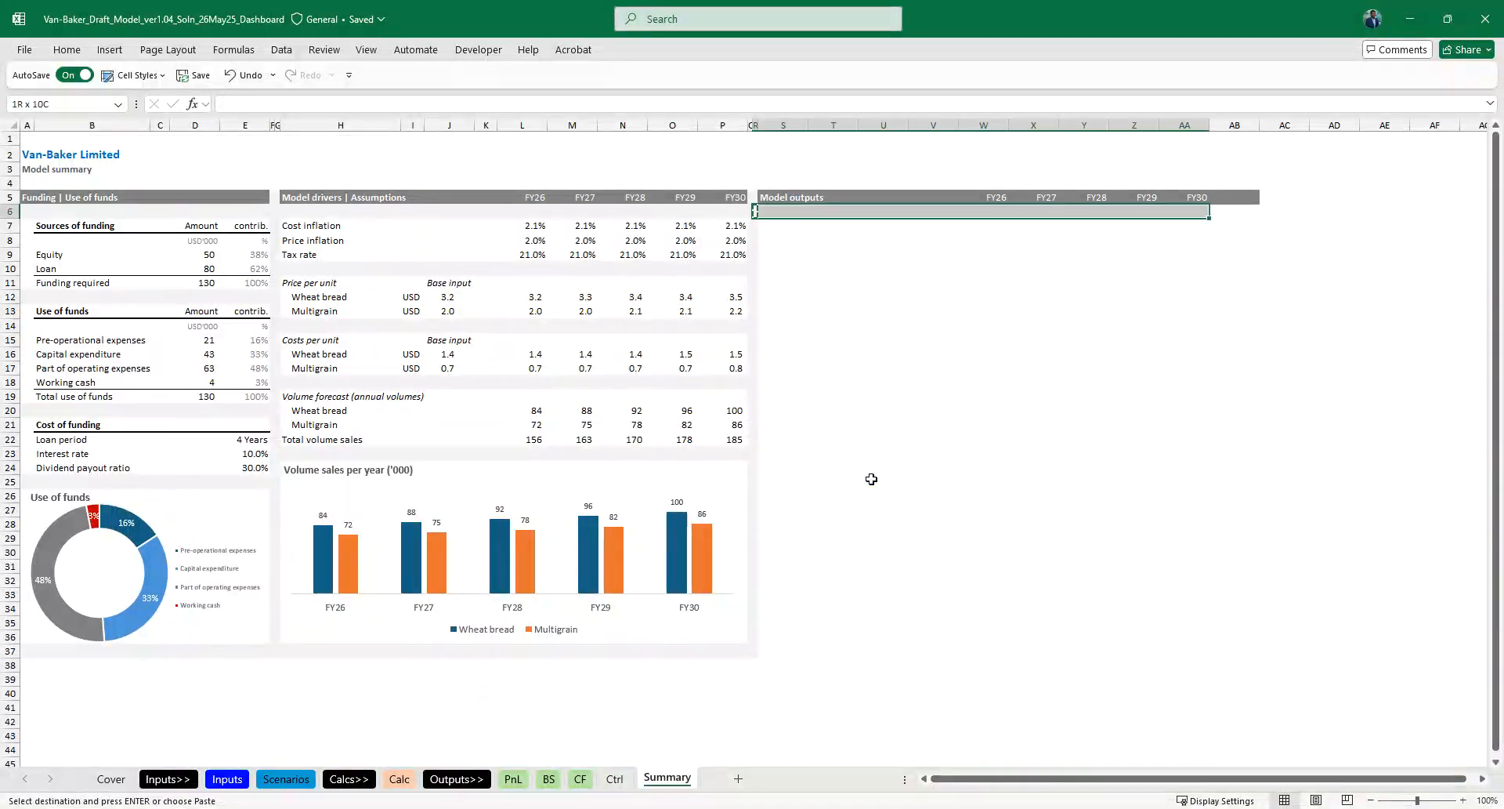
pyautogui.hotkey('ctrl', 'v')
pyautogui.press('Home')
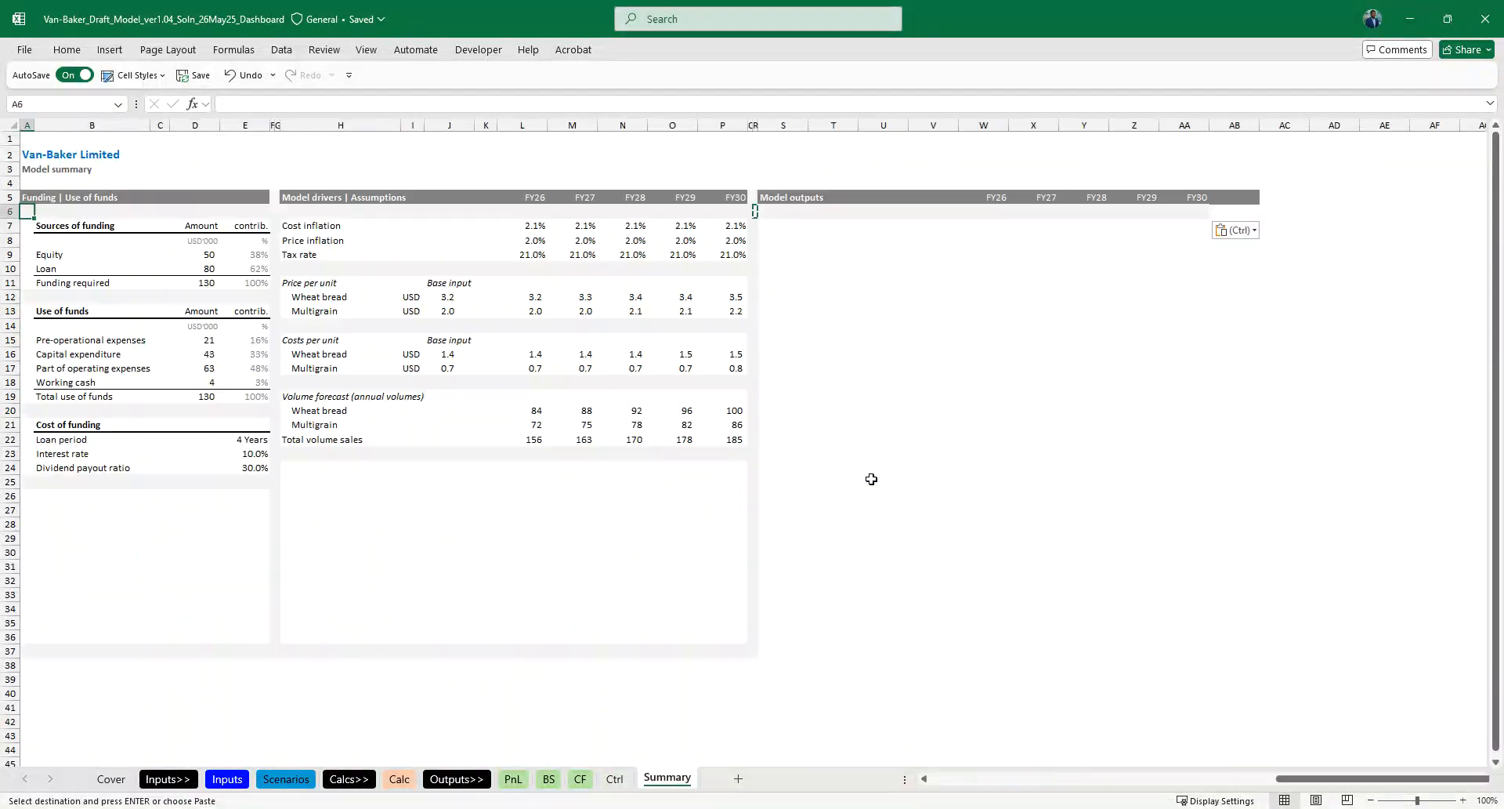
# - Fill the blank cell AB4 down into AB5 so the Model outputs header bar ends at column AA
pyautogui.click(1226, 180)
pyautogui.press('Down')
pyautogui.hotkey('ctrl', 'd')
pyautogui.press('Down')
pyautogui.press('Left')
pyautogui.press('Left')
pyautogui.press('Left')
pyautogui.press('Left')
pyautogui.press('Left')
pyautogui.press('Left')
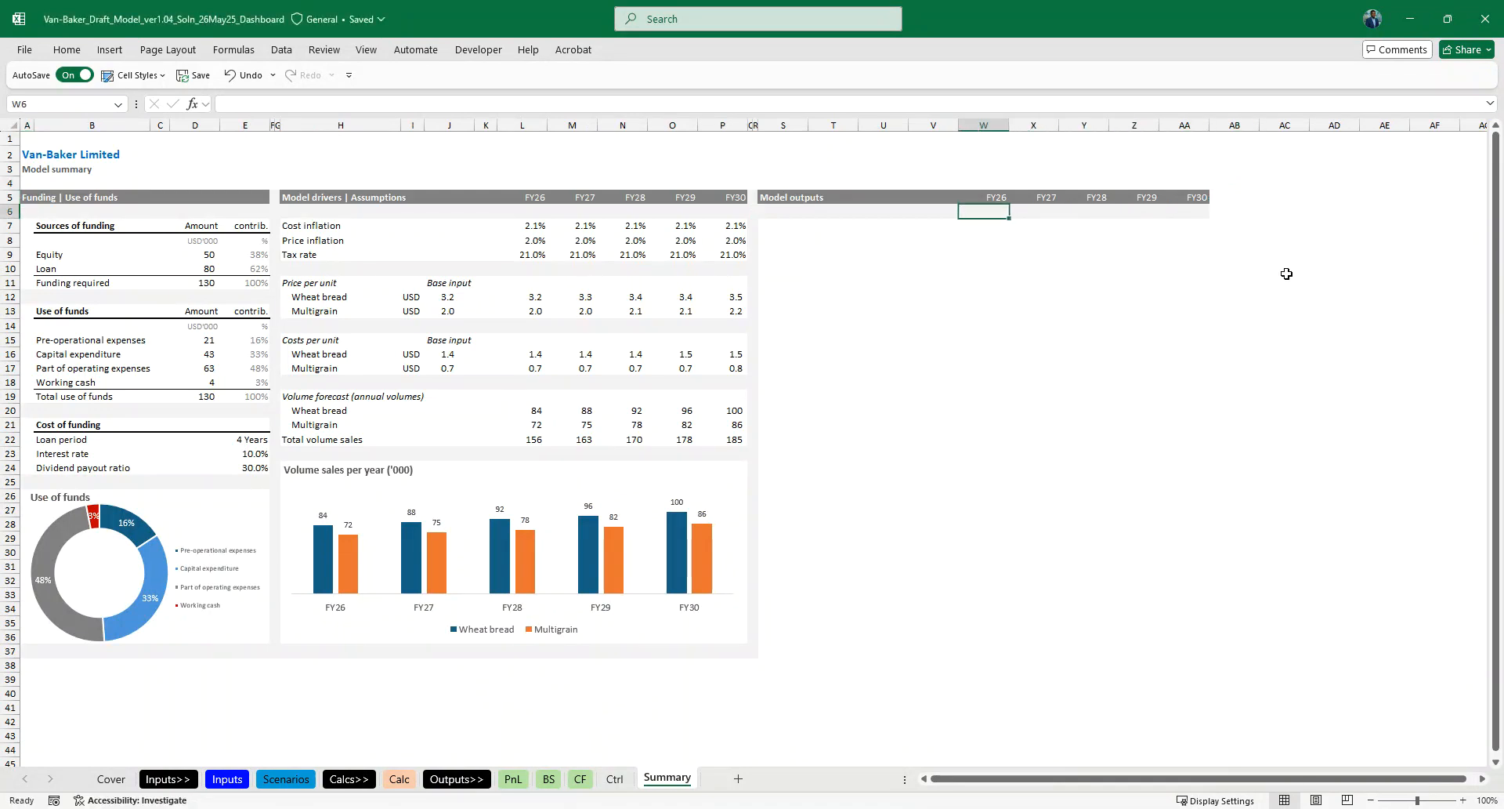
pyautogui.press('Up')
pyautogui.press('Left')
pyautogui.press('Left')
pyautogui.press('Left')
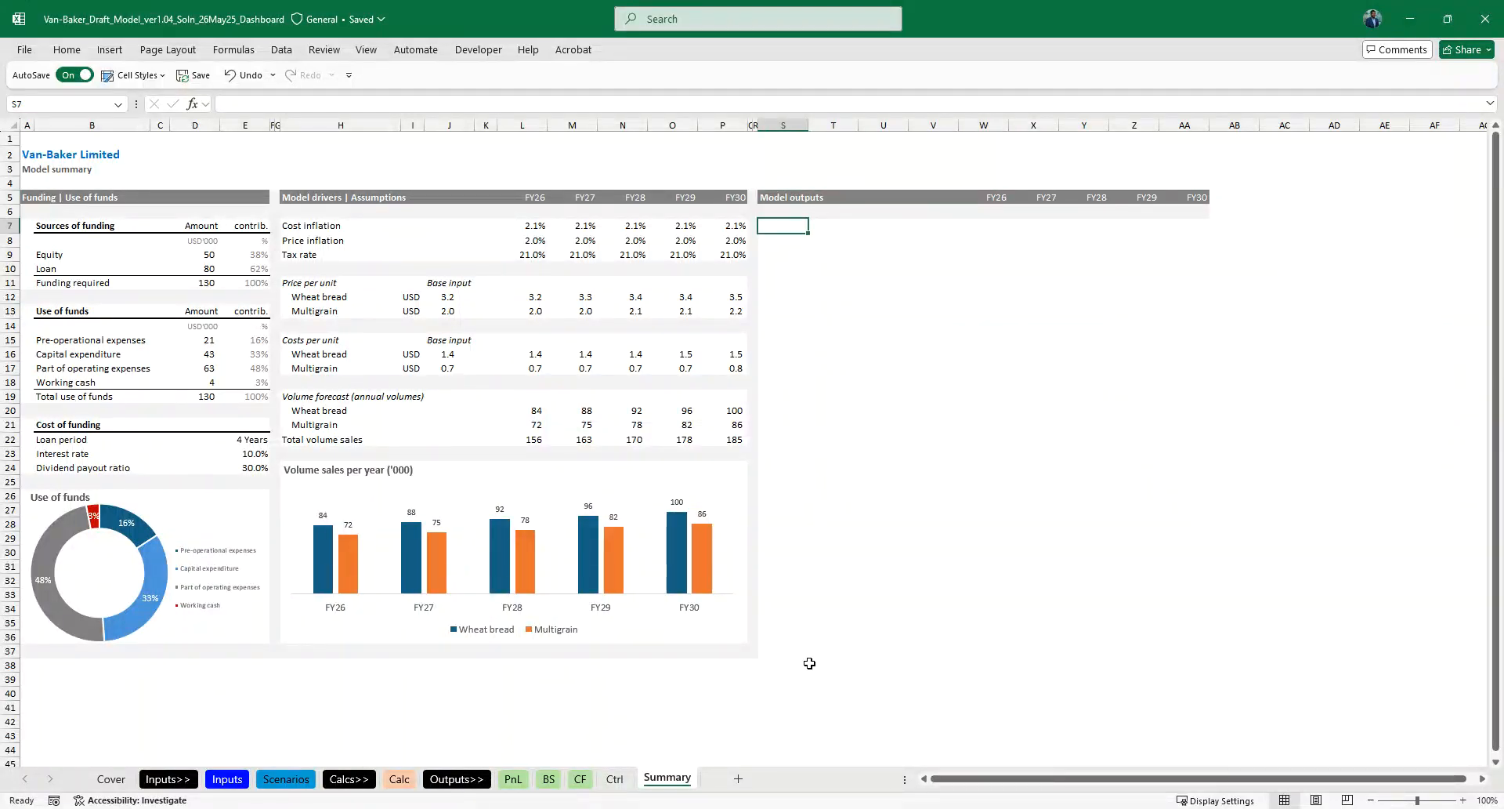
# - On the Ctrl sheet, link cell B38 to the Sales label in cell D12 of the PnL sheet
pyautogui.click(513, 778)
pyautogui.click(586, 443)
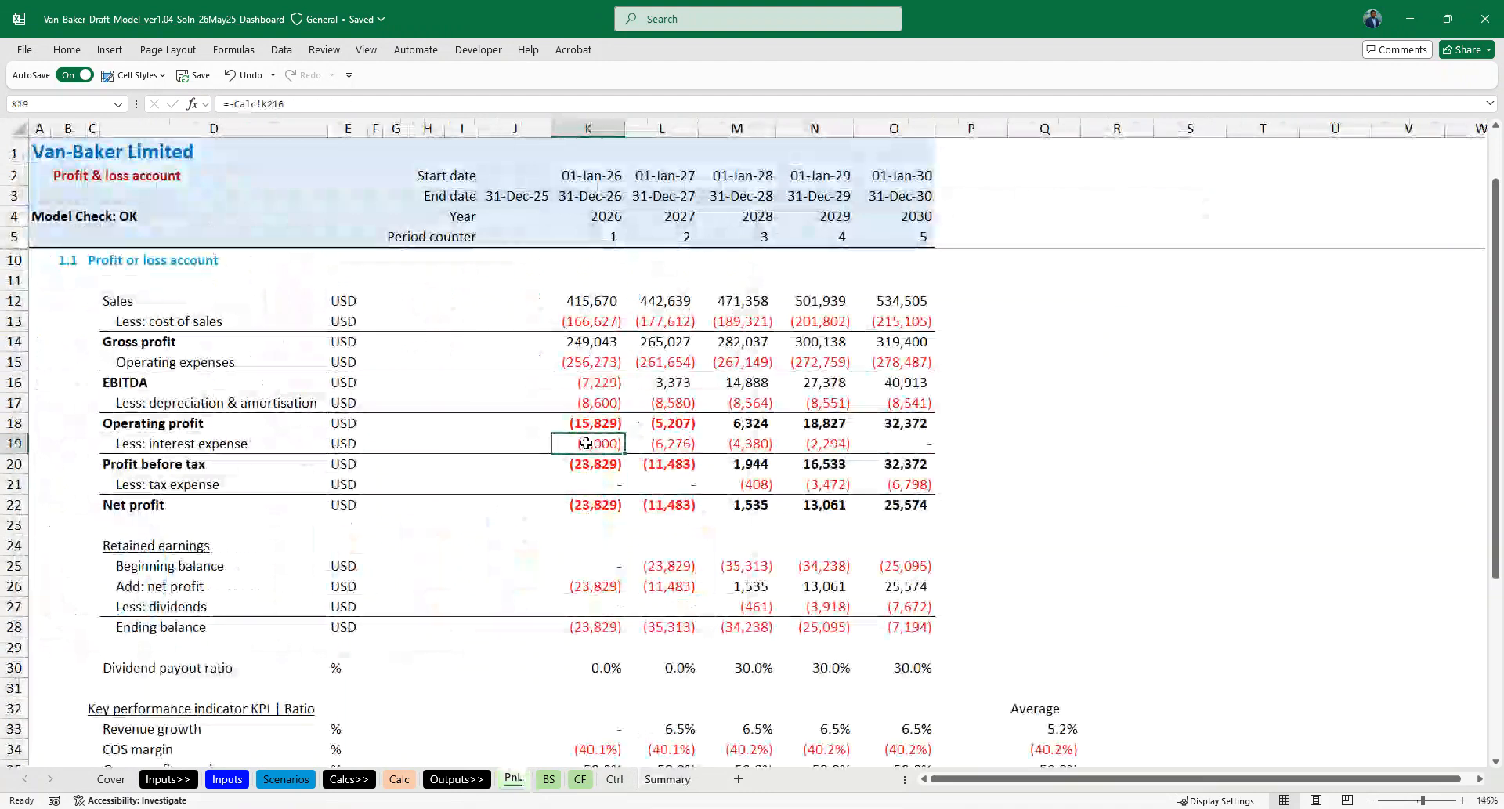
pyautogui.keyDown('ctrl'); pyautogui.scroll(-1, 586, 443); pyautogui.keyUp('ctrl')
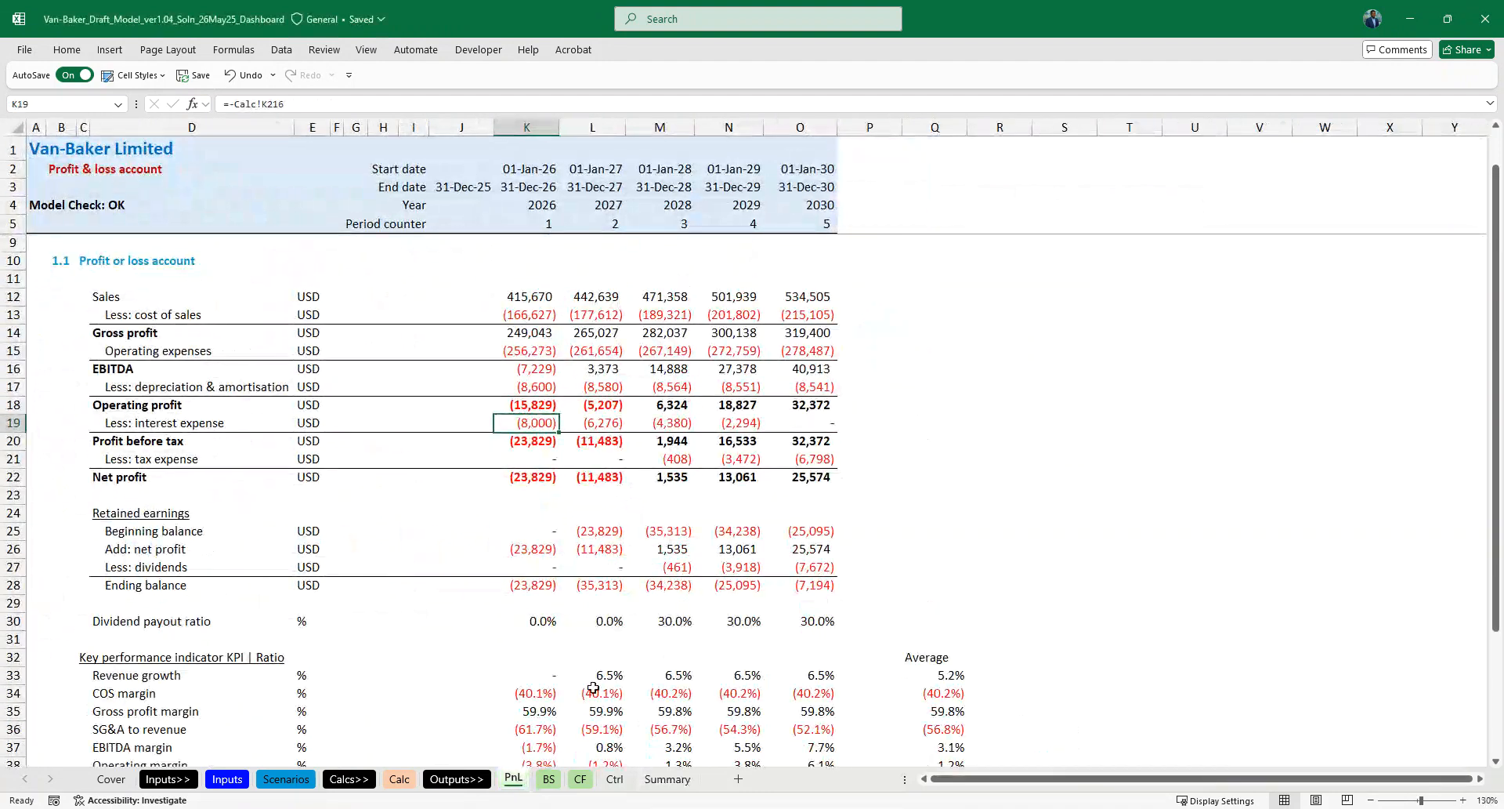
pyautogui.click(614, 778)
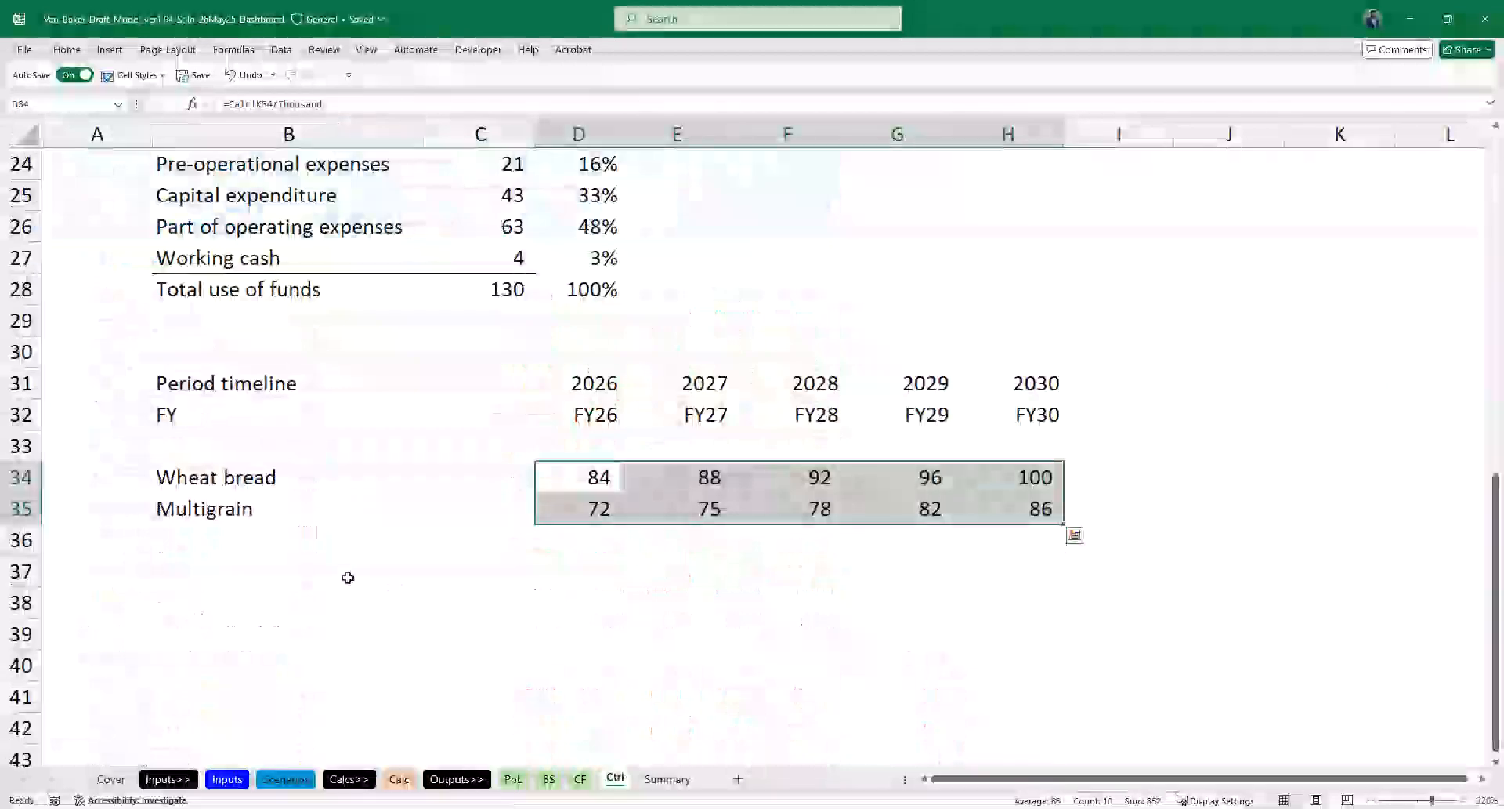
pyautogui.scroll(-2, 346, 577)
pyautogui.click(177, 394)
pyautogui.write('=')
pyautogui.hotkey('ctrl', 'pageup')
pyautogui.hotkey('ctrl', 'pageup')
pyautogui.hotkey('ctrl', 'pageup')
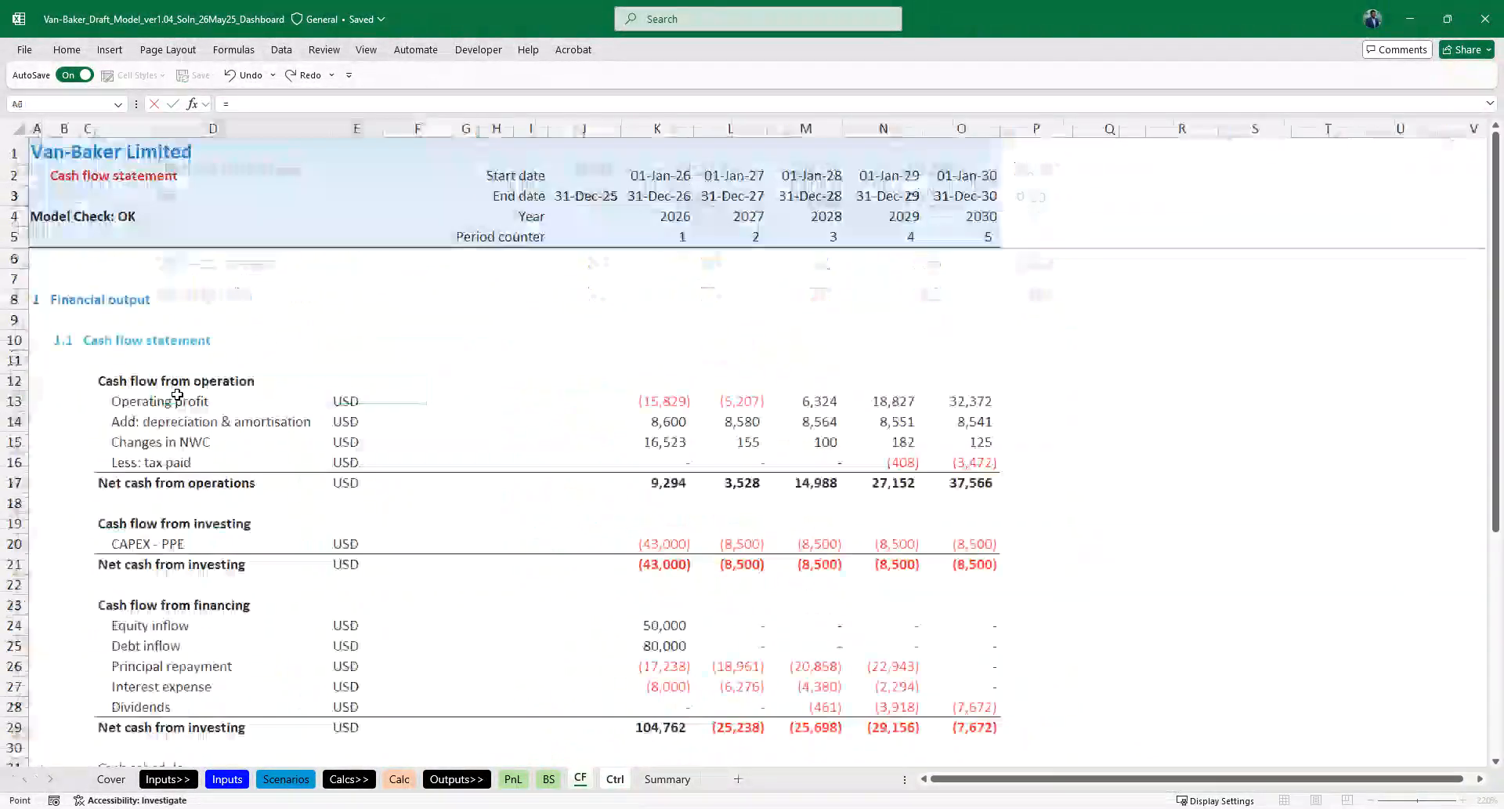
pyautogui.click(107, 295)
pyautogui.press('Return')
# - Fill the label link in B38 down through B48 to bring in the profit and loss lines up to Net profit
pyautogui.hotkey('shift', 'Down')
pyautogui.hotkey('shift', 'Down')
pyautogui.hotkey('shift', 'Down')
pyautogui.hotkey('shift', 'Down')
pyautogui.hotkey('shift', 'Down')
pyautogui.hotkey('shift', 'Down')
pyautogui.hotkey('shift', 'Down')
pyautogui.hotkey('shift', 'Down')
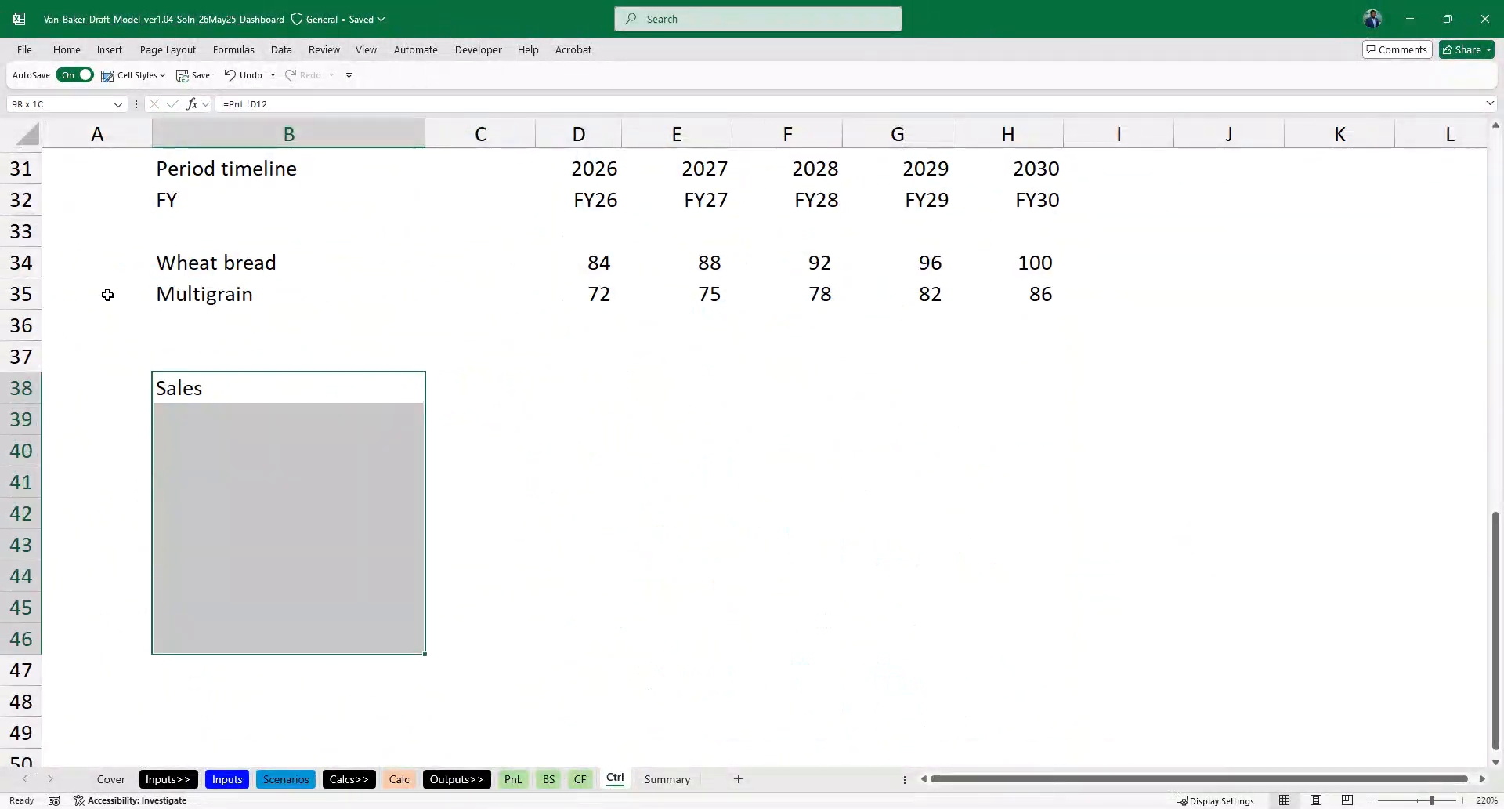
pyautogui.hotkey('ctrl', 'd')
pyautogui.hotkey('shift', 'Down')
pyautogui.hotkey('shift', 'Down')
pyautogui.hotkey('ctrl', 'd')
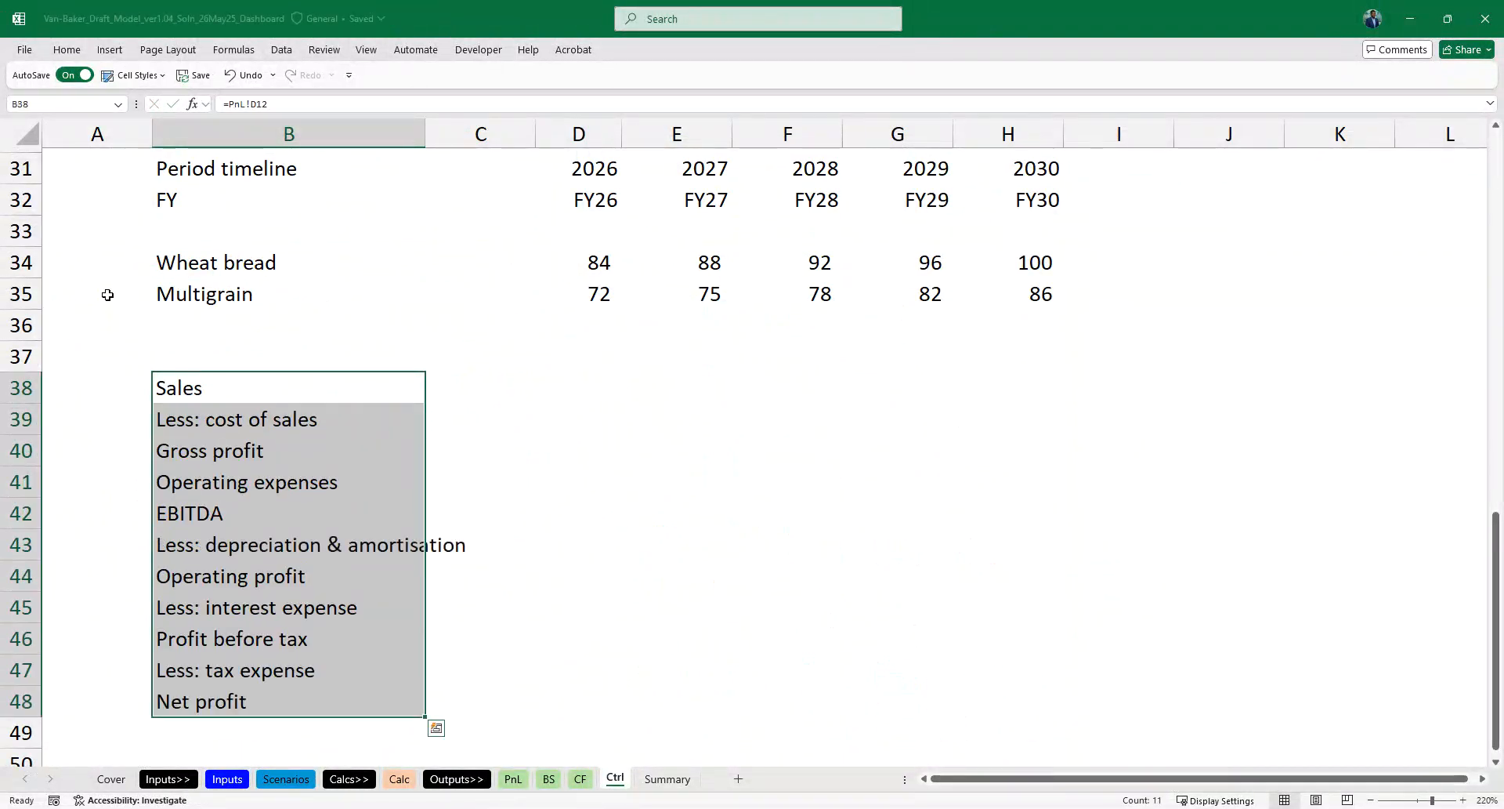
# - In D38, enter the formula =PnL!K12/Thousand to bring in the first year's sales in thousands
pyautogui.scroll(-1, 108, 294)
pyautogui.press('Left')
pyautogui.press('Right')
pyautogui.press('Right')
pyautogui.press('Right')
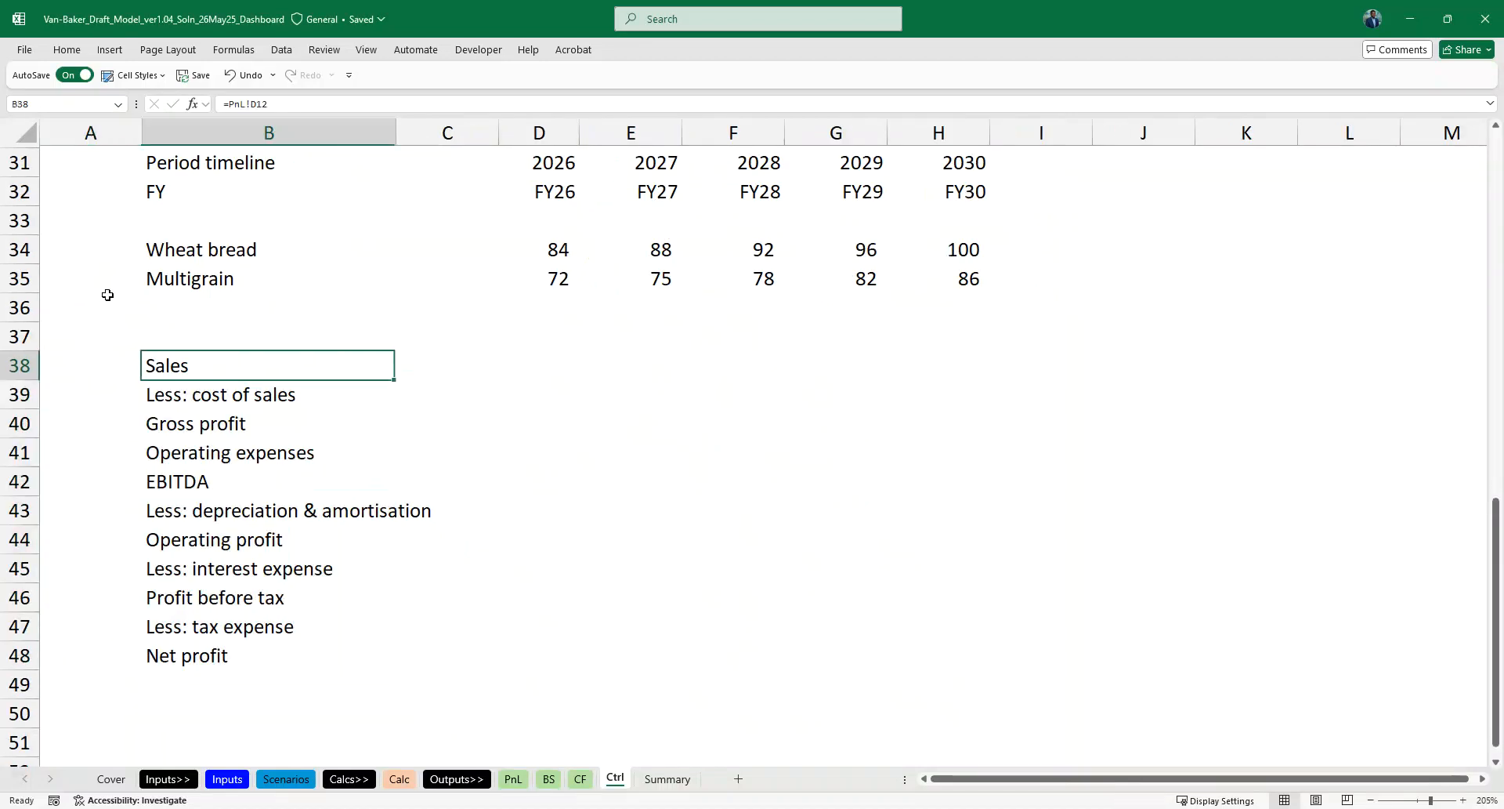
pyautogui.write('=')
pyautogui.hotkey('ctrl', 'pageup')
pyautogui.hotkey('ctrl', 'pageup')
pyautogui.hotkey('ctrl', 'pageup')
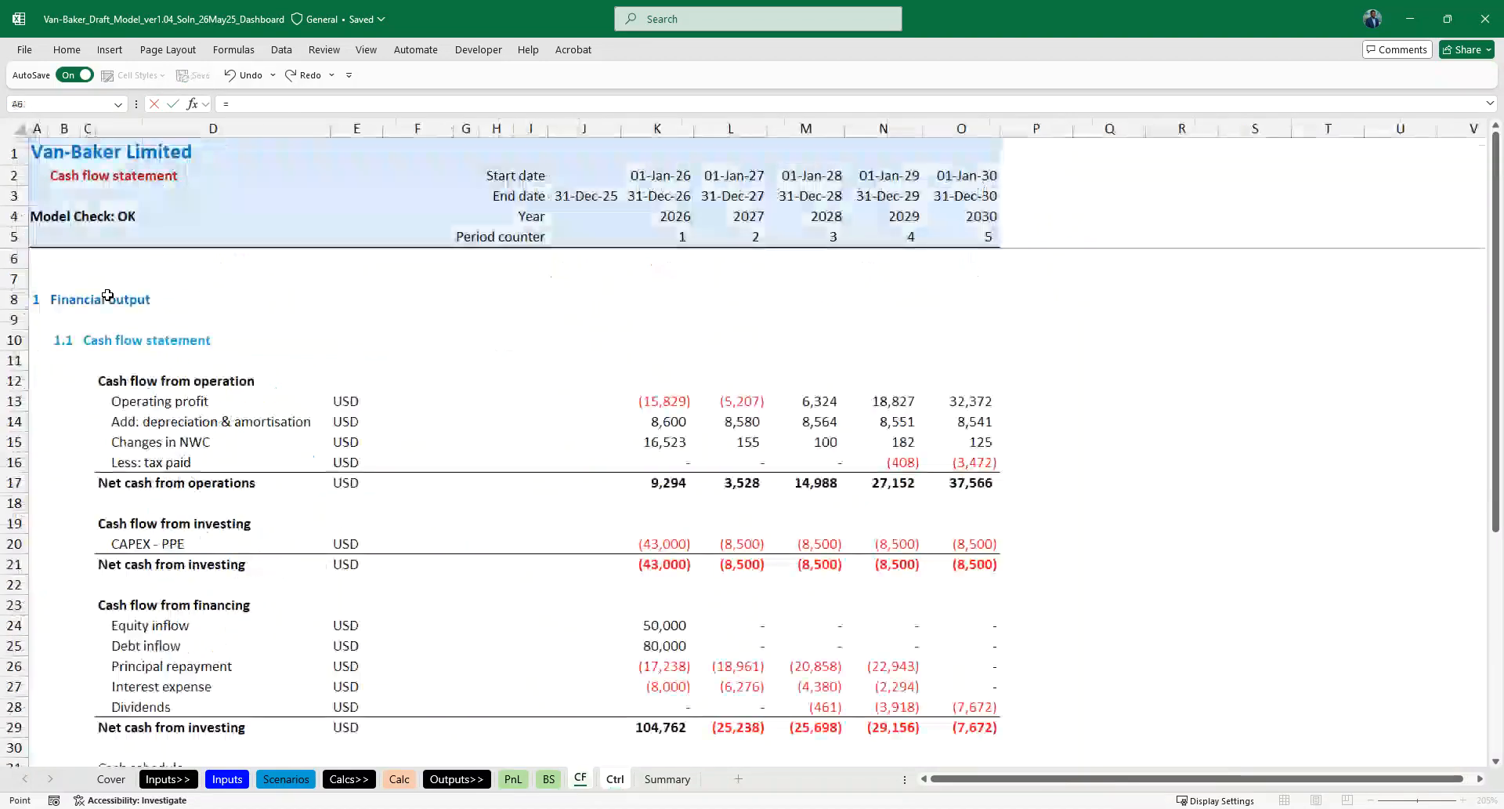
pyautogui.click(511, 295)
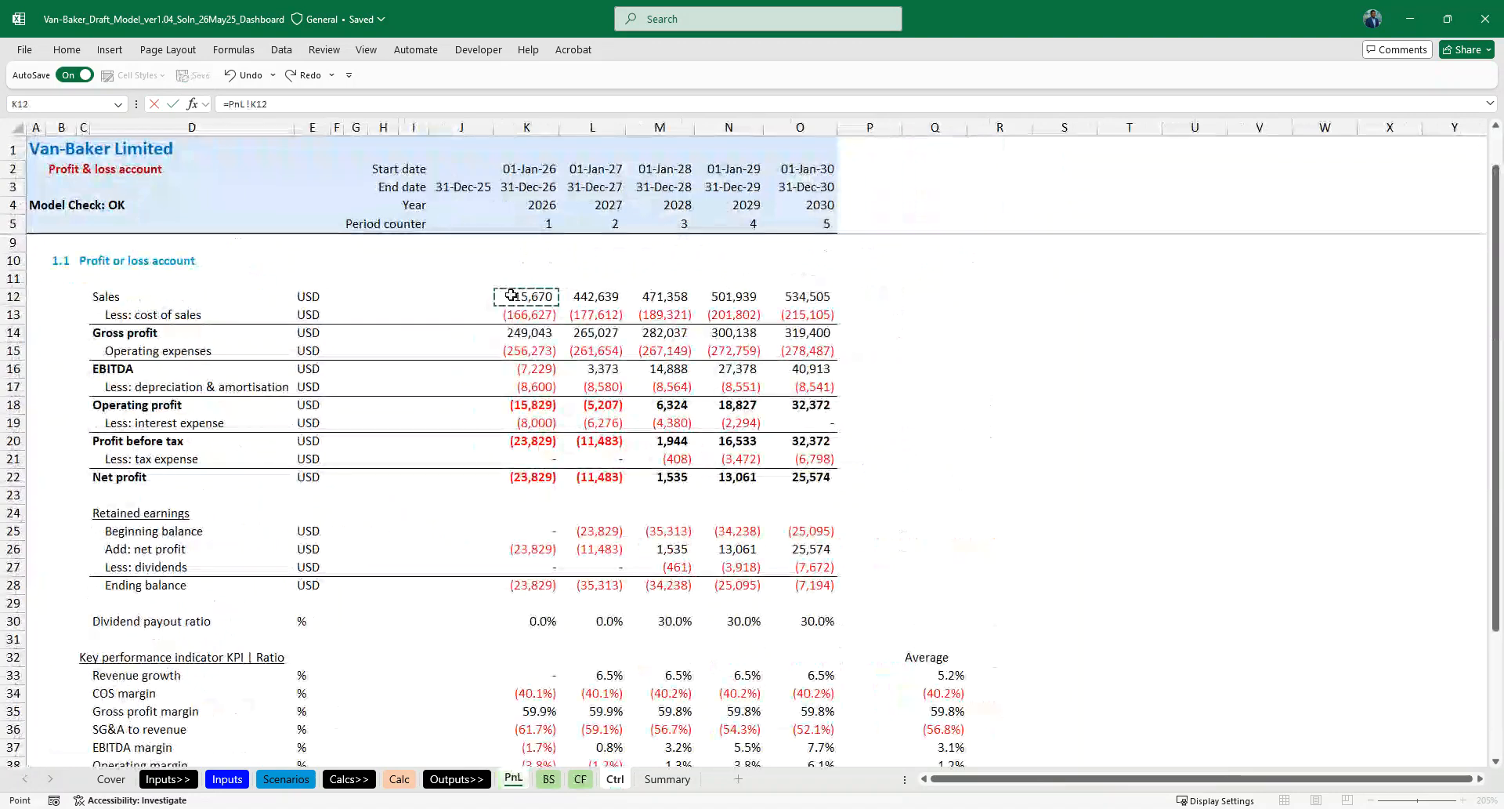
pyautogui.write('/Thousand')
pyautogui.hotkey('ctrl', 'Return')
# - Fill the D38 formula down to row 48 and across to column H for FY26 to FY30
pyautogui.hotkey('shift', 'Down')
pyautogui.hotkey('shift', 'Down')
pyautogui.hotkey('shift', 'Down')
pyautogui.hotkey('shift', 'Down')
pyautogui.hotkey('shift', 'Down')
pyautogui.hotkey('shift', 'Down')
pyautogui.hotkey('shift', 'Down')
pyautogui.hotkey('shift', 'Down')
pyautogui.hotkey('shift', 'Down')
pyautogui.hotkey('shift', 'Down')
pyautogui.hotkey('ctrl', 'd')
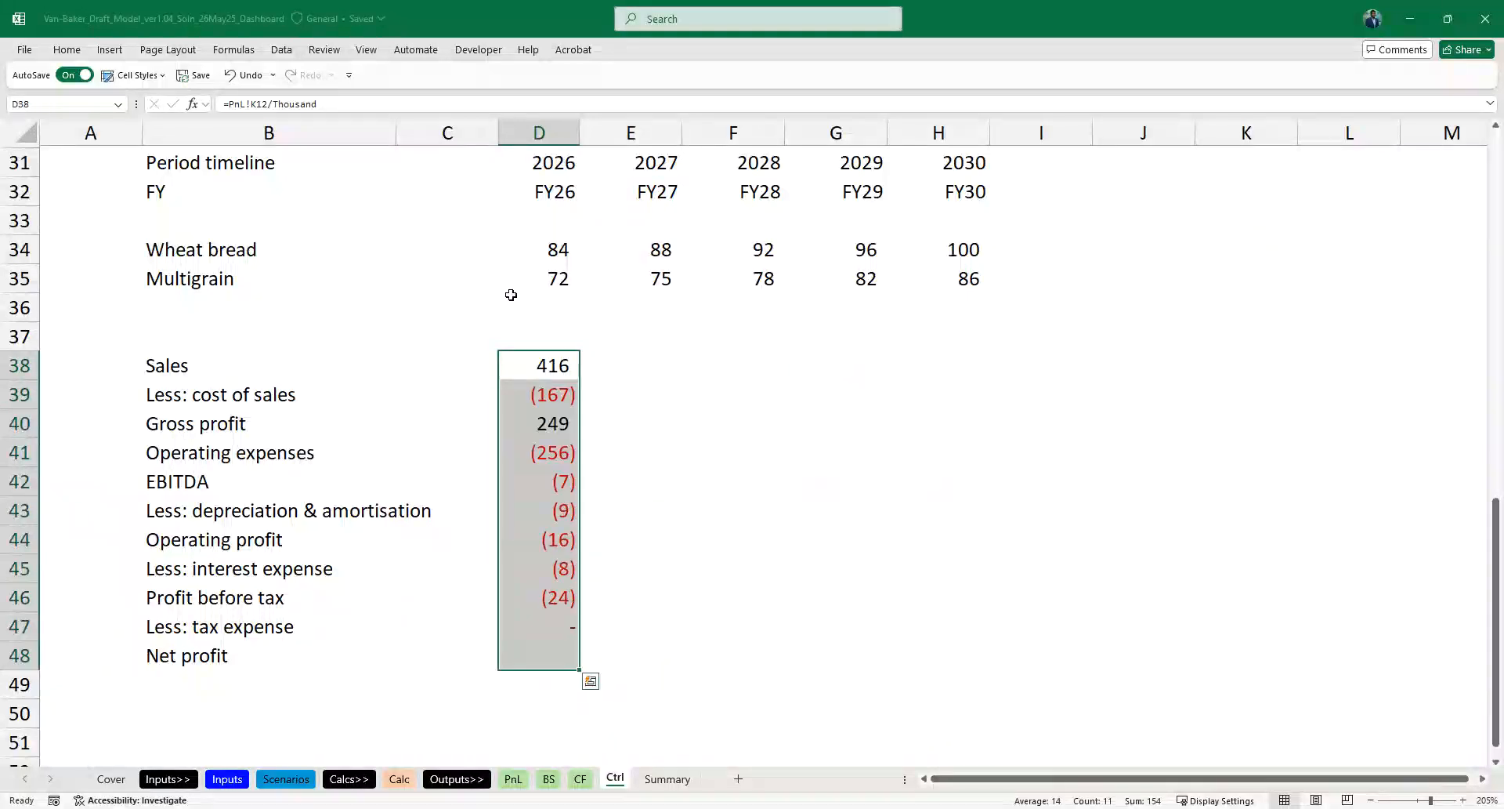
pyautogui.hotkey('shift', 'Right')
pyautogui.hotkey('shift', 'Right')
pyautogui.hotkey('shift', 'Right')
pyautogui.hotkey('shift', 'Right')
pyautogui.hotkey('ctrl', 'r')
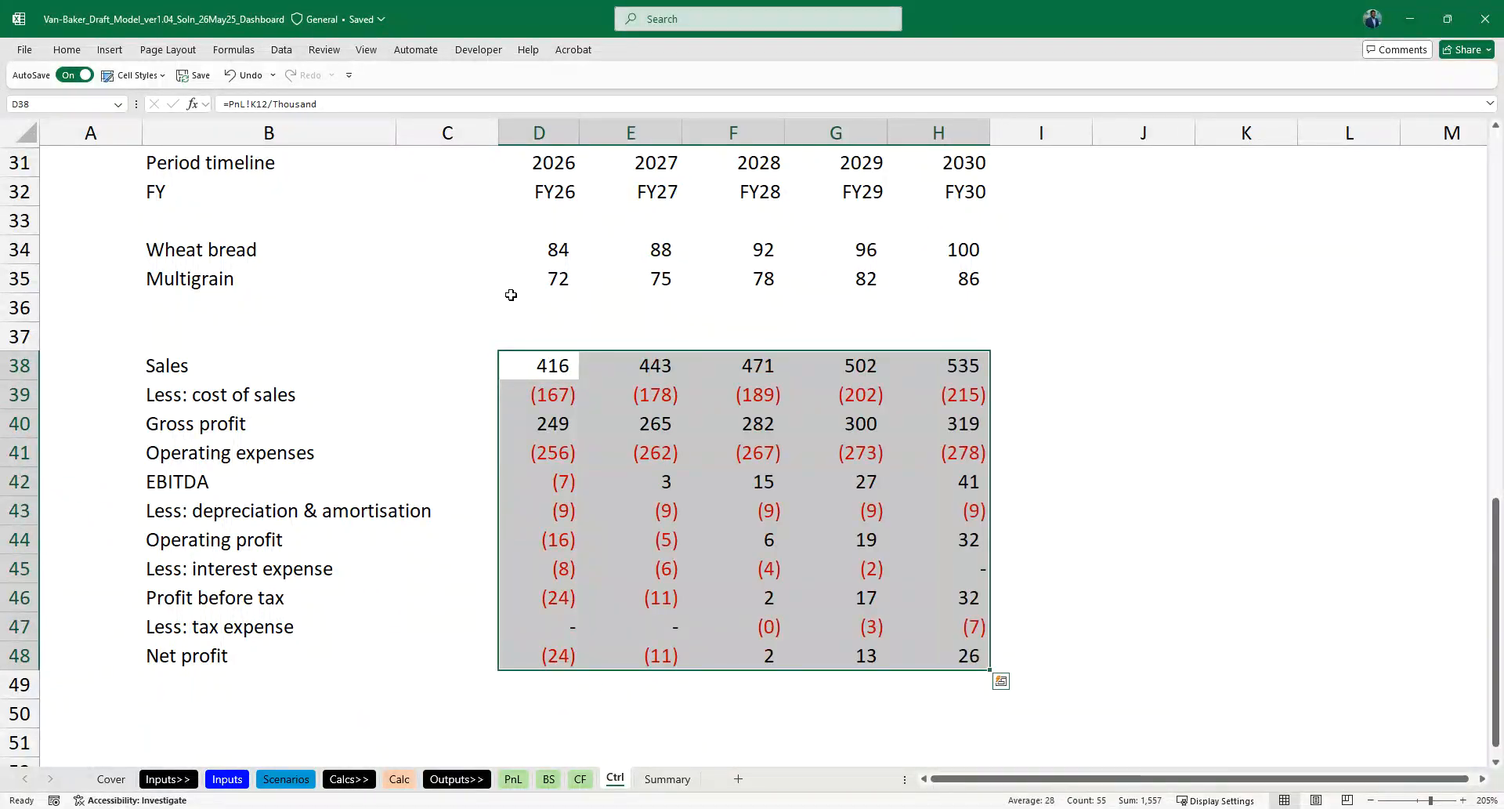
# - Convert the linked labels in B38:B48 to static text by pasting them over themselves as values
pyautogui.scroll(-1, 511, 295)
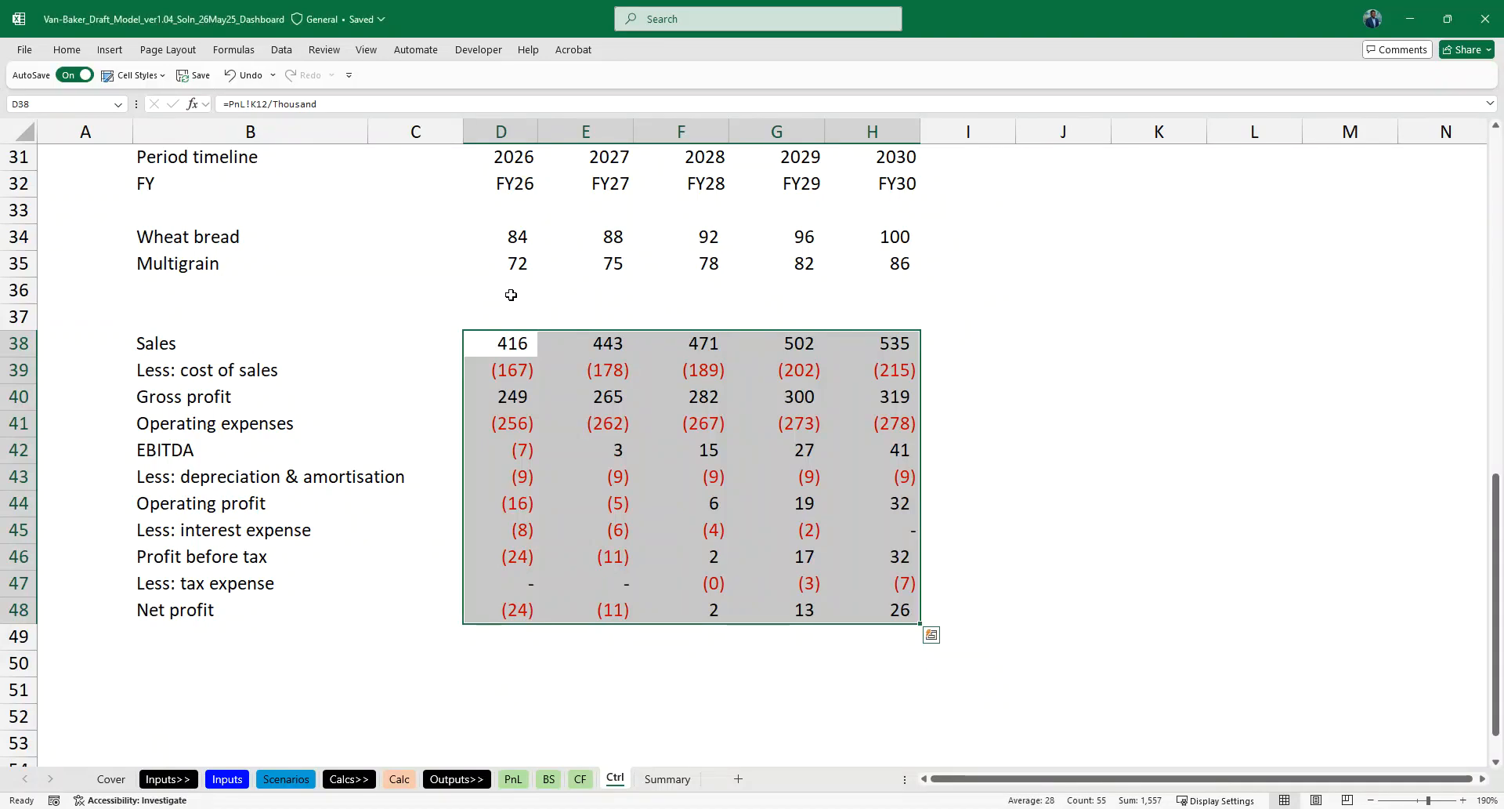
pyautogui.press('Left')
pyautogui.press('Left')
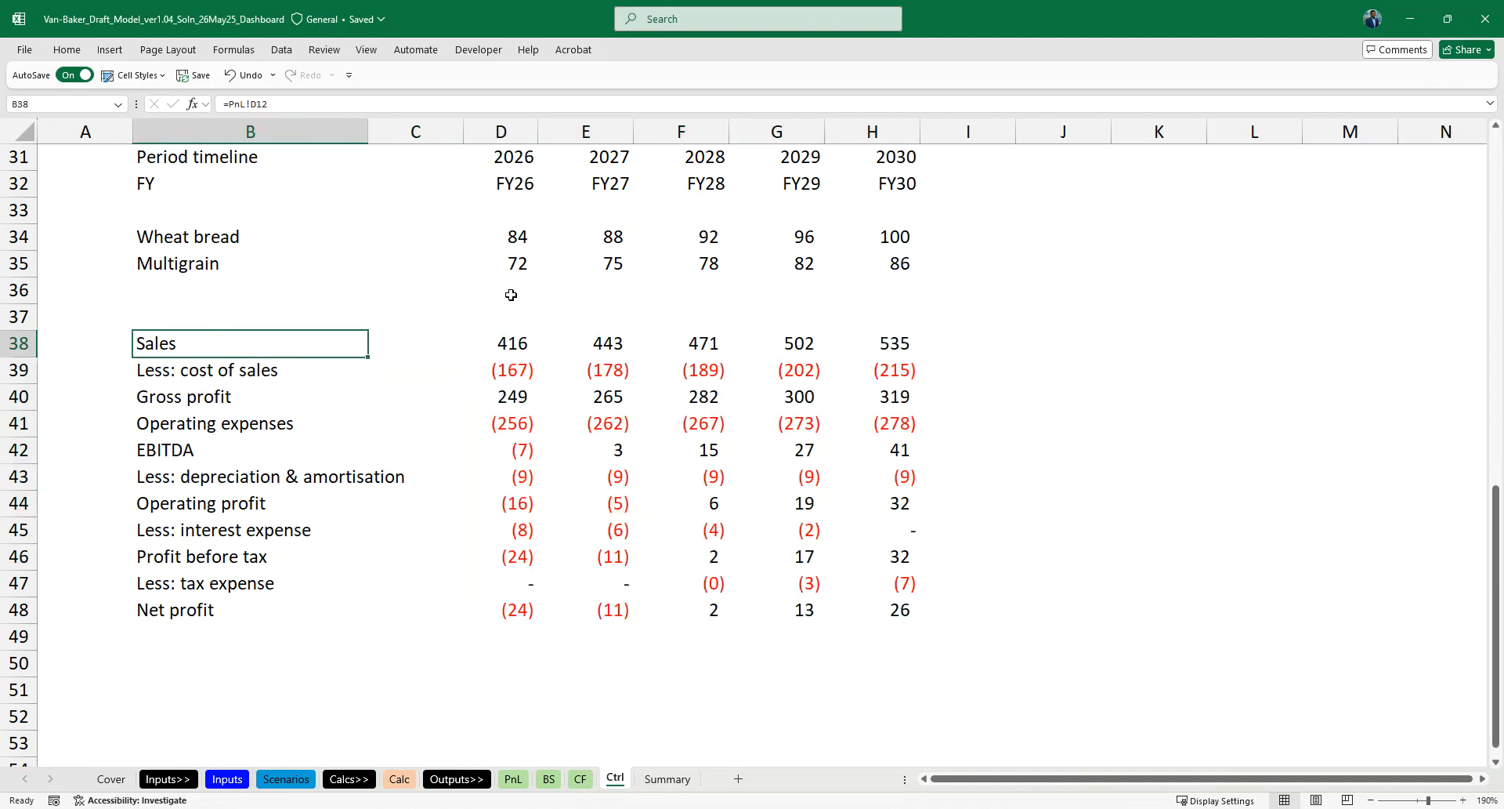
pyautogui.hotkey('ctrl', 'shift', 'Down')
pyautogui.hotkey('ctrl', 'c')
pyautogui.write('v')
pyautogui.press('Return')
pyautogui.press('Down')
pyautogui.press('Up')
pyautogui.hotkey('ctrl', 'z')
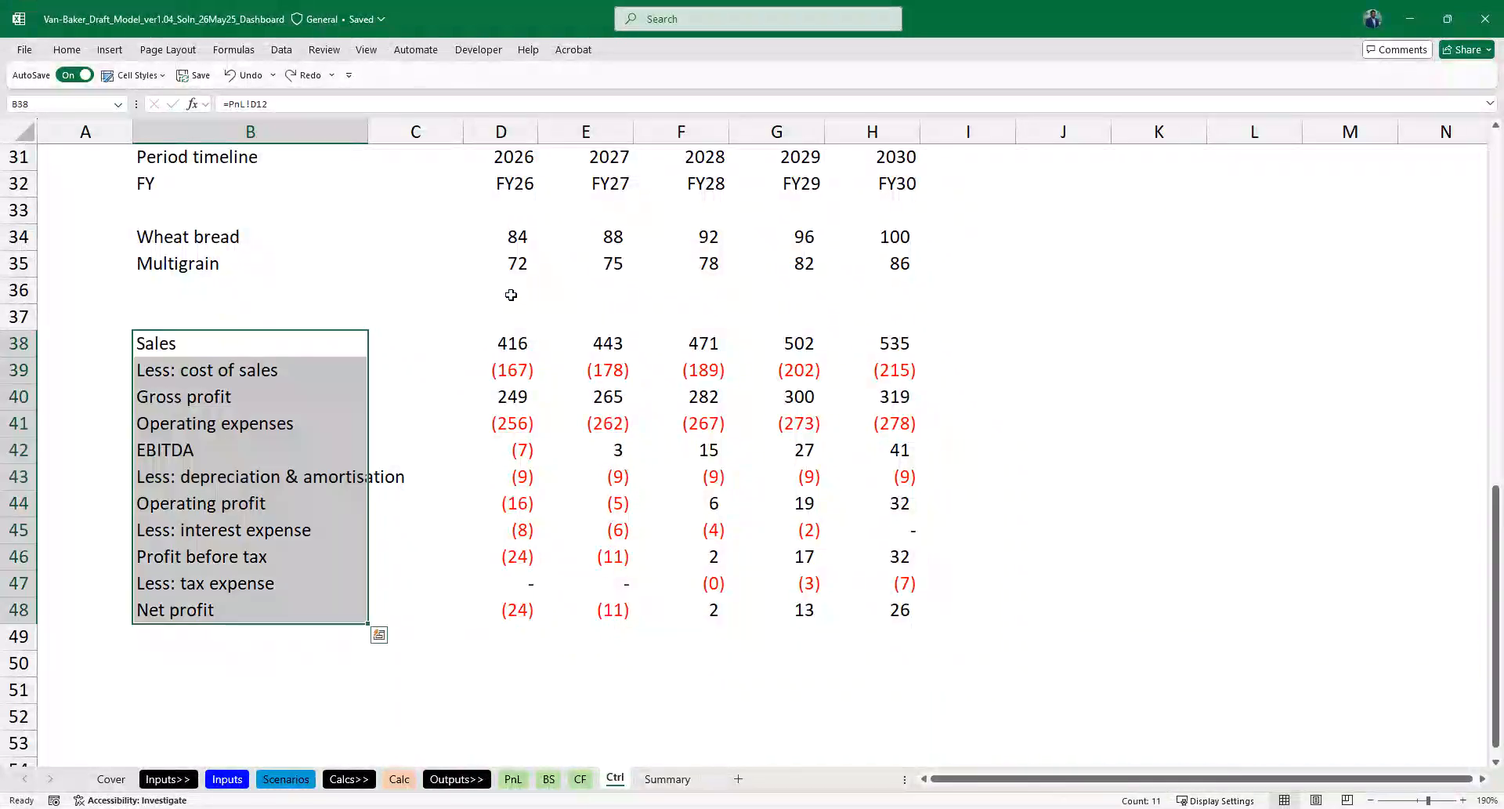
pyautogui.hotkey('ctrl', 'c')
pyautogui.hotkey('ctrl', 'alt', 'v')
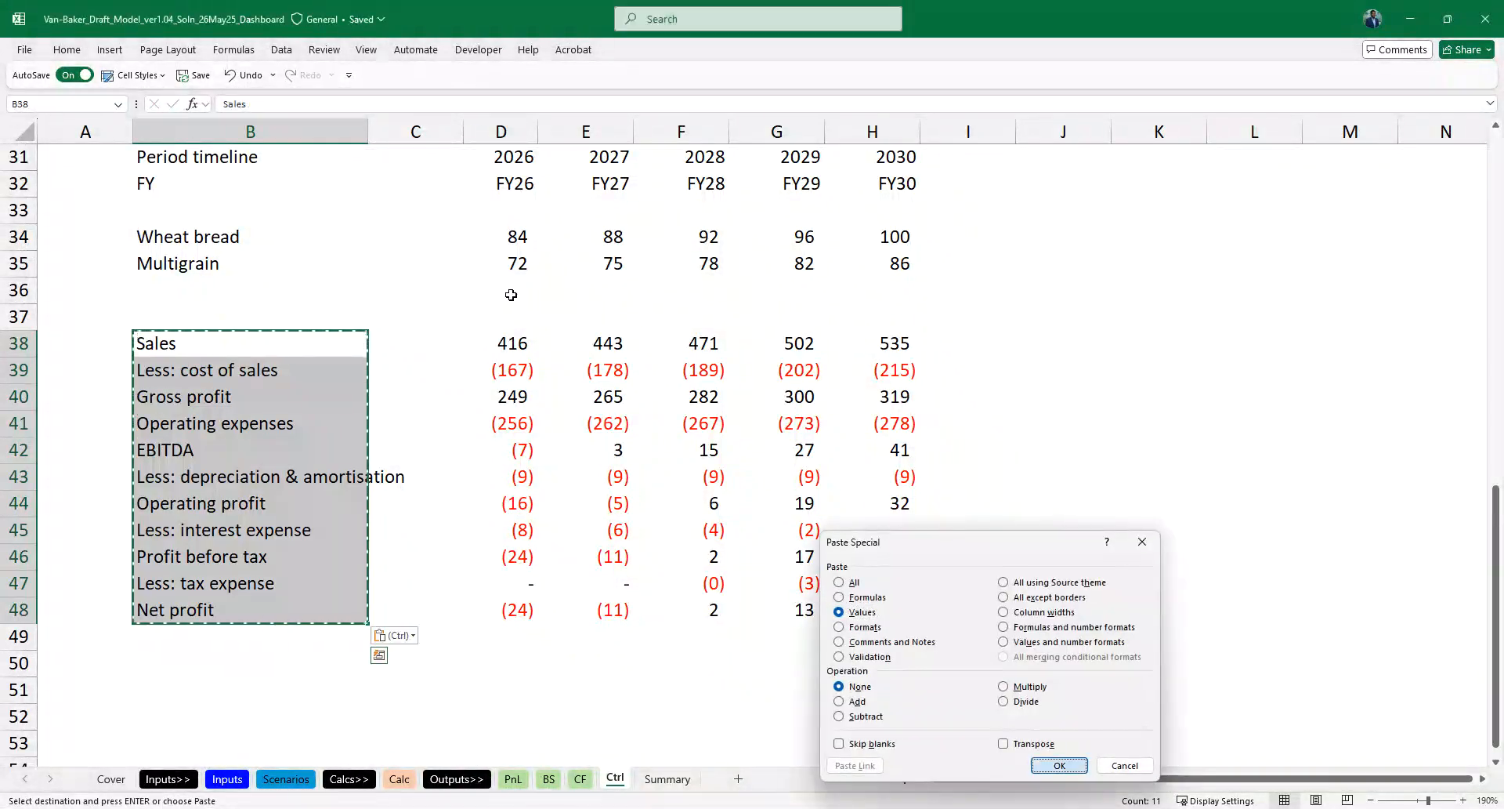
pyautogui.press('Return')
# - Shorten the depreciation label in B43 to "Less: dep. & amort." and return to the Summary sheet
pyautogui.scroll(1, 514, 301)
pyautogui.press('Down')
pyautogui.press('Down')
pyautogui.press('Down')
pyautogui.press('Down')
pyautogui.press('Down')
pyautogui.press('F2')
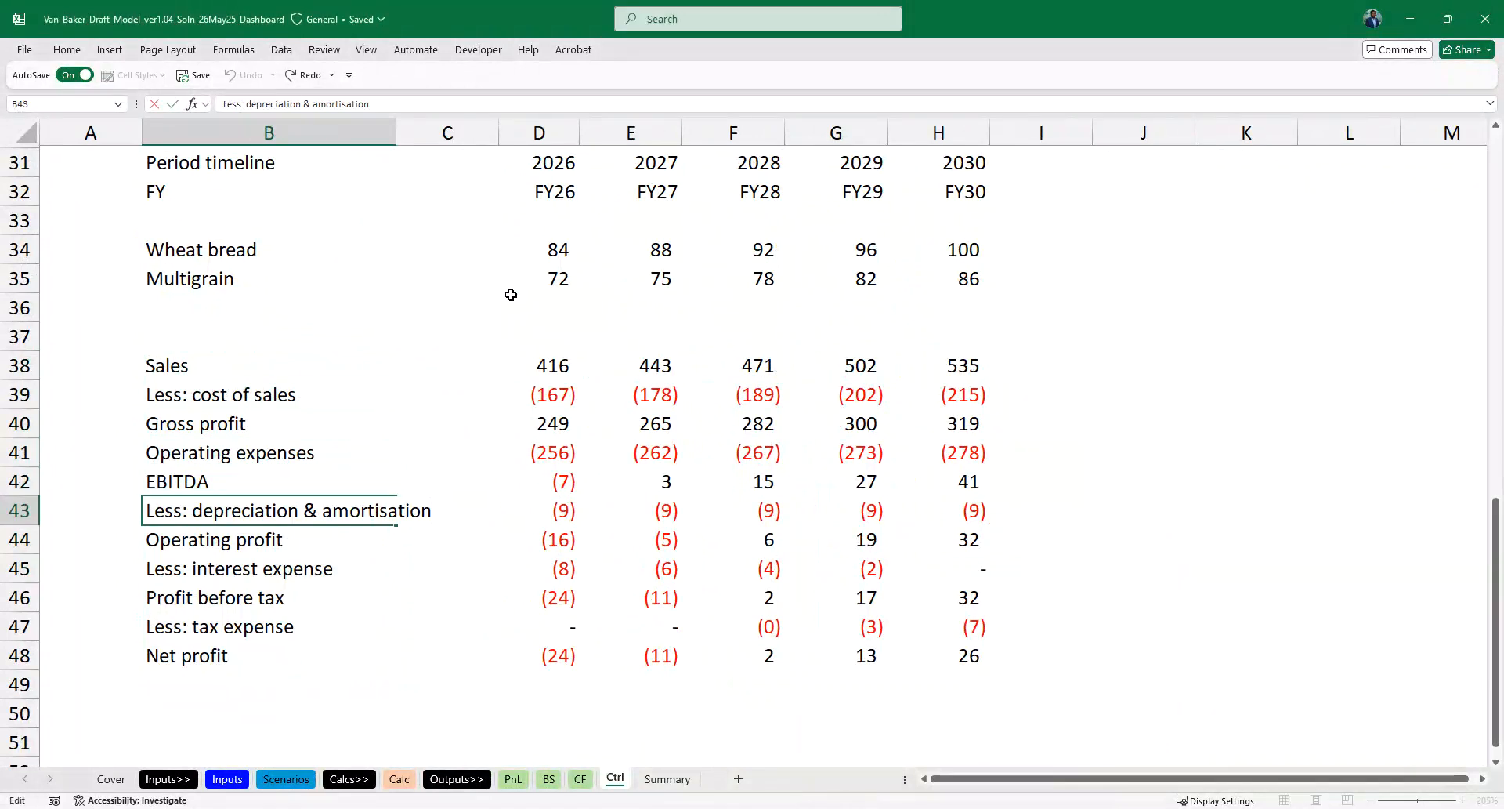
pyautogui.hotkey('ctrl', 'shift', 'Left')
pyautogui.hotkey('ctrl', 'shift', 'Left')
pyautogui.hotkey('ctrl', 'shift', 'Left')
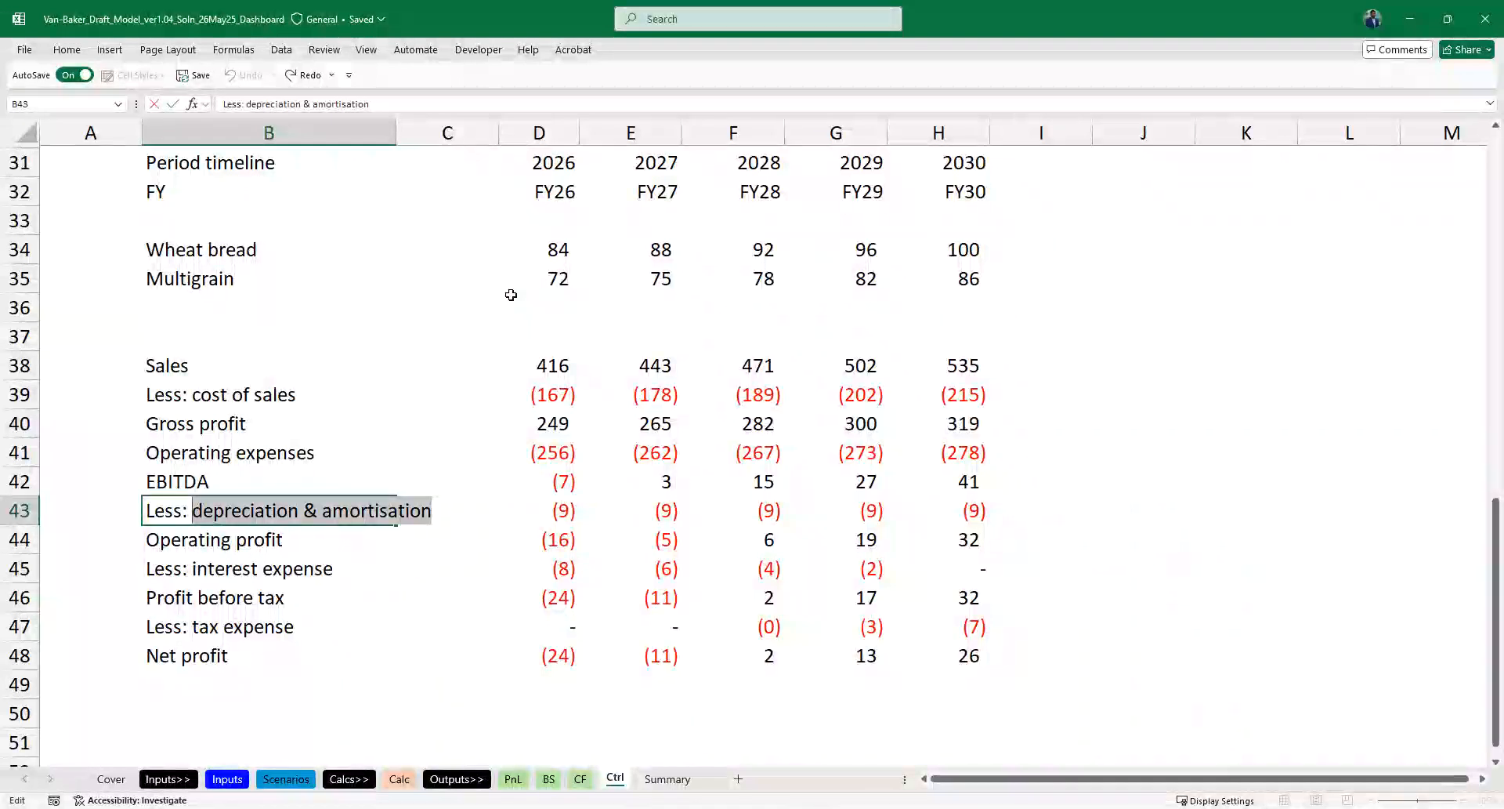
pyautogui.write('de')
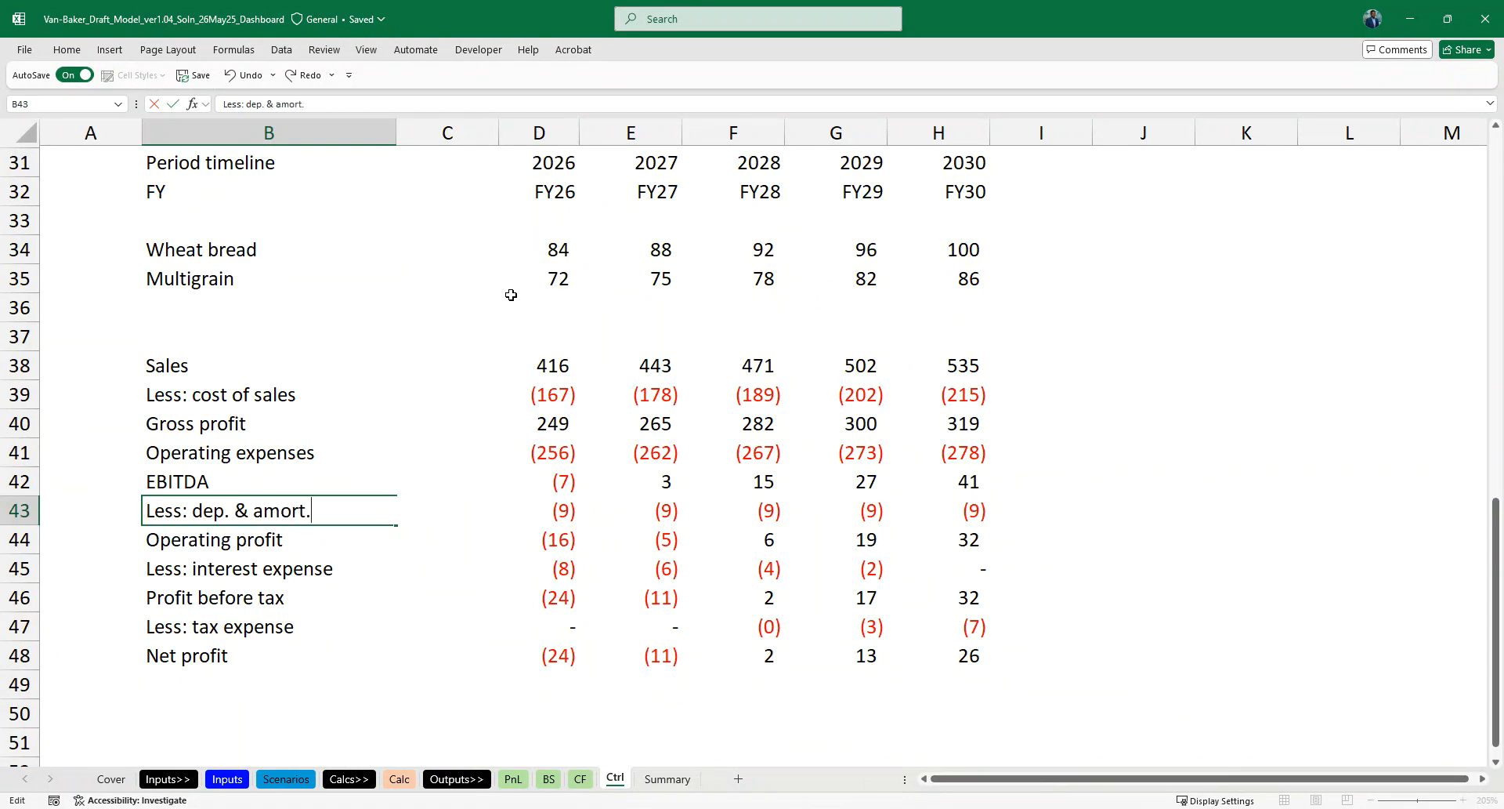
pyautogui.write('p. & amort.')
pyautogui.press('Return')
pyautogui.hotkey('ctrl', 'pagedown')
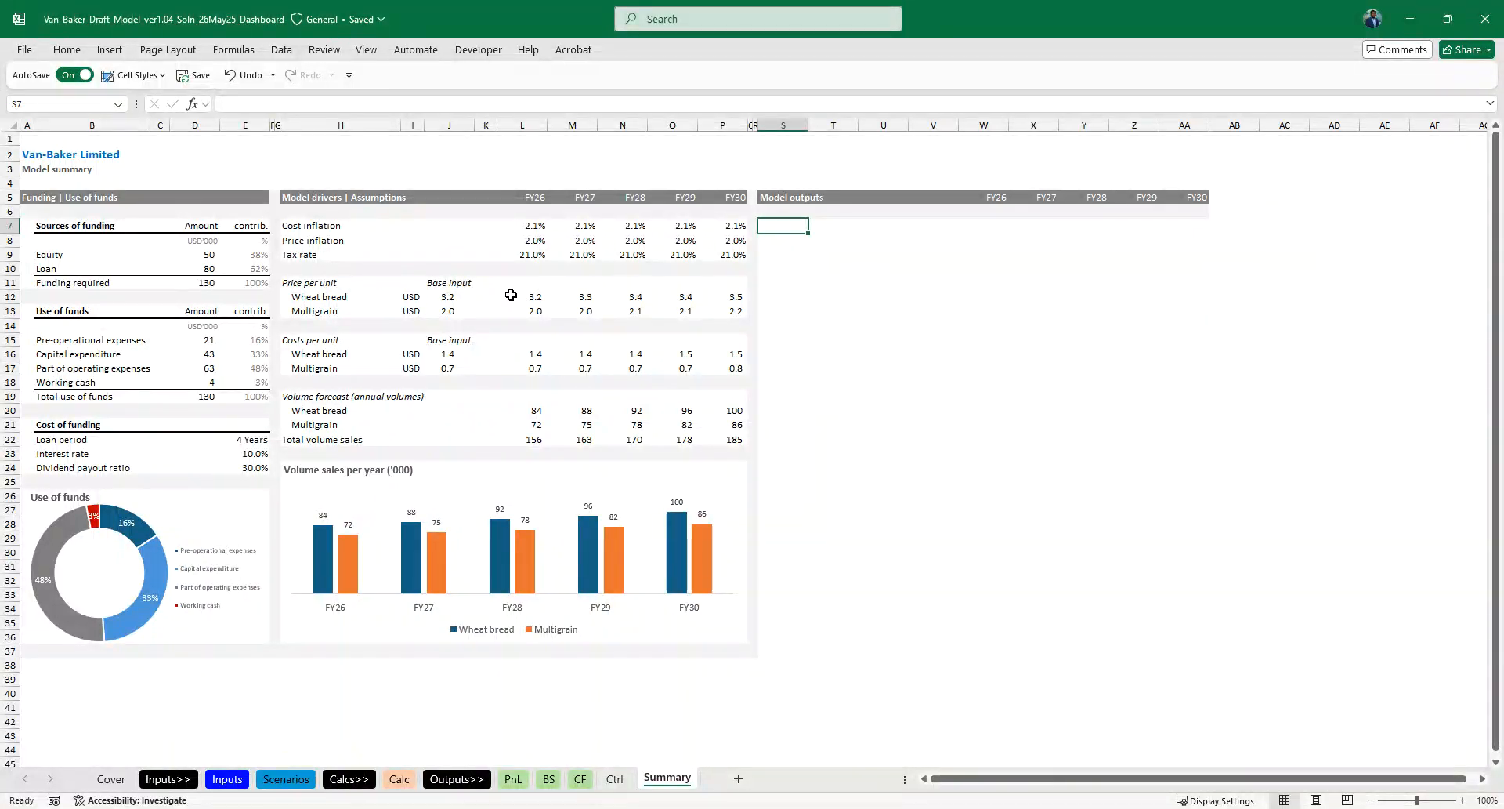
# - Add the italic heading "Income statement" in S7 under Model outputs
pyautogui.write('Income statement')
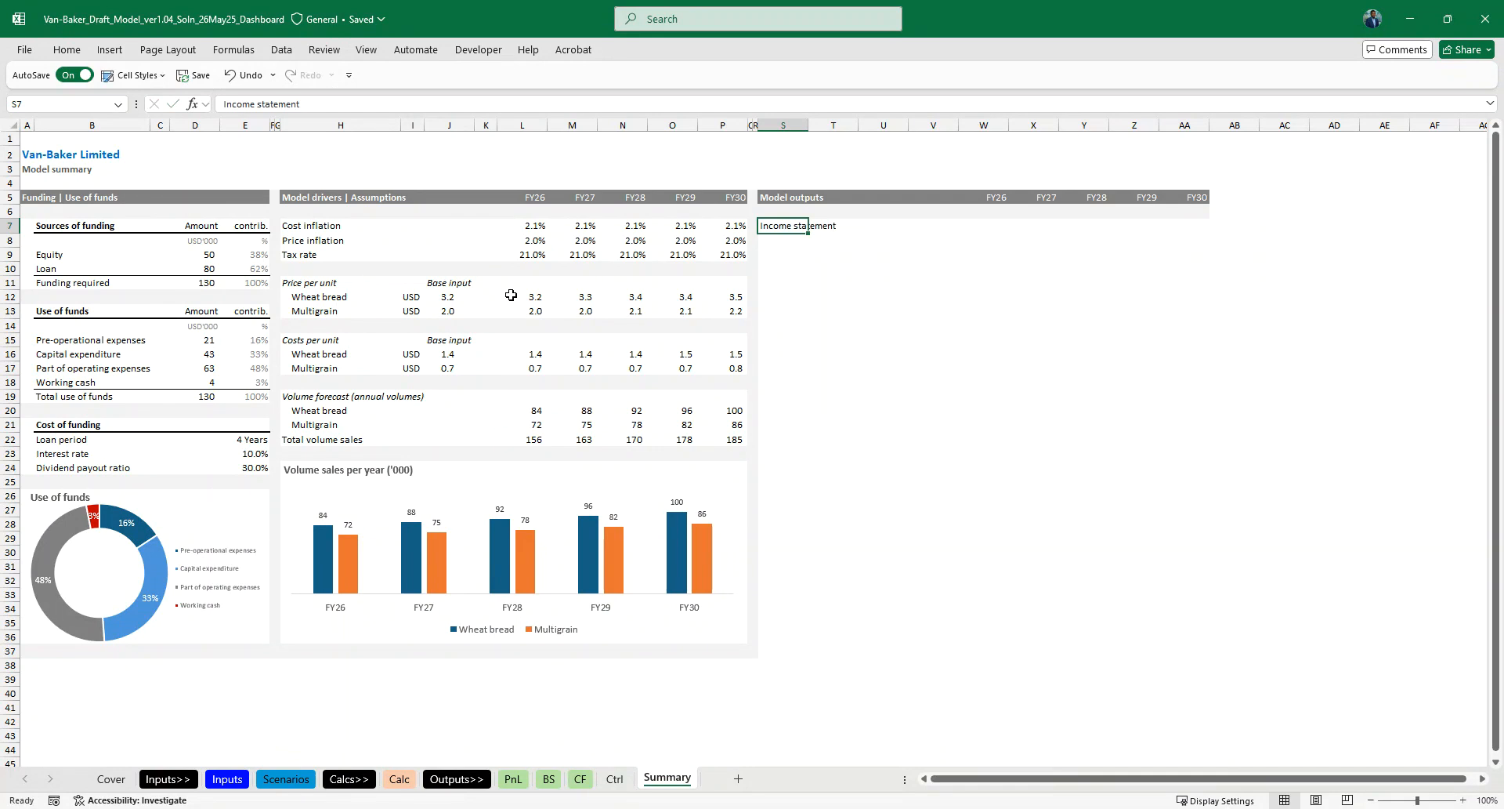
pyautogui.scroll(2, 511, 294)
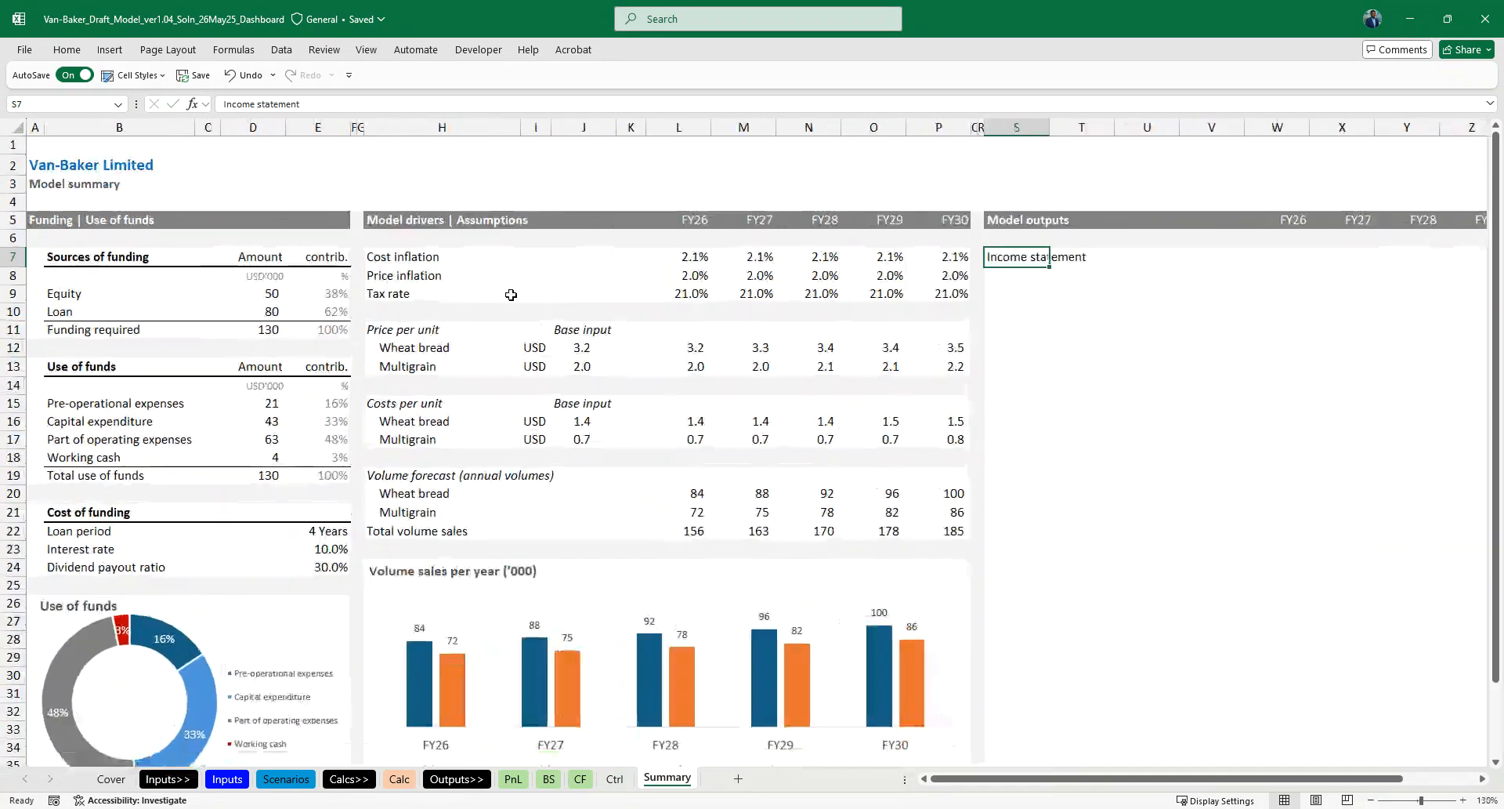
pyautogui.hscroll(3, 927, 405)
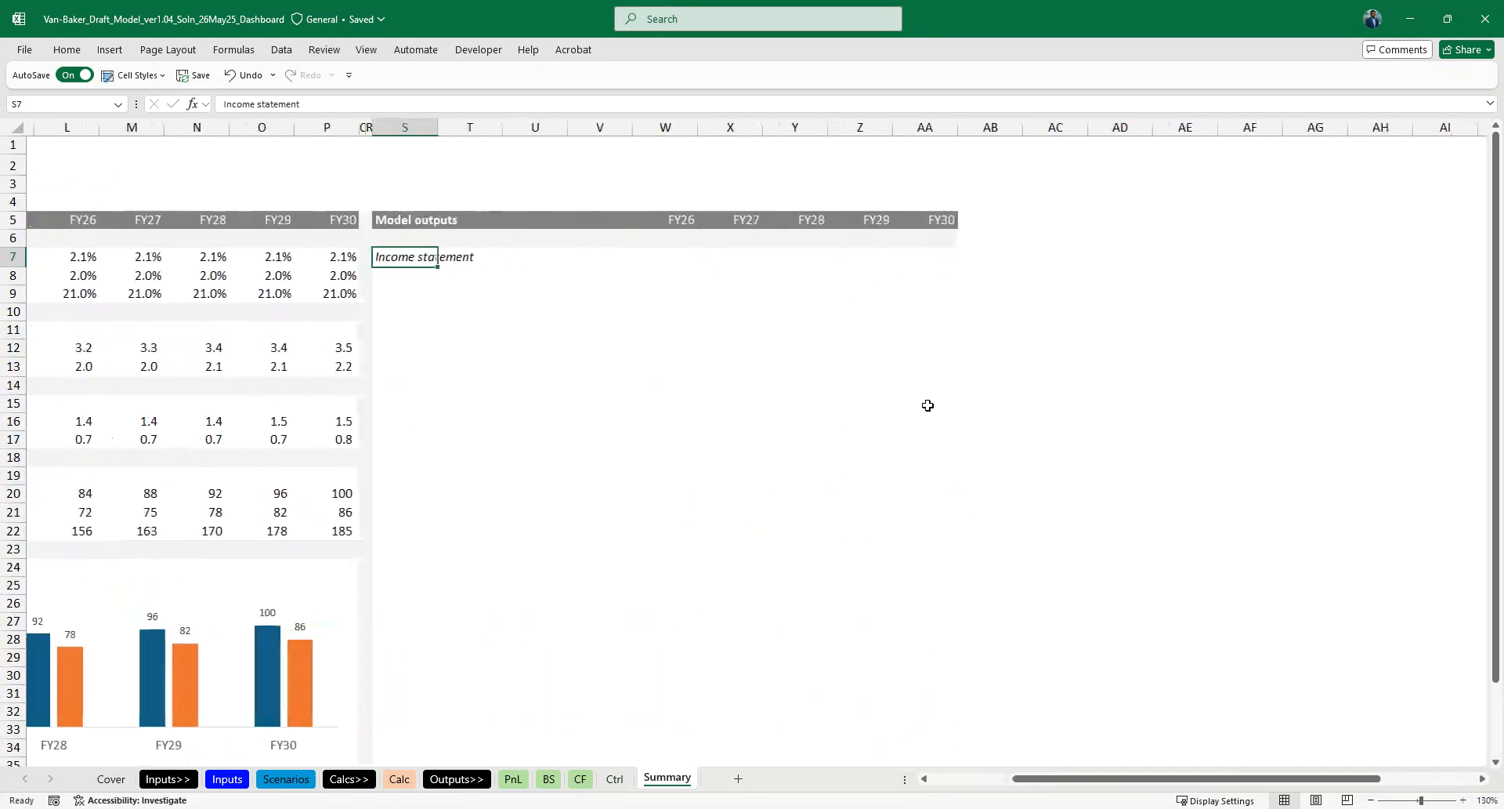
pyautogui.press('Return')
# - Link S8 to the Sales label on the Ctrl sheet with =Ctrl!B38
pyautogui.write('=')
pyautogui.hotkey('ctrl', 'pageup')
pyautogui.hotkey('ctrl', 'pageup')
pyautogui.hotkey('ctrl', 'pagedown')
pyautogui.click(171, 367)
pyautogui.hotkey('ctrl', 'Return')
# - Fill the linked label down from S8 to the Net profit line in S18 and delete the surplus entry below it
pyautogui.hotkey('shift', 'Down')
pyautogui.hotkey('shift', 'Down')
pyautogui.hotkey('shift', 'Down')
pyautogui.hotkey('shift', 'Down')
pyautogui.hotkey('shift', 'Down')
pyautogui.hotkey('shift', 'Down')
pyautogui.hotkey('shift', 'Down')
pyautogui.hotkey('shift', 'Down')
pyautogui.hotkey('shift', 'Down')
pyautogui.hotkey('shift', 'Down')
pyautogui.hotkey('shift', 'Down')
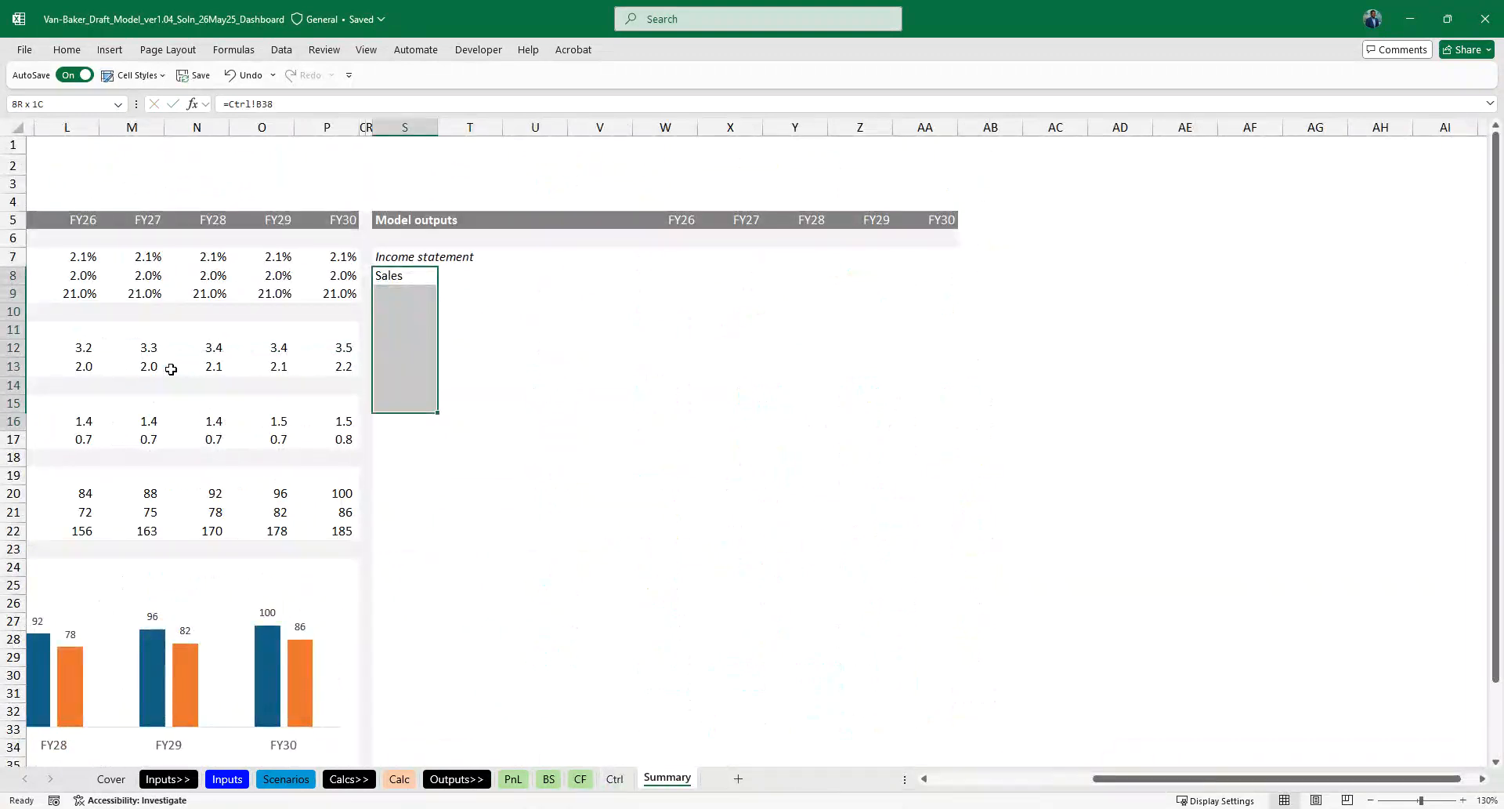
pyautogui.hotkey('ctrl', 'd')
pyautogui.hotkey('ctrl', 'Down')
pyautogui.press('Delete')
# - Indent the income statement labels in S8:S18 by two levels and autofit the width of column S
pyautogui.press('Up')
pyautogui.hotkey('ctrl', 'Up')
pyautogui.press('Down')
pyautogui.hotkey('ctrl', 'shift', 'Down')
pyautogui.hotkey('alt', 'h')
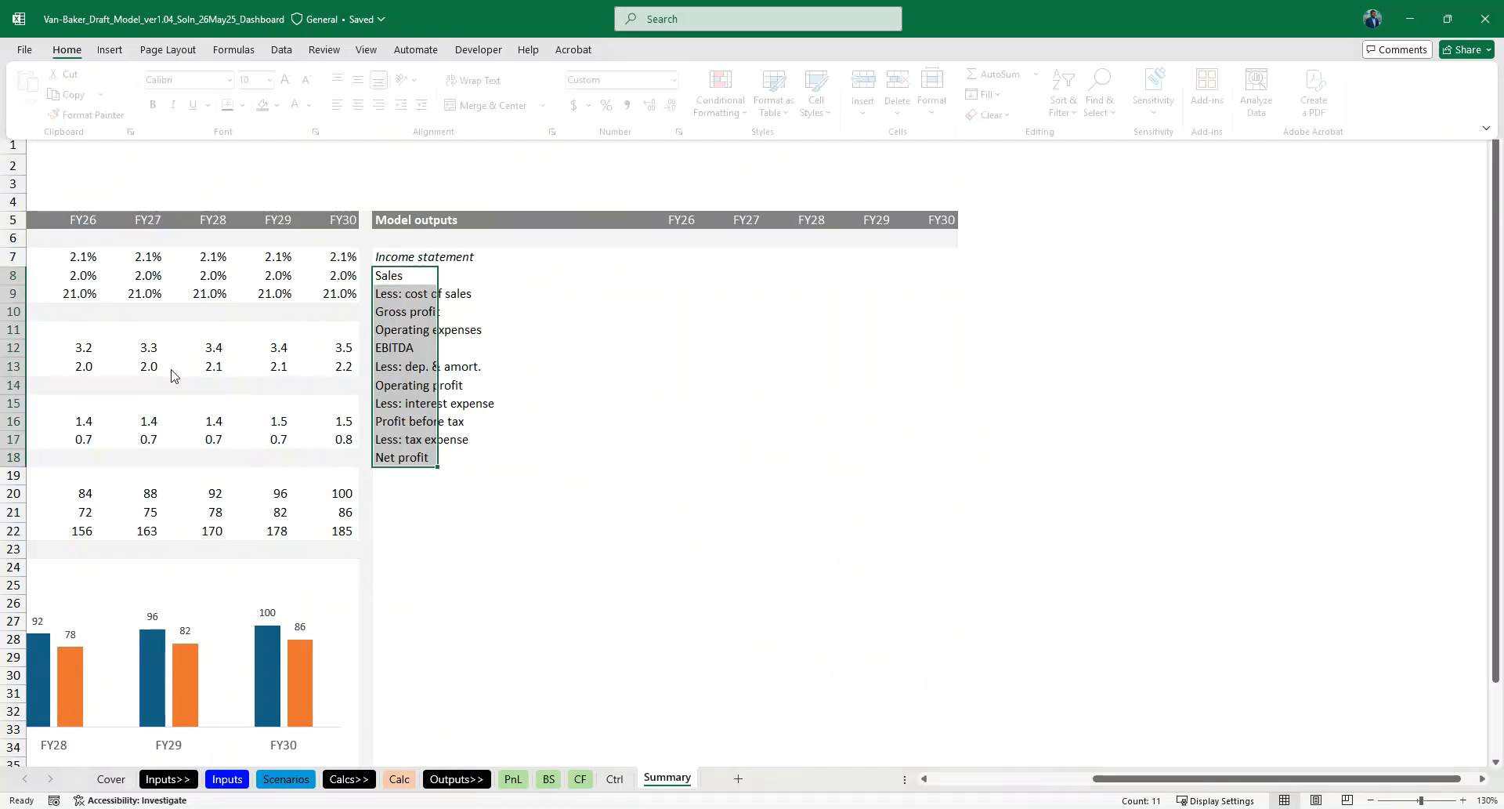
pyautogui.press('6')
pyautogui.hotkey('alt', 'h')
pyautogui.press('6')
pyautogui.hotkey('alt', 'h')
pyautogui.press('o')
pyautogui.press('i')
# - Link the FY26 sales cell W8 to the Ctrl sheet with =Ctrl!D38
pyautogui.press('Right')
pyautogui.press('Right')
pyautogui.press('Right')
pyautogui.press('Right')
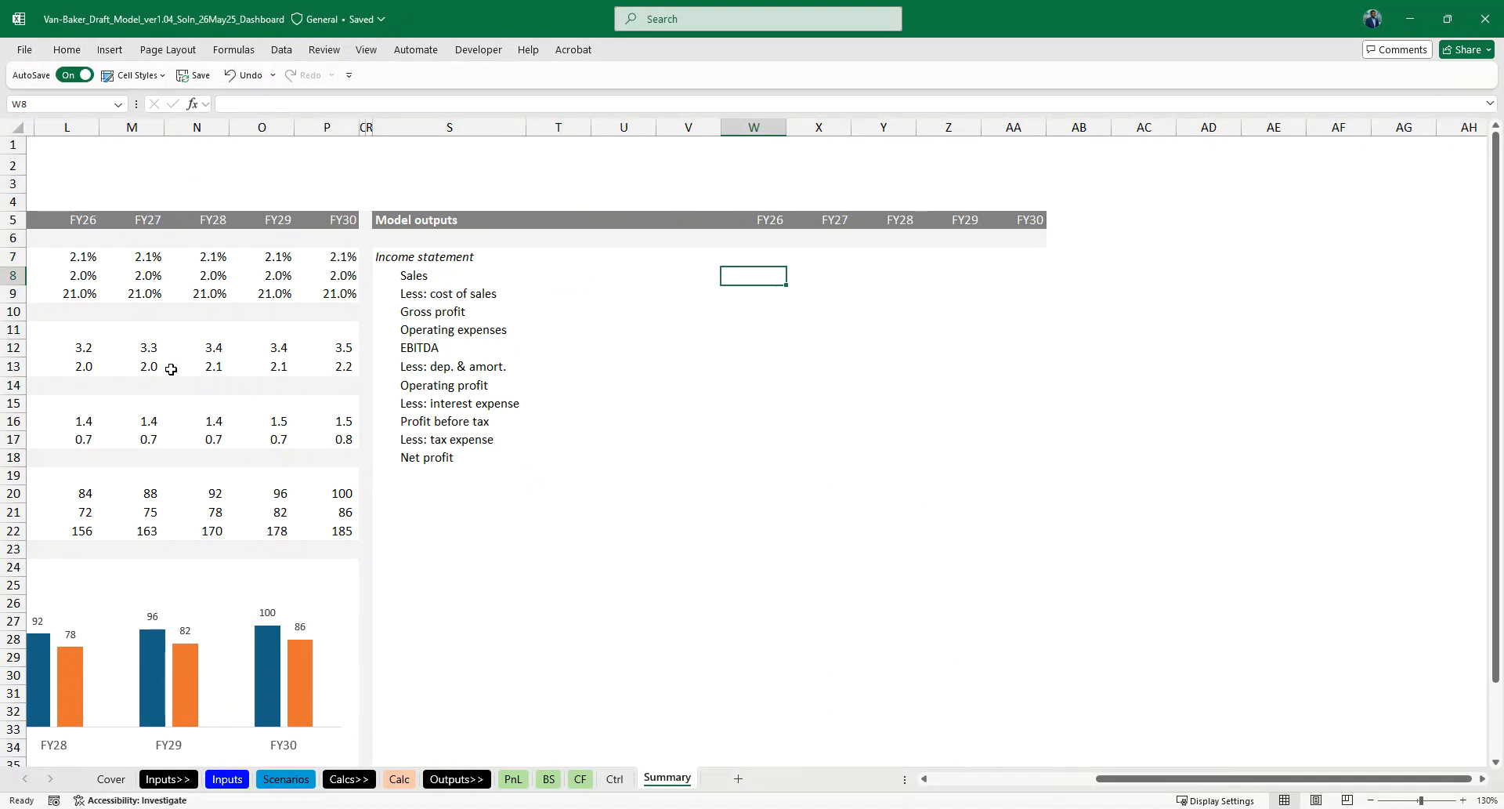
pyautogui.hotkey('ctrl', 'pageup')
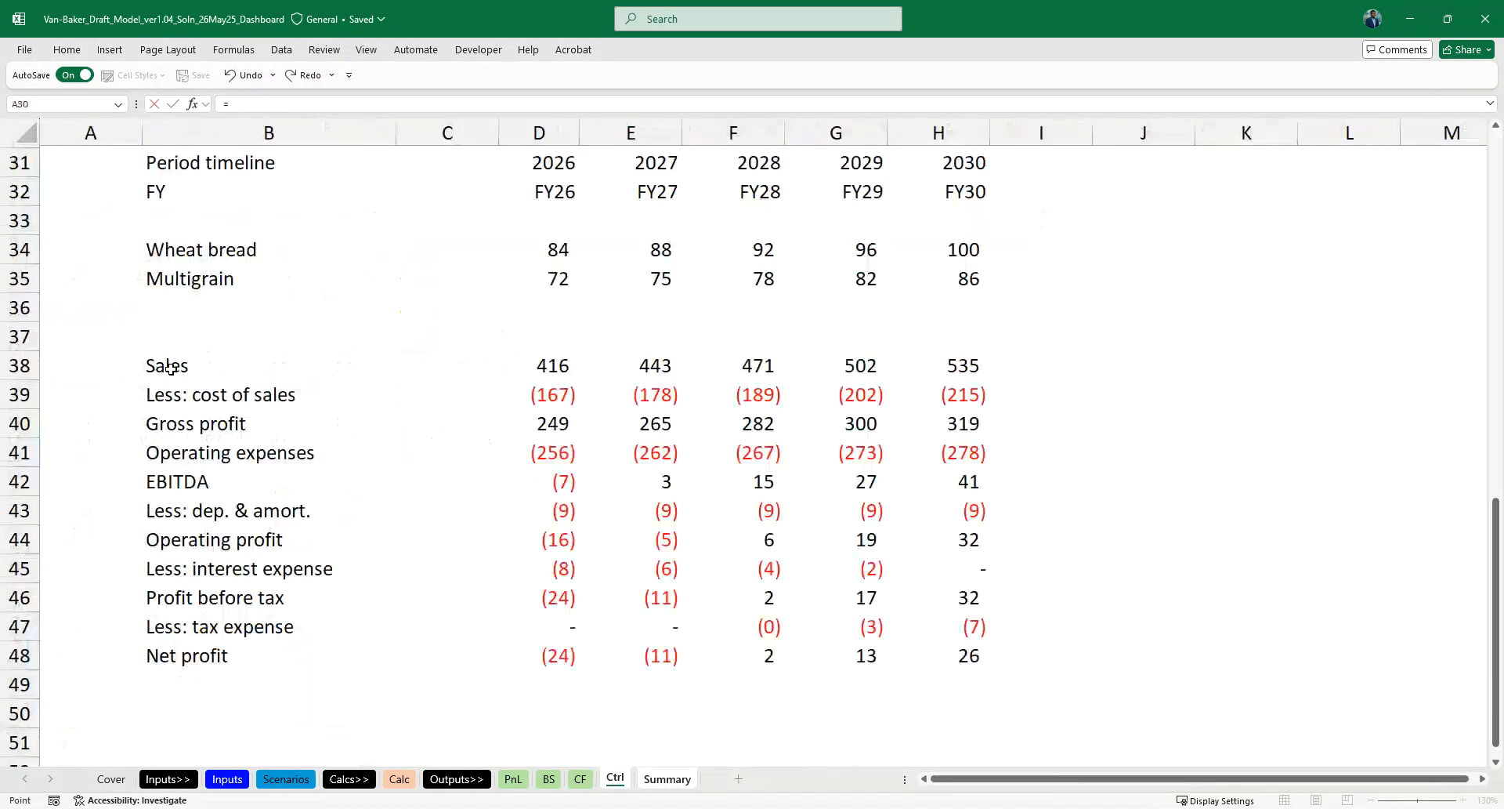
pyautogui.hotkey('ctrl', 'Return')
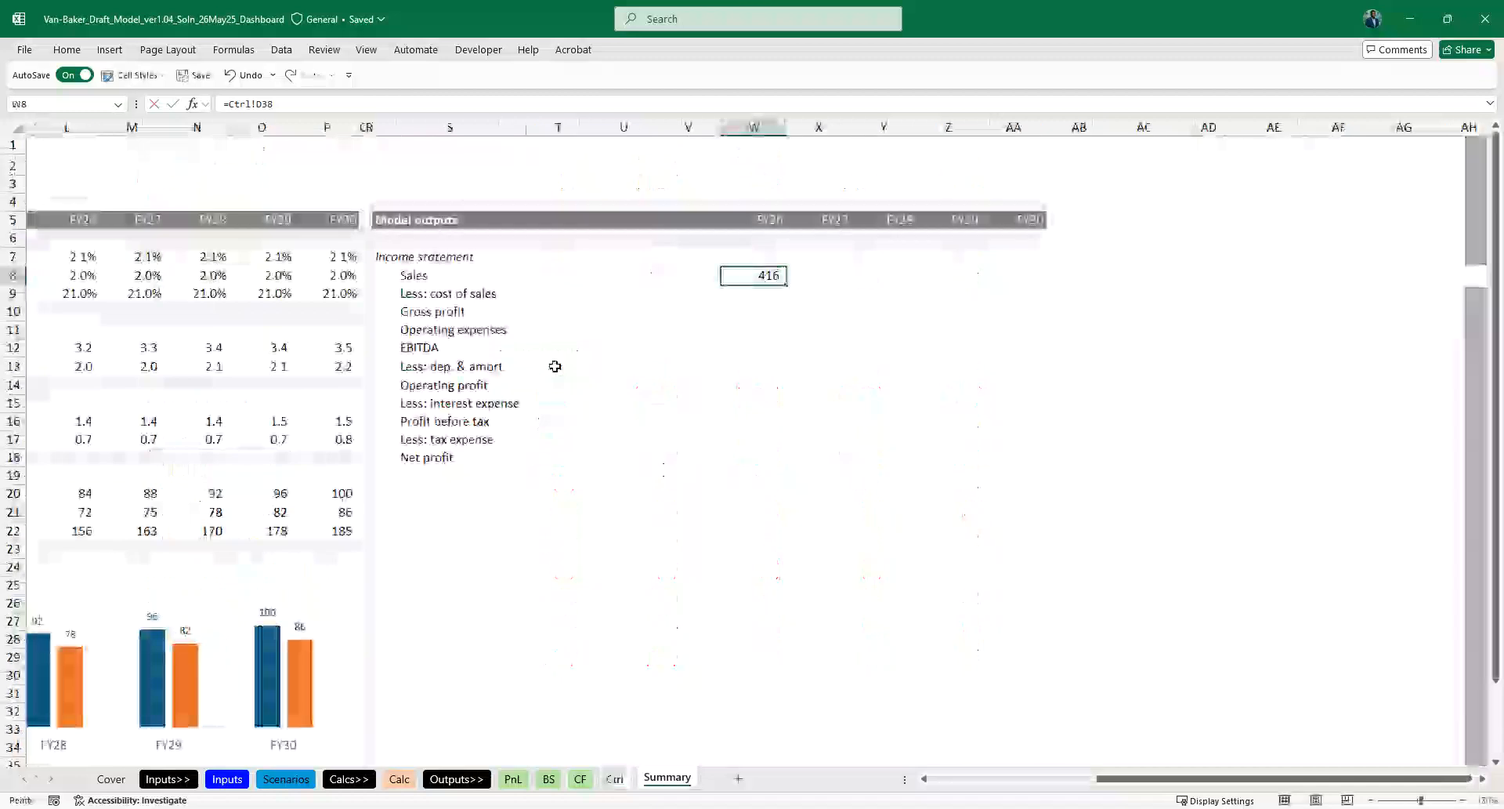
# - Fill the W8 link across to AA for FY30 and down to the Net profit row 18
pyautogui.hotkey('shift', 'Right')
pyautogui.hotkey('shift', 'Right')
pyautogui.hotkey('shift', 'Right')
pyautogui.hotkey('shift', 'Right')
pyautogui.hotkey('ctrl', 'r')
pyautogui.hotkey('shift', 'Down')
pyautogui.hotkey('shift', 'Down')
pyautogui.hotkey('shift', 'Down')
pyautogui.hotkey('shift', 'Down')
pyautogui.hotkey('shift', 'Down')
pyautogui.hotkey('shift', 'Down')
pyautogui.hotkey('shift', 'Down')
pyautogui.hotkey('shift', 'Down')
pyautogui.hotkey('shift', 'Down')
pyautogui.hotkey('shift', 'Down')
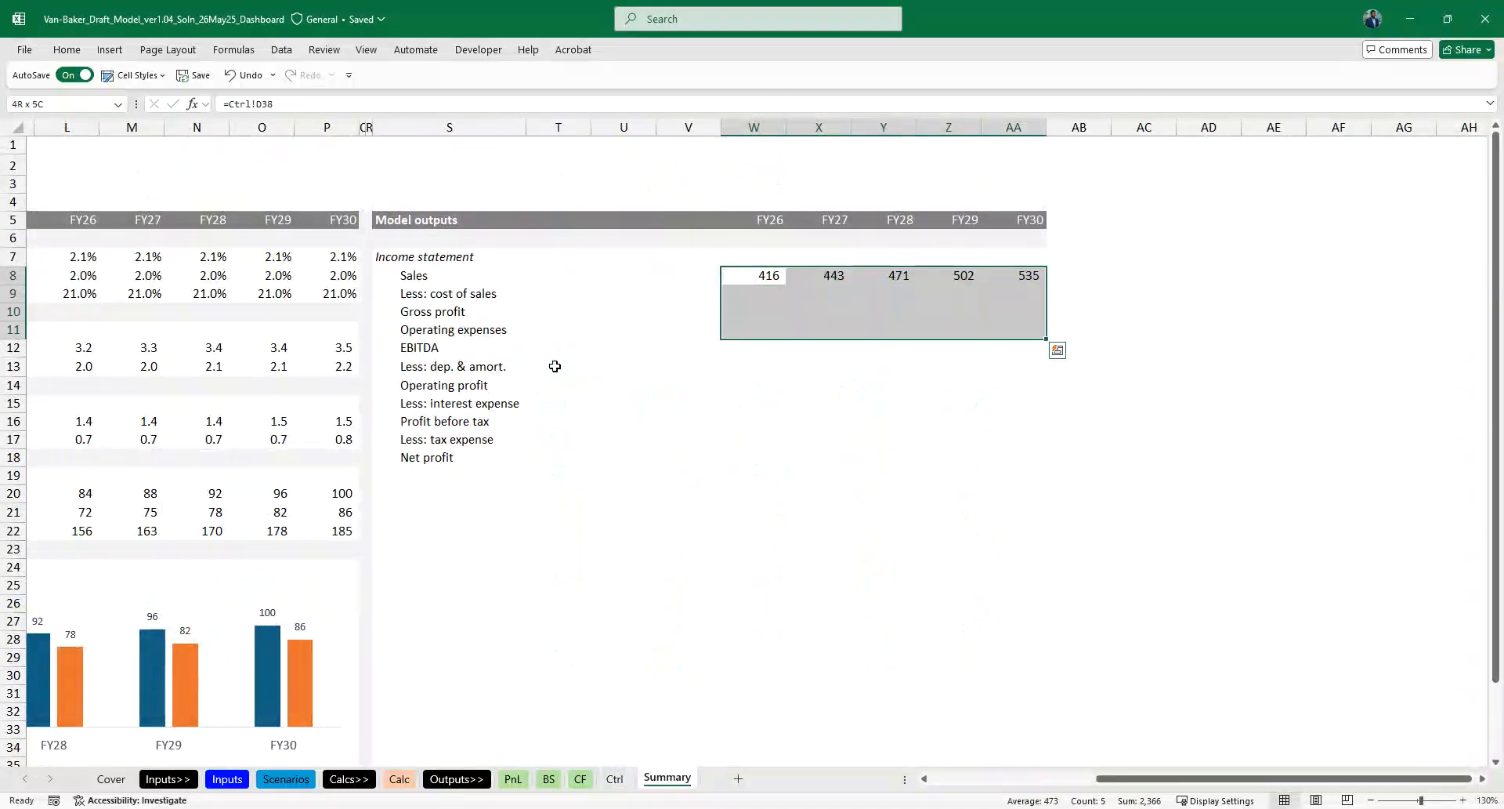
pyautogui.hotkey('ctrl', 'd')
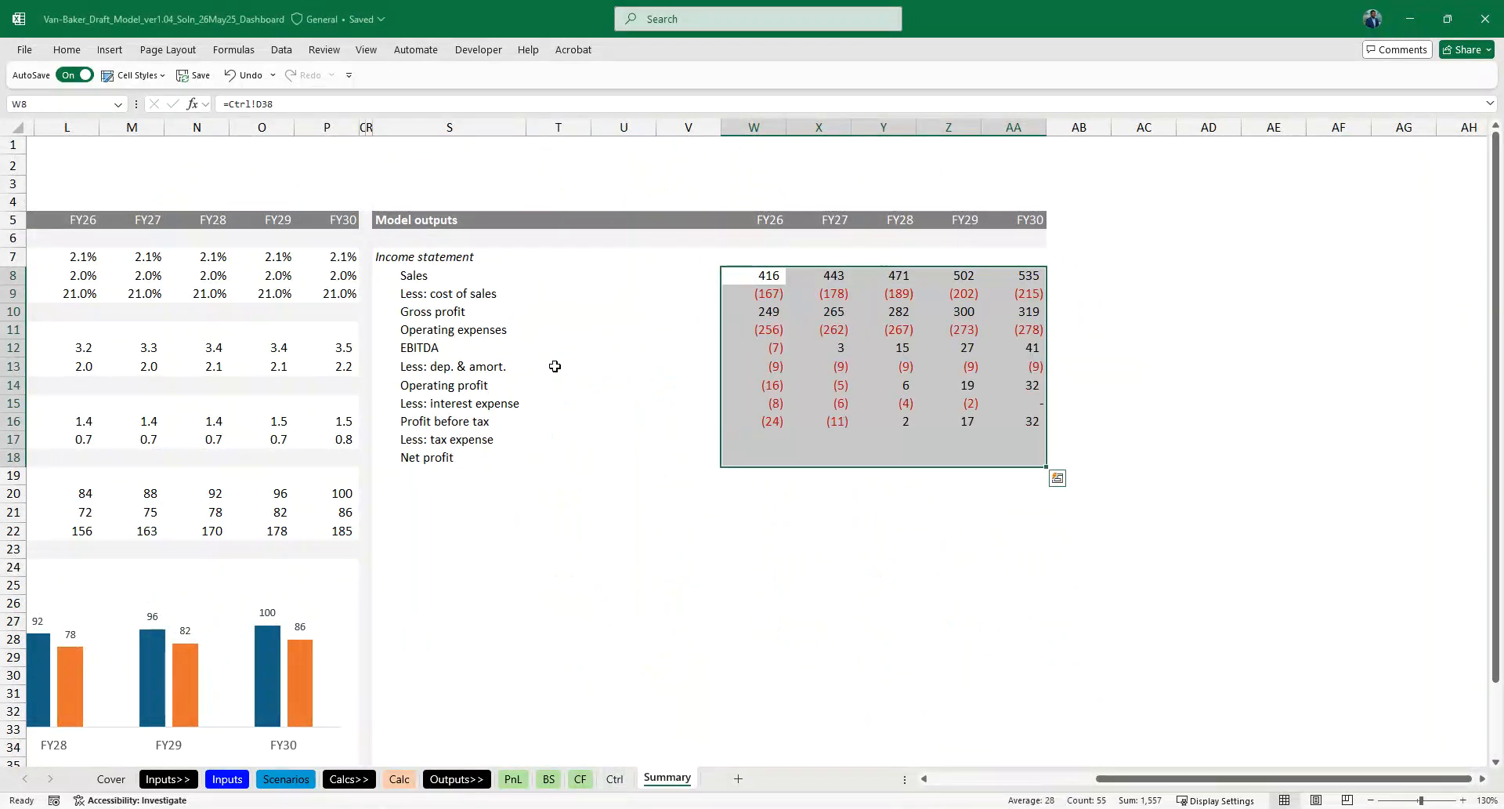
# - Narrow the empty spacer columns T to V between the labels and the yearly figures
pyautogui.moveTo(549, 127); pyautogui.dragTo(584, 127)
pyautogui.click(467, 477)
pyautogui.click(627, 312)
pyautogui.click(480, 260)
# - Copy the USD'000 unit label from D8 into W7:AA7 above the yearly figures
pyautogui.hscroll(-6, 480, 260)
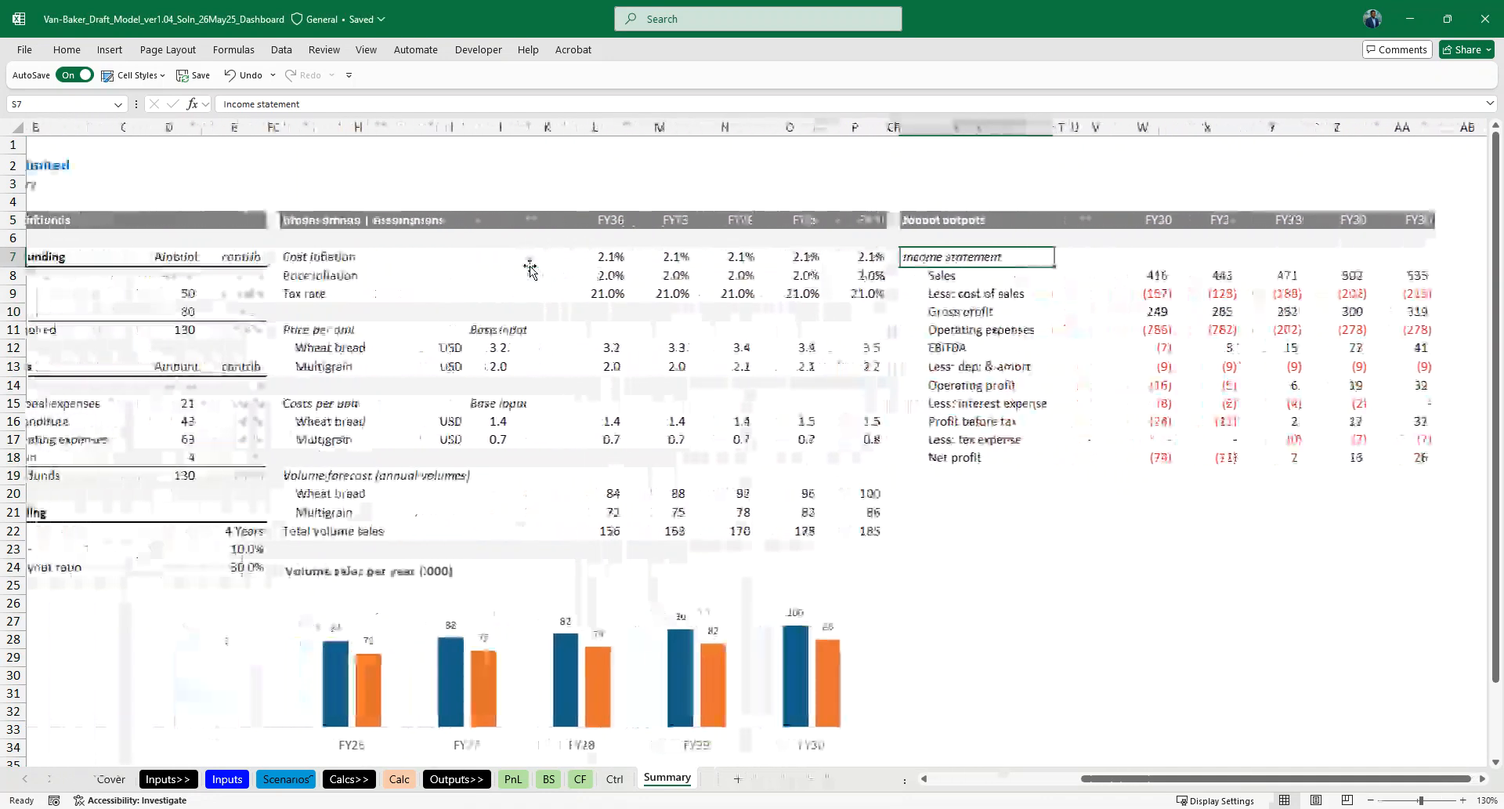
pyautogui.hscroll(2, 530, 268)
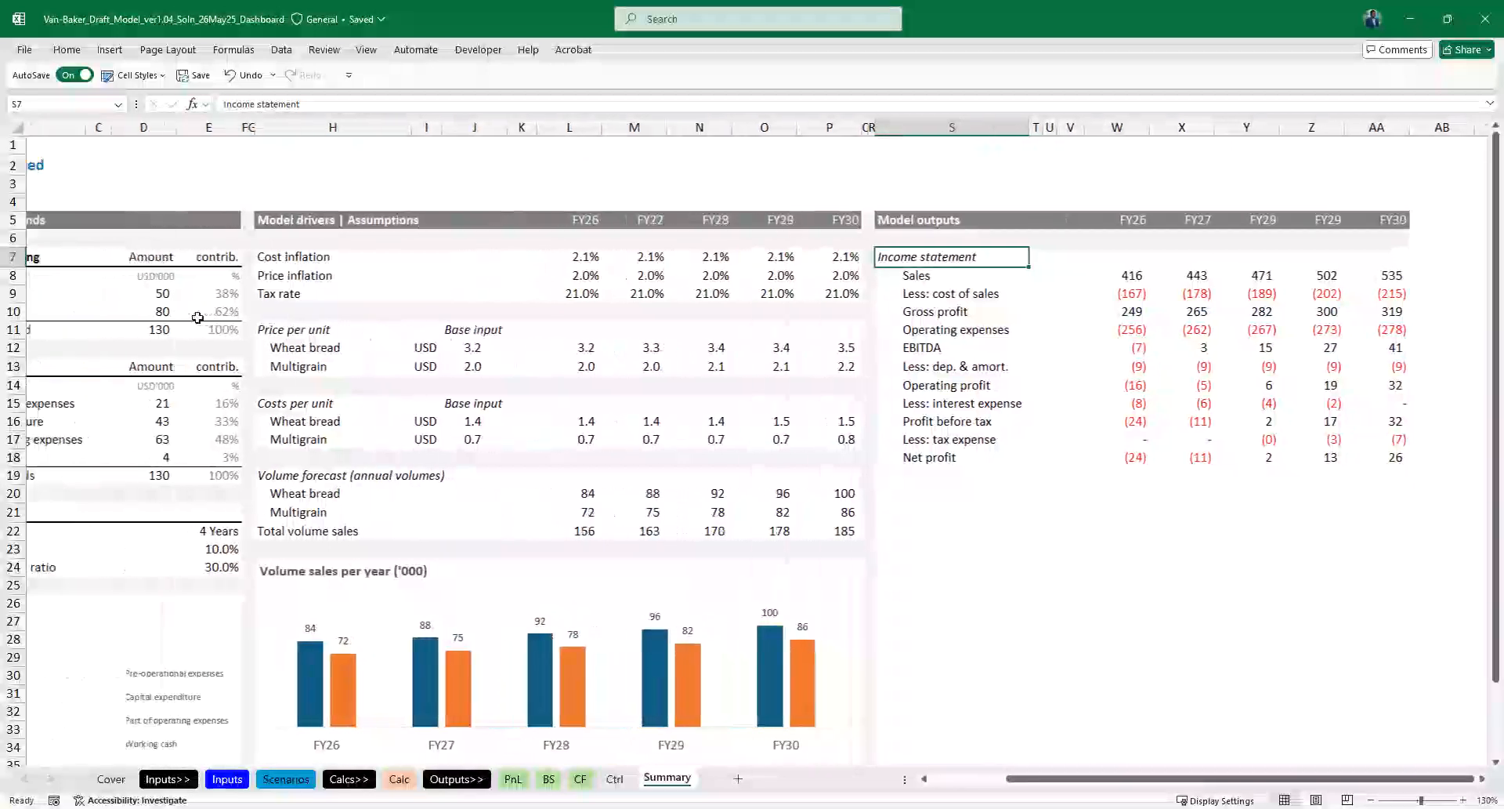
pyautogui.click(186, 275)
pyautogui.hotkey('ctrl', 'c')
pyautogui.hscroll(5, 598, 319)
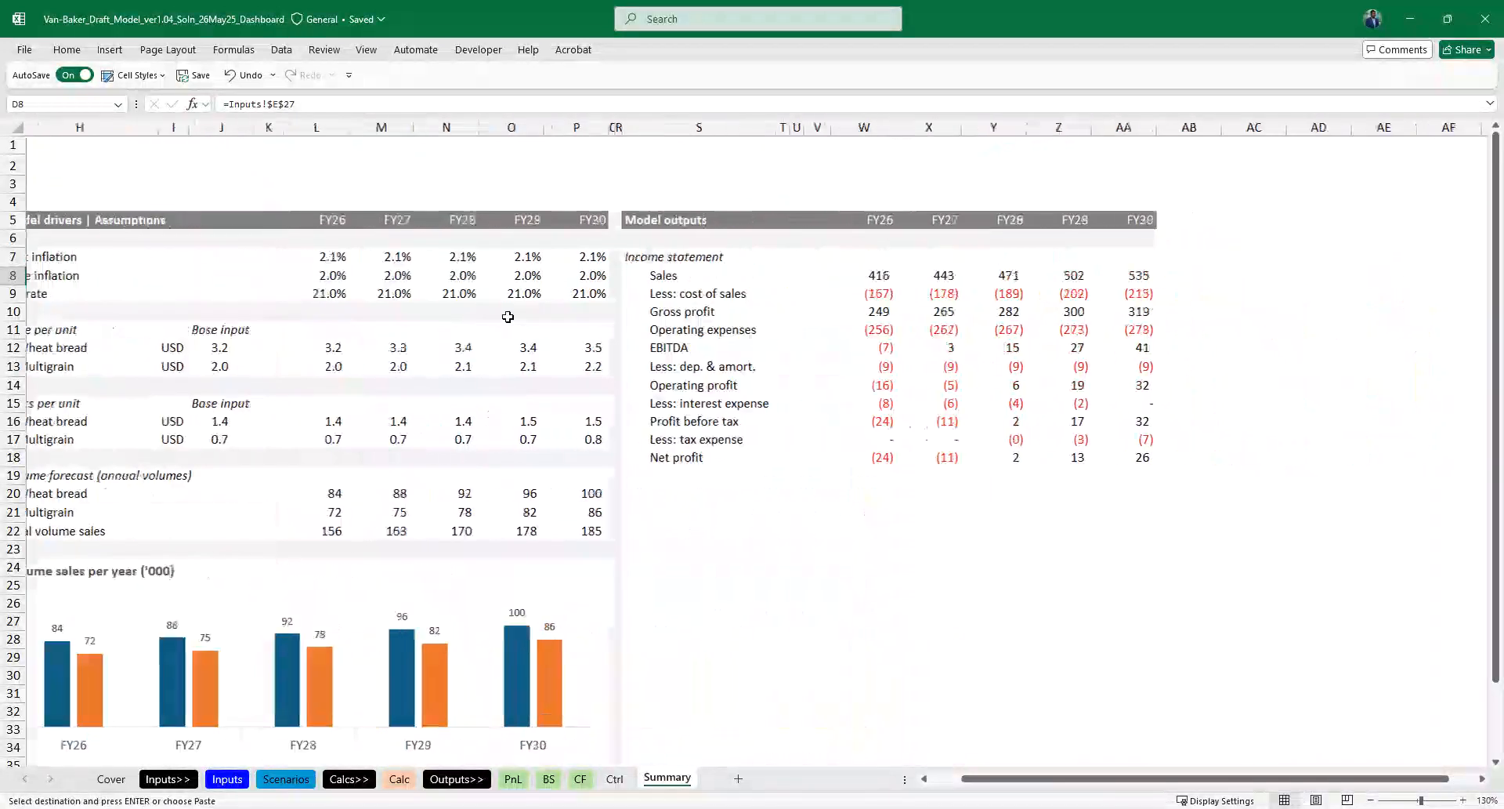
pyautogui.click(819, 255)
pyautogui.hotkey('shift', 'Right')
pyautogui.hotkey('shift', 'Right')
pyautogui.hotkey('shift', 'Right')
pyautogui.hotkey('shift', 'Right')
pyautogui.hotkey('ctrl', 'v')
pyautogui.press('Escape')
pyautogui.press('Right')
pyautogui.press('Right')
pyautogui.press('Right')
pyautogui.press('Right')
pyautogui.press('Right')
pyautogui.press('Right')
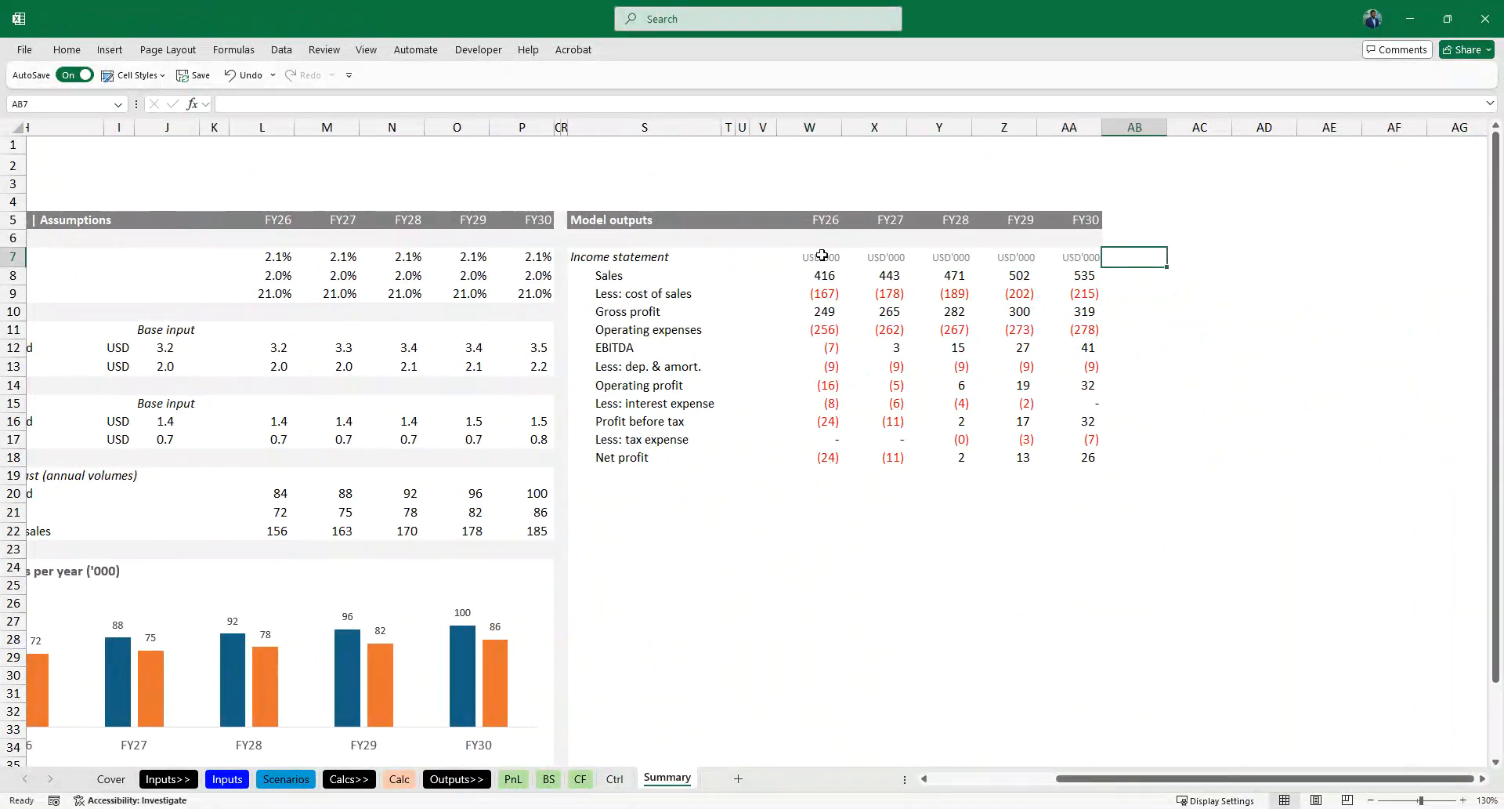
# - Extend the heading in S7 to read "Income statement USD'000"
pyautogui.keyDown('ctrl'); pyautogui.scroll(-1, 880, 278); pyautogui.keyUp('ctrl')
pyautogui.click(645, 472)
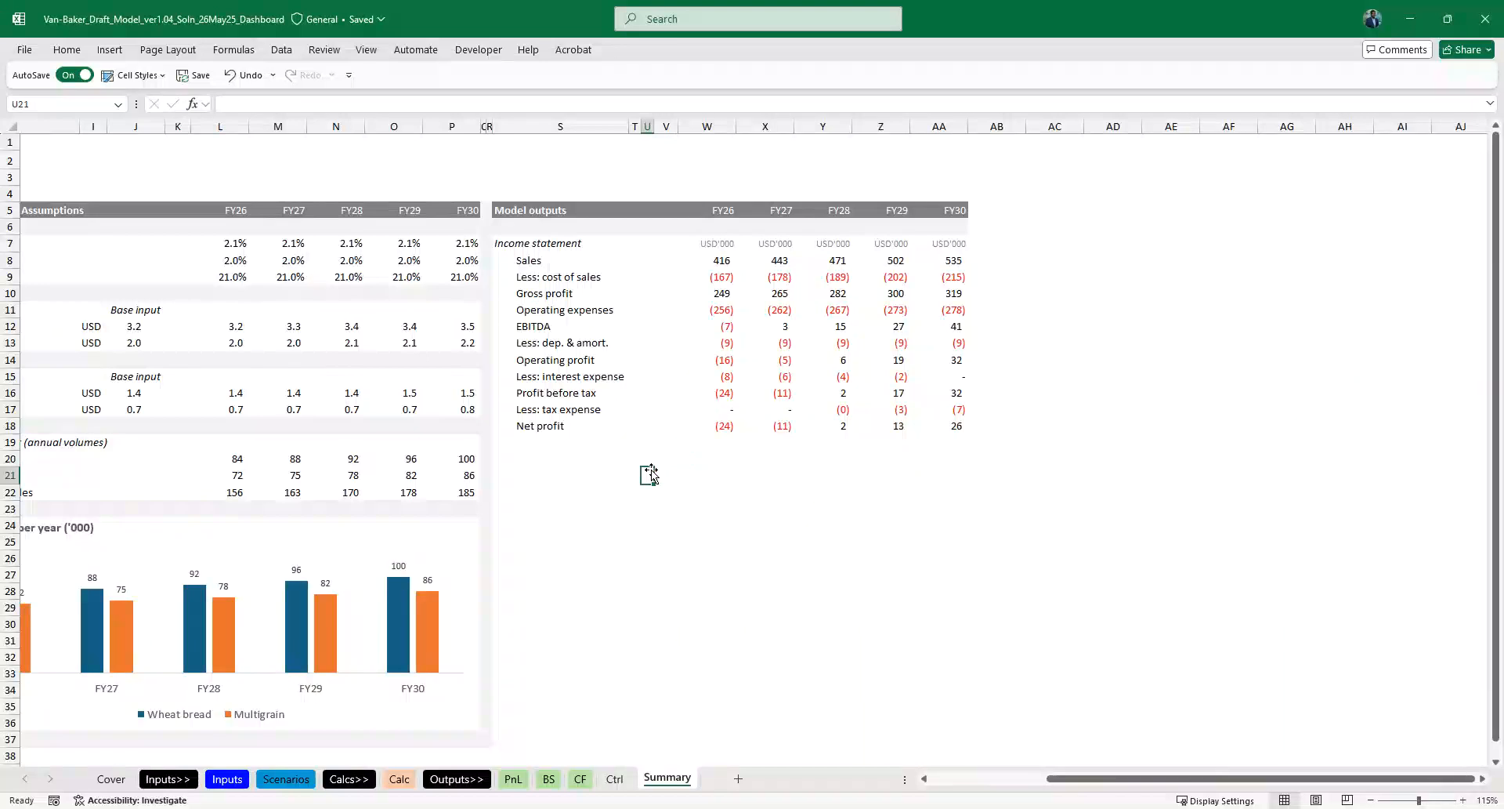
pyautogui.click(719, 256)
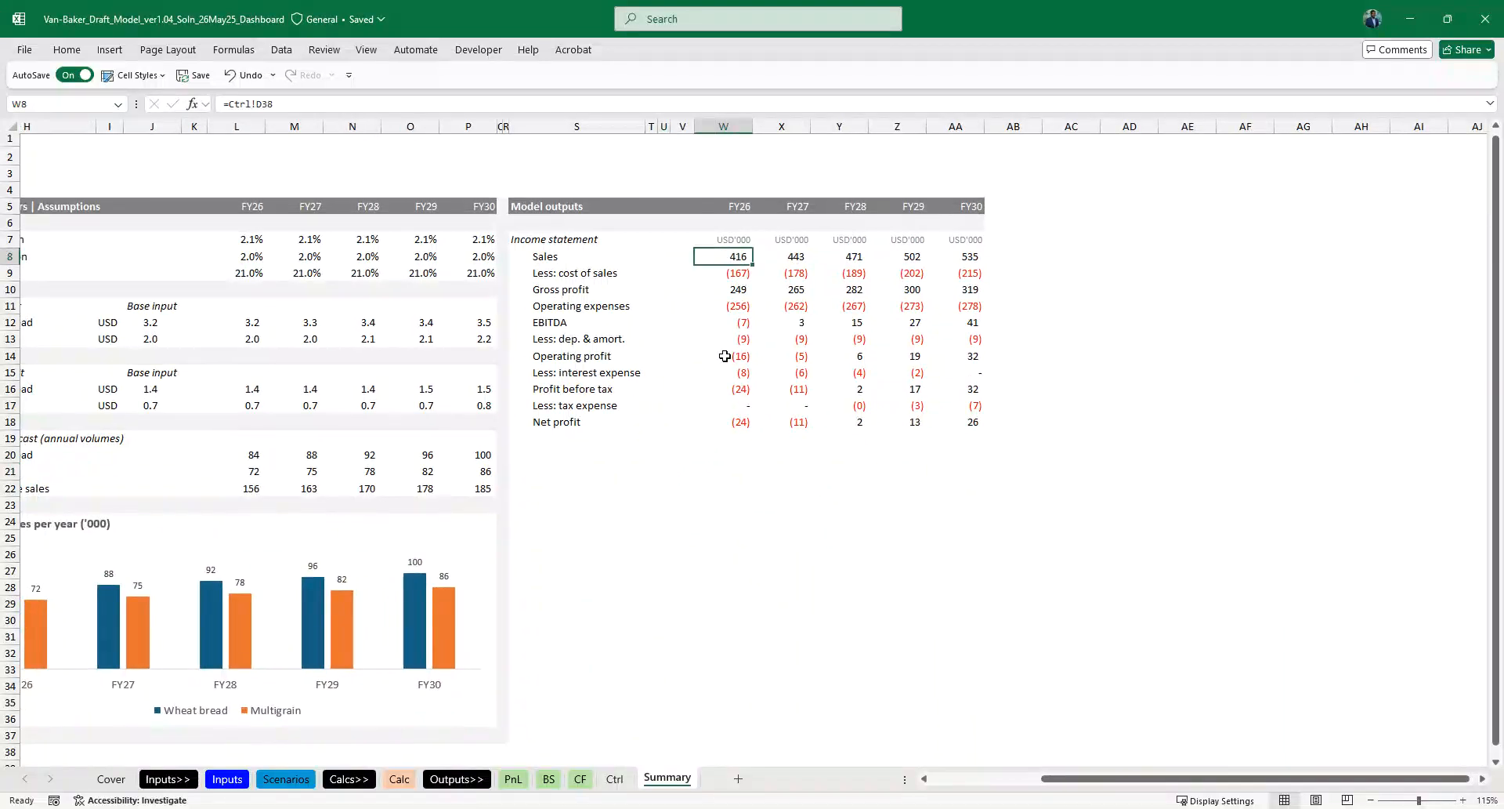
pyautogui.press('Left')
pyautogui.press('Left')
pyautogui.press('Left')
pyautogui.press('Left')
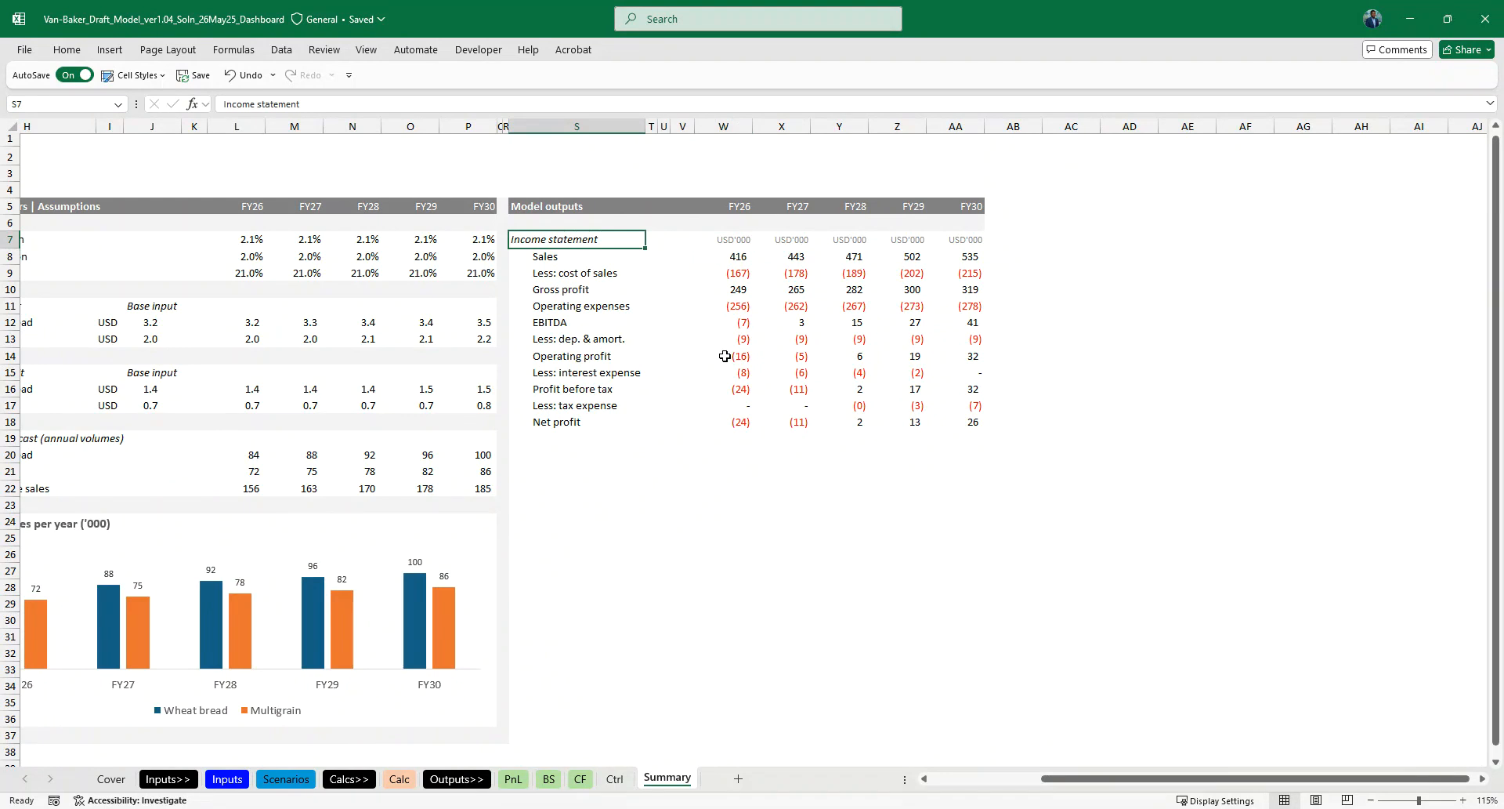
pyautogui.press('F2')
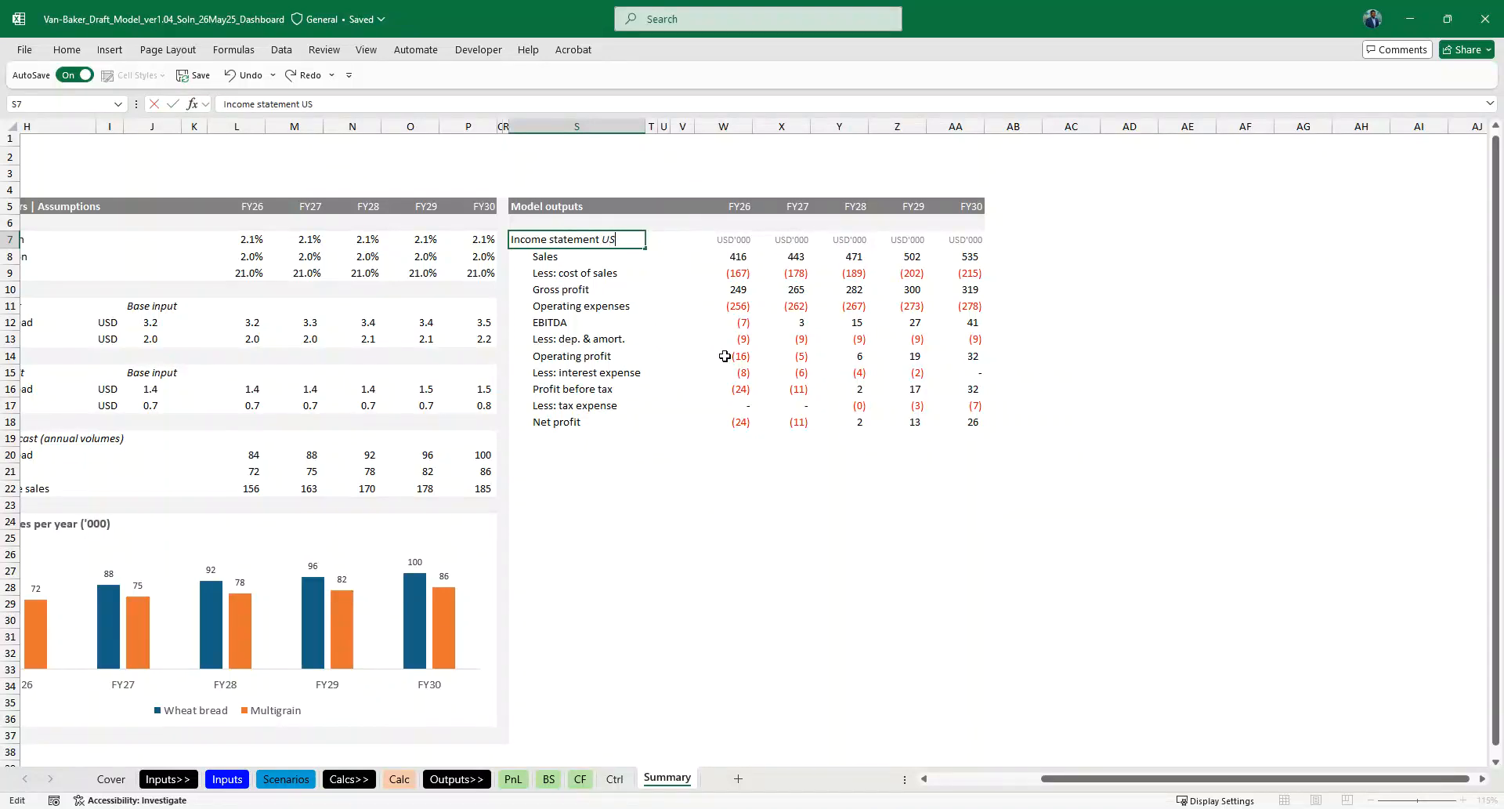
pyautogui.press('Tab')
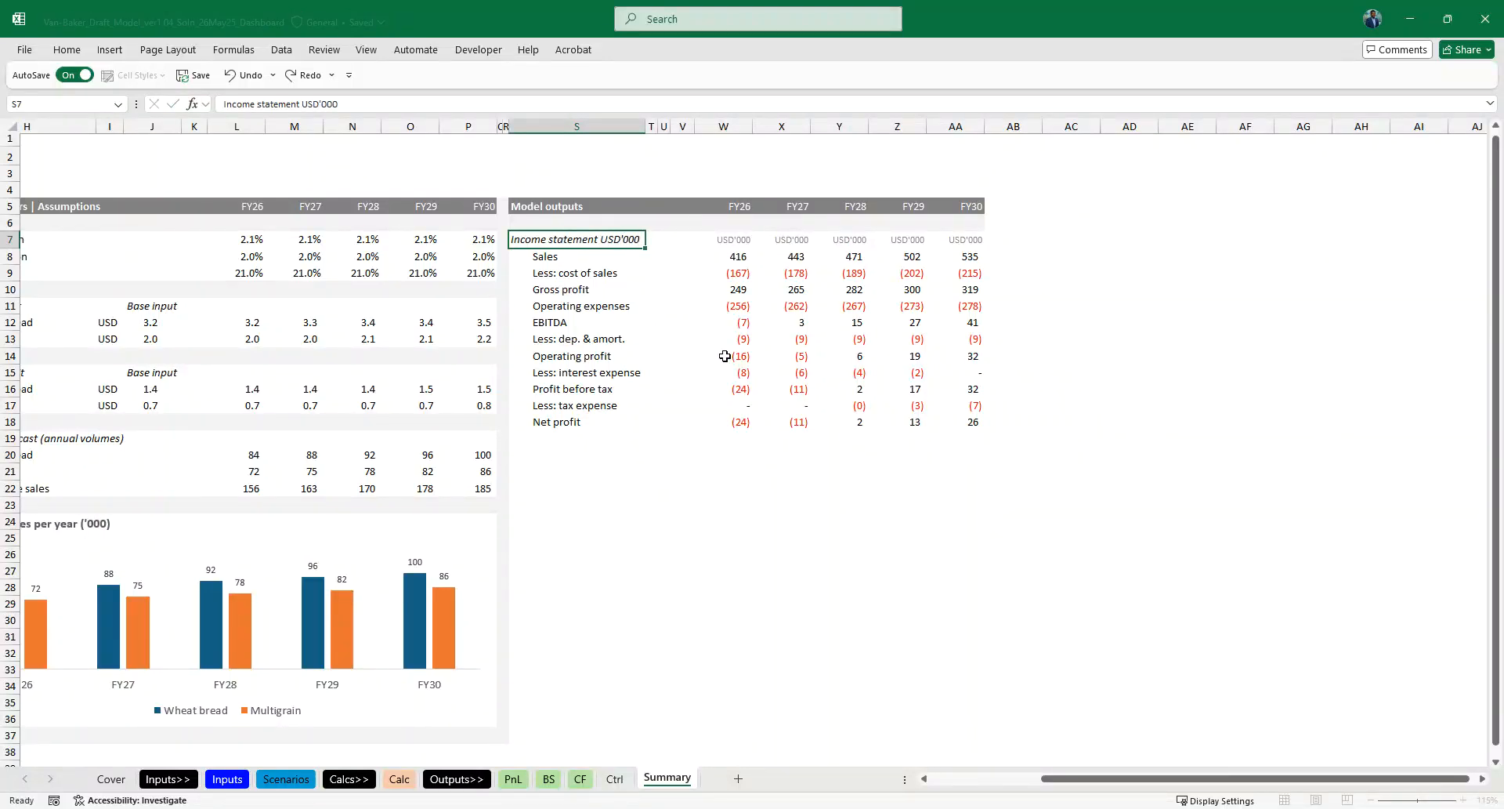
# - Clear the separate USD'000 labels from W7:AA7
pyautogui.press('Right')
pyautogui.press('Right')
pyautogui.press('Right')
pyautogui.hotkey('ctrl', 'shift', 'Right')
# - Put the unit in the S7 heading in parentheses so it reads "Income statement (USD'000)"
pyautogui.press('Left')
pyautogui.press('Left')
pyautogui.press('Left')
pyautogui.press('Left')
pyautogui.press('F2')
pyautogui.hotkey('ctrl', 'Left')
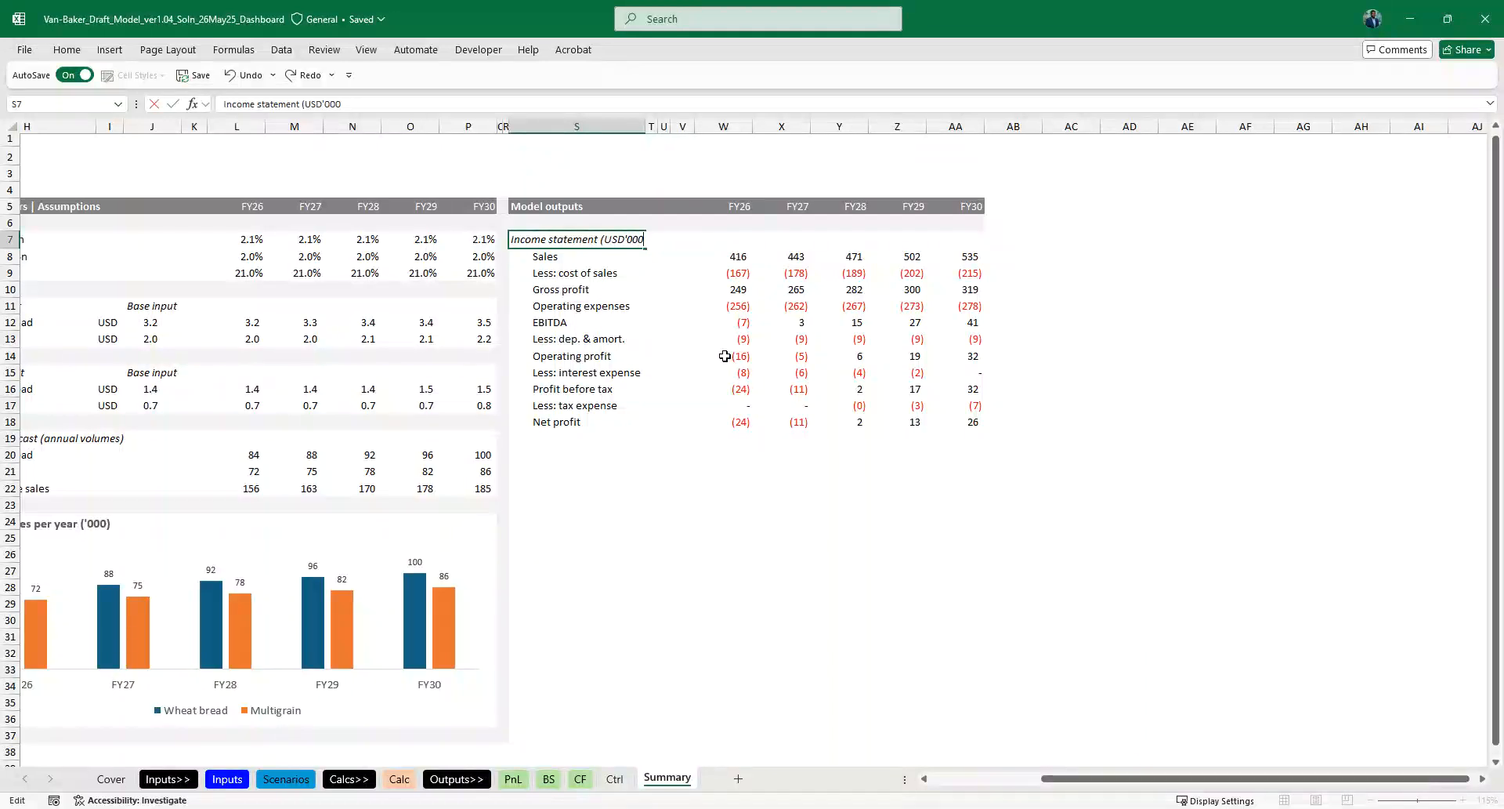
pyautogui.press('Escape')
pyautogui.press('Down')
pyautogui.press('Down')
pyautogui.press('Down')
pyautogui.press('Down')
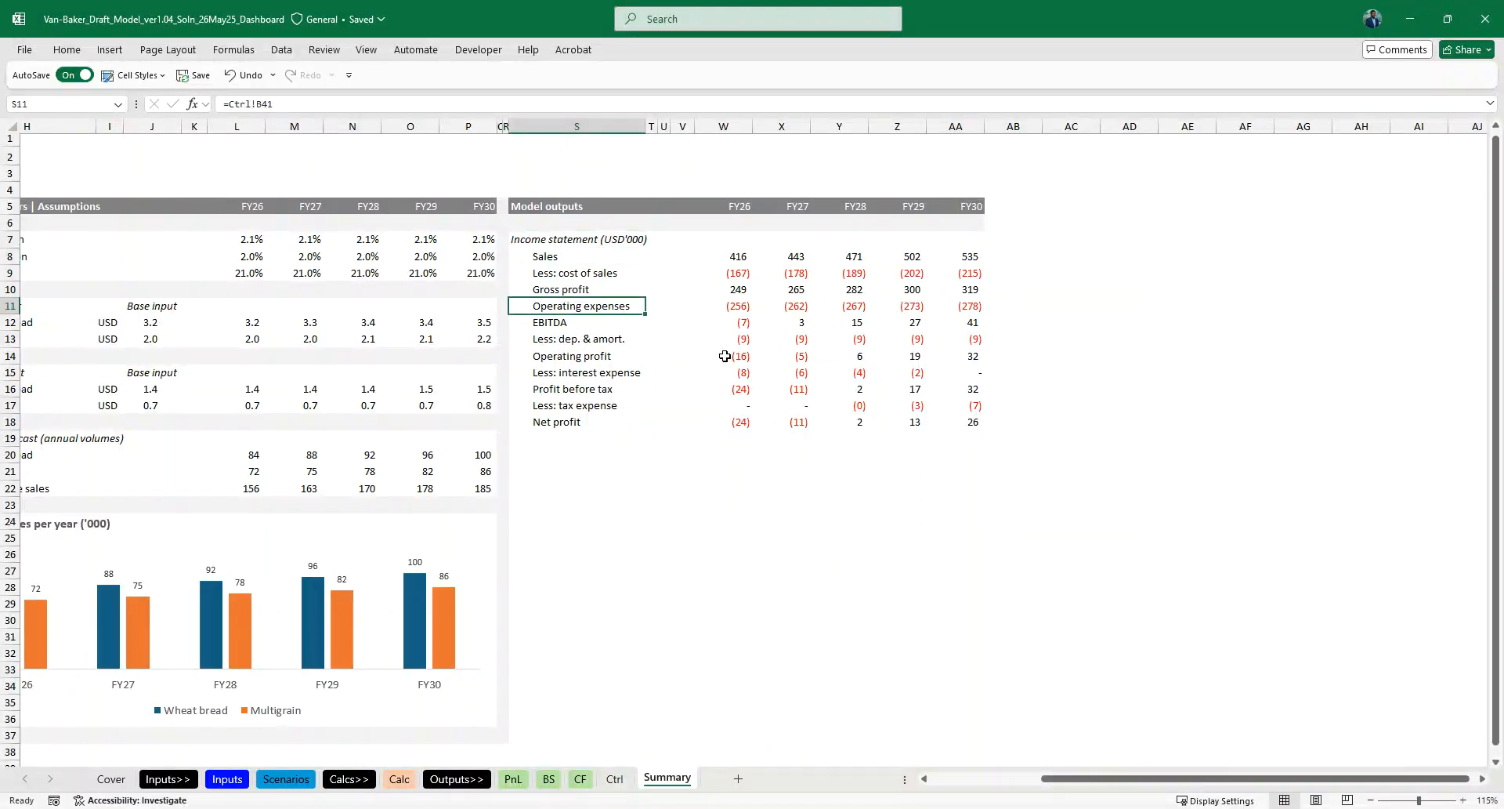
# - Add a top border across the whole Gross profit row, S10:AA10, including its label
pyautogui.hscroll(-5, 531, 439)
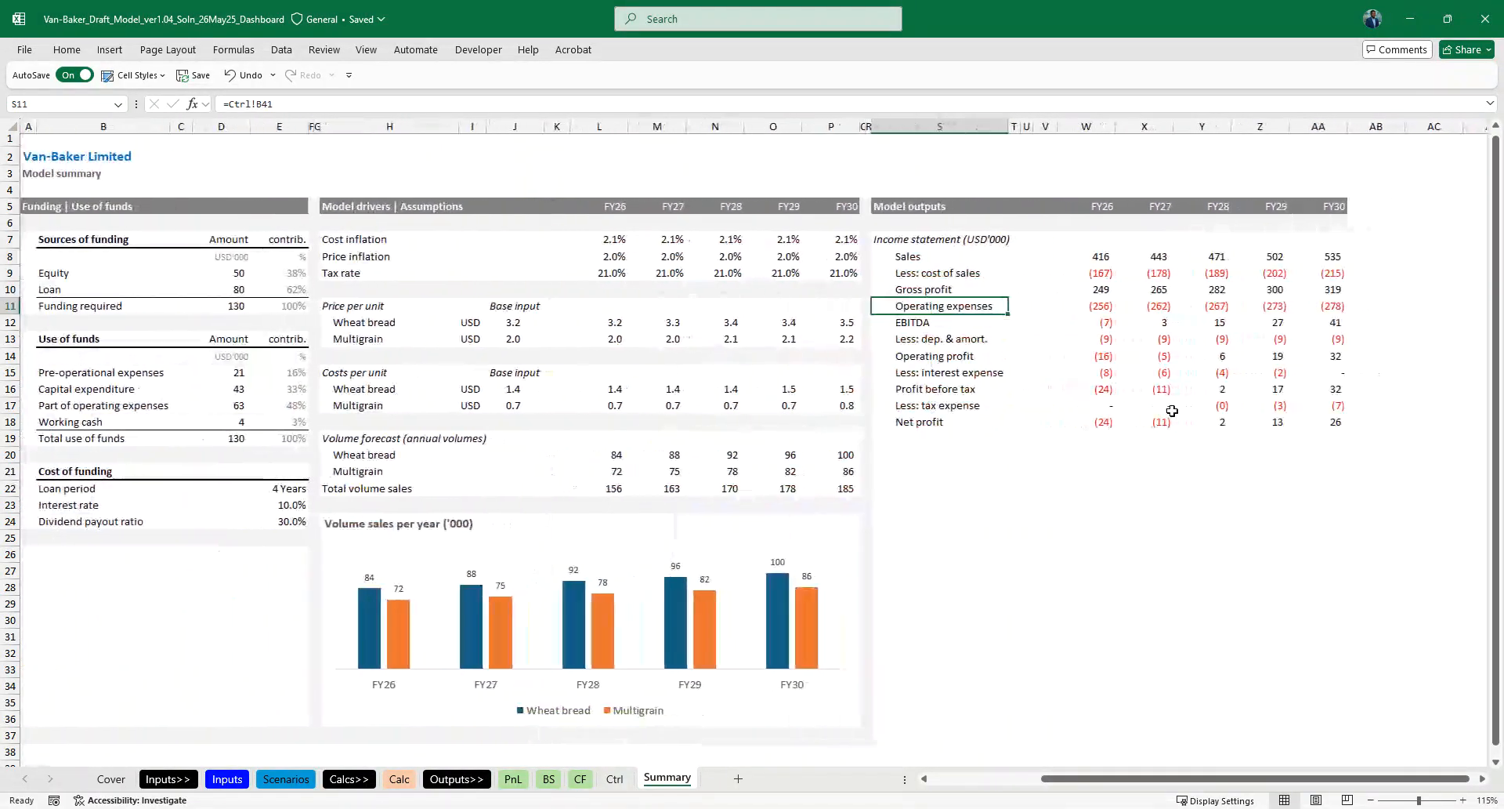
pyautogui.hscroll(2, 1189, 407)
pyautogui.click(721, 430)
pyautogui.press('Up')
pyautogui.press('Up')
pyautogui.press('Up')
pyautogui.press('Up')
pyautogui.press('Up')
pyautogui.press('Up')
pyautogui.press('Up')
pyautogui.press('Up')
pyautogui.press('Up')
pyautogui.press('Up')
pyautogui.press('Up')
pyautogui.press('Up')
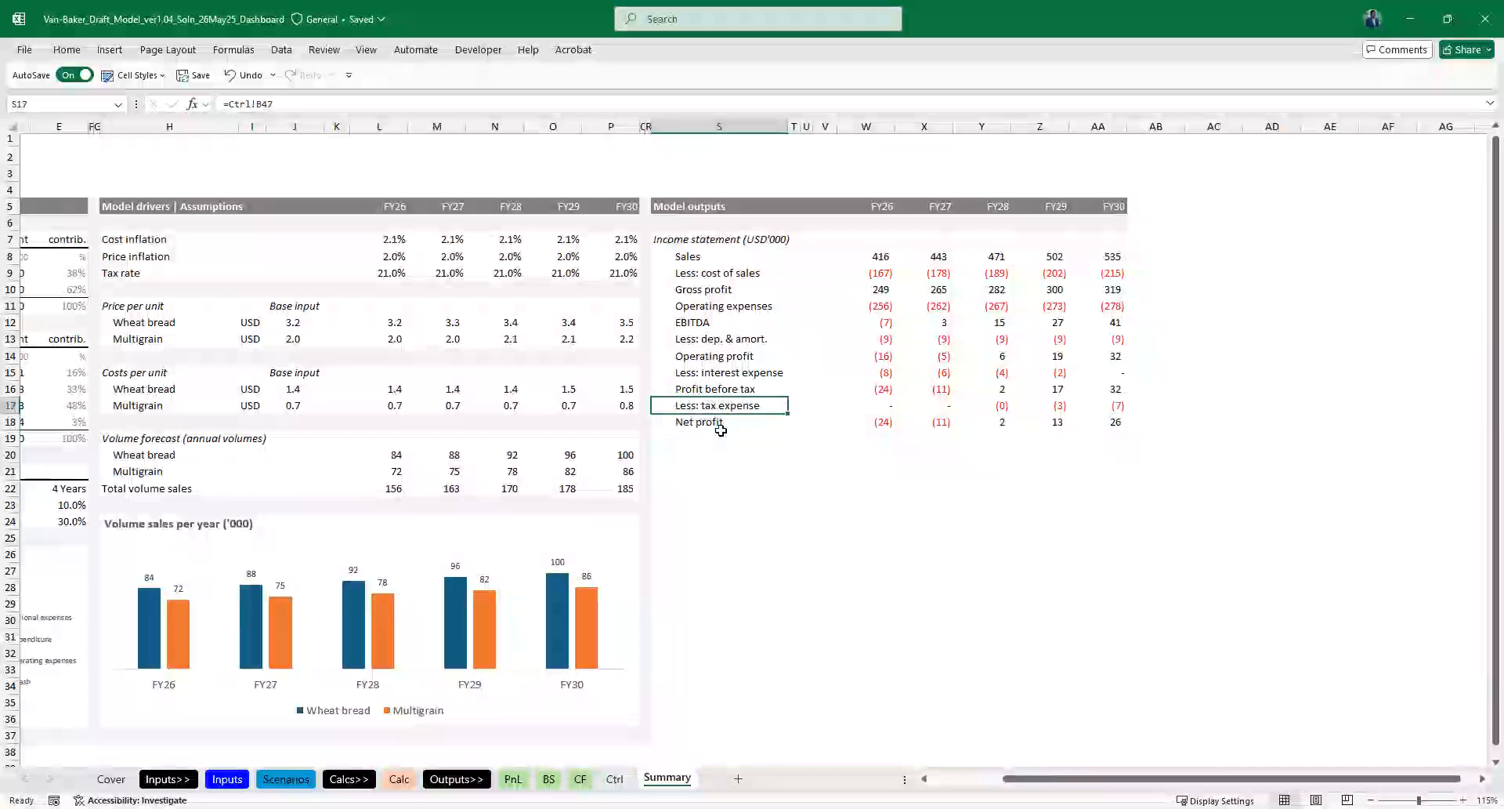
pyautogui.press('Down')
pyautogui.press('Down')
pyautogui.press('Down')
pyautogui.hotkey('ctrl', 'shift', 'Right')
pyautogui.hotkey('ctrl', 'shift', 'Right')
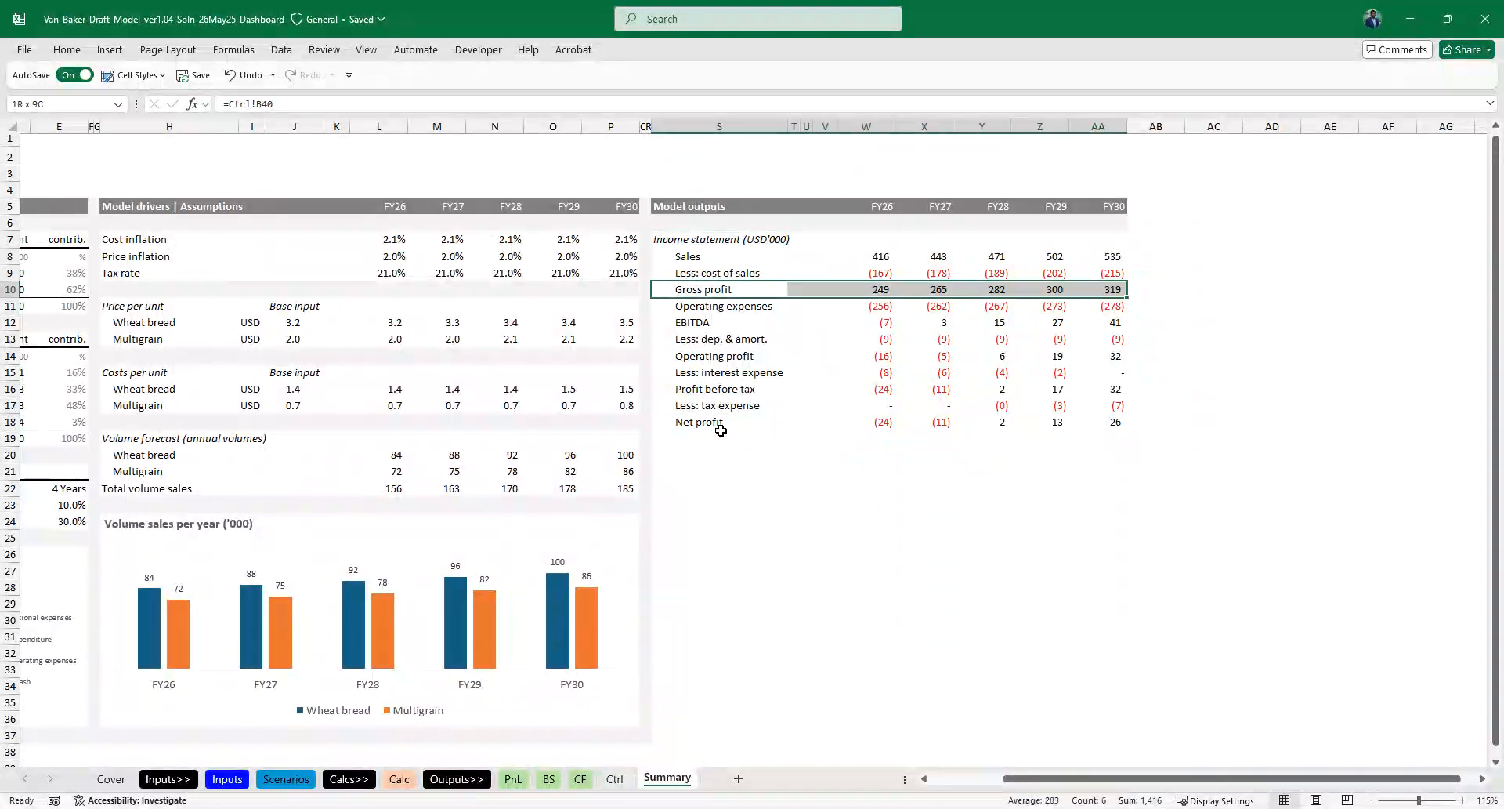
pyautogui.hotkey('alt', 'h')
pyautogui.press('b')
pyautogui.press('p')
# - Undo the top border across the Gross profit row
pyautogui.press('Down')
pyautogui.press('Down')
pyautogui.hotkey('ctrl', 'shift', 'Right')
pyautogui.hotkey('ctrl', 'shift', 'Right')
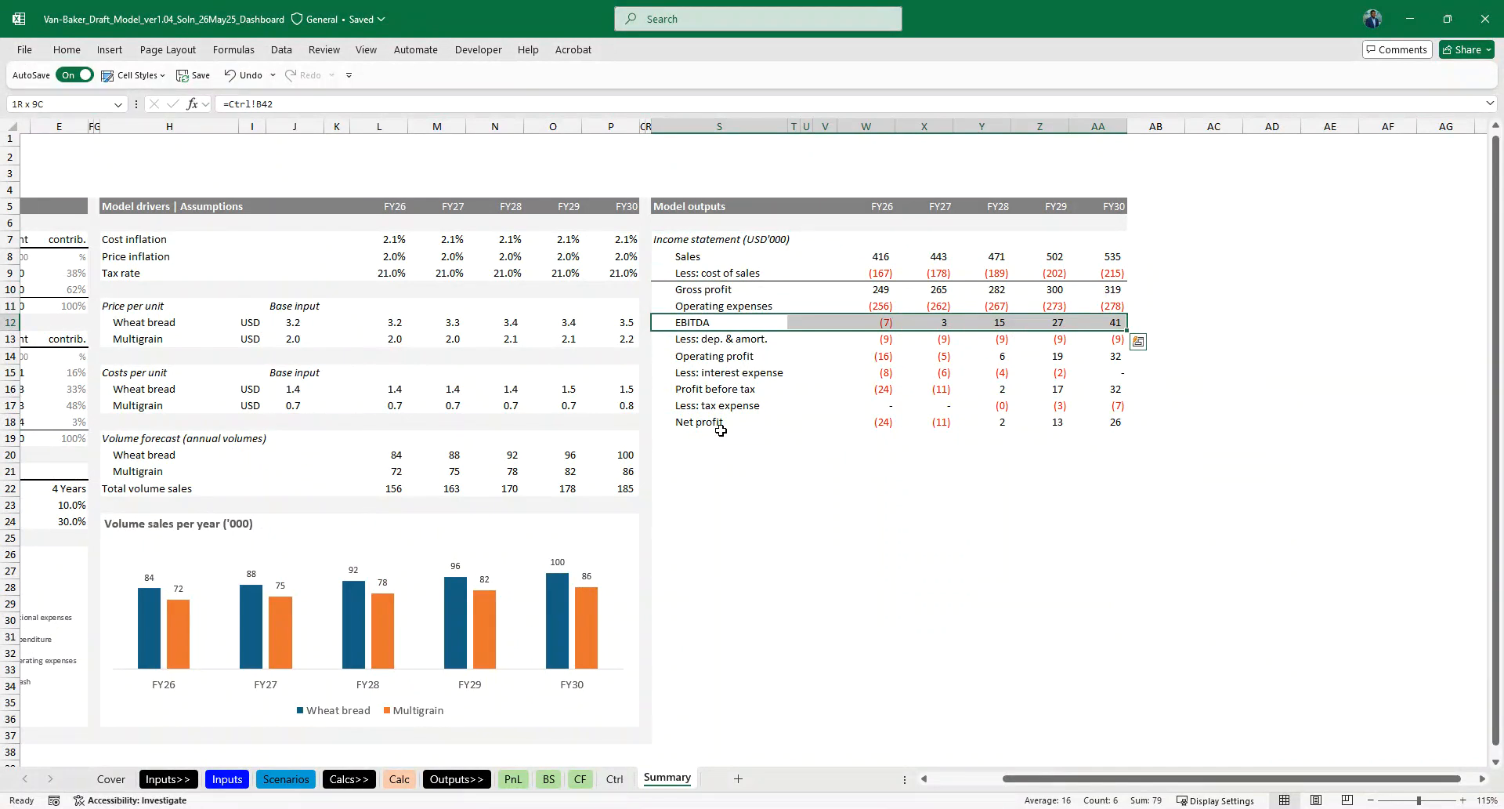
pyautogui.hotkey('ctrl', 'z')
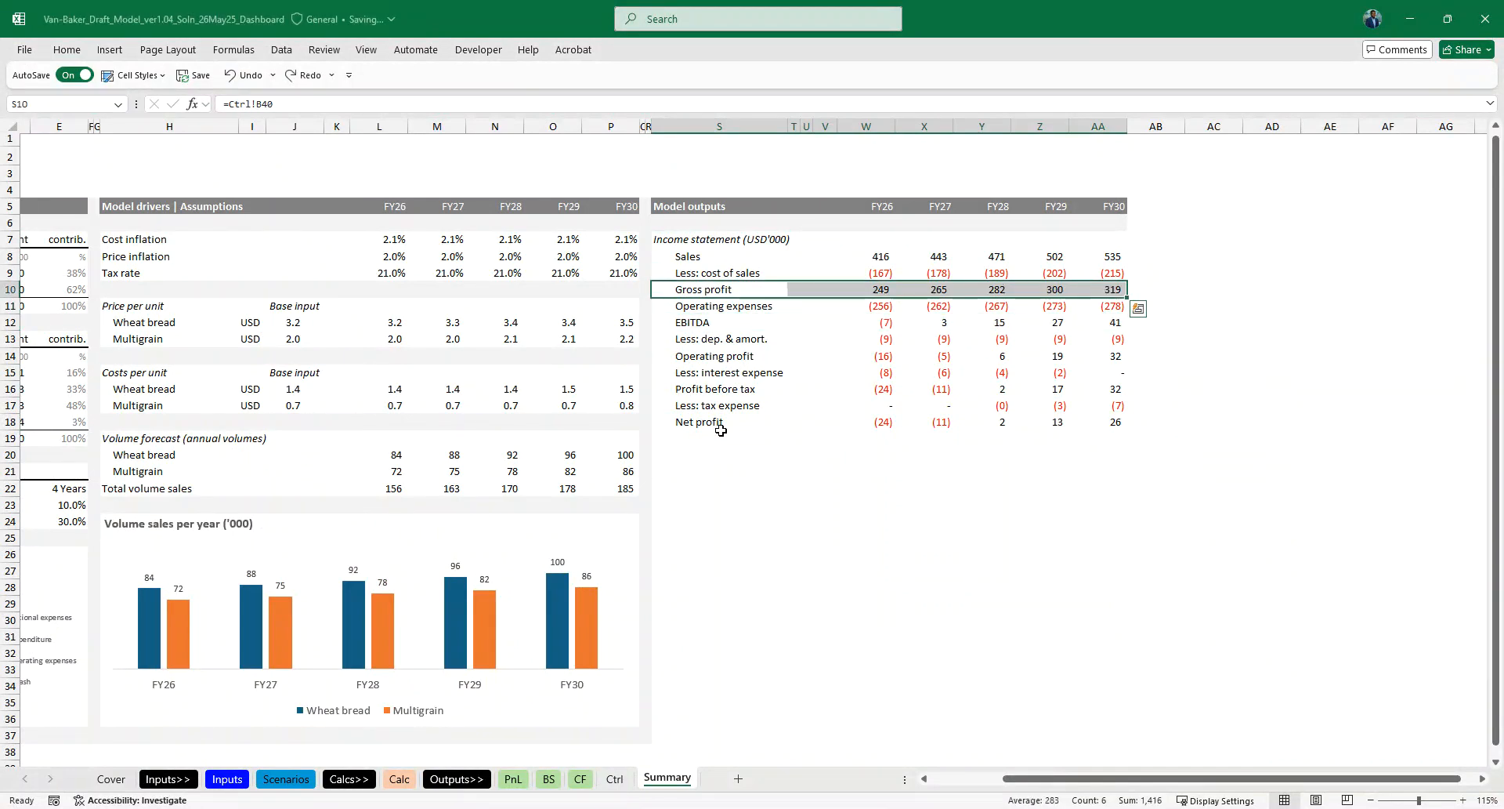
pyautogui.hotkey('ctrl', 'z')
# - Add a top border to only the Gross profit figures in W10:AA10
pyautogui.press('Right')
pyautogui.press('Right')
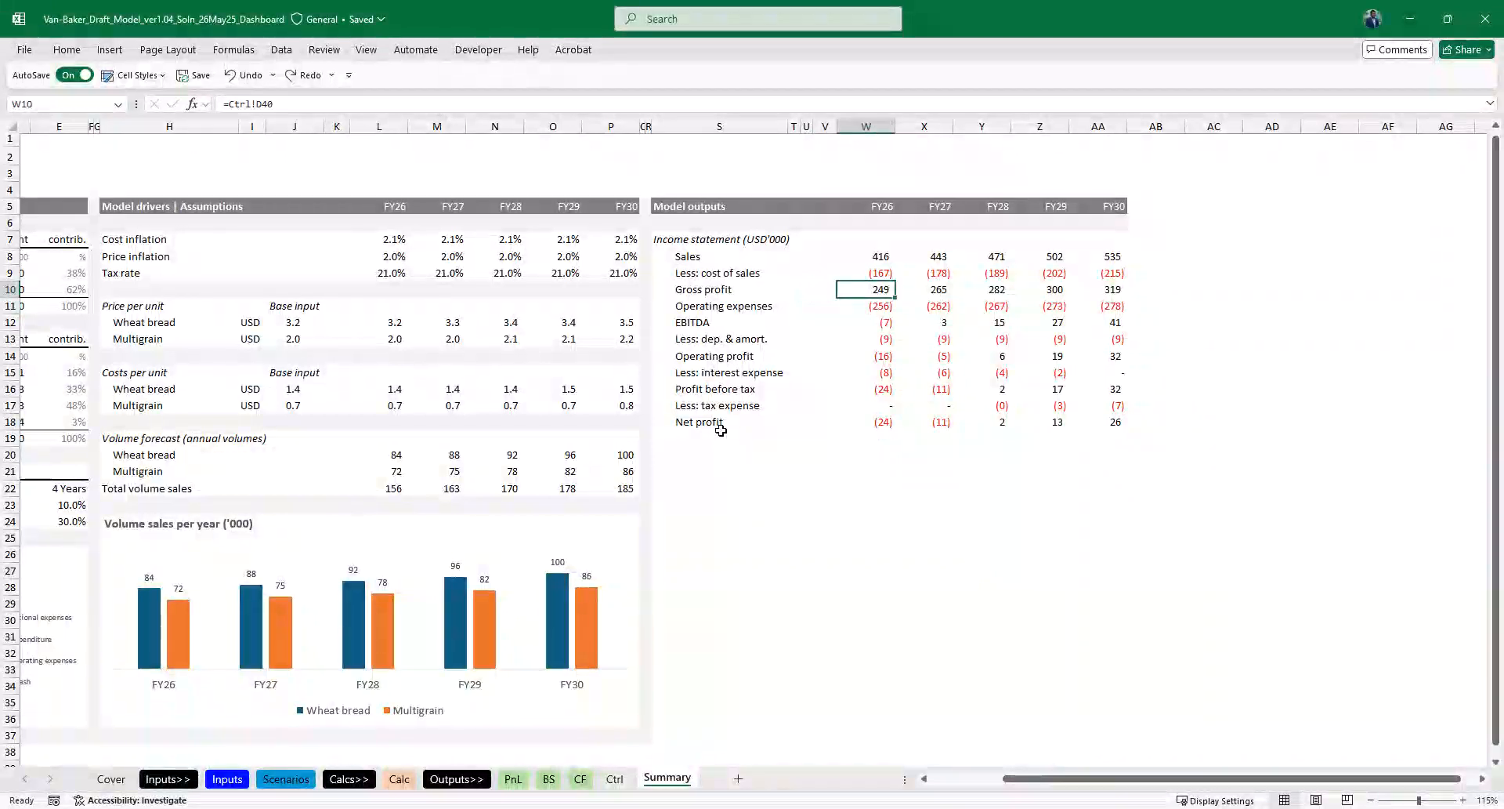
pyautogui.hotkey('ctrl', 'shift', 'Right')
pyautogui.hotkey('alt', 'h')
pyautogui.press('b')
pyautogui.press('p')
# - Add top borders to the EBITDA figures in W12:AA12 and the Operating profit figures in W14:AA14
pyautogui.press('Down')
pyautogui.press('Down')
pyautogui.press('Down')
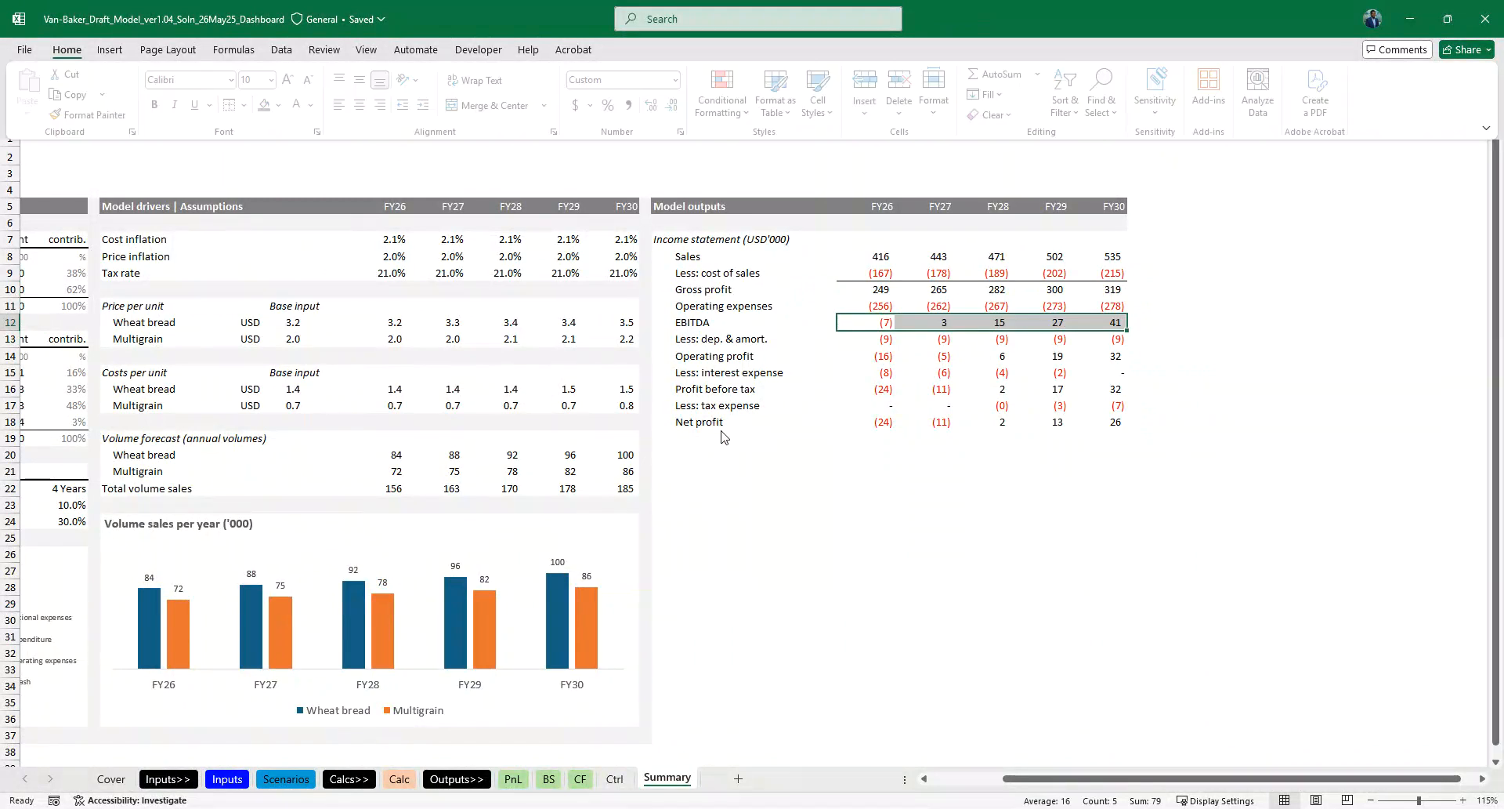
pyautogui.press('Down')
pyautogui.press('Down')
pyautogui.hotkey('ctrl', 'shift', 'Right')
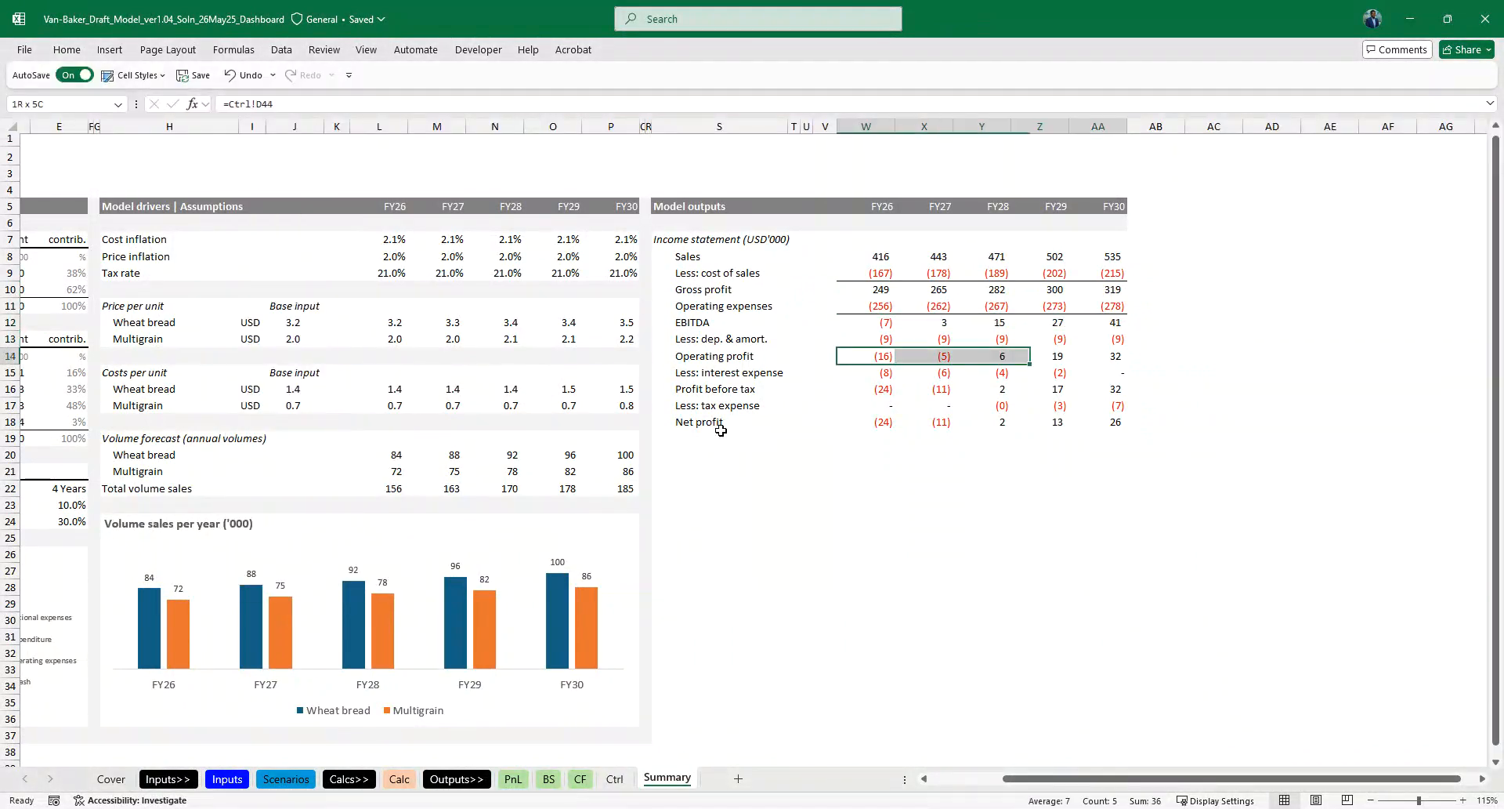
# - Add top borders to the Profit before tax figures in W16:AA16 and the Net profit figures in W18:AA18
pyautogui.press('Down')
pyautogui.press('Down')
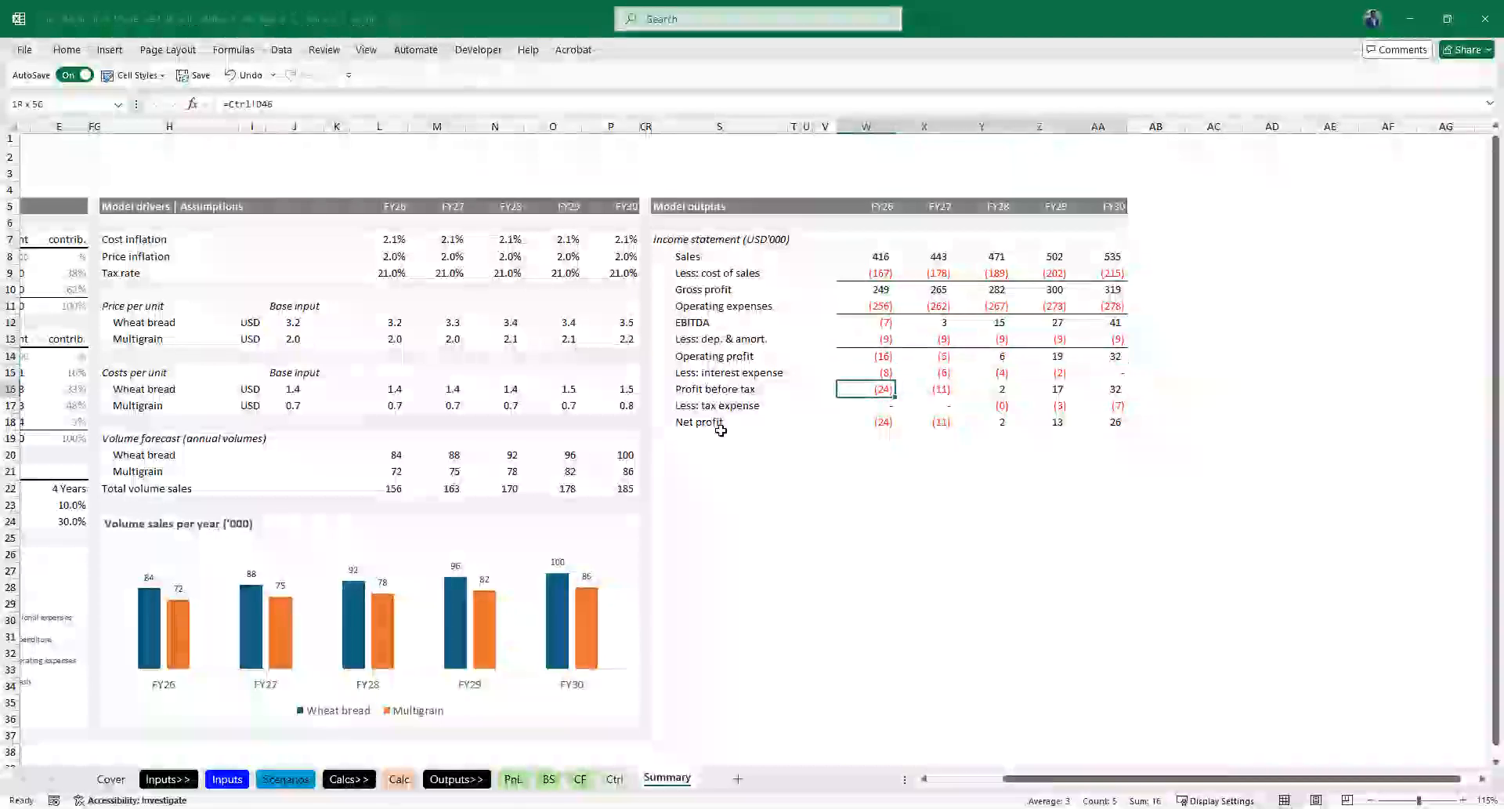
pyautogui.hotkey('ctrl', 'shift', 'Right')
pyautogui.hotkey('alt', 'h')
pyautogui.press('b')
pyautogui.press('p')
pyautogui.press('Down')
pyautogui.press('Down')
pyautogui.hotkey('ctrl', 'shift', 'Right')
pyautogui.hotkey('alt', 'h')
pyautogui.press('b')
pyautogui.press('p')
# - Try bolding the Gross profit row across S10:AA10
pyautogui.press('Left')
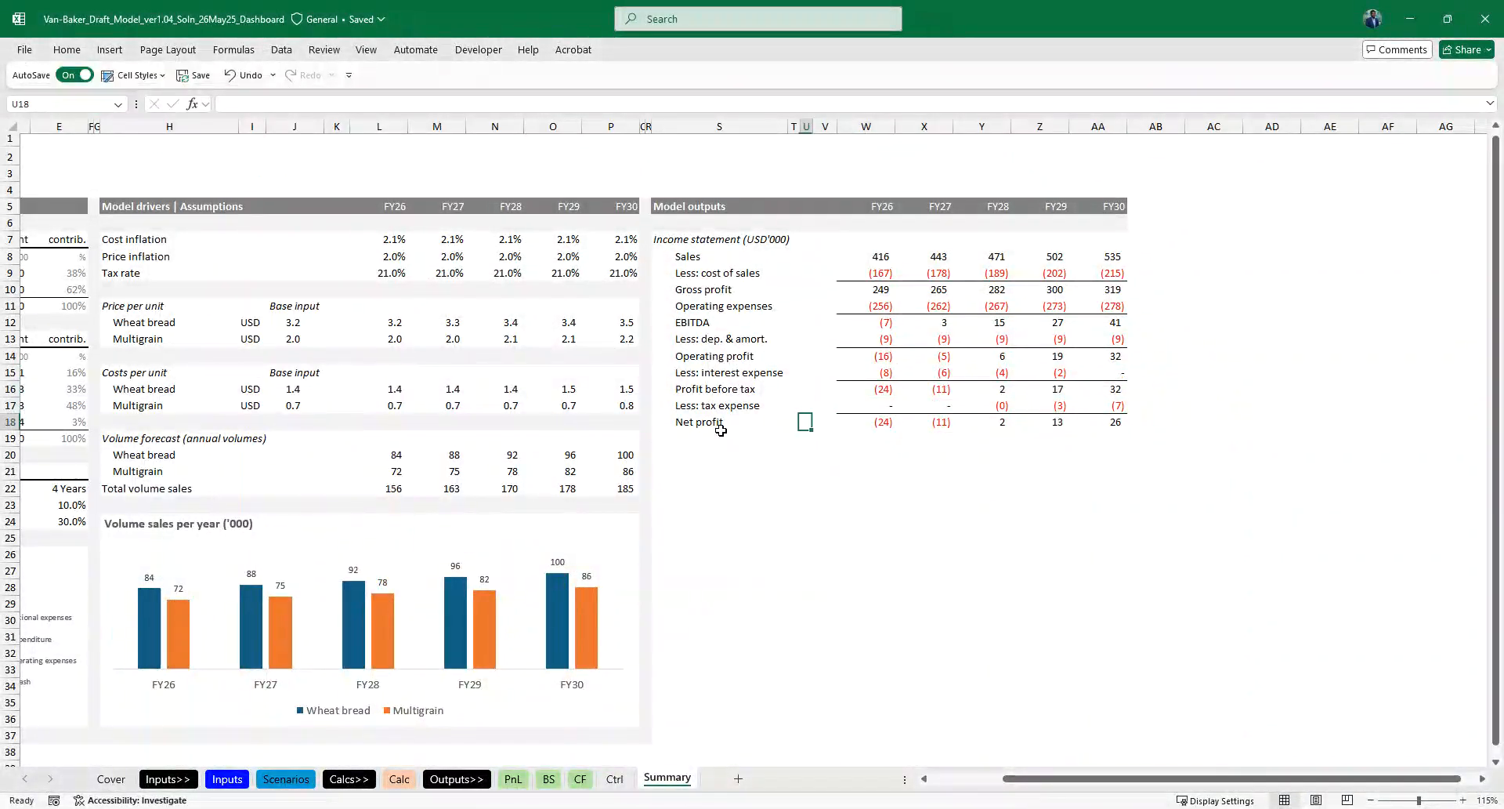
pyautogui.press('Left')
pyautogui.press('Left')
pyautogui.press('Up')
pyautogui.press('Up')
pyautogui.press('Up')
pyautogui.press('Up')
pyautogui.press('Up')
pyautogui.press('Up')
pyautogui.press('Up')
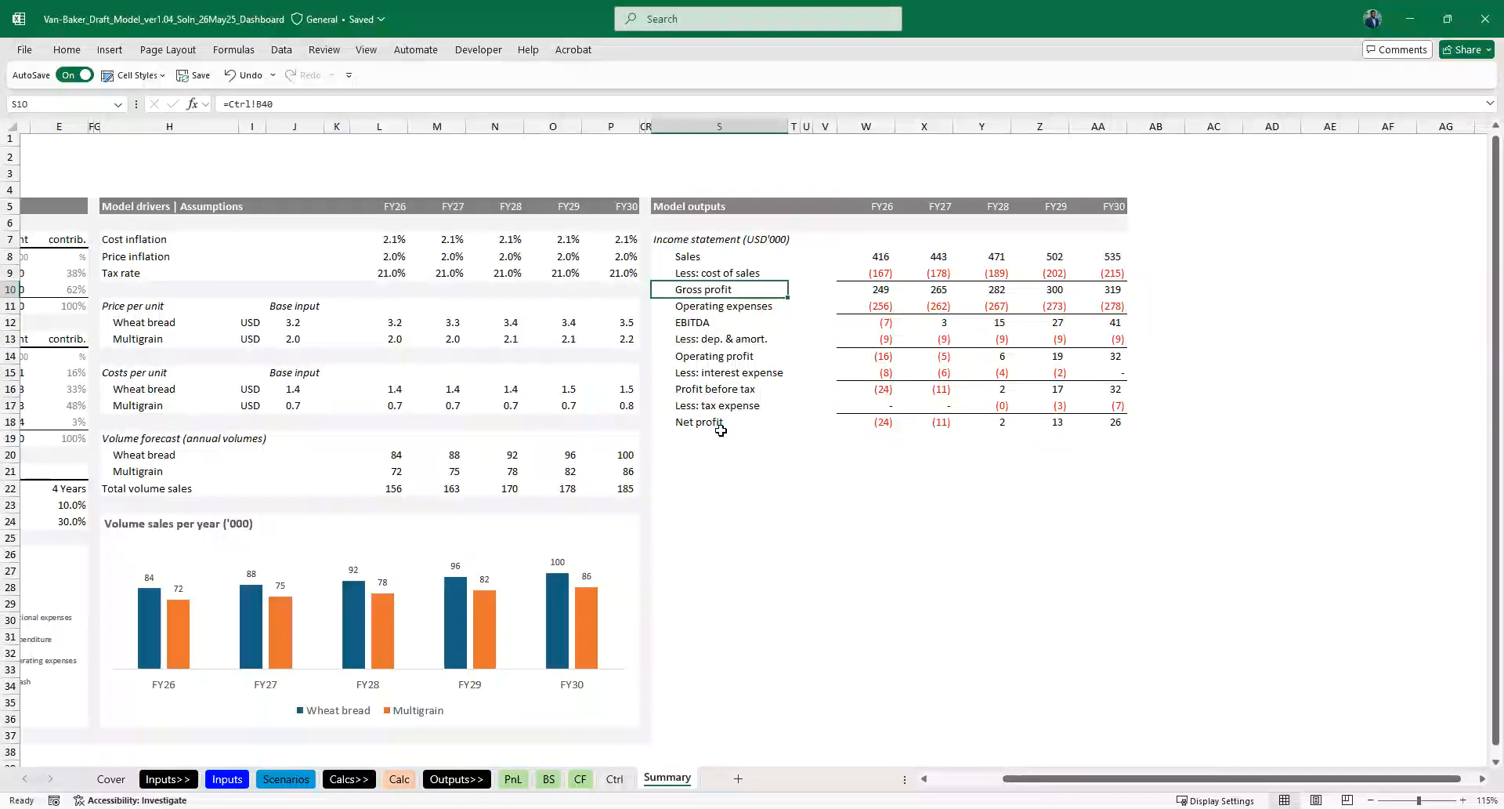
pyautogui.hotkey('ctrl', 'shift', 'Right')
pyautogui.hotkey('ctrl', 'shift', 'Right')
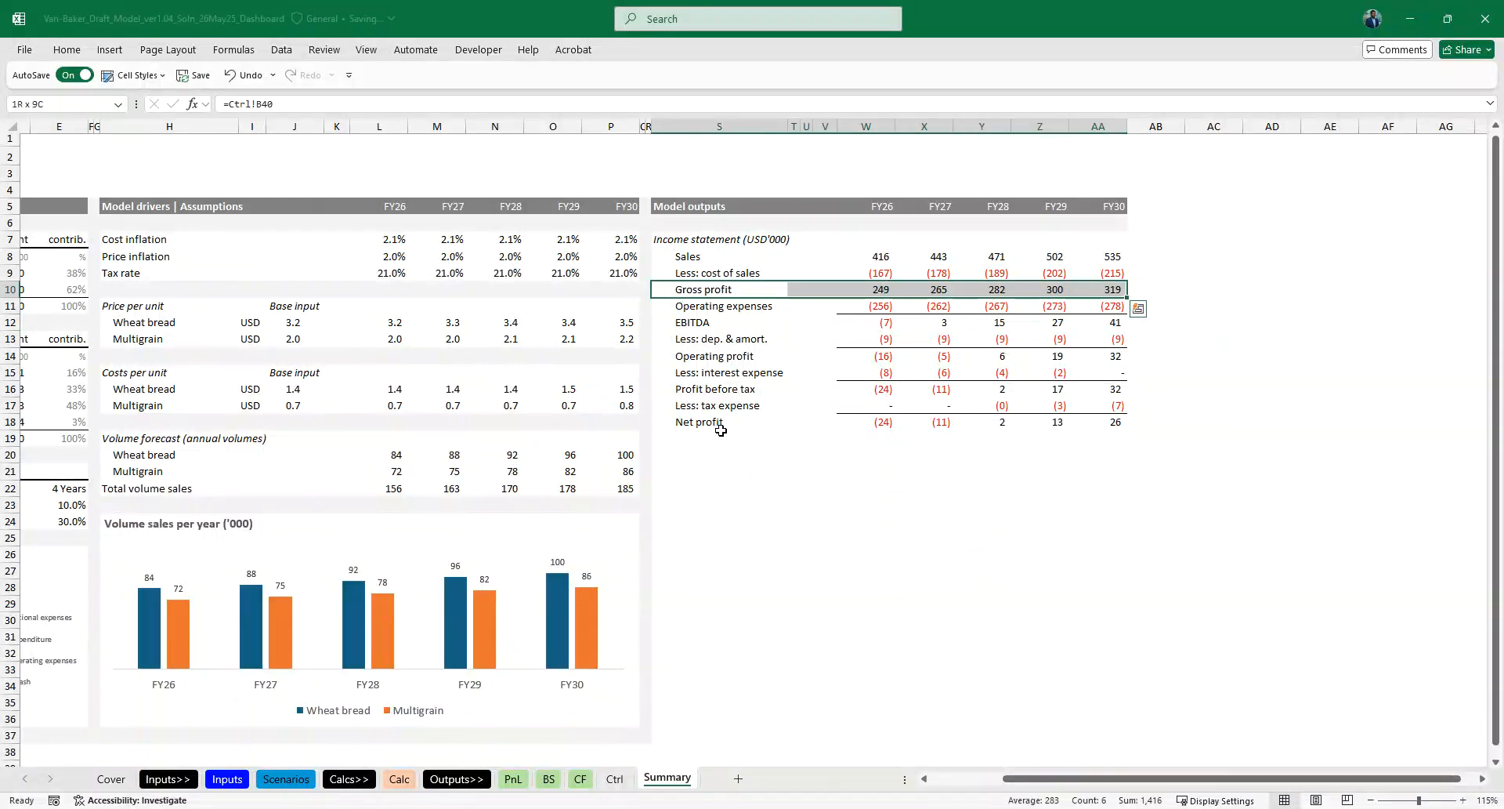
pyautogui.hotkey('ctrl', 'b')
pyautogui.press('Down')
pyautogui.press('Down')
pyautogui.press('Up')
pyautogui.press('Up')
pyautogui.hotkey('ctrl', 'shift', 'Right')
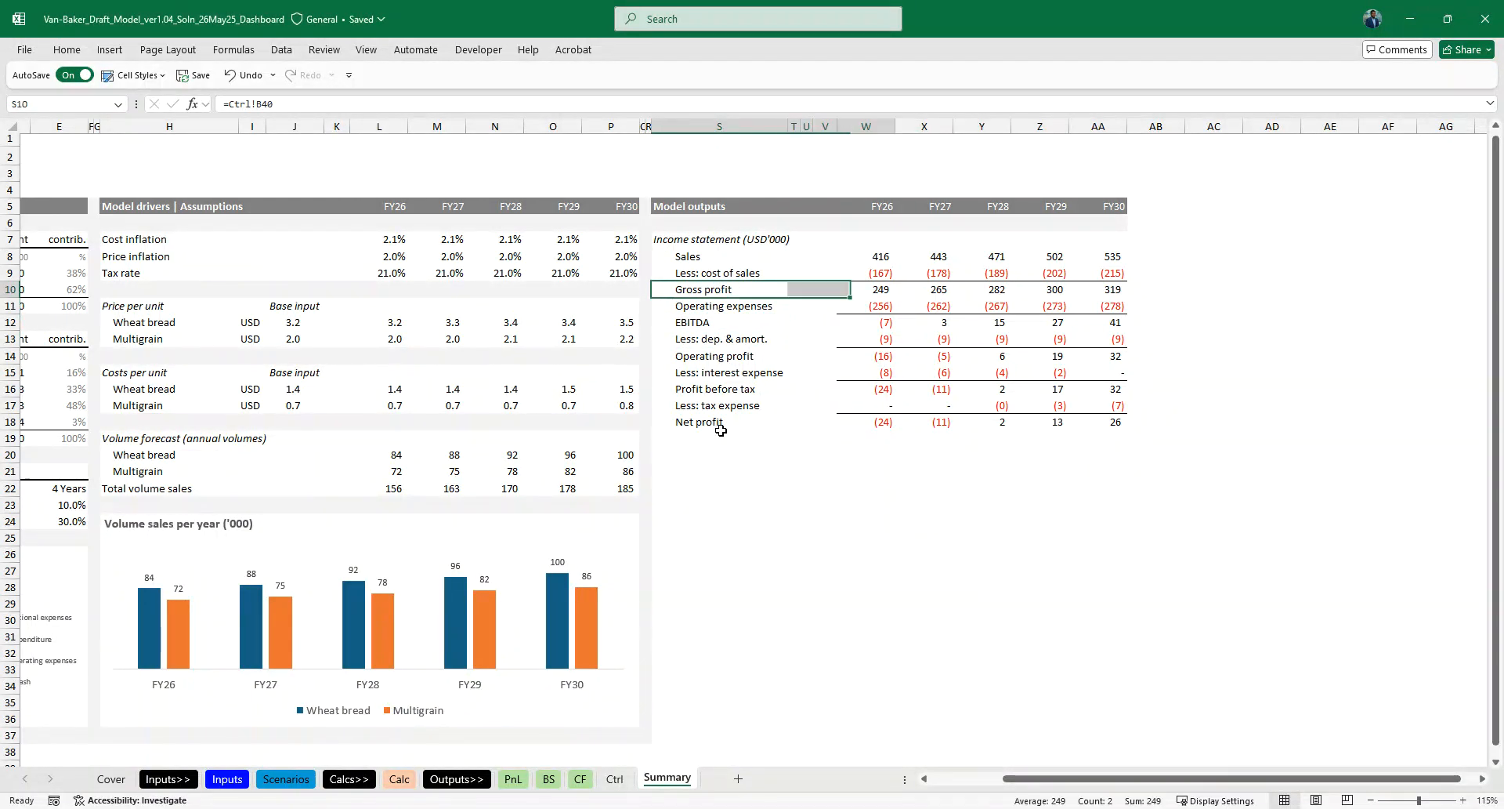
pyautogui.hotkey('ctrl', 'shift', 'Right')
pyautogui.press('Left')
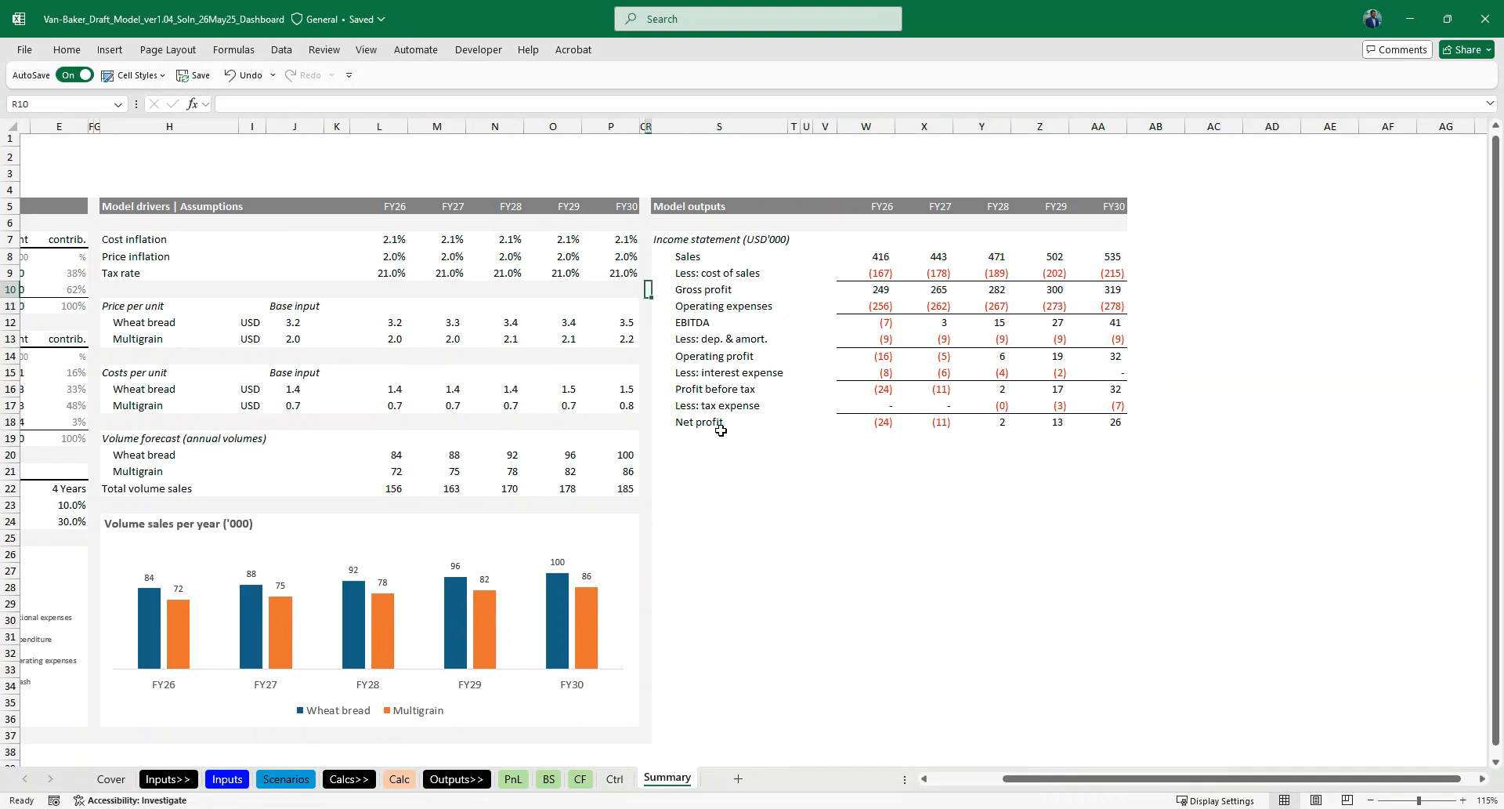
# - Reduce the indent of the income statement labels in S8:S18 by one level
pyautogui.scroll(-1, 721, 430)
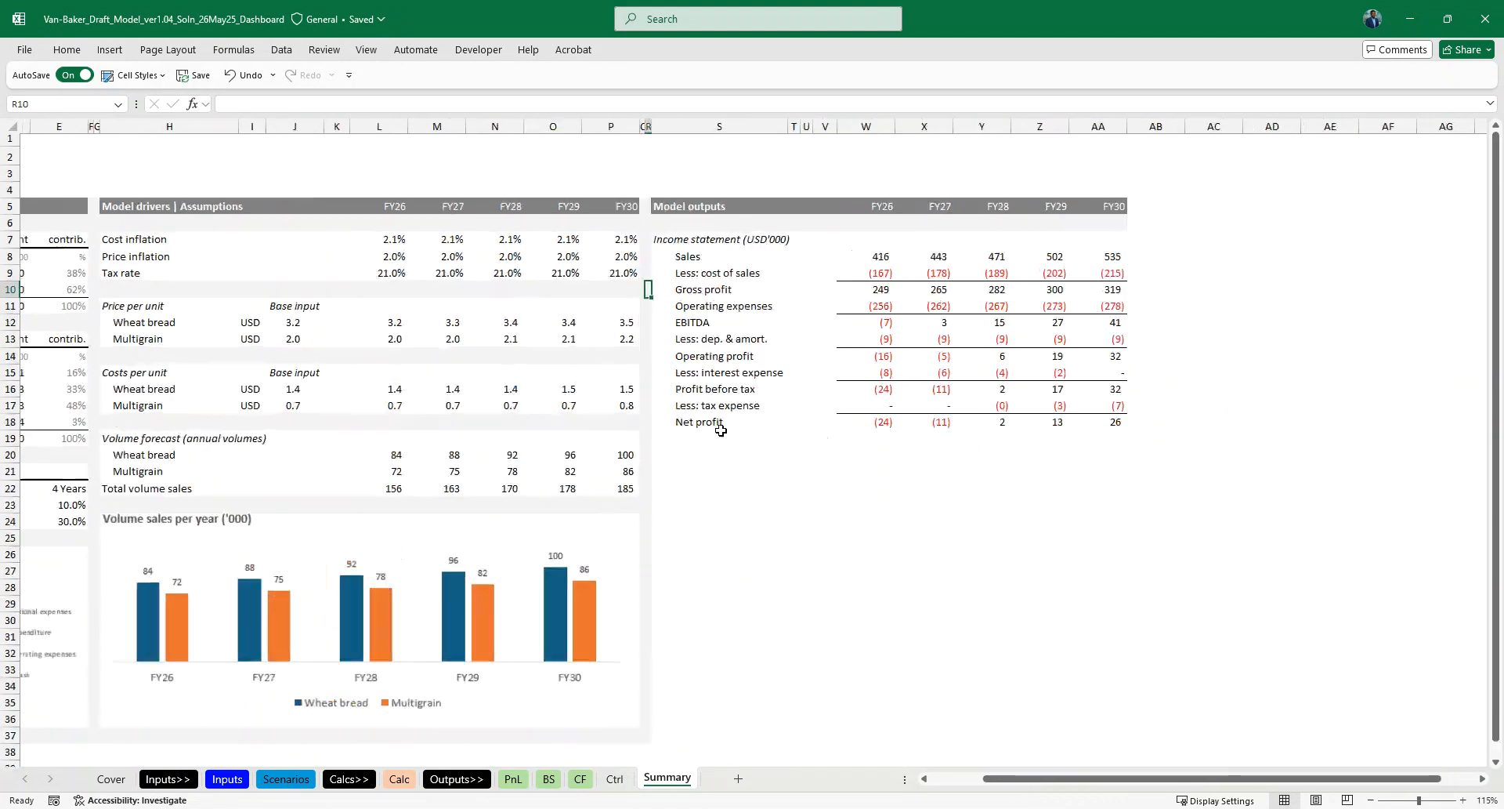
pyautogui.scroll(2, 721, 430)
pyautogui.hscroll(4, 735, 433)
pyautogui.press('Right')
pyautogui.press('Right')
pyautogui.press('Right')
pyautogui.press('Right')
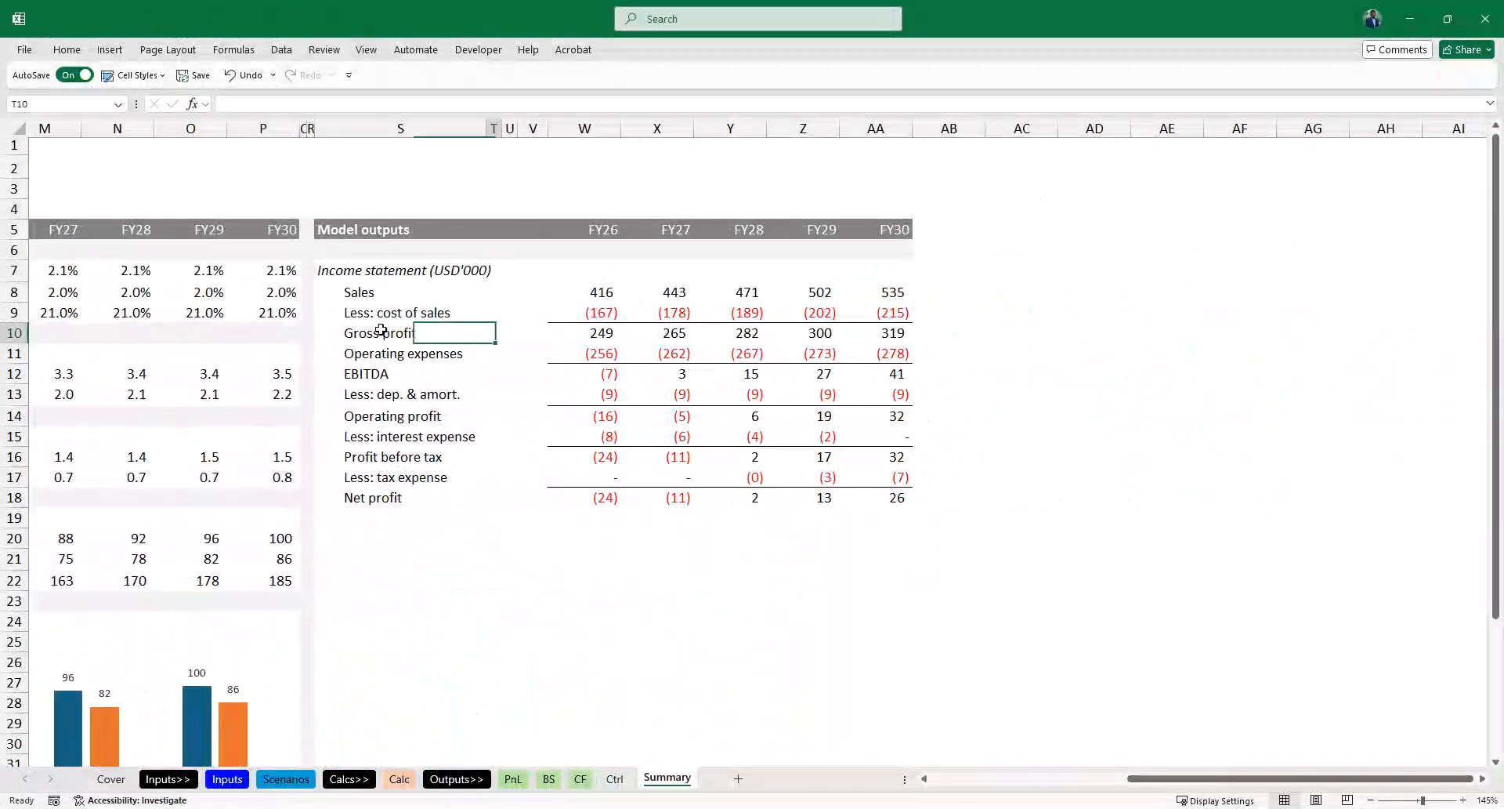
pyautogui.press('Left')
pyautogui.press('Left')
pyautogui.press('Left')
pyautogui.press('Up')
pyautogui.press('Up')
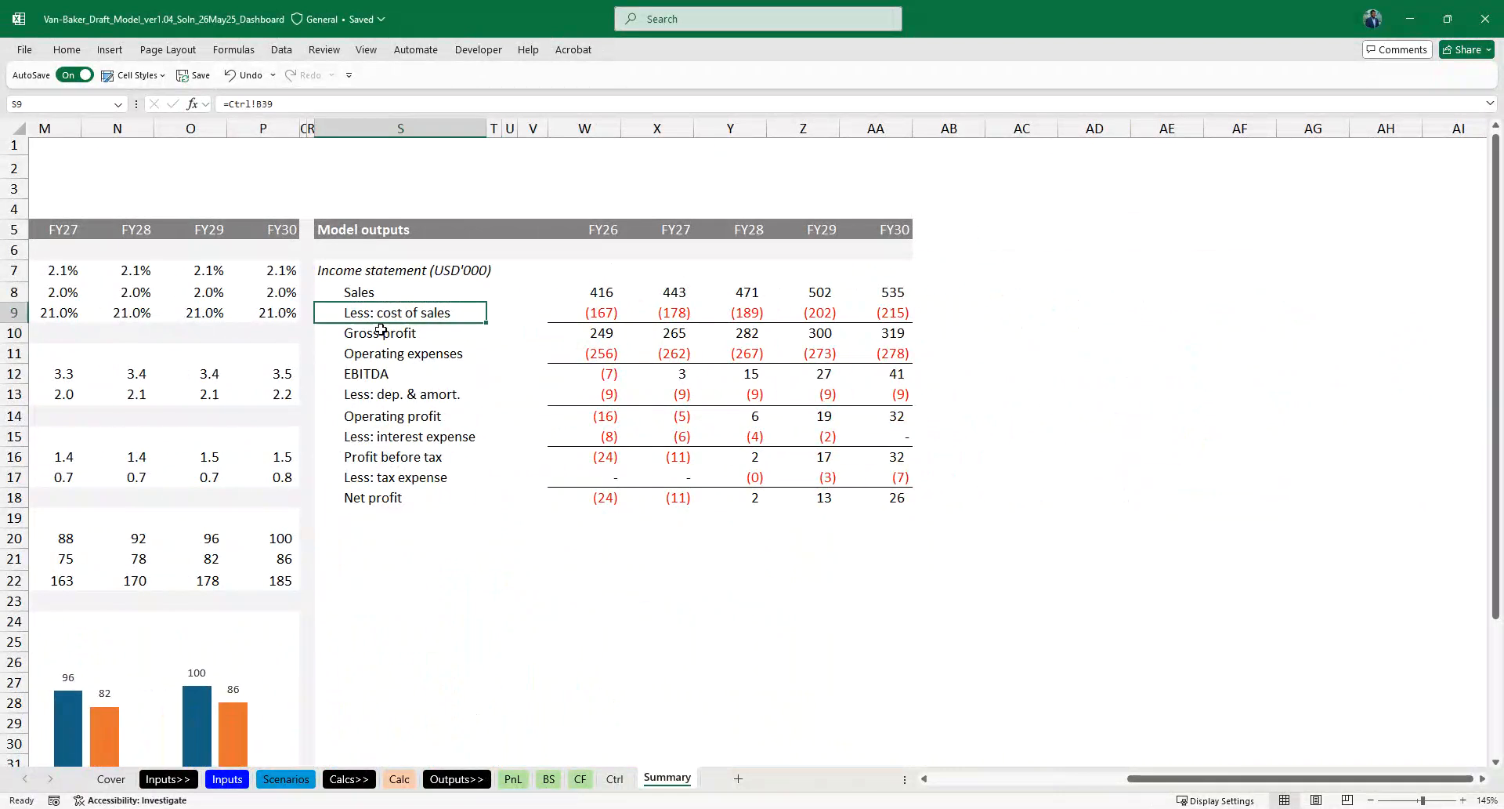
pyautogui.hotkey('ctrl', 'shift', 'Down')
pyautogui.hotkey('alt', 'h')
pyautogui.press('5')
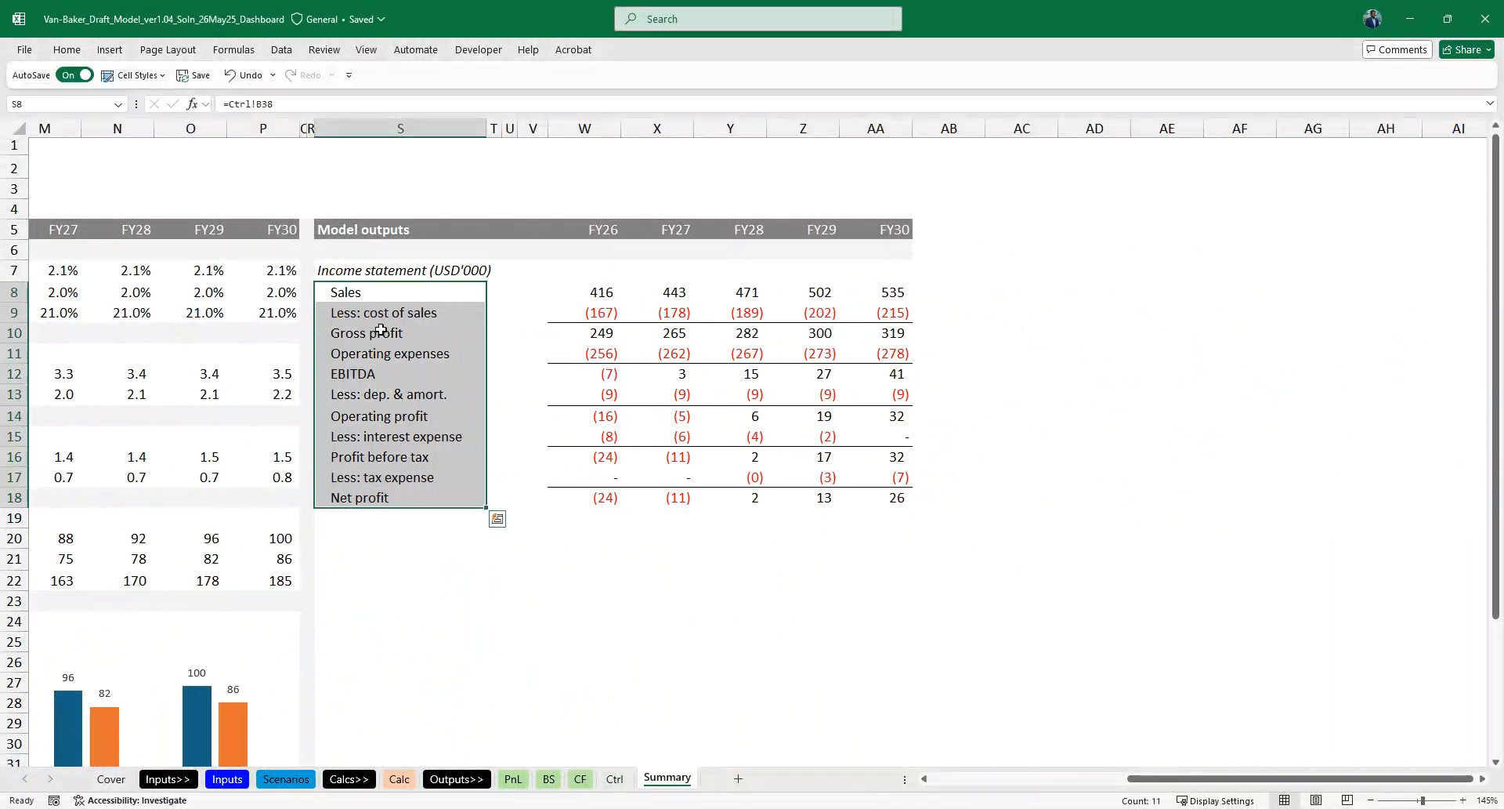
# - Extend the Gross profit row's top border across its label and spacer cells from S10
pyautogui.press('Down')
pyautogui.press('Down')
pyautogui.hotkey('shift', 'Right')
pyautogui.hotkey('shift', 'Right')
pyautogui.hotkey('shift', 'Right')
pyautogui.hotkey('shift', 'Right')
pyautogui.press('h')
pyautogui.press('b')
pyautogui.press('p')
pyautogui.press('Down')
pyautogui.press('Down')
pyautogui.press('Down')
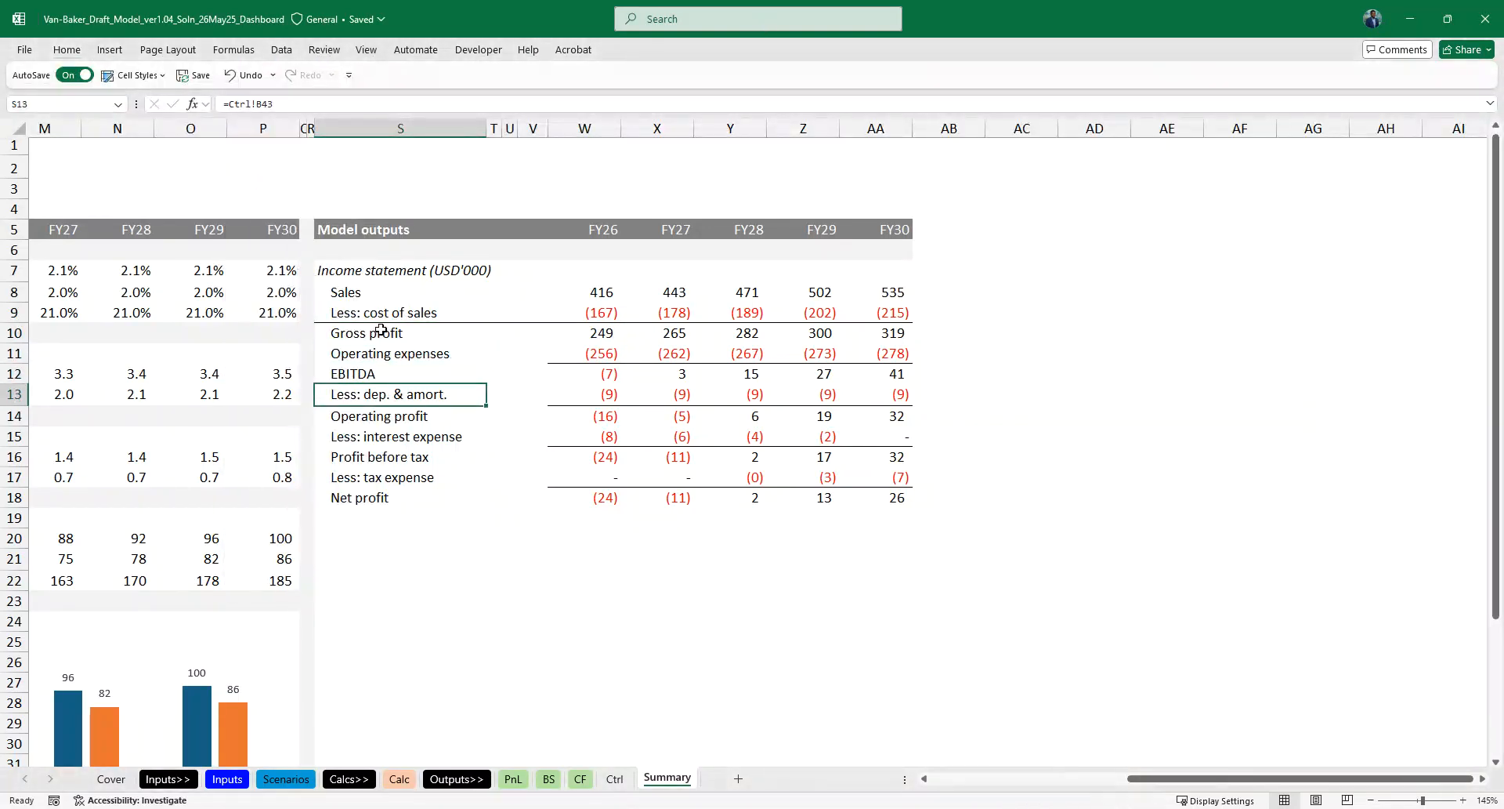
# - Extend the EBITDA row's top border across S12:W12, covering the label and spacer cells
pyautogui.keyDown('ctrl'); pyautogui.scroll(-1, 381, 330); pyautogui.keyUp('ctrl')
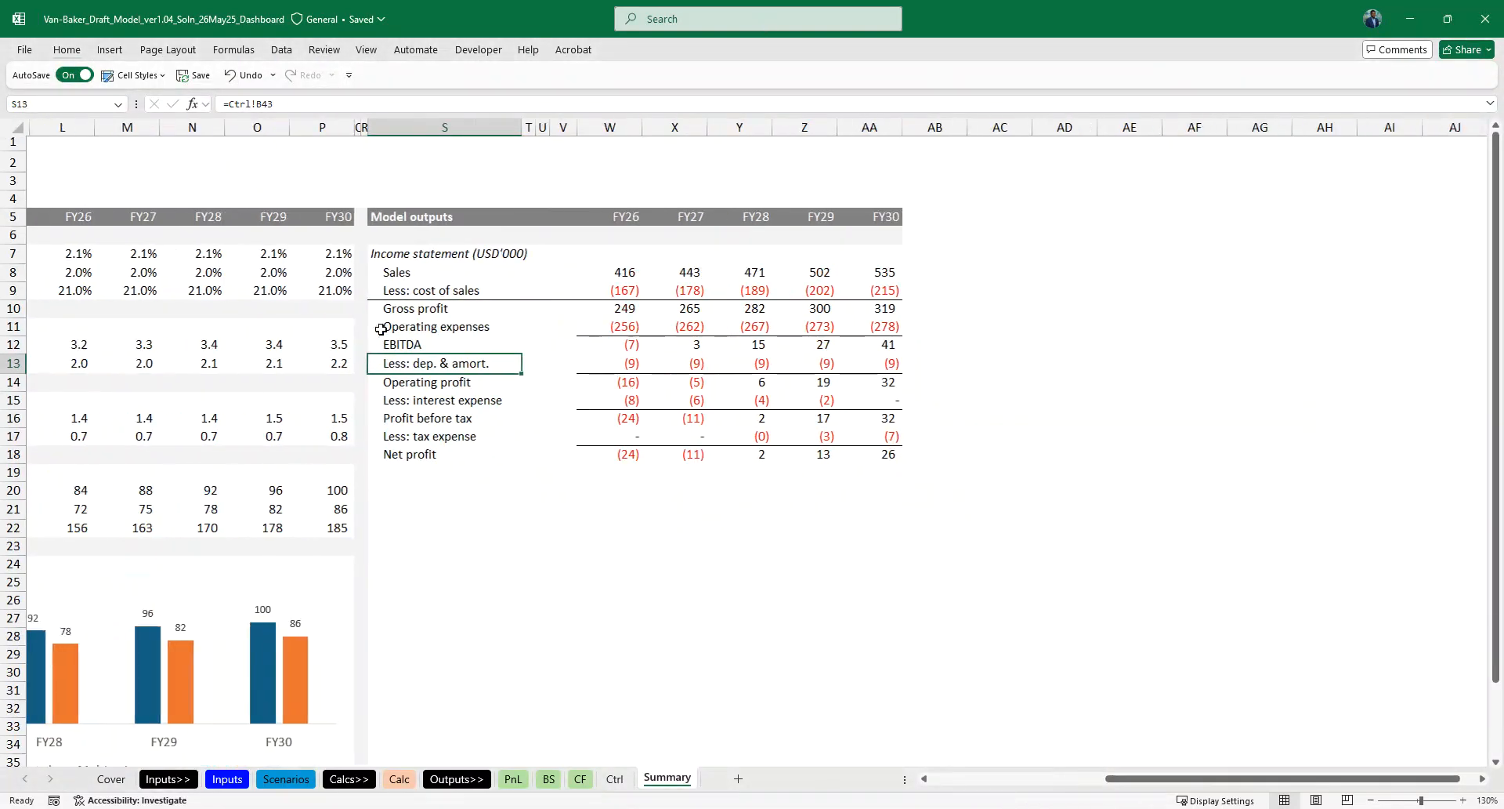
pyautogui.press('Up')
pyautogui.hotkey('ctrl', 'shift', 'Right')
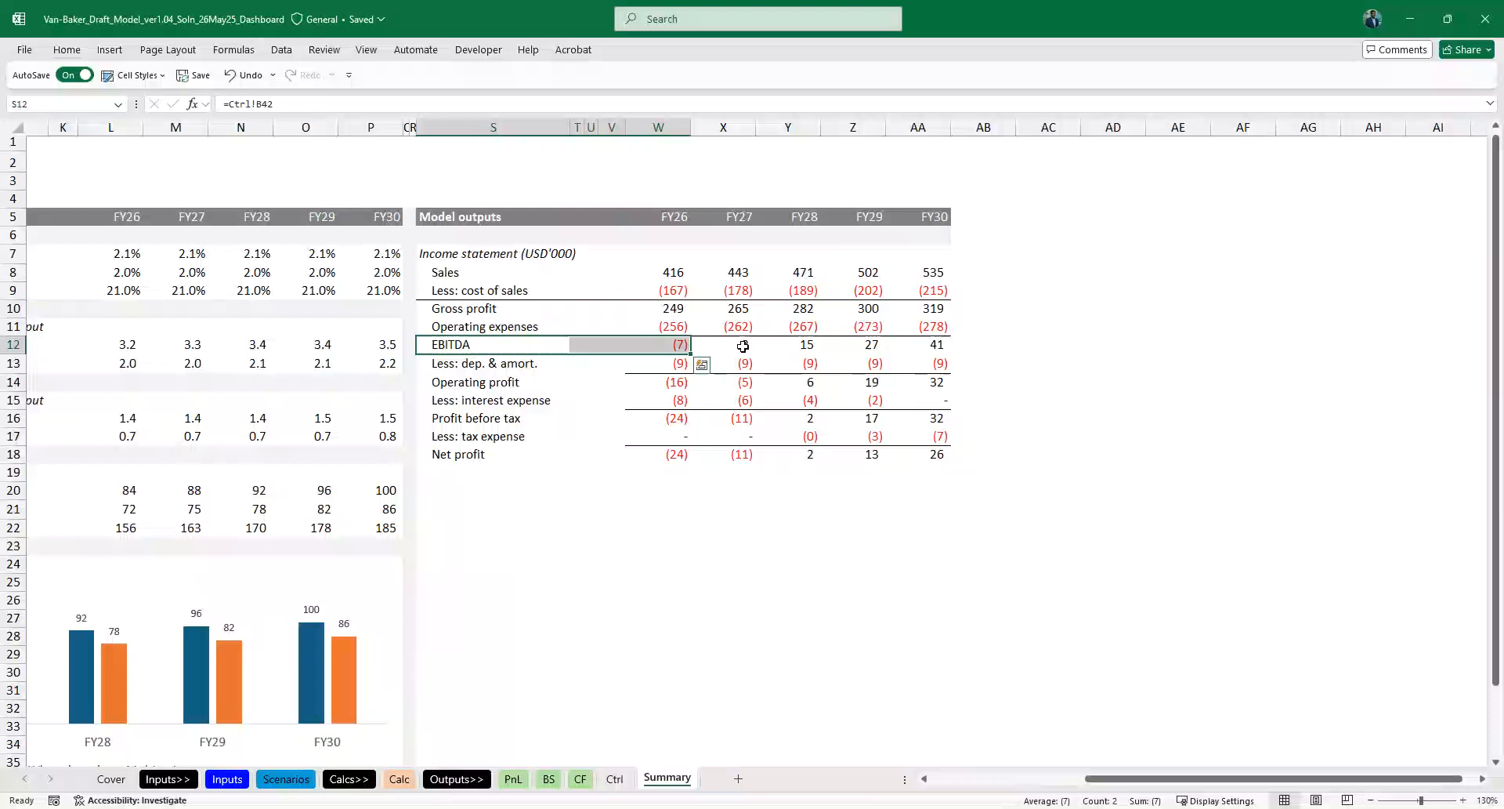
pyautogui.press('Down')
pyautogui.press('Up')
pyautogui.hotkey('ctrl', 'z')
pyautogui.hotkey('alt', 'h')
pyautogui.press('b')
pyautogui.press('p')
pyautogui.press('Down')
pyautogui.press('Down')
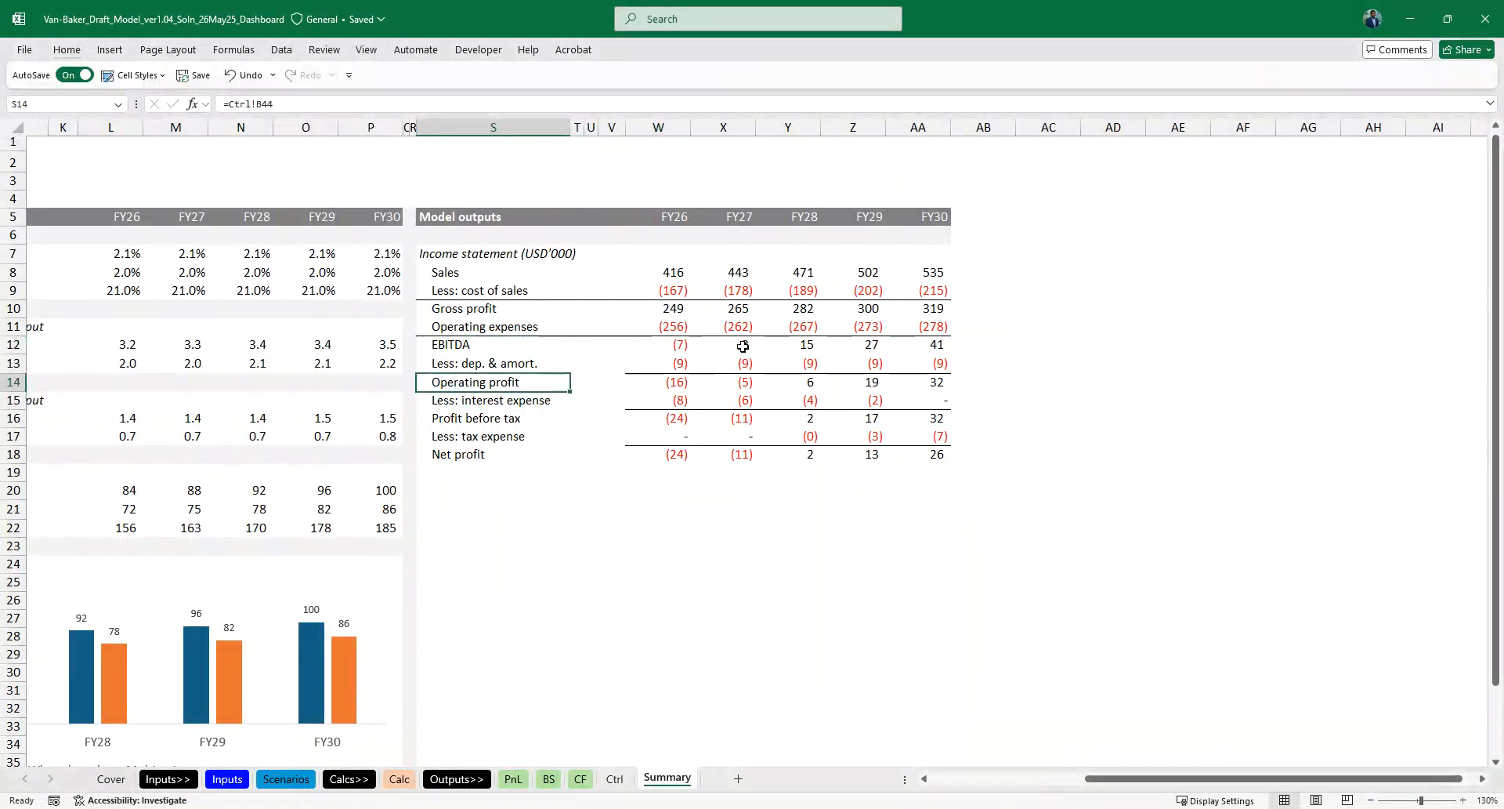
# - Extend the Operating profit row's top border across its label and spacer cells from S14
pyautogui.hotkey('shift', 'Right')
pyautogui.hotkey('shift', 'Right')
pyautogui.hotkey('shift', 'Right')
pyautogui.hotkey('shift', 'Right')
pyautogui.hotkey('alt', 'h')
pyautogui.press('b')
pyautogui.press('p')
pyautogui.press('Down')
pyautogui.press('Down')
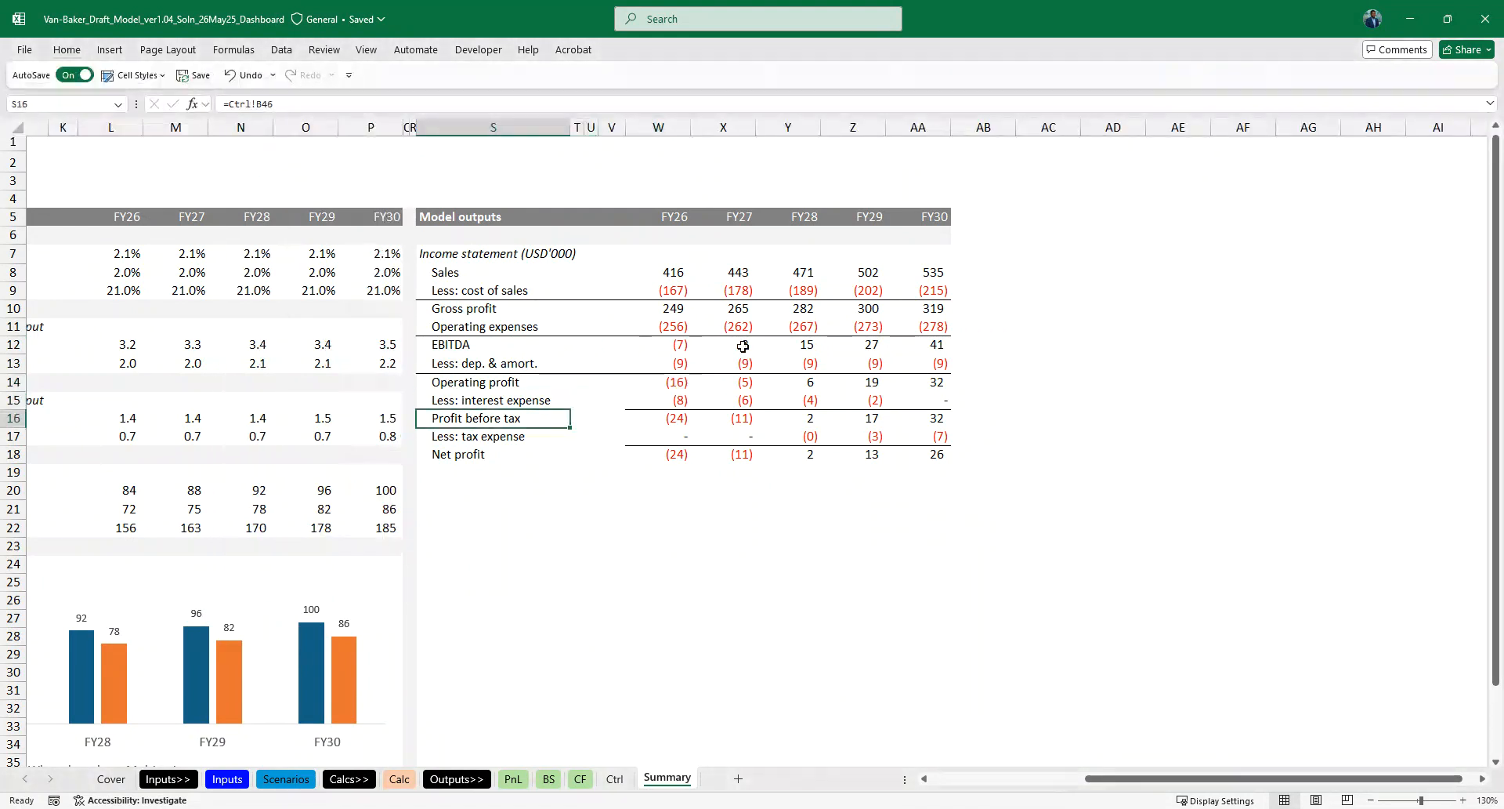
# - Extend the Profit before tax row's top border across its label and spacer cells from S16
pyautogui.hotkey('shift', 'Right')
pyautogui.hotkey('shift', 'Right')
pyautogui.hotkey('shift', 'Right')
pyautogui.hotkey('shift', 'Right')
pyautogui.hotkey('alt', 'h')
pyautogui.press('b')
pyautogui.press('p')
pyautogui.press('Down')
pyautogui.press('Down')
# - Extend the Net profit row's top border across S18:W18
pyautogui.hotkey('shift', 'Right')
pyautogui.hotkey('shift', 'Right')
pyautogui.hotkey('shift', 'Right')
pyautogui.hotkey('shift', 'Right')
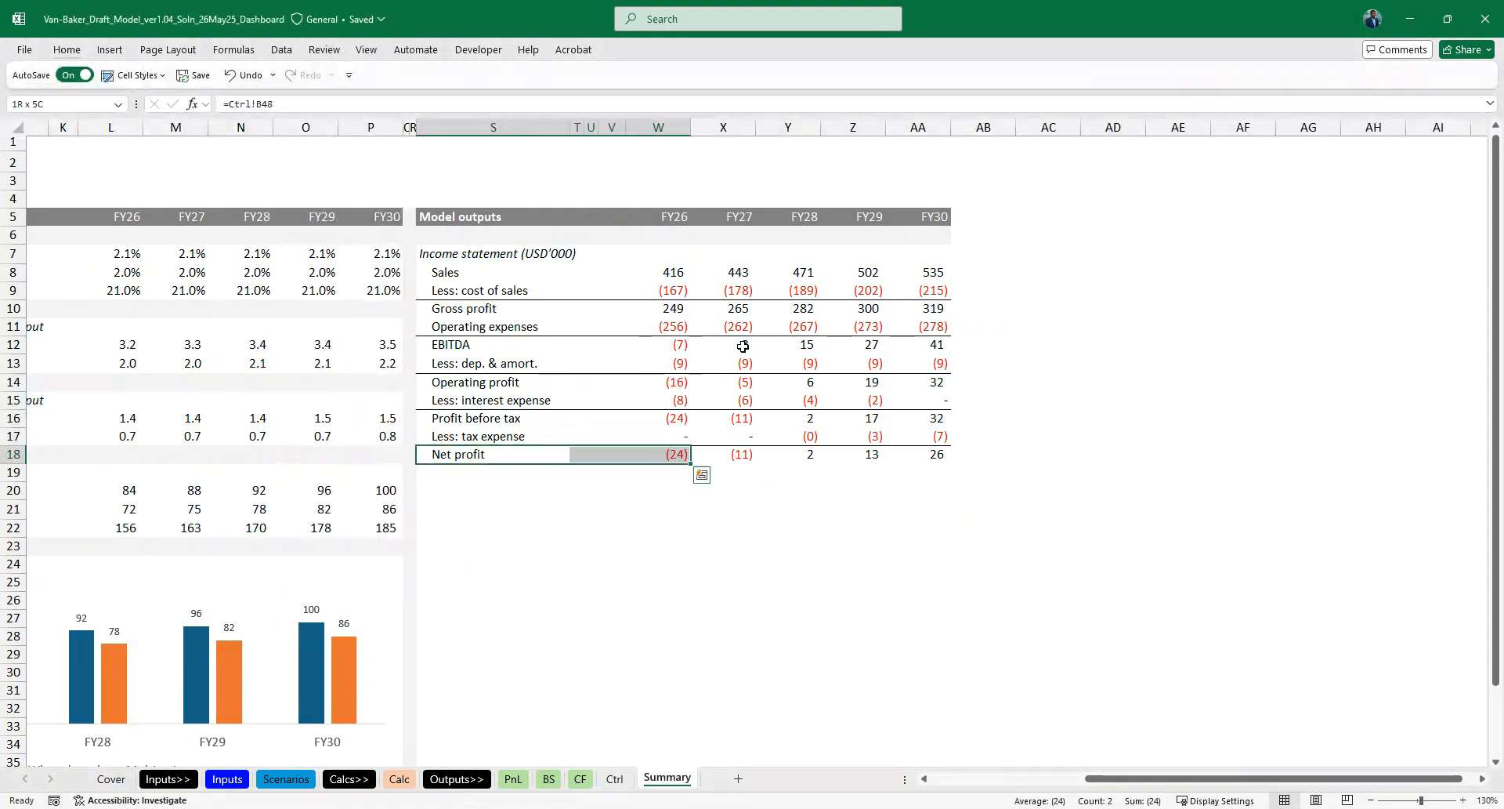
pyautogui.hotkey('alt', 'h')
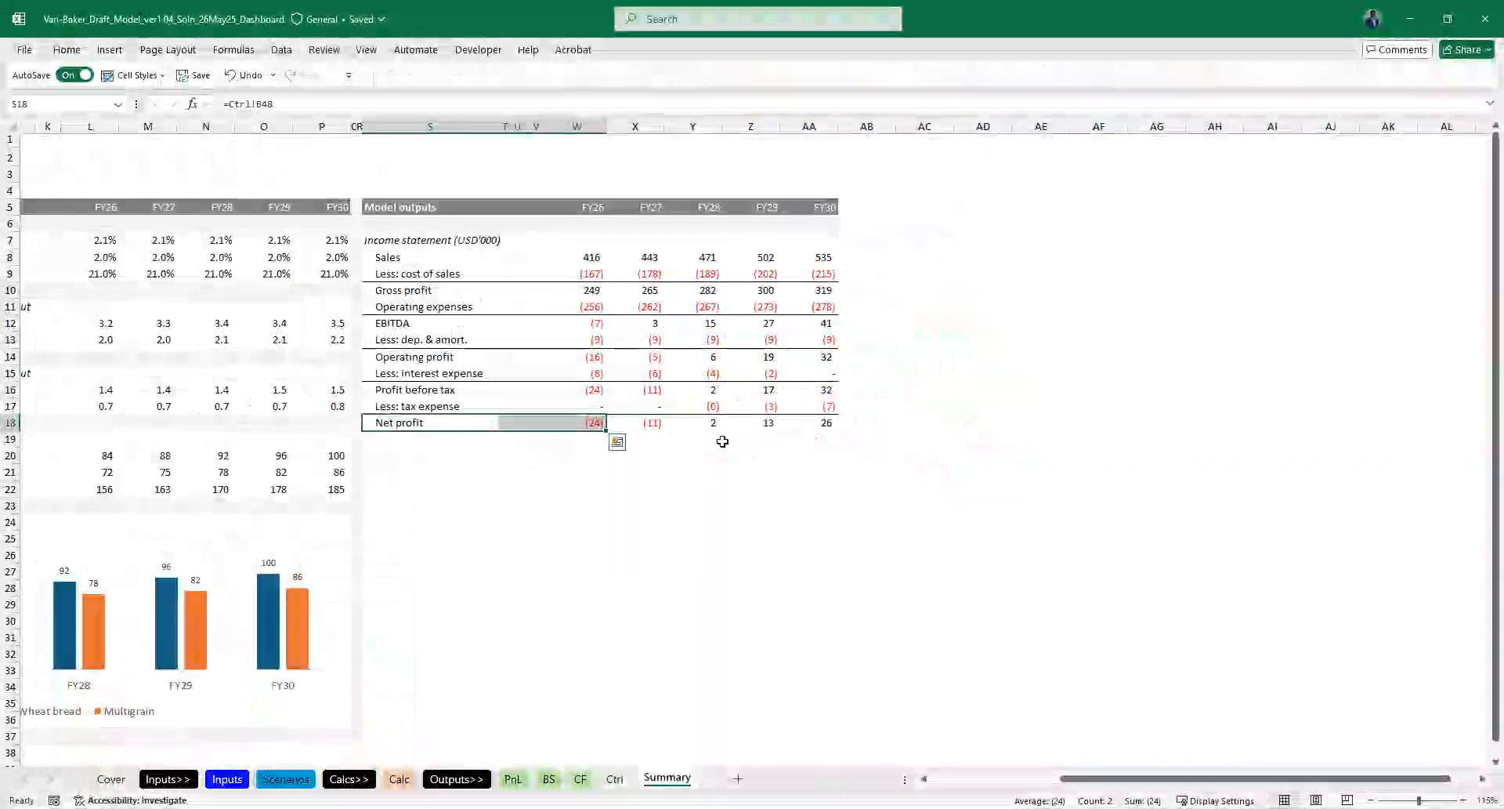
pyautogui.click(427, 520)
pyautogui.moveTo(517, 257); pyautogui.dragTo(546, 464)
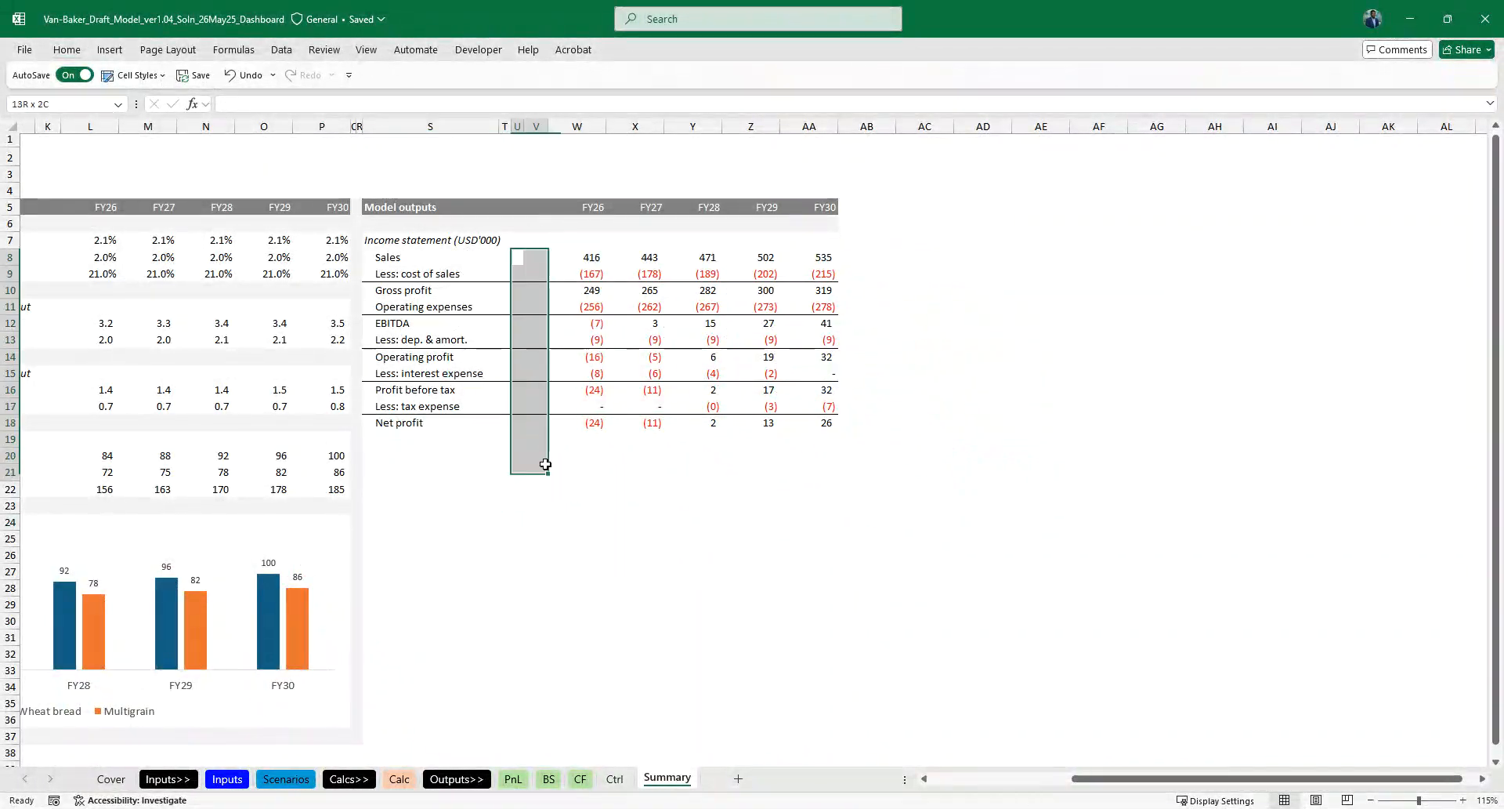
pyautogui.click(423, 447)
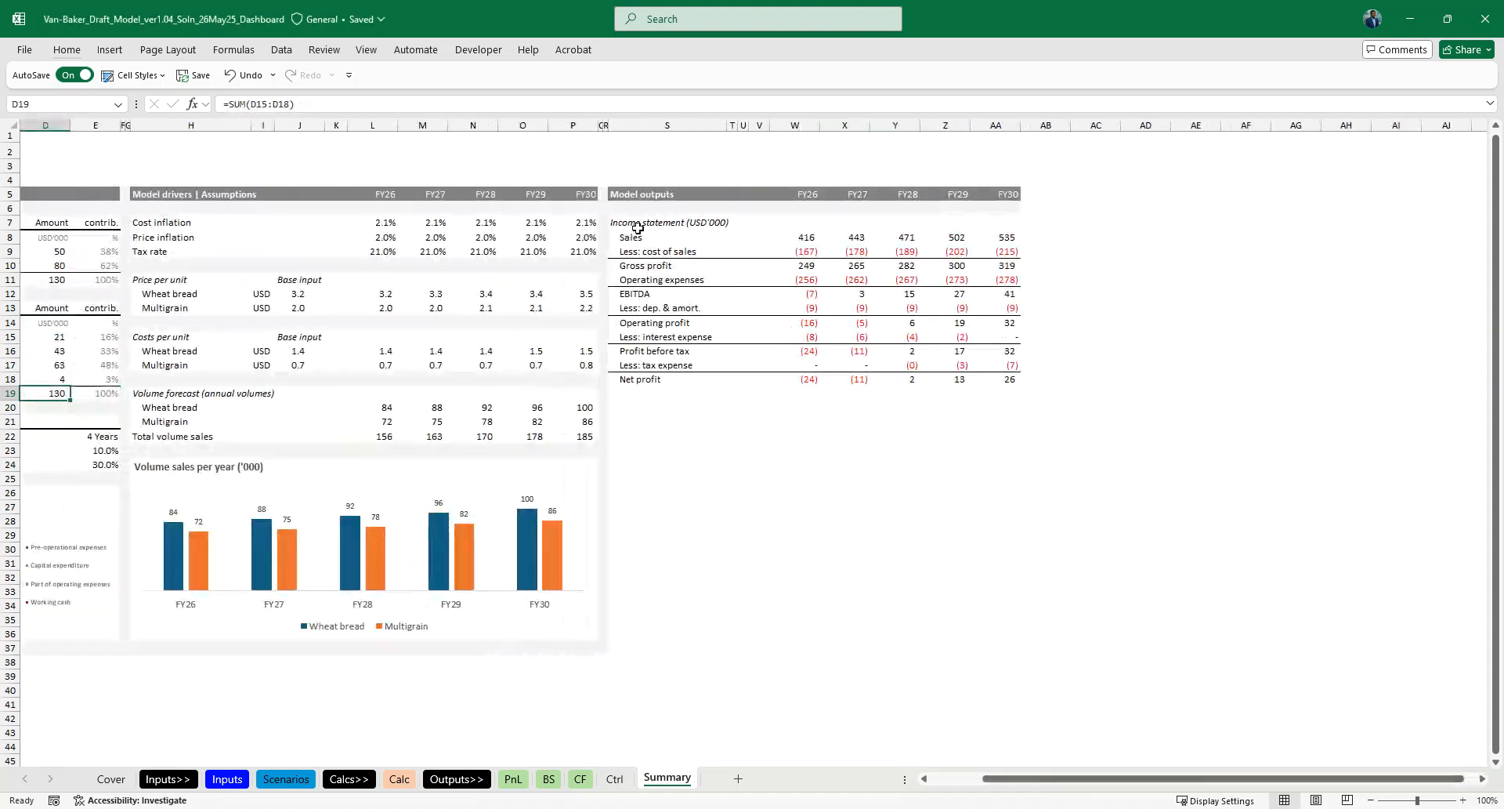
# - Copy the Income statement (USD'000) heading from S7 into S20
pyautogui.click(629, 225)
pyautogui.press('Down')
pyautogui.press('Down')
pyautogui.press('Down')
pyautogui.press('Down')
pyautogui.press('Down')
pyautogui.press('Down')
pyautogui.press('Down')
pyautogui.press('Down')
pyautogui.press('Down')
pyautogui.press('Down')
pyautogui.press('Down')
pyautogui.press('Down')
pyautogui.press('Down')
pyautogui.press('Up')
pyautogui.write("Income statement (USD'000)")
# - Paste the light grey separator band across row 19 of the Model outputs section, below Net profit
pyautogui.press('Left')
pyautogui.hotkey('shift', 'Right')
pyautogui.hotkey('shift', 'Right')
pyautogui.hotkey('shift', 'Right')
pyautogui.hotkey('shift', 'Right')
pyautogui.hotkey('shift', 'Right')
pyautogui.hotkey('shift', 'Right')
pyautogui.hotkey('shift', 'Right')
pyautogui.hotkey('shift', 'Right')
pyautogui.hotkey('shift', 'Right')
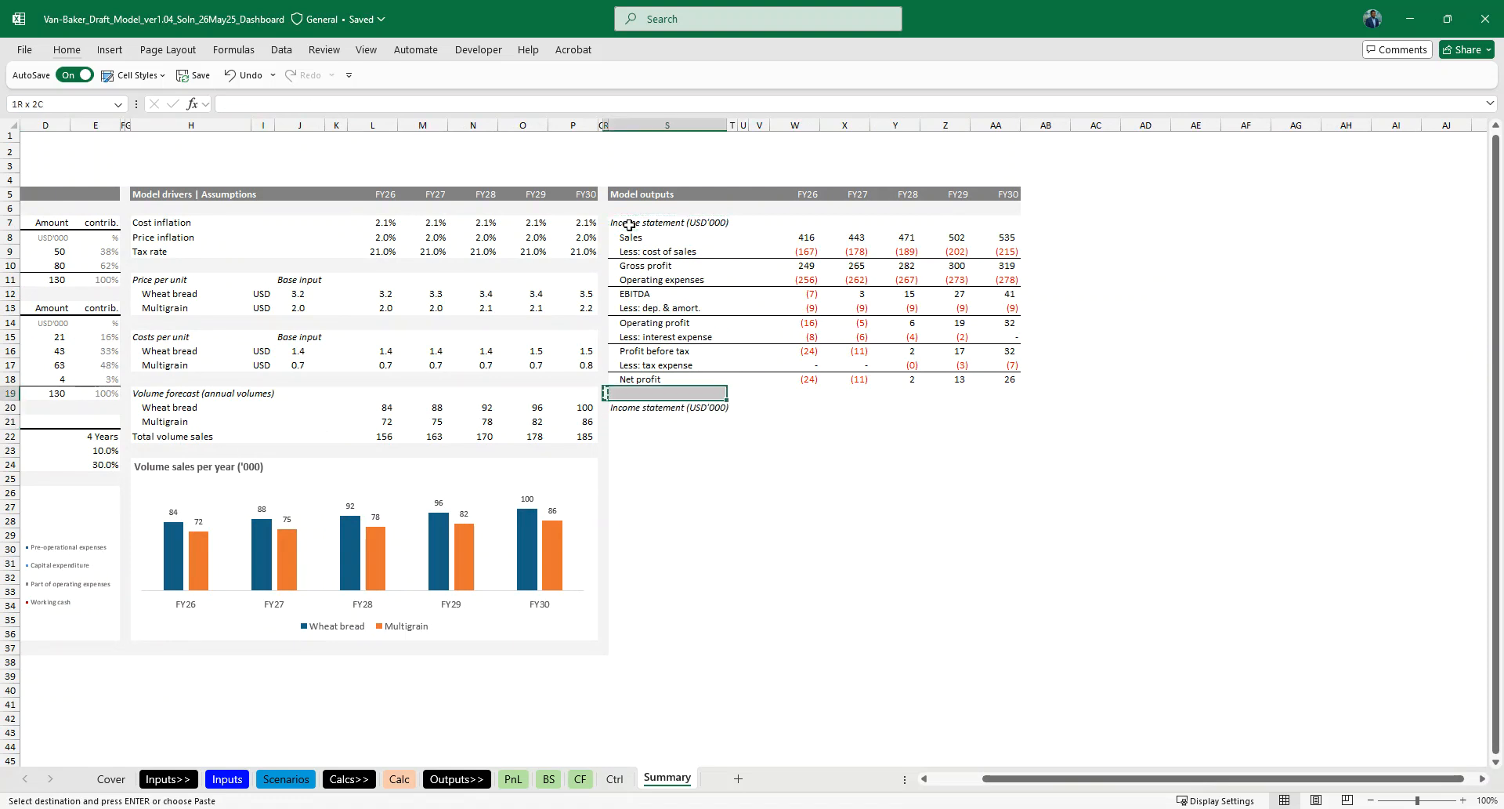
pyautogui.hotkey('ctrl', 'v')
pyautogui.press('Down')
pyautogui.press('Escape')
# - Change the heading in S20 to Balance sheet (USD'000)
pyautogui.press('Down')
pyautogui.press('Right')
pyautogui.press('Up')
pyautogui.press('F2')
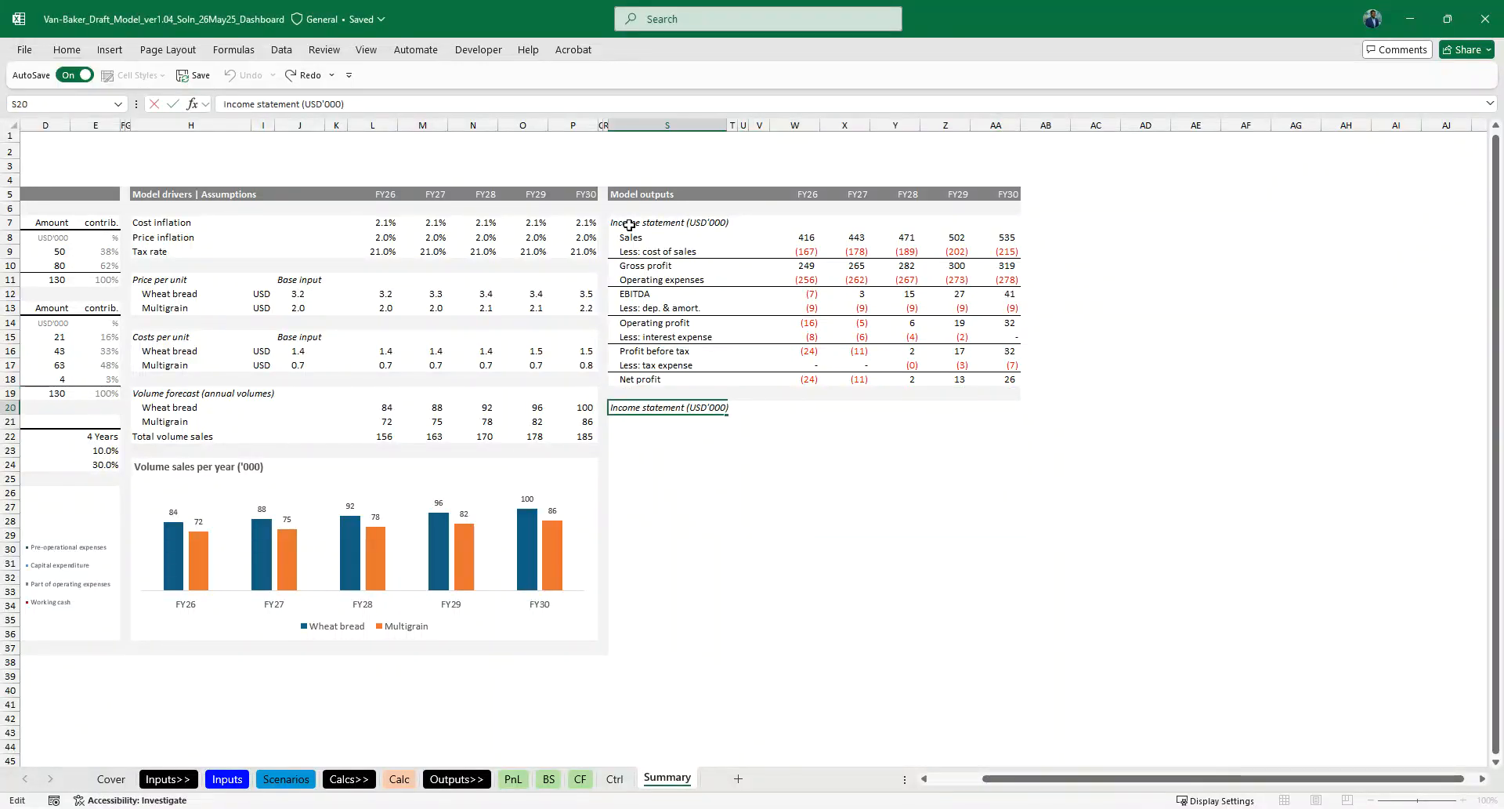
pyautogui.write('Bala')
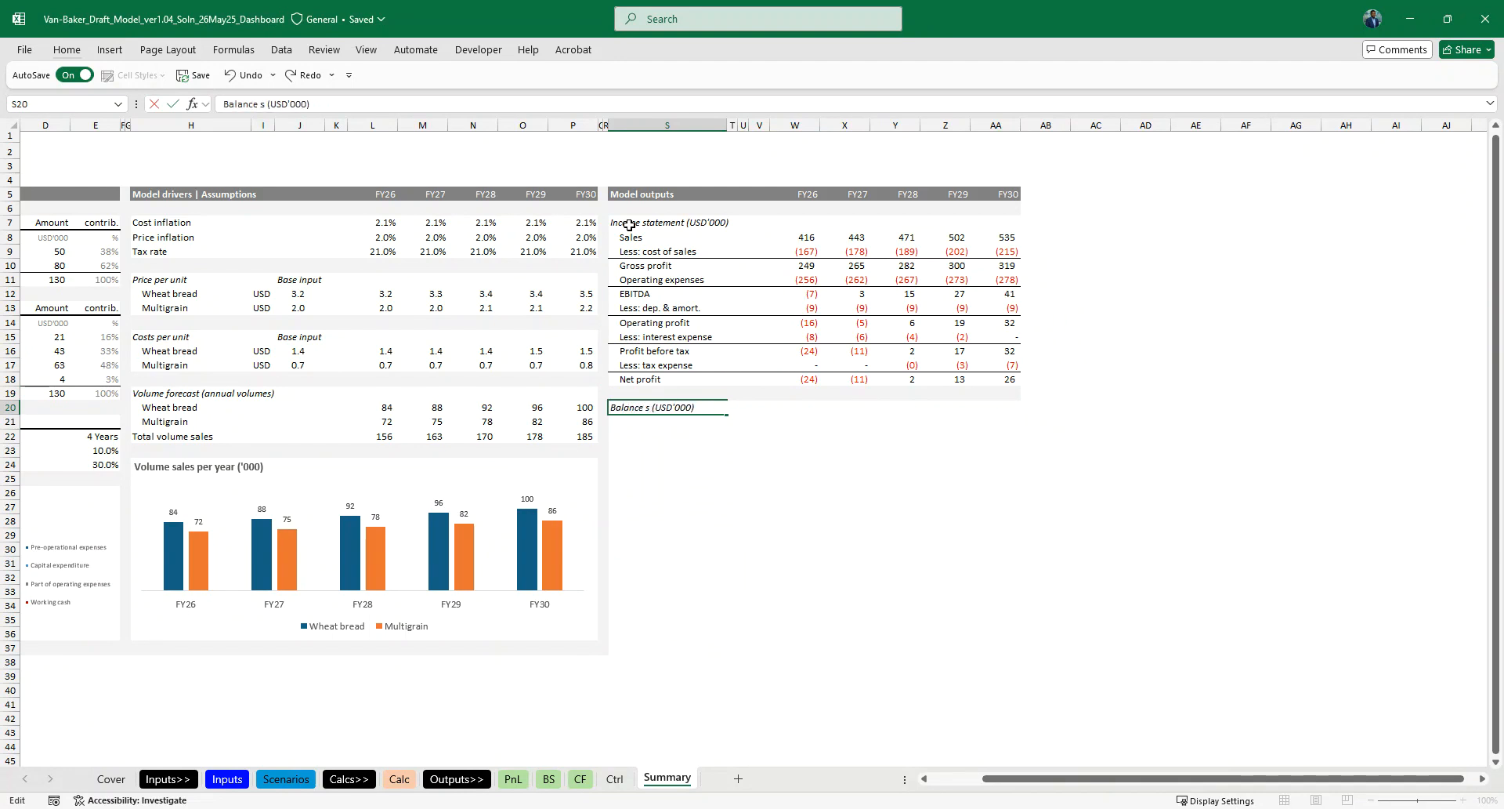
pyautogui.press('Return')
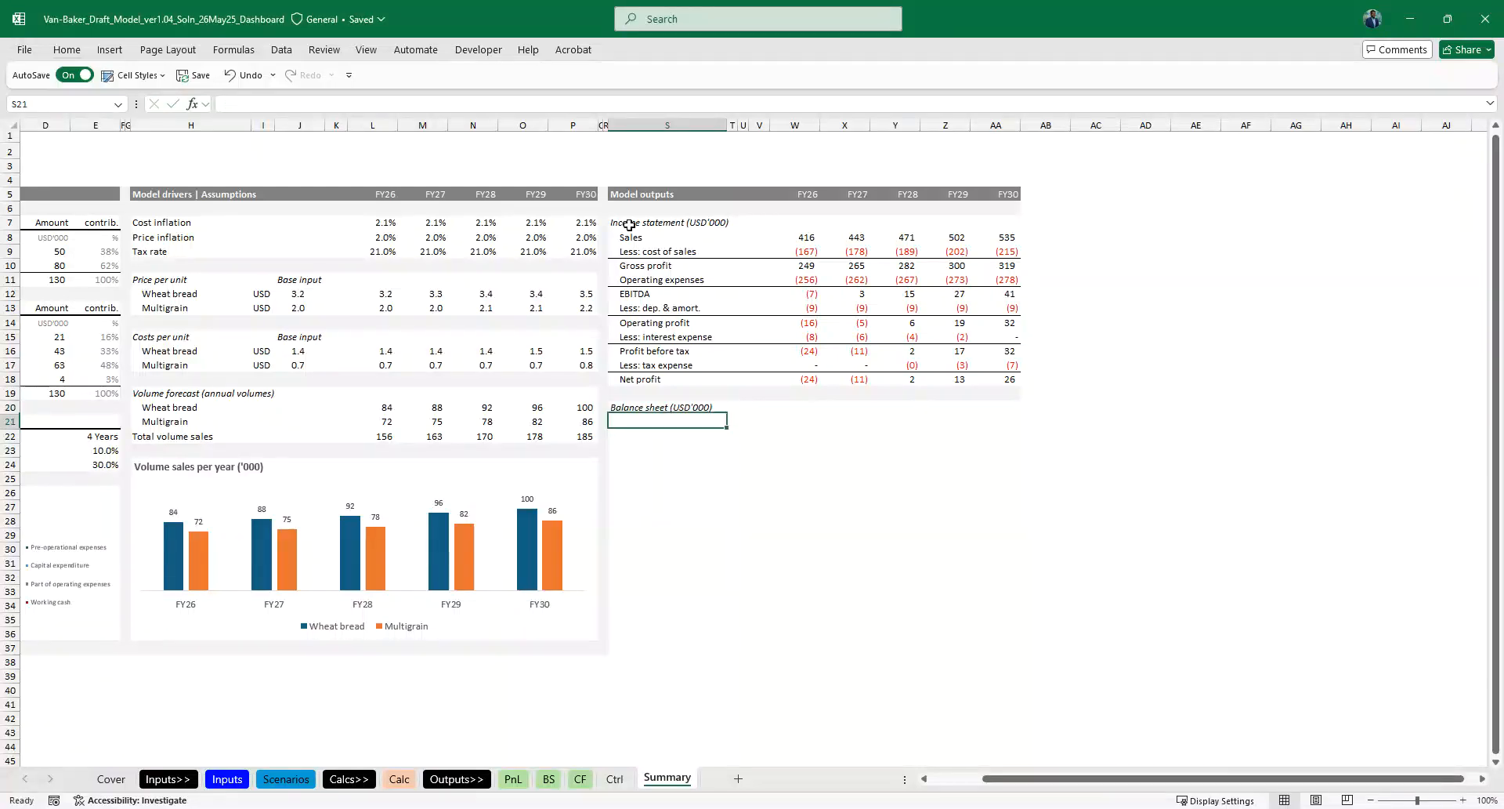
# - Copy the balance sheet row labels in D13:D32 of the BS sheet, Property, plant & equipment through Total equity and liabilities
pyautogui.hotkey('ctrl', 'pageup')
pyautogui.scroll(-2, 619, 315)
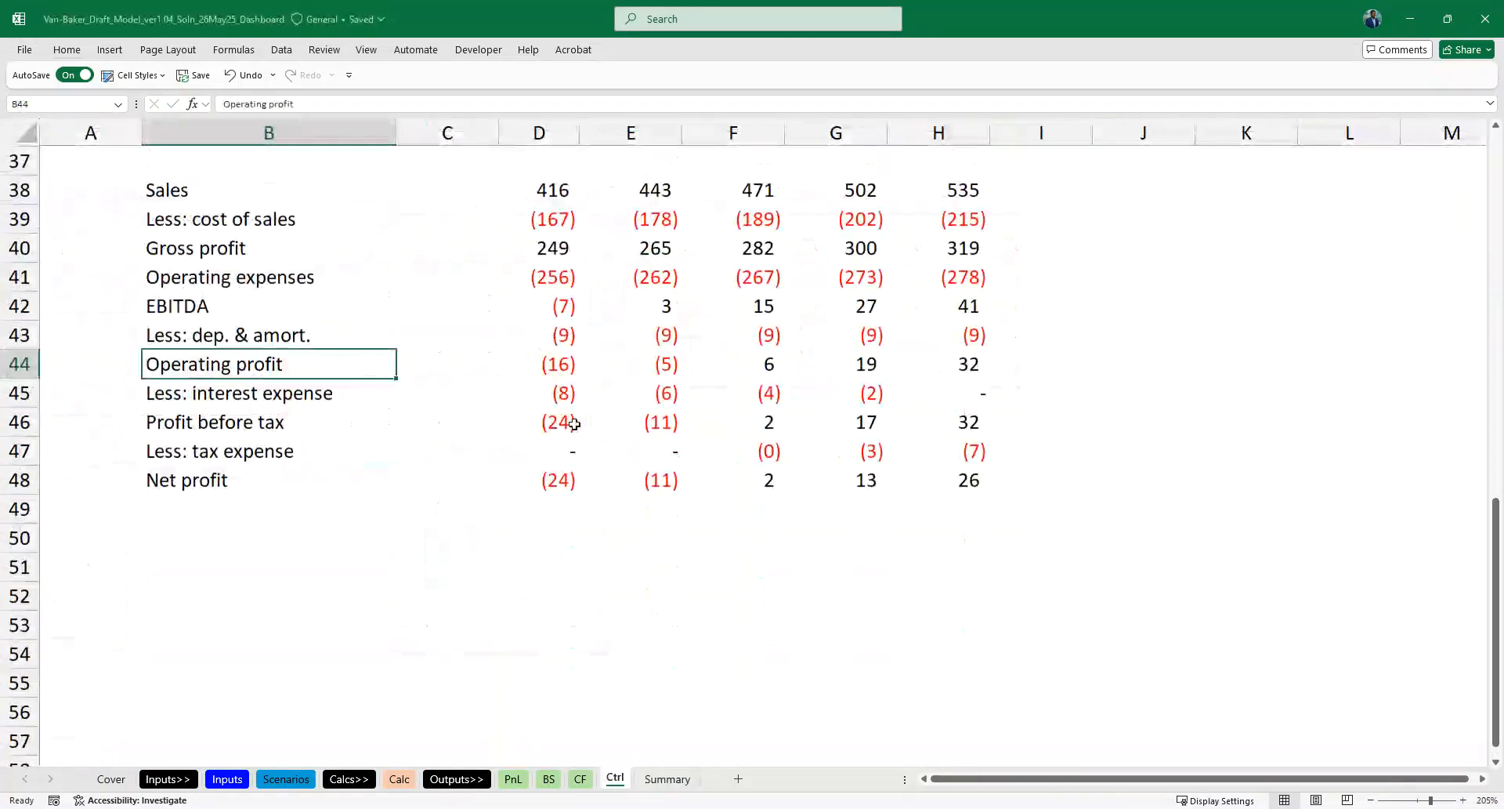
pyautogui.press('Down')
pyautogui.press('Down')
pyautogui.press('Down')
pyautogui.press('Down')
pyautogui.press('Down')
pyautogui.press('Down')
pyautogui.press('Down')
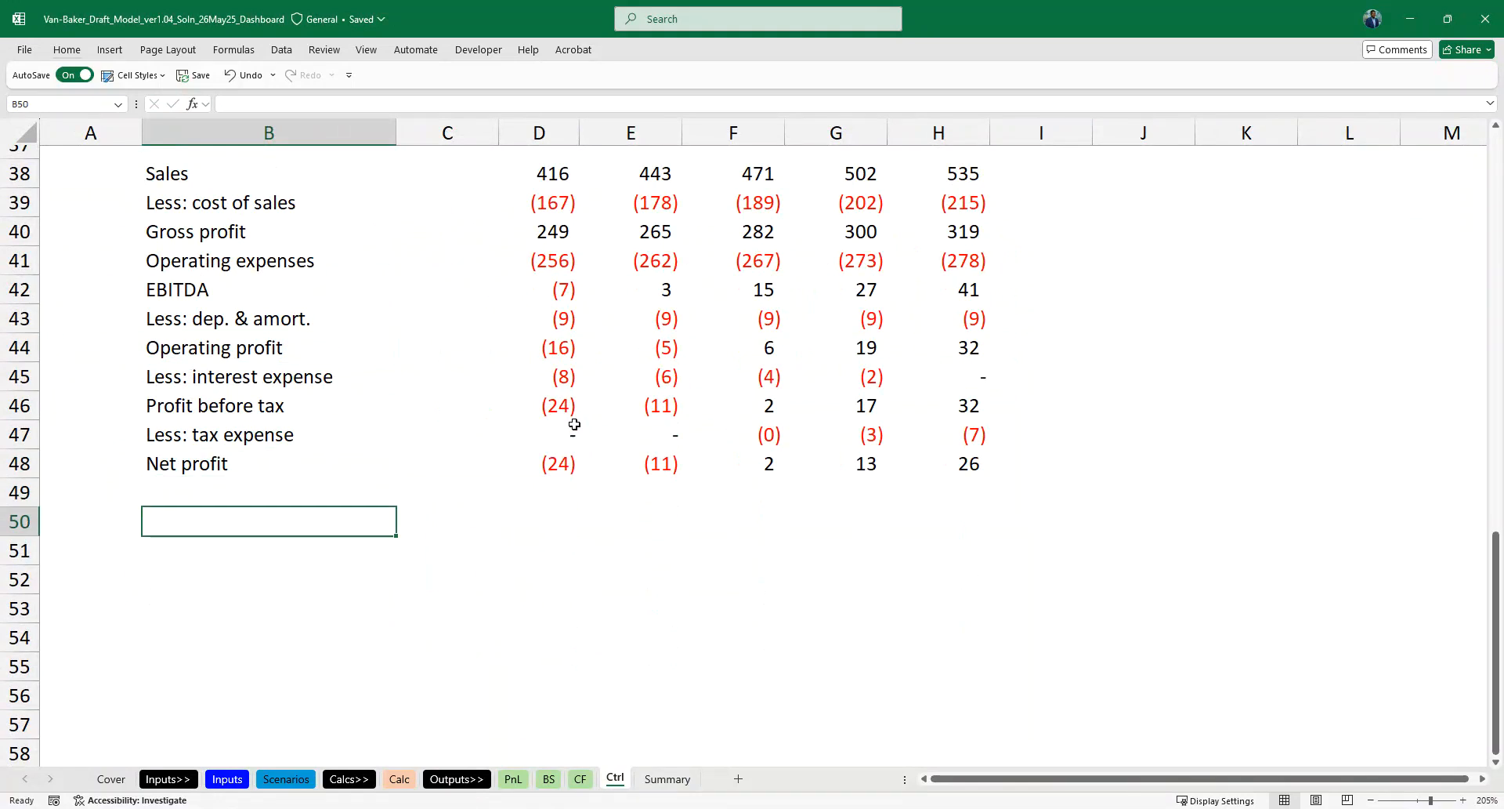
pyautogui.hotkey('ctrl', 'pageup')
pyautogui.hotkey('ctrl', 'pageup')
pyautogui.scroll(4, 572, 426)
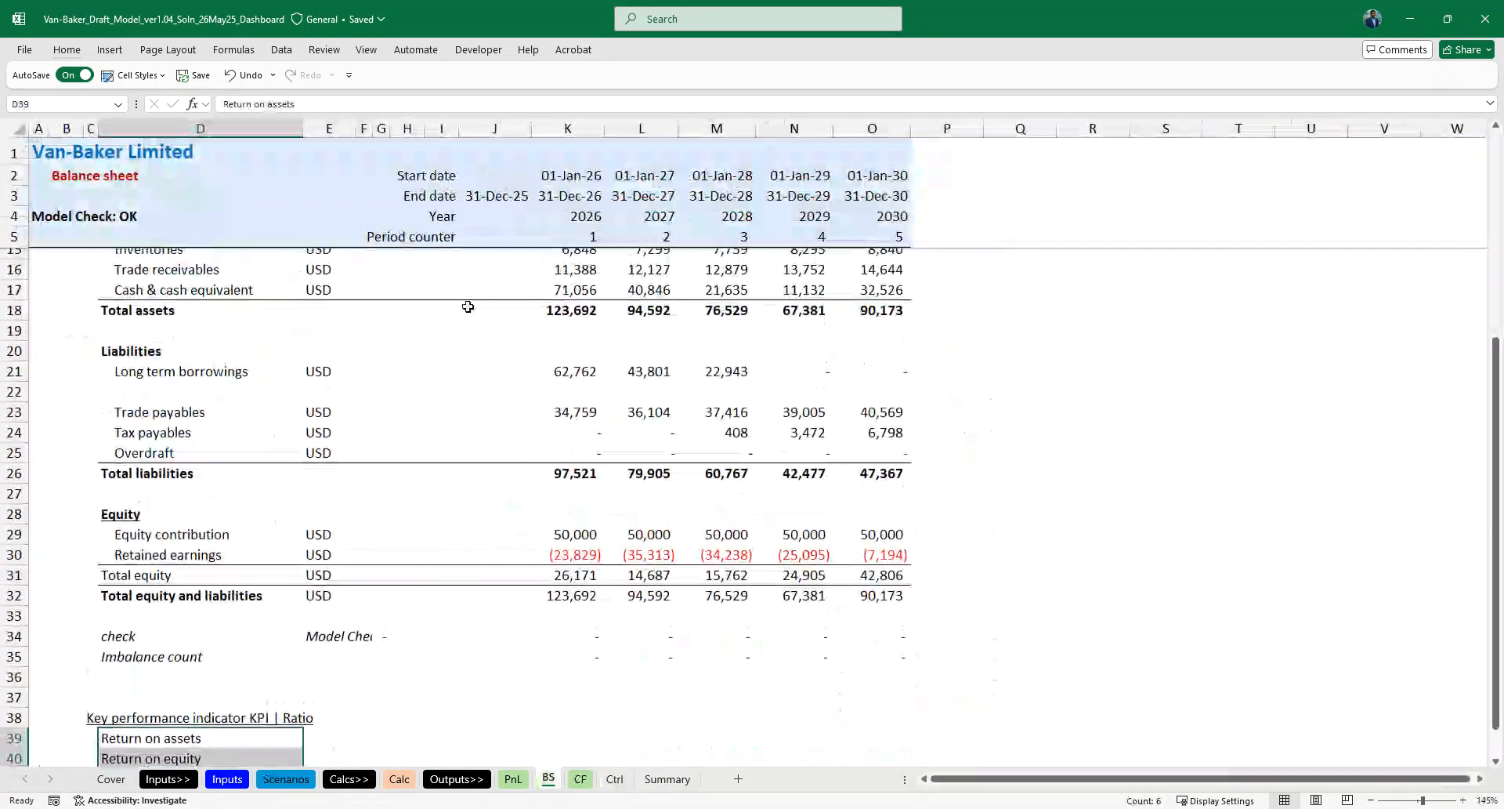
pyautogui.click(160, 336)
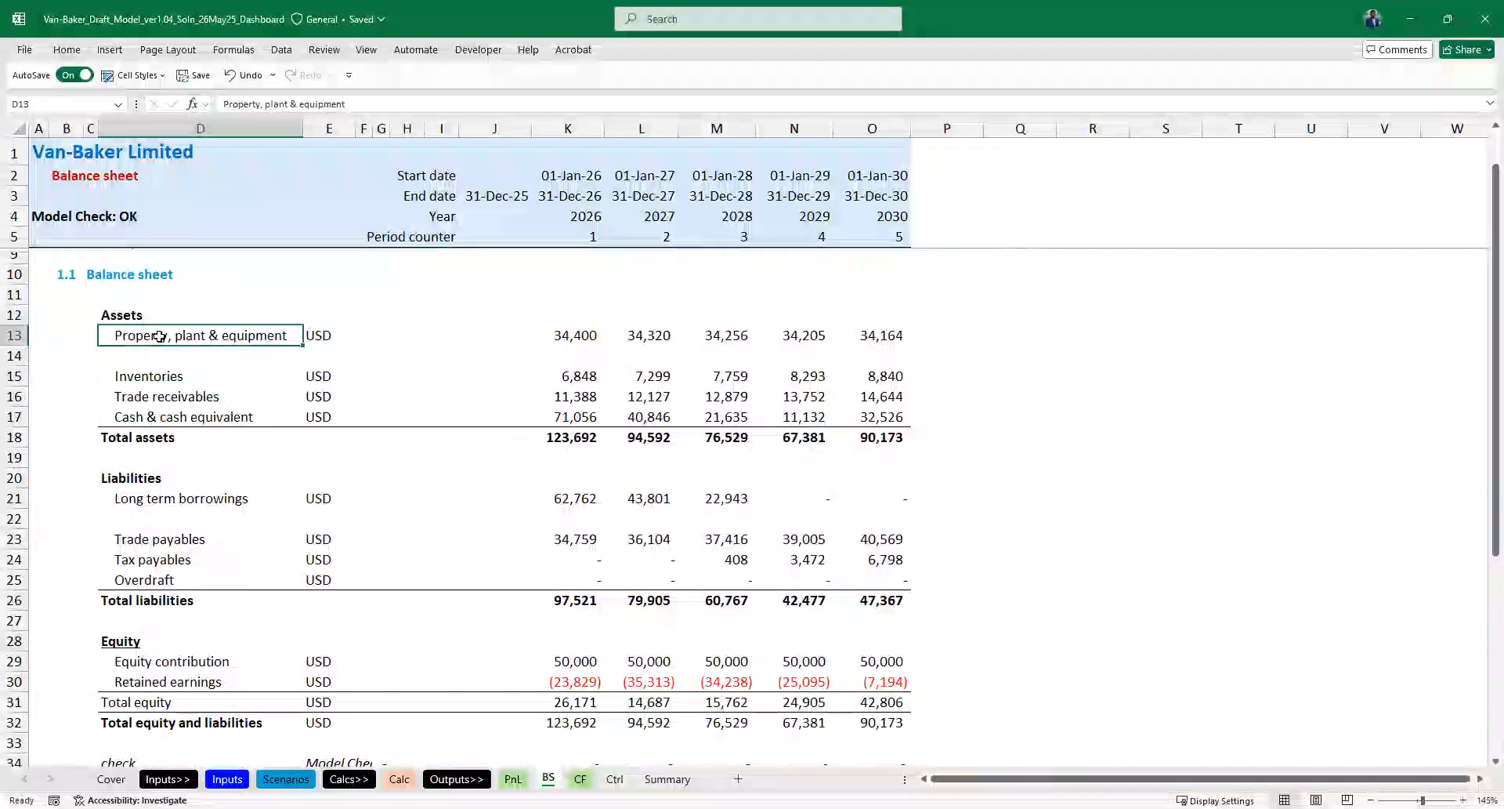
pyautogui.scroll(-3, 160, 336)
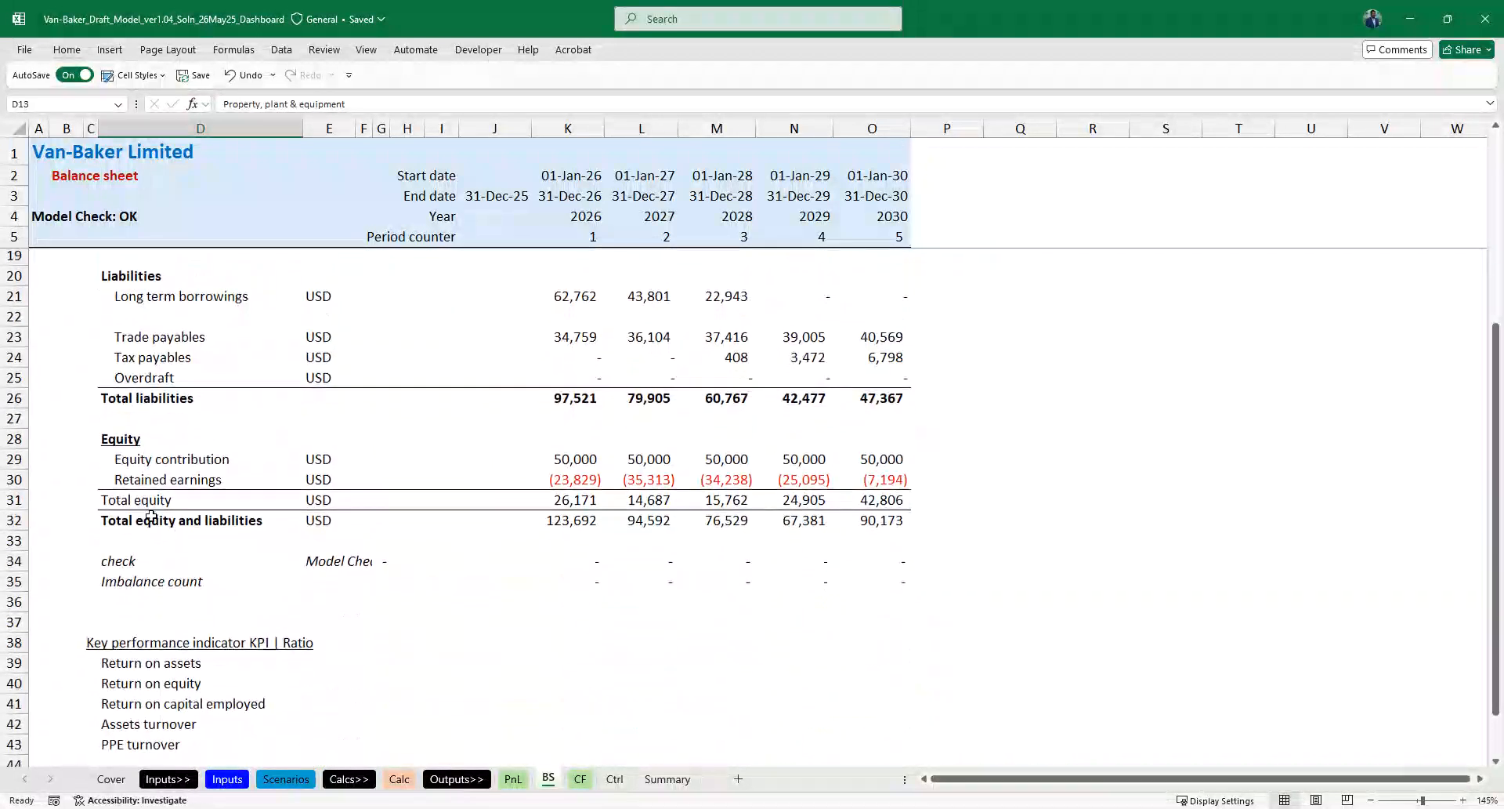
pyautogui.keyDown('shift'); pyautogui.click(148, 517); pyautogui.keyUp('shift')
pyautogui.hotkey('ctrl', 'c')
# - Paste the copied balance sheet labels into the Ctrl sheet starting at B51, without cell borders
pyautogui.click(580, 778)
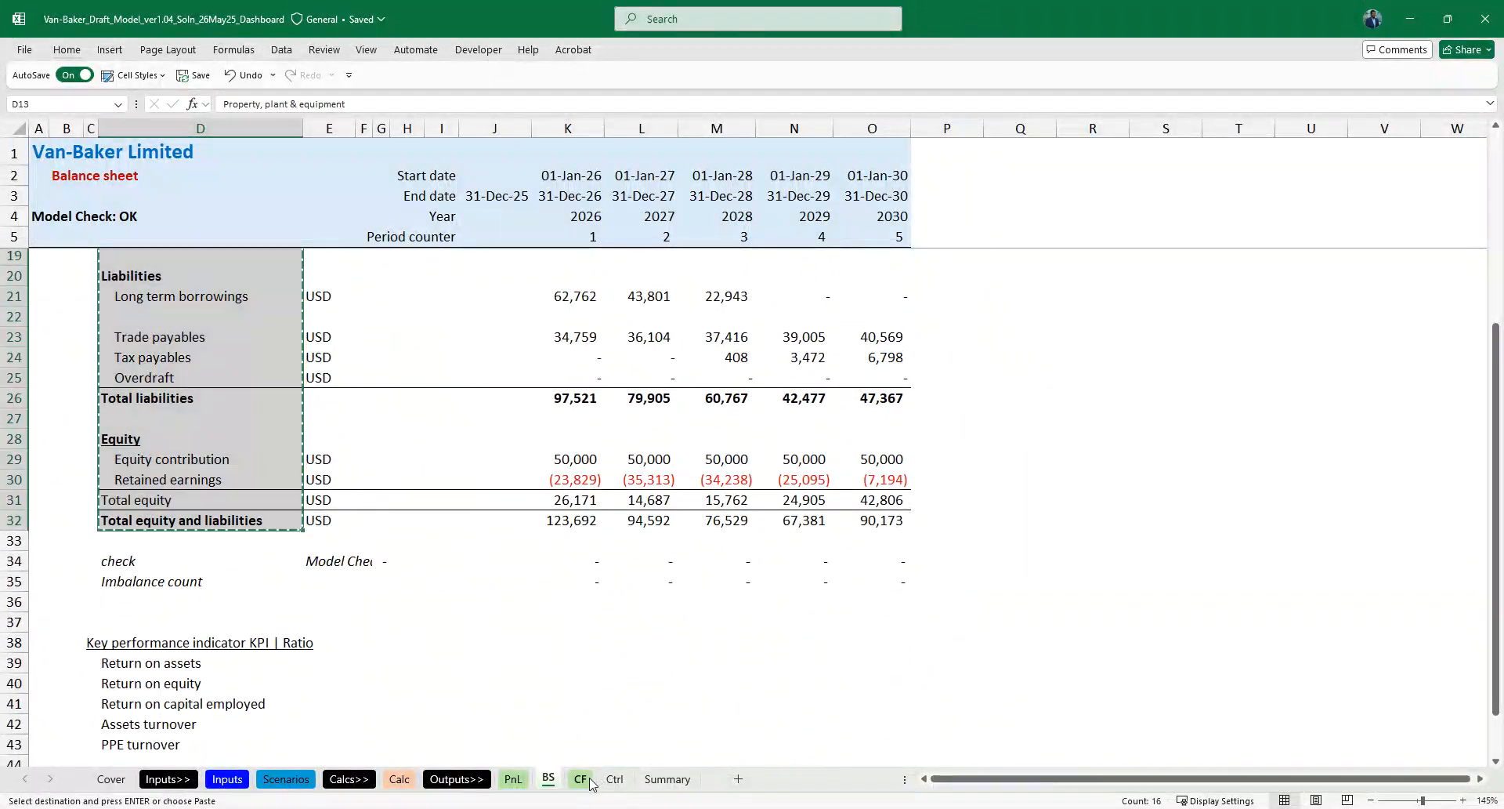
pyautogui.click(615, 778)
pyautogui.hotkey('ctrl', 'v')
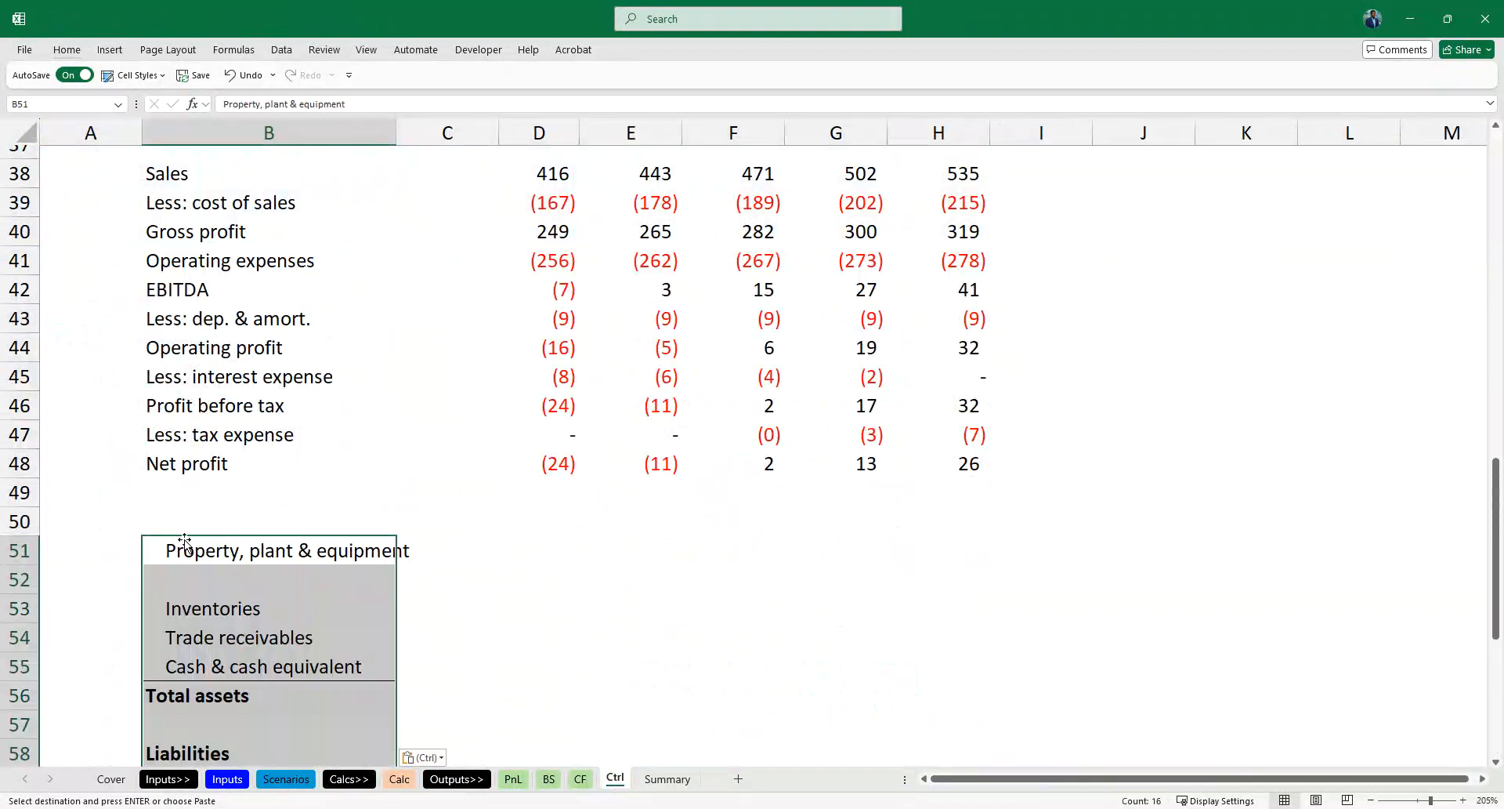
pyautogui.scroll(-2, 188, 546)
pyautogui.press('Escape')
# - Link Property, plant & equipment in Ctrl D51 to the BS sheet in thousands with =BS!K13/Thousand
pyautogui.press('Right')
pyautogui.press('Right')
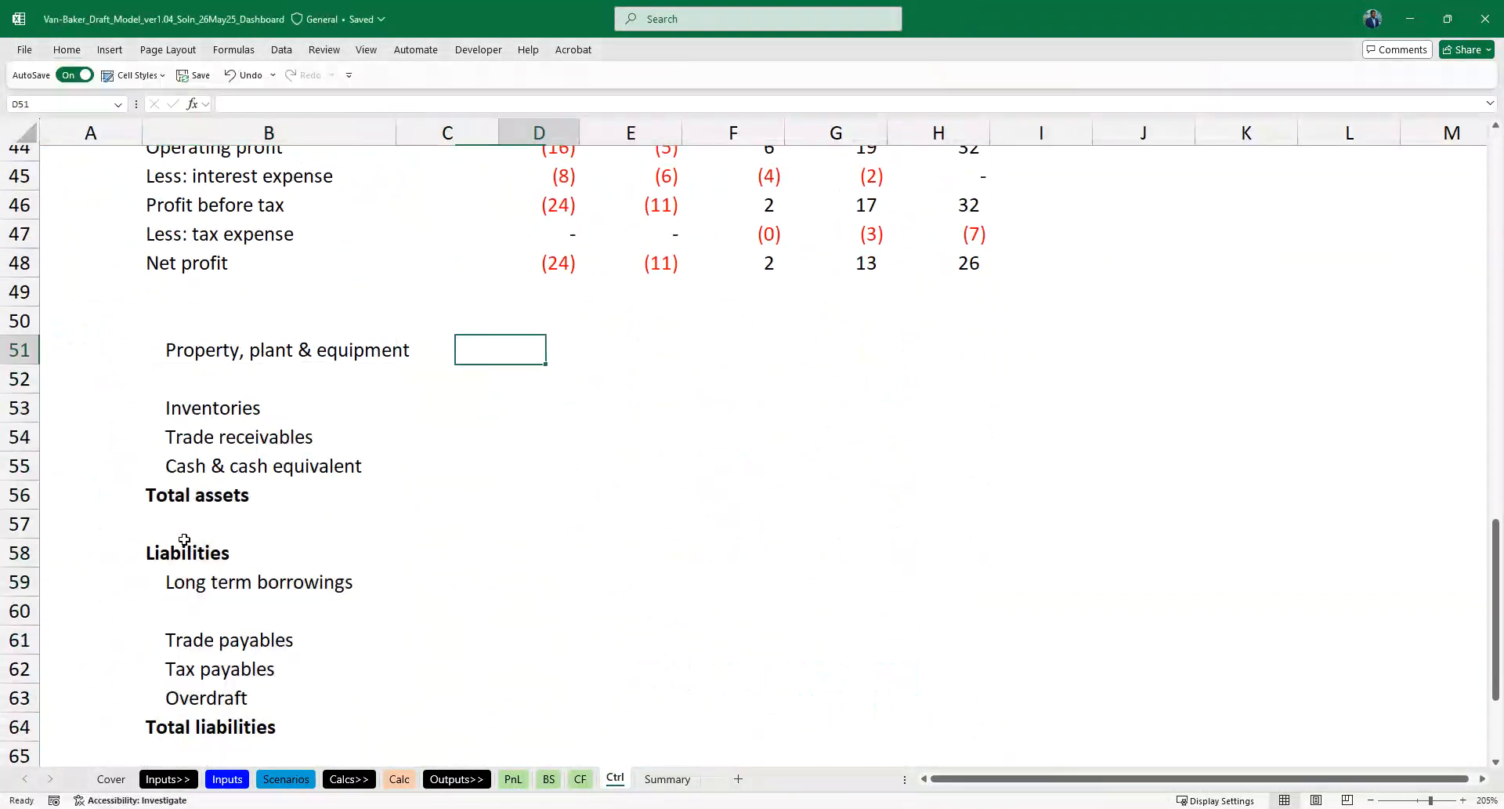
pyautogui.click(548, 778)
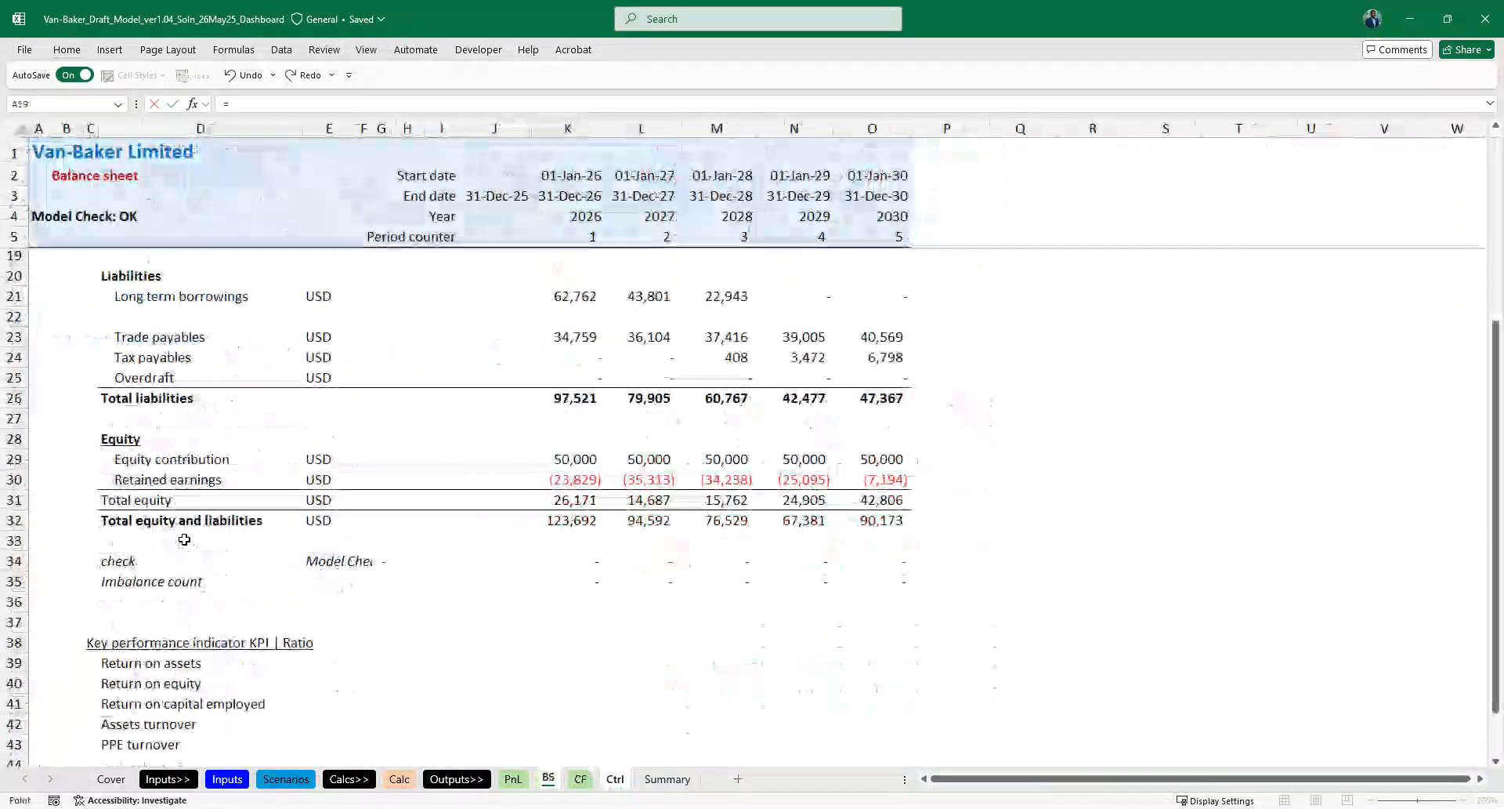
pyautogui.scroll(5, 564, 364)
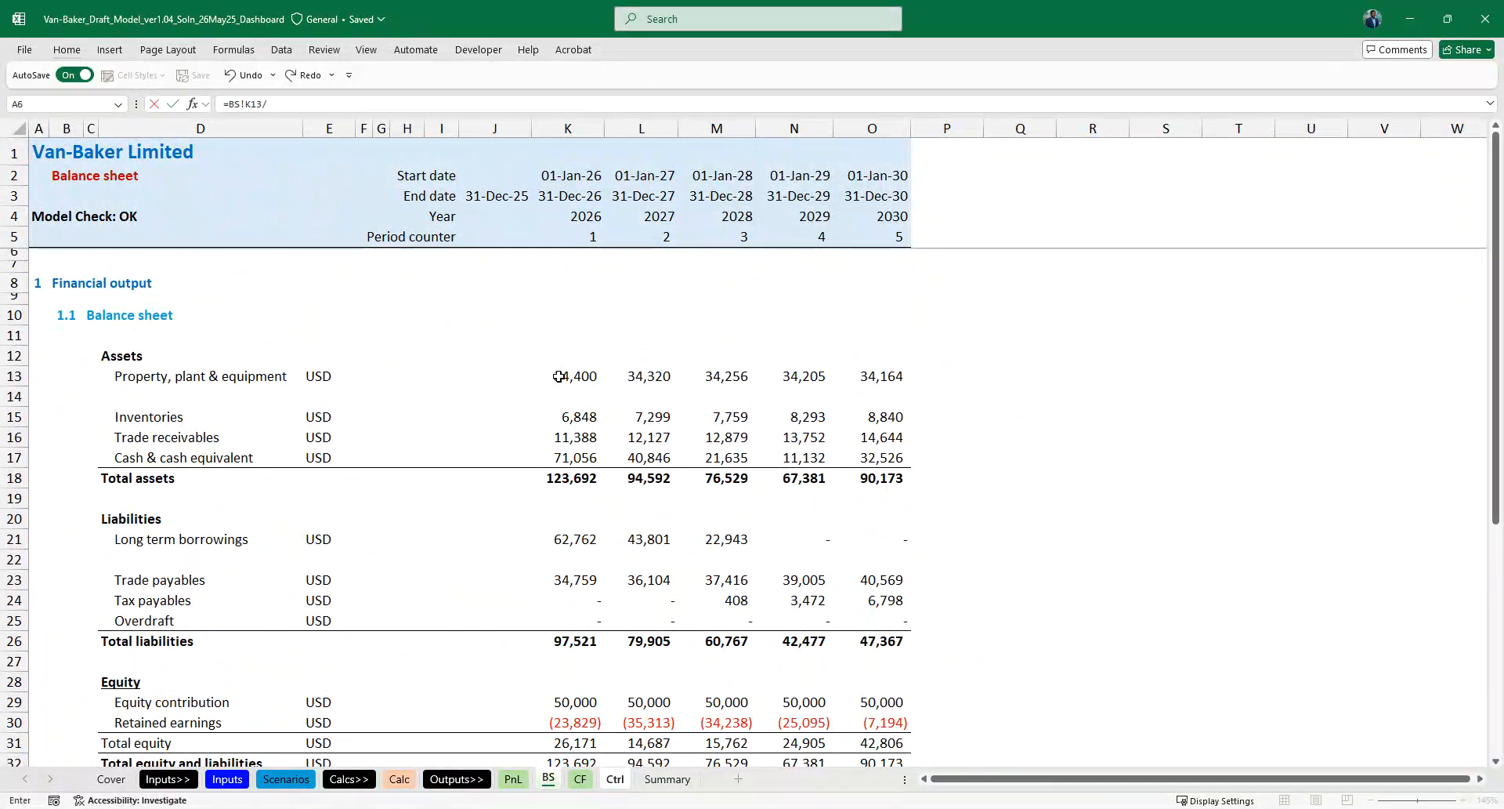
pyautogui.press('Tab')
pyautogui.hotkey('ctrl', 'Return')
# - Fill the Property, plant & equipment formula across D51:H51 for all five years
pyautogui.hotkey('shift', 'Down')
pyautogui.hotkey('shift', 'Down')
pyautogui.hotkey('shift', 'Up')
pyautogui.hotkey('shift', 'Up')
pyautogui.hotkey('shift', 'Right')
pyautogui.hotkey('shift', 'Right')
pyautogui.hotkey('shift', 'Right')
pyautogui.hotkey('shift', 'Right')
# - Copy the D51:H51 formulas to Inventories, Trade receivables, Cash & cash equivalent and Total assets in rows 53 to 56
pyautogui.hotkey('ctrl', 'c')
pyautogui.press('Down')
pyautogui.press('Down')
pyautogui.hotkey('shift', 'Down')
pyautogui.hotkey('shift', 'Down')
pyautogui.hotkey('shift', 'Down')
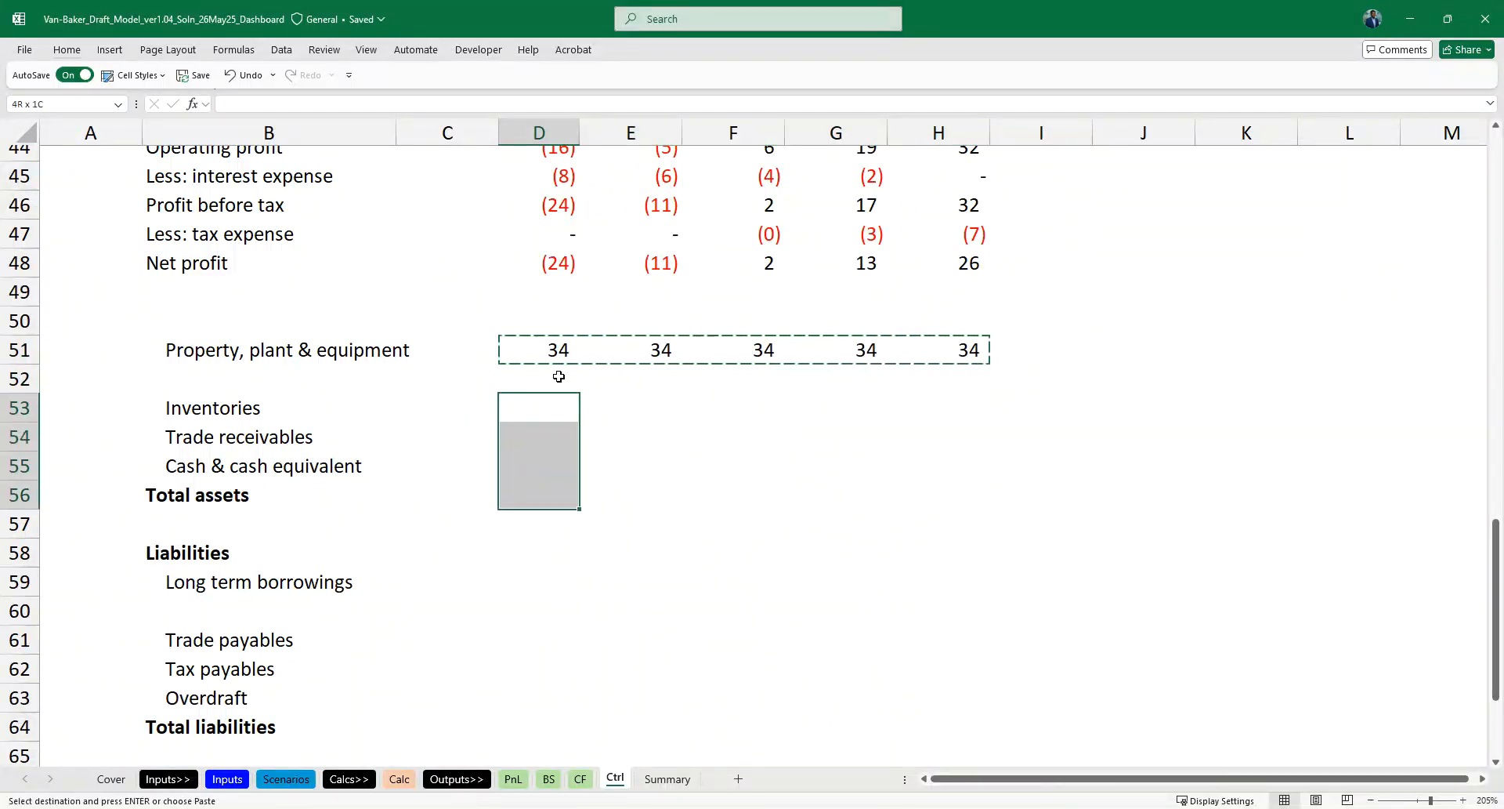
pyautogui.hotkey('ctrl', 'v')
# - Paste the same formulas into Long term borrowings in row 59 and Trade payables through Total liabilities in rows 61 to 64
pyautogui.press('Down')
pyautogui.press('Down')
pyautogui.press('Down')
pyautogui.press('Down')
pyautogui.press('Down')
pyautogui.press('Down')
pyautogui.hotkey('ctrl', 'v')
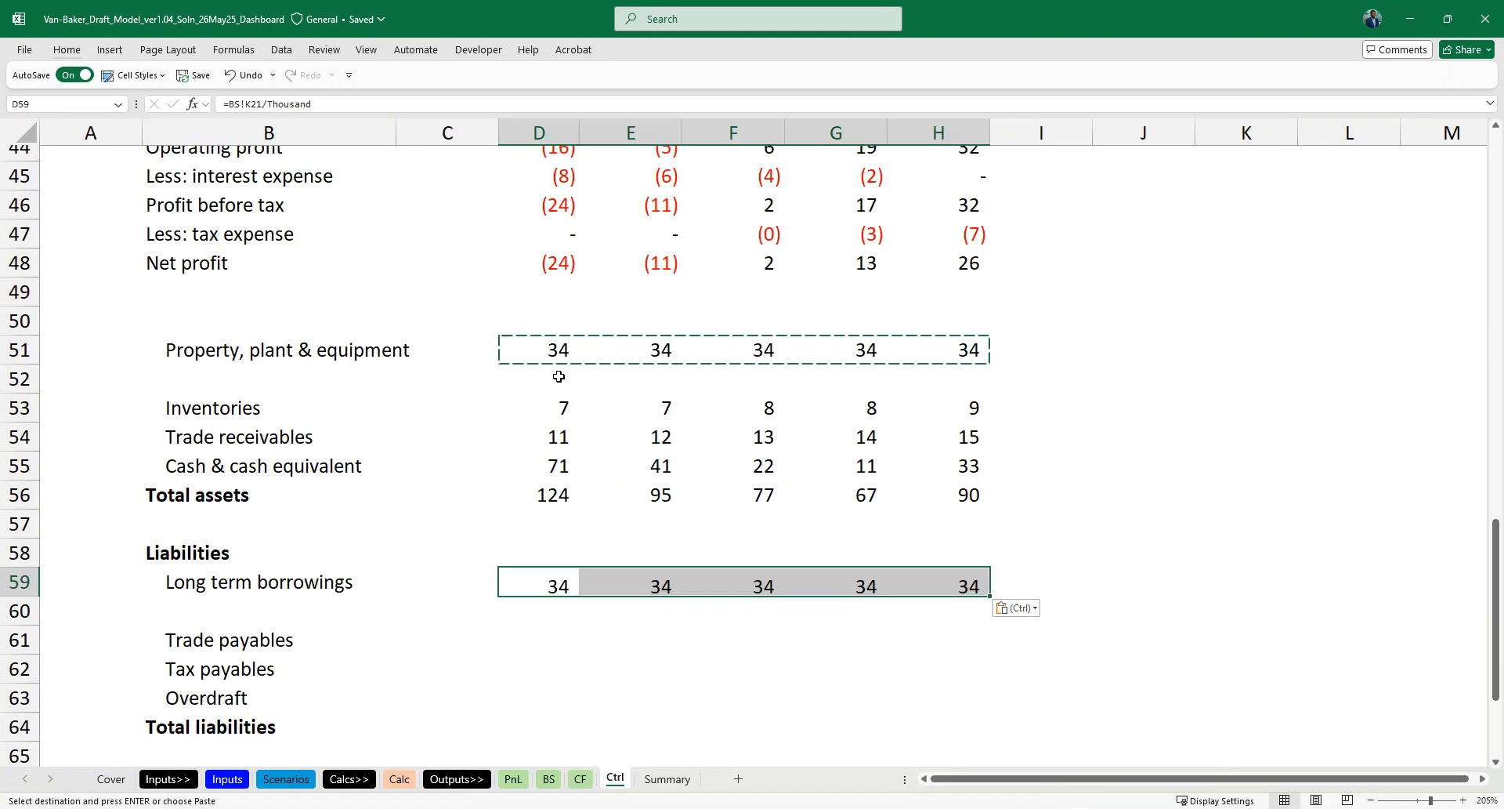
pyautogui.scroll(-2, 558, 377)
pyautogui.press('Down')
pyautogui.press('Down')
pyautogui.hotkey('shift', 'Down')
pyautogui.hotkey('shift', 'Down')
pyautogui.hotkey('shift', 'Down')
pyautogui.hotkey('ctrl', 'v')
# - Paste the same formulas into Equity contribution through Total equity and liabilities in rows 67 to 70
pyautogui.press('Down')
pyautogui.press('Down')
pyautogui.press('Down')
pyautogui.press('Down')
pyautogui.press('Down')
pyautogui.press('Down')
pyautogui.press('Down')
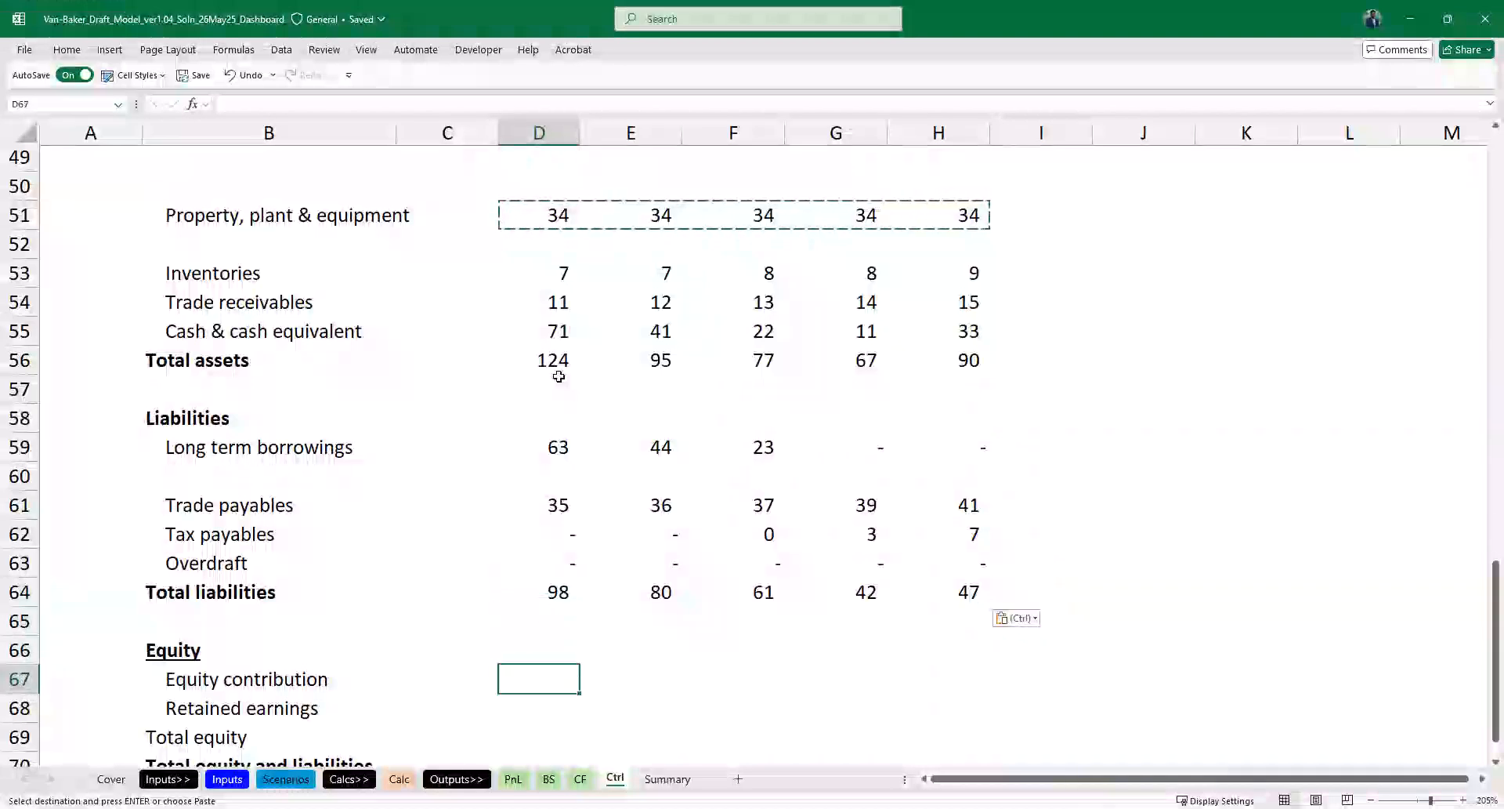
pyautogui.scroll(-3, 559, 377)
pyautogui.press('Up')
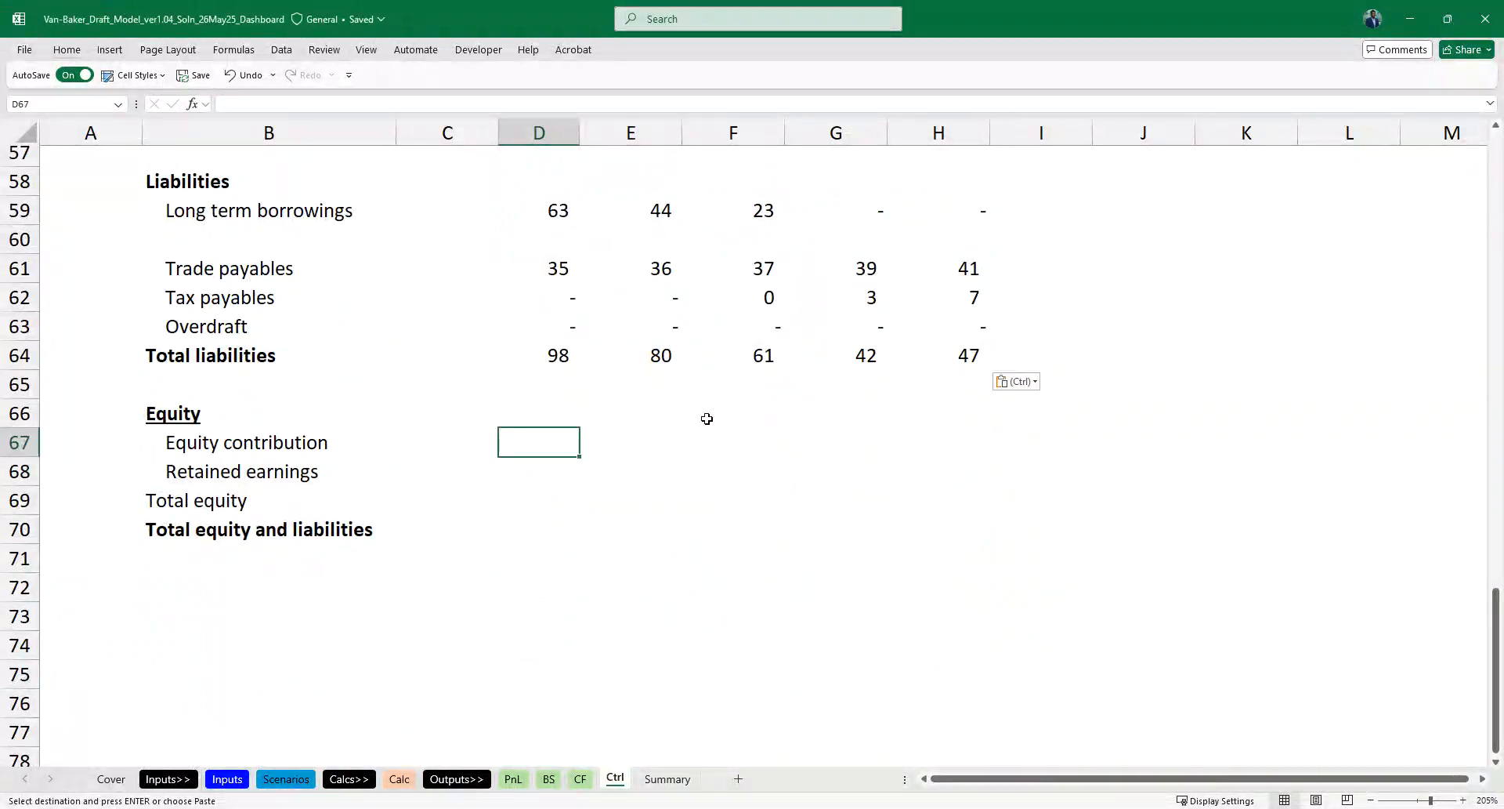
pyautogui.hotkey('shift', 'Down')
pyautogui.hotkey('shift', 'Down')
pyautogui.hotkey('shift', 'Down')
pyautogui.hotkey('ctrl', 'v')
pyautogui.press('Right')
pyautogui.press('Up')
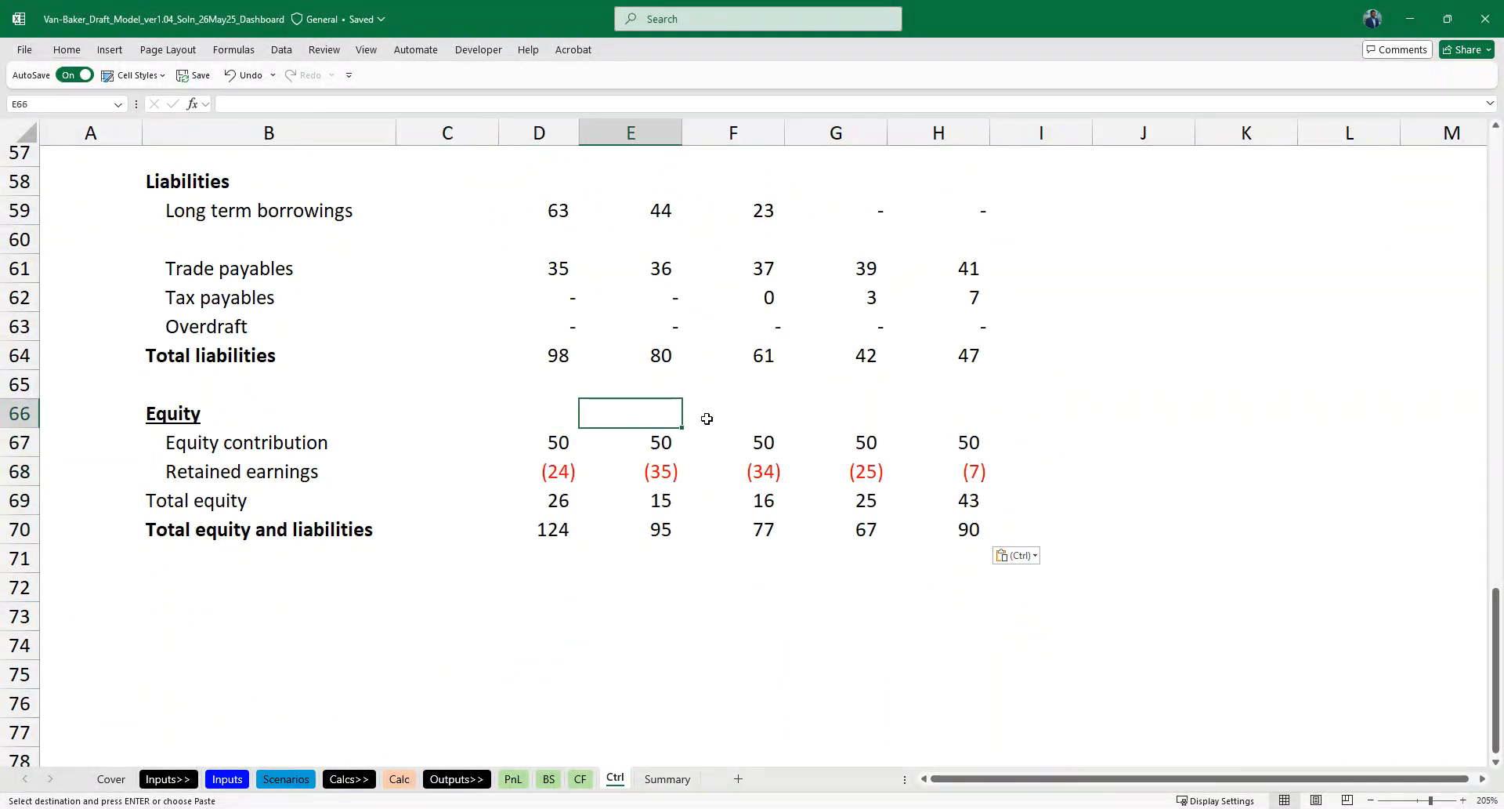
# - Delete the blank row 52 between Property, plant & equipment and Inventories on the Ctrl sheet
pyautogui.scroll(3, 408, 366)
pyautogui.keyDown('ctrl'); pyautogui.scroll(-1, 409, 366); pyautogui.keyUp('ctrl')
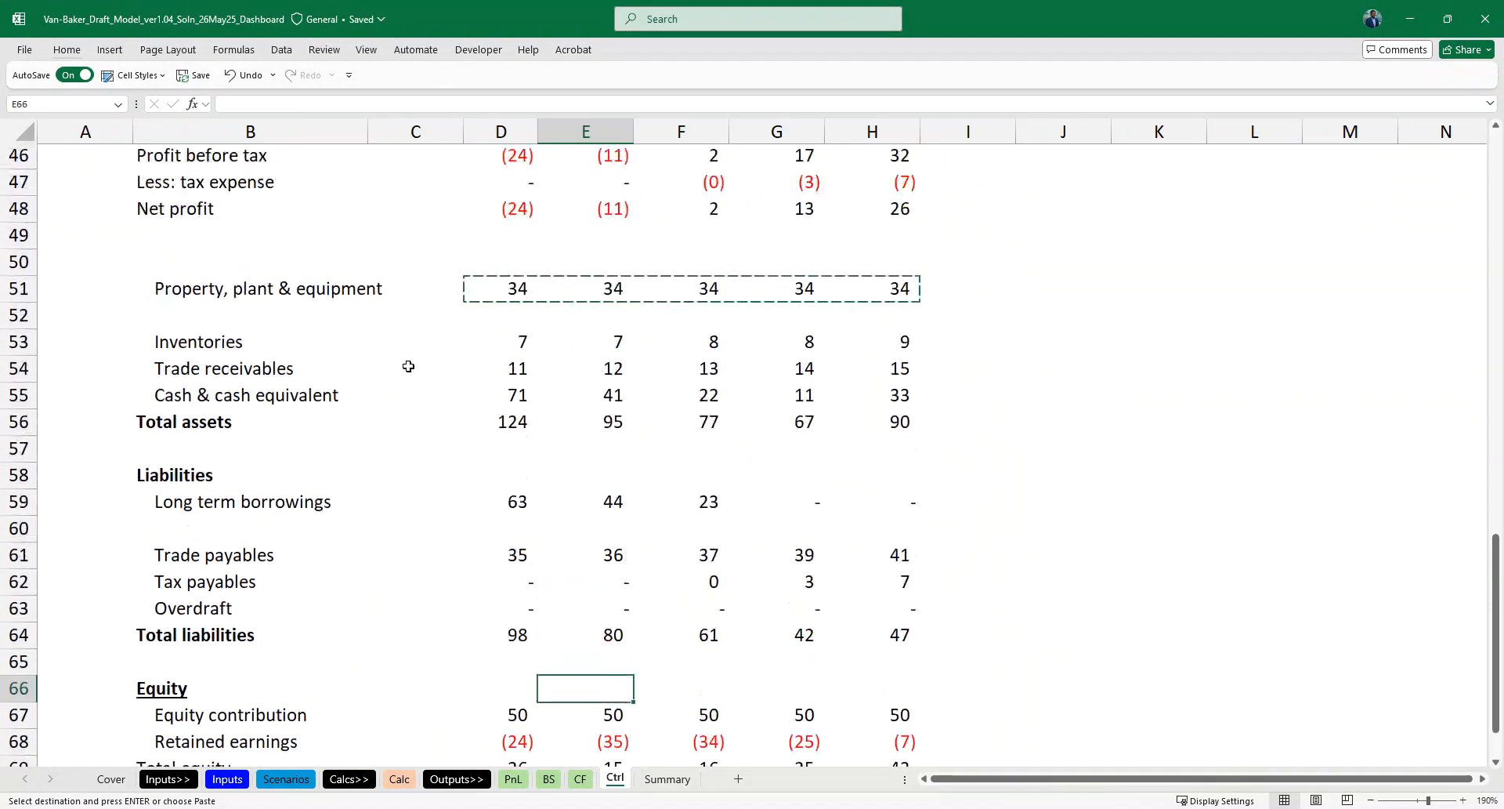
pyautogui.click(476, 335)
pyautogui.press('Escape')
pyautogui.press('Up')
pyautogui.hotkey('shift', 'space')
pyautogui.hotkey('ctrl', '-')
pyautogui.press('Down')
pyautogui.press('Down')
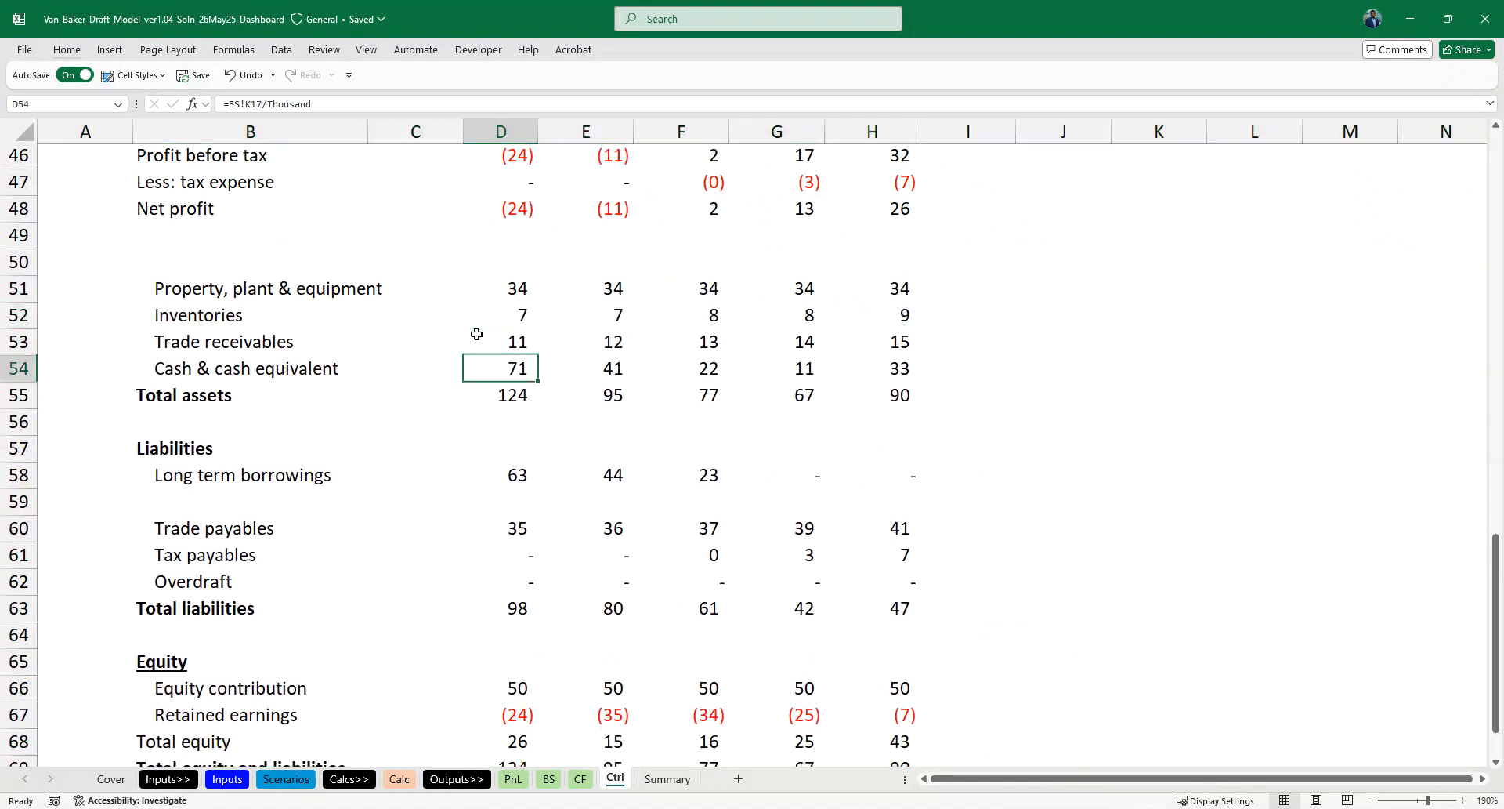
# - Enter the heading Assets in cell B50 above Property, plant & equipment on the Ctrl sheet
pyautogui.press('Down')
pyautogui.press('Down')
pyautogui.press('Down')
pyautogui.press('Down')
pyautogui.press('Down')
pyautogui.press('Down')
pyautogui.press('Down')
pyautogui.press('Down')
pyautogui.press('Down')
pyautogui.hotkey('ctrl', 'pagedown')
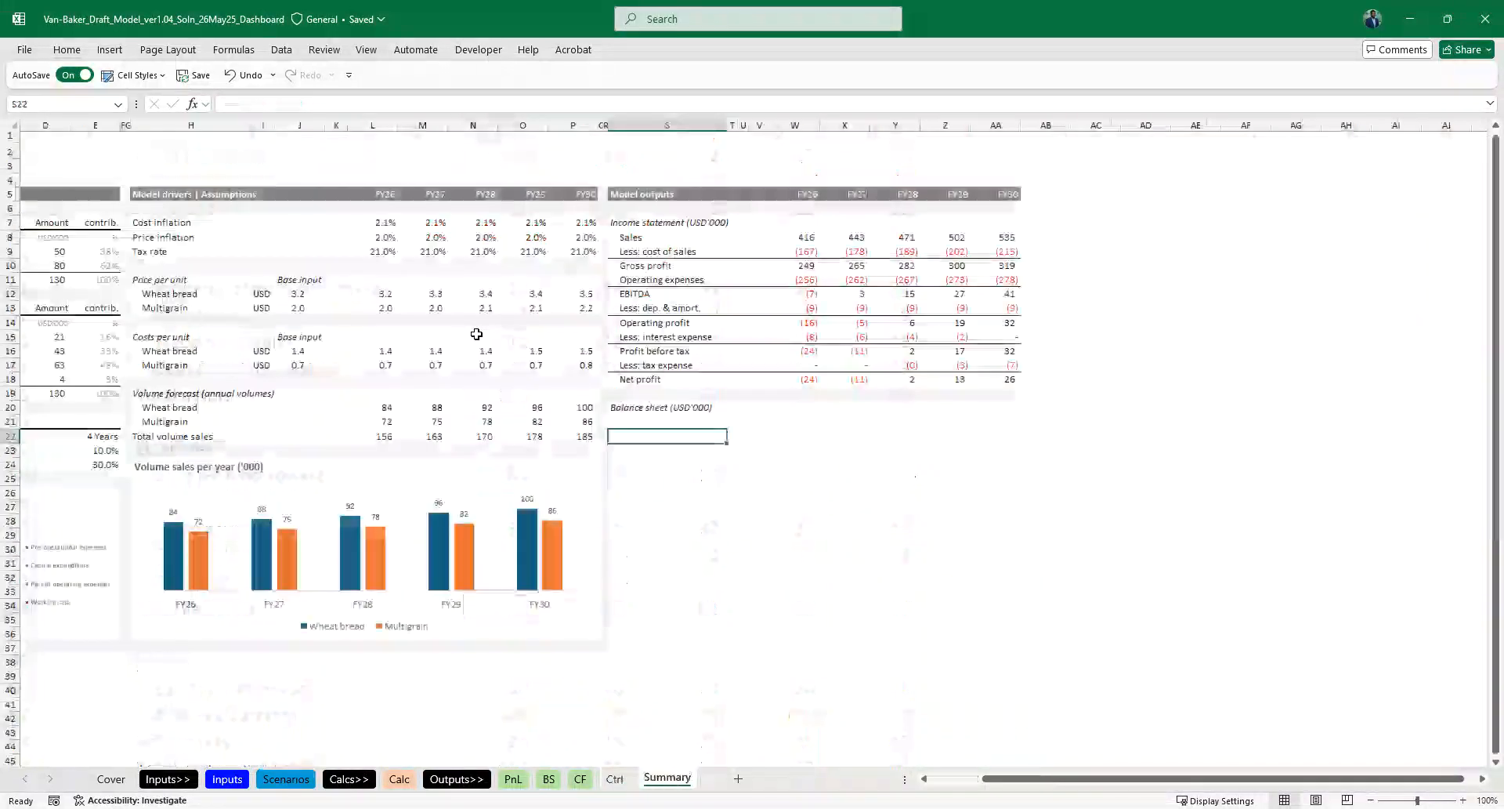
pyautogui.hotkey('ctrl', 'pageup')
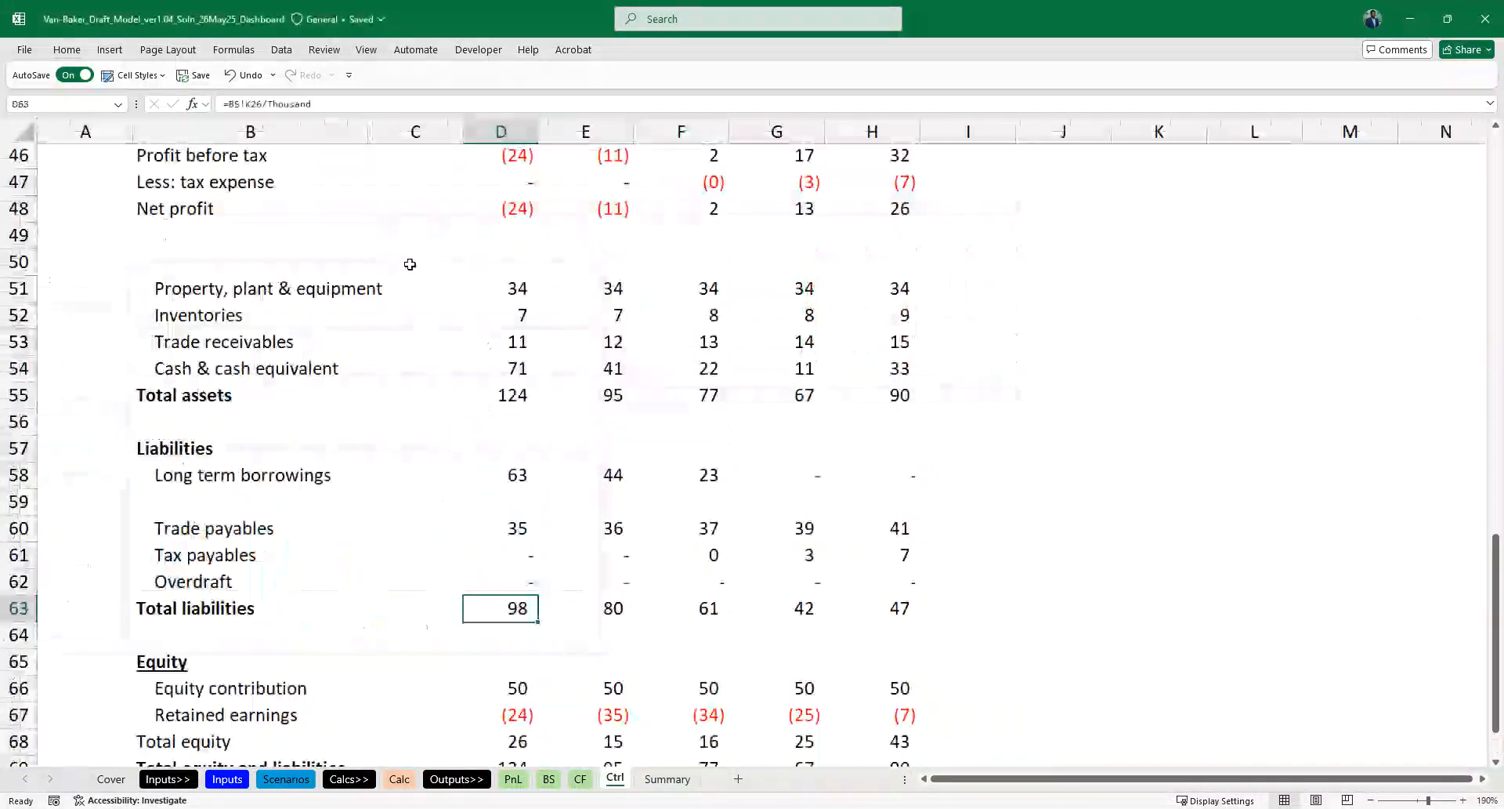
pyautogui.click(214, 289)
pyautogui.scroll(1, 215, 286)
pyautogui.press('Up')
pyautogui.write('As')
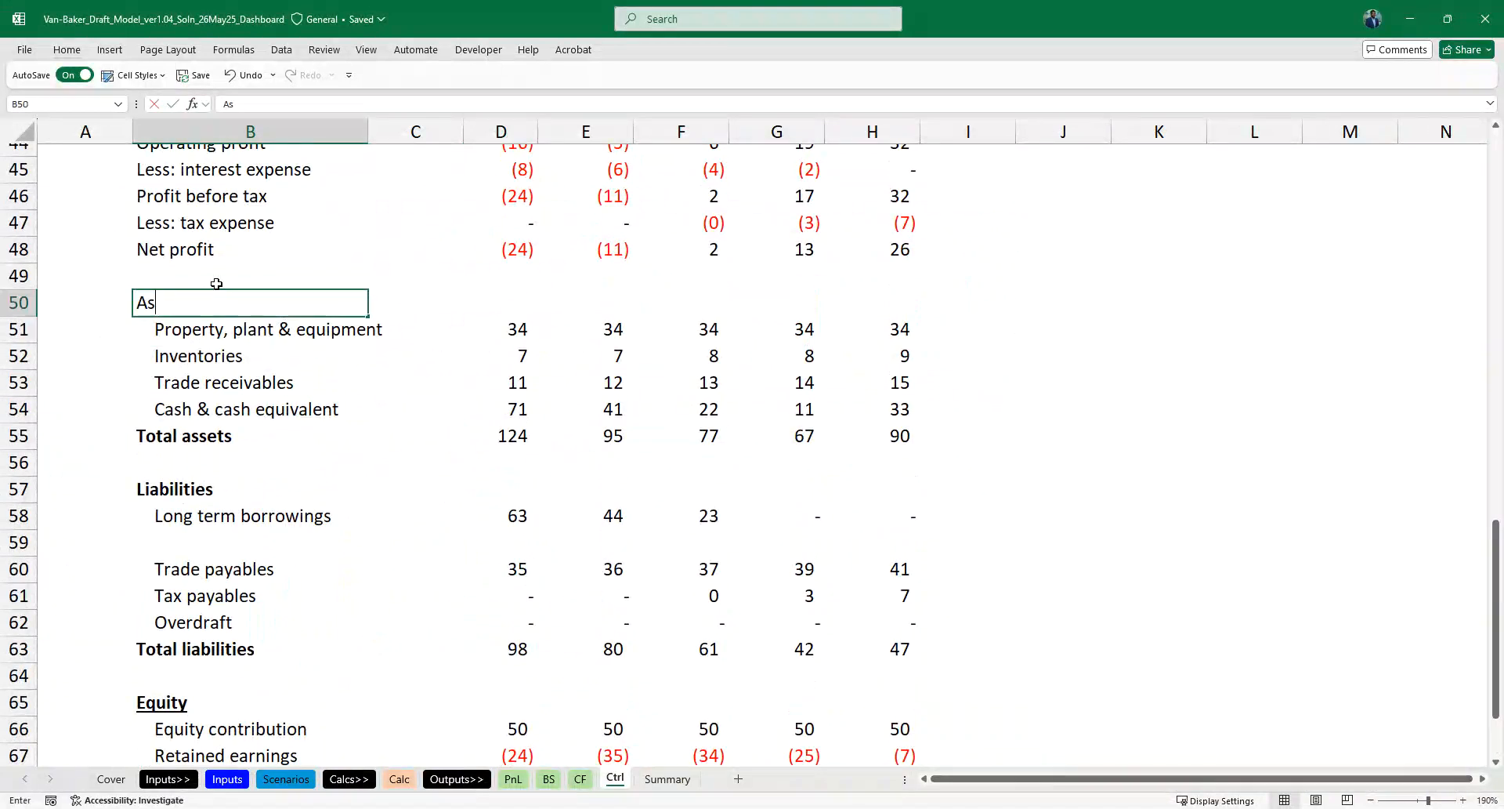
pyautogui.write('sets')
pyautogui.press('Down')
pyautogui.press('Down')
pyautogui.press('Down')
pyautogui.press('Down')
pyautogui.press('Down')
pyautogui.press('Down')
pyautogui.press('Down')
pyautogui.press('Down')
pyautogui.press('Down')
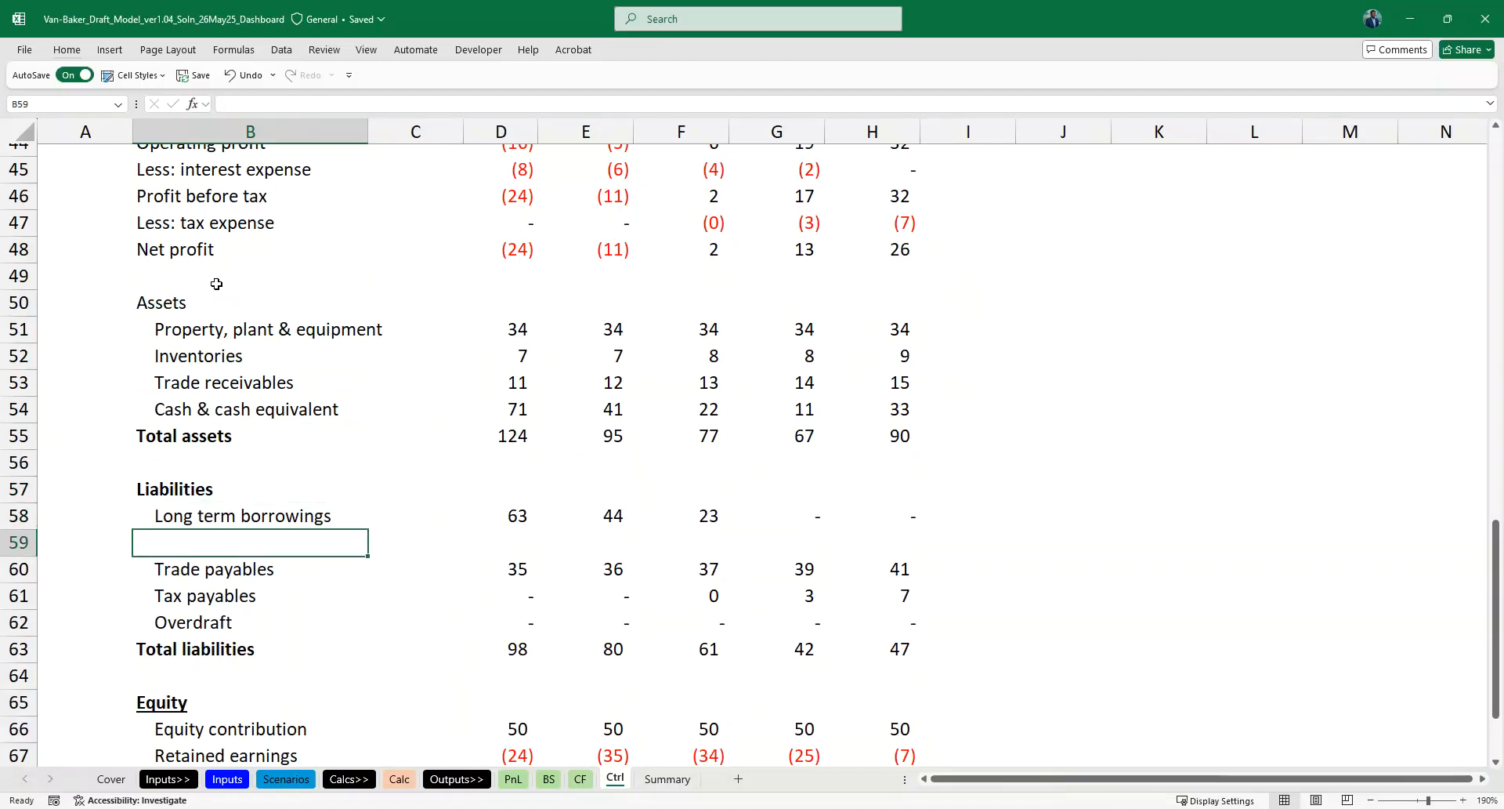
# - Delete the blank row 59 between Long term borrowings and Trade payables on the Ctrl sheet
pyautogui.hotkey('shift', 'space')
pyautogui.hotkey('ctrl', '-')
# - Check the liabilities and equity rows down to Total equity and liabilities on the Ctrl sheet
pyautogui.press('Down')
pyautogui.press('Down')
pyautogui.press('Down')
pyautogui.press('Down')
pyautogui.press('Down')
pyautogui.scroll(-2, 217, 284)
pyautogui.press('Down')
pyautogui.press('Down')
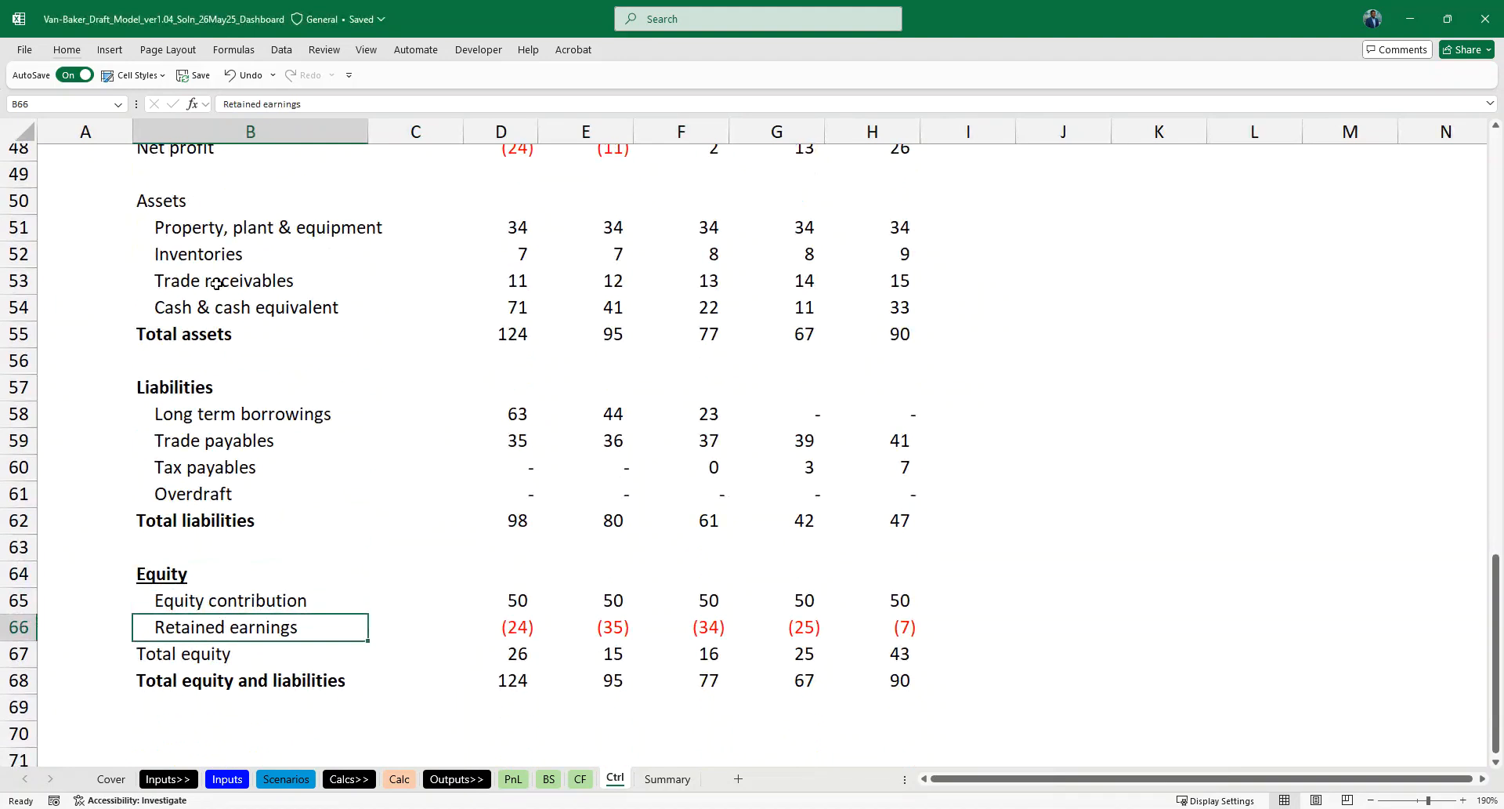
pyautogui.press('Down')
pyautogui.press('Down')
pyautogui.press('Up')
pyautogui.press('Up')
pyautogui.press('Up')
pyautogui.press('Up')
pyautogui.press('Up')
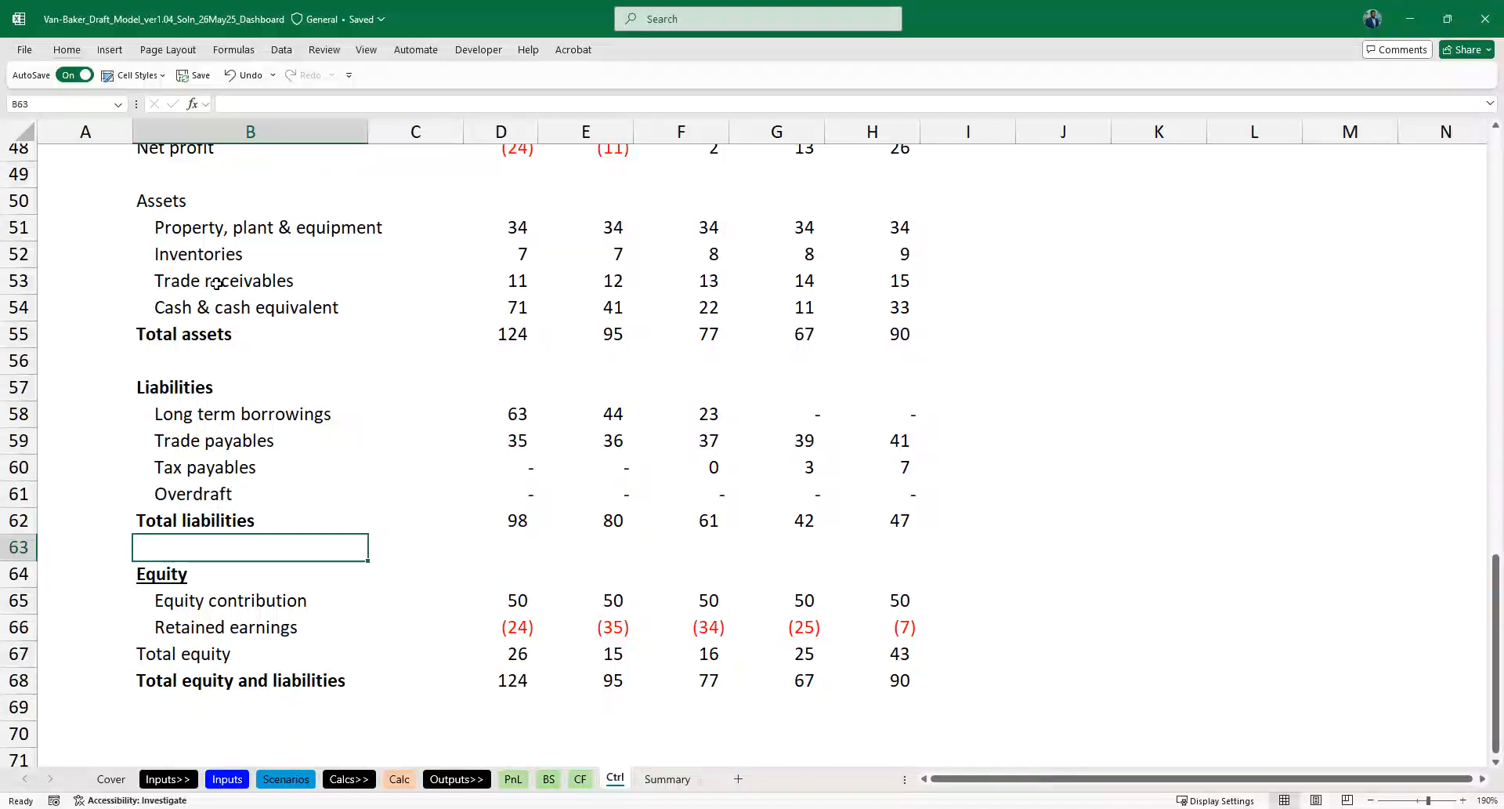
# - Link cell S22 on the Summary sheet to the Assets heading in Ctrl!B50 and fill the link down to S35
pyautogui.hotkey('ctrl', 'pagedown')
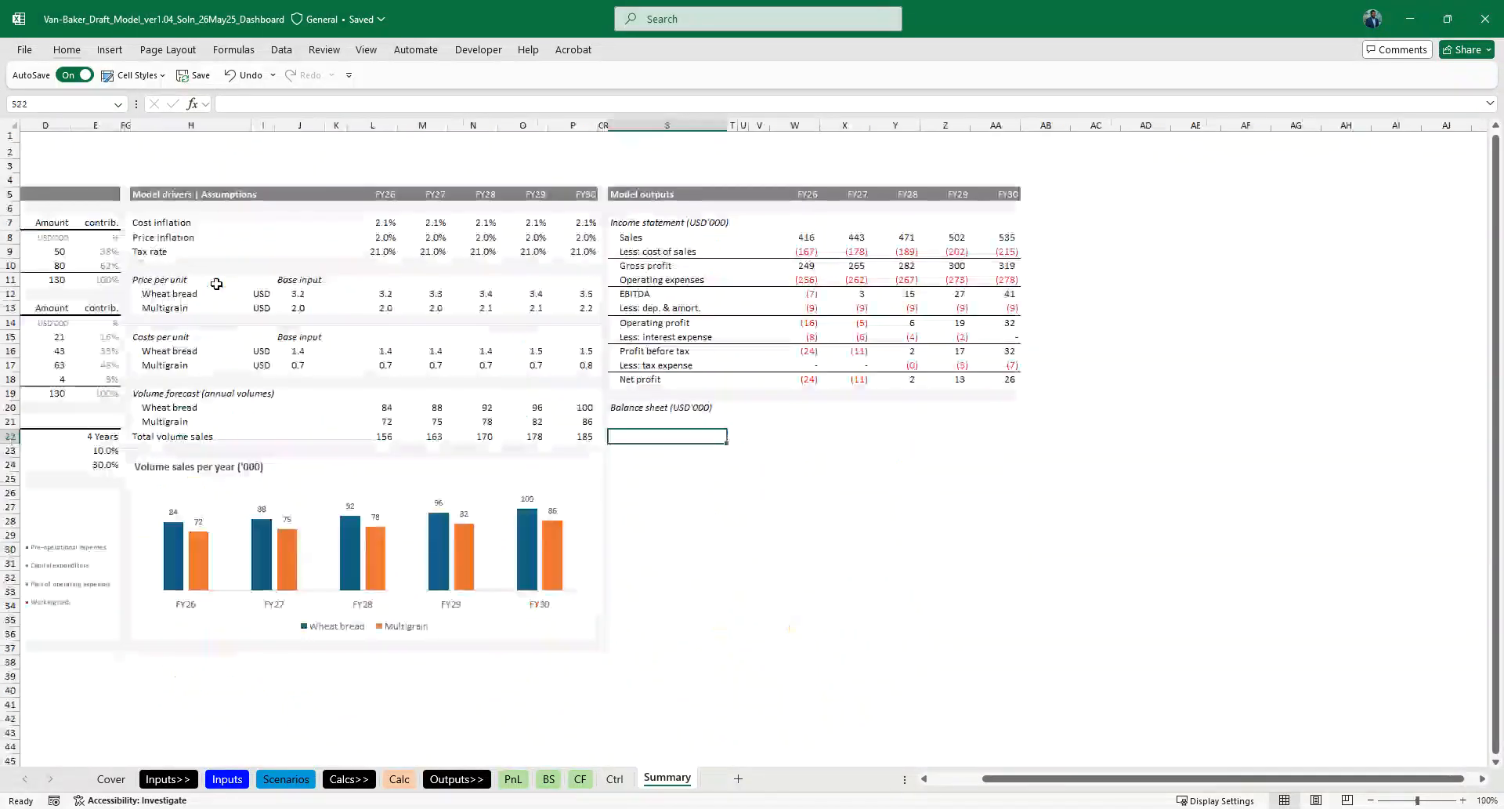
pyautogui.write('=')
pyautogui.hotkey('ctrl', 'pageup')
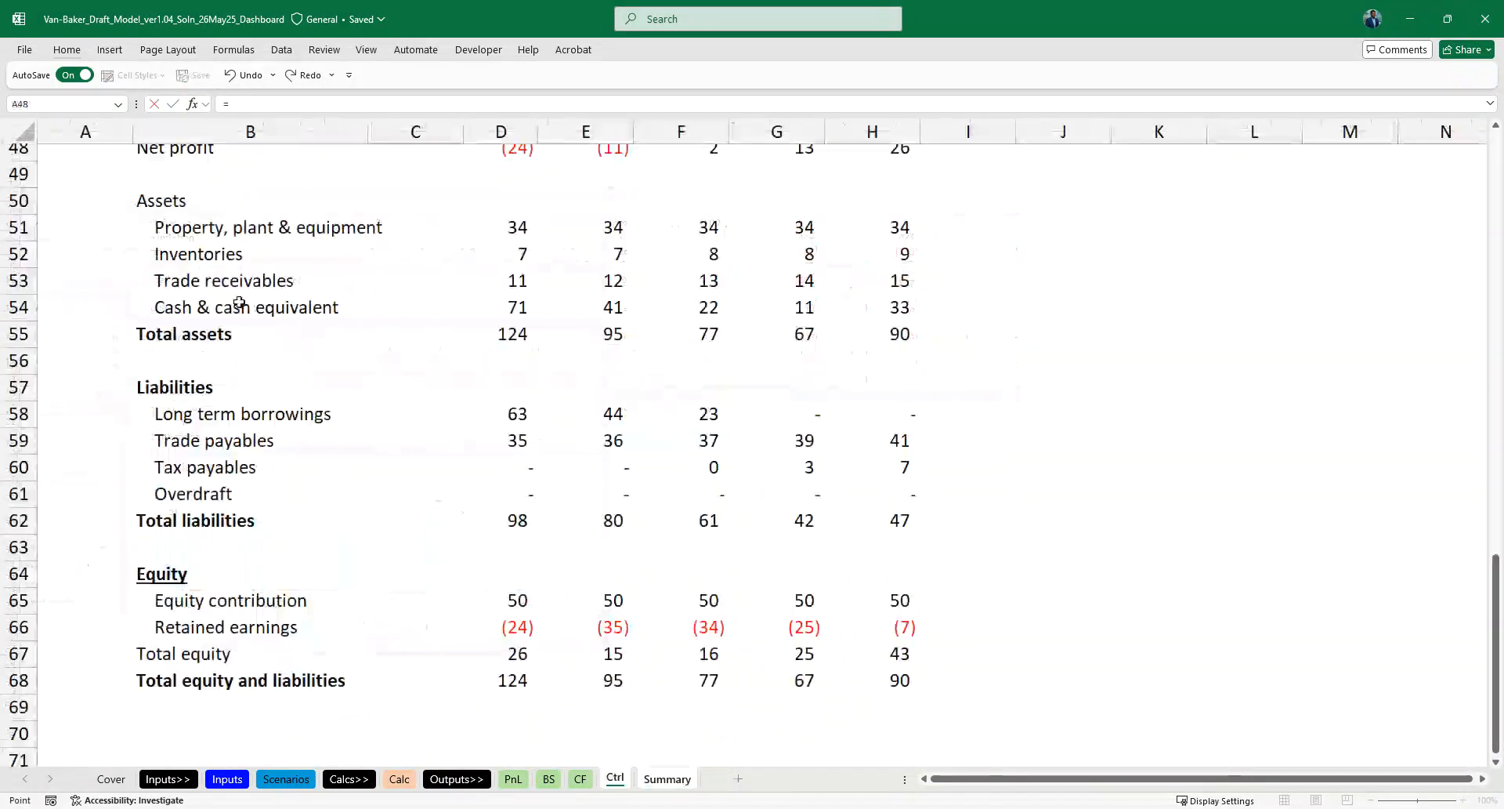
pyautogui.click(160, 202)
pyautogui.hotkey('ctrl', 'Return')
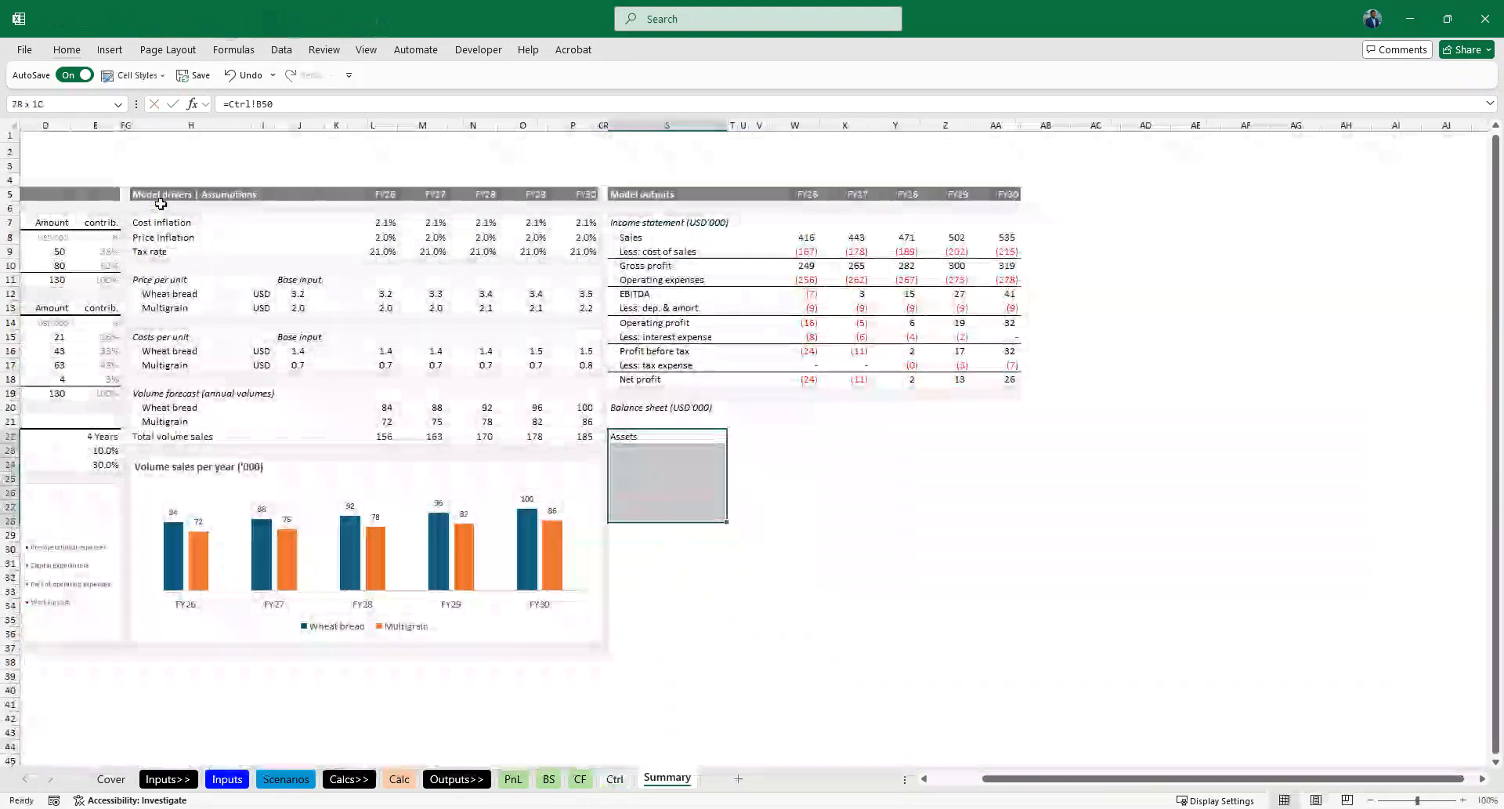
pyautogui.hotkey('shift', 'Down')
pyautogui.hotkey('shift', 'Down')
pyautogui.hotkey('shift', 'Down')
pyautogui.hotkey('ctrl', 'd')
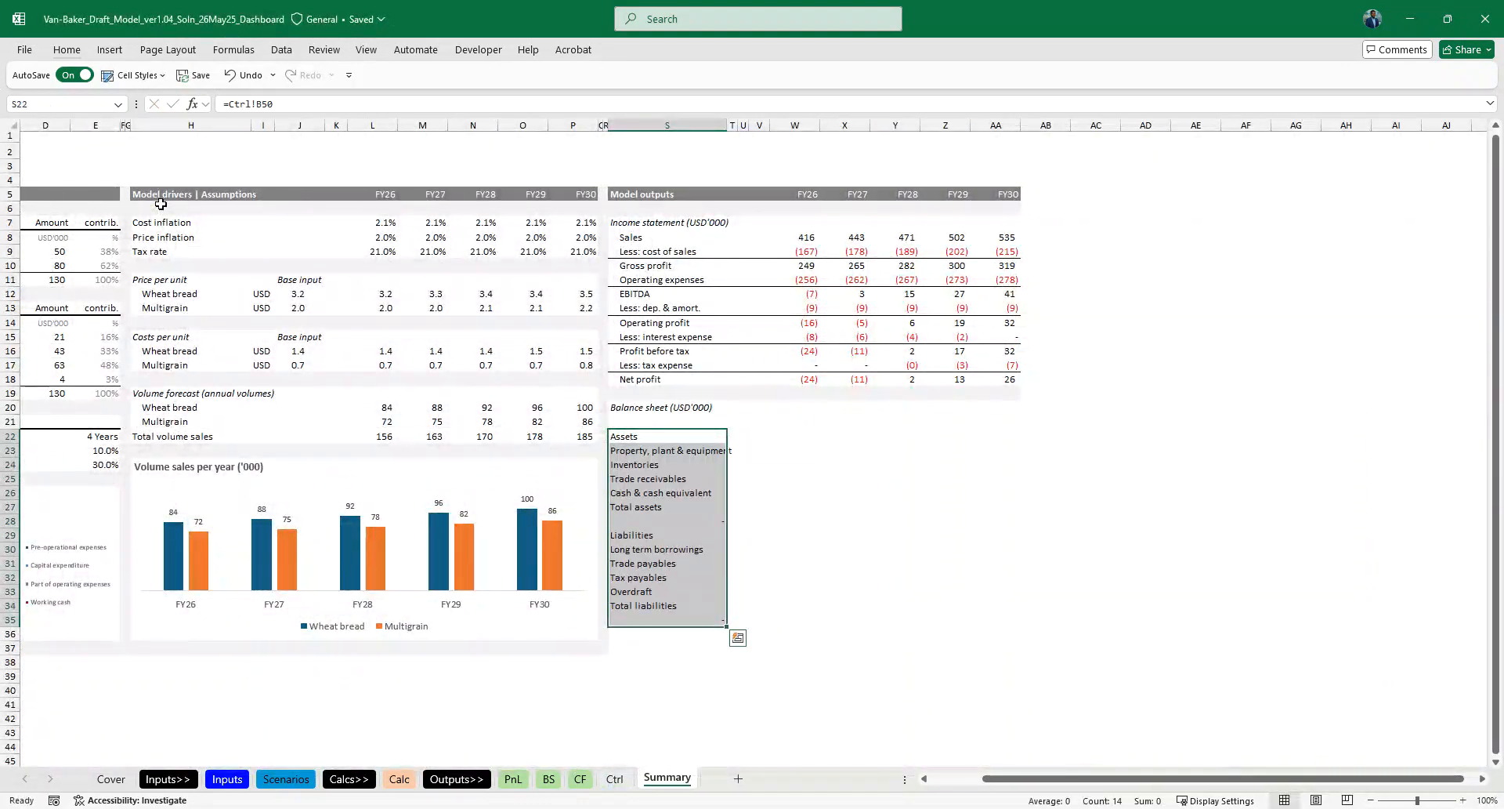
# - Extend the linked balance sheet labels from S22 down to S41 on the Summary sheet
pyautogui.hotkey('shift', 'Up')
pyautogui.hotkey('shift', 'Up')
pyautogui.hotkey('shift', 'Up')
pyautogui.hotkey('shift', 'Up')
pyautogui.hotkey('shift', 'Up')
pyautogui.hotkey('shift', 'Up')
pyautogui.hotkey('shift', 'Up')
pyautogui.hotkey('shift', 'Up')
pyautogui.hotkey('shift', 'Up')
pyautogui.hotkey('shift', 'Up')
pyautogui.hotkey('shift', 'Up')
pyautogui.hotkey('shift', 'Up')
pyautogui.hotkey('shift', 'Up')
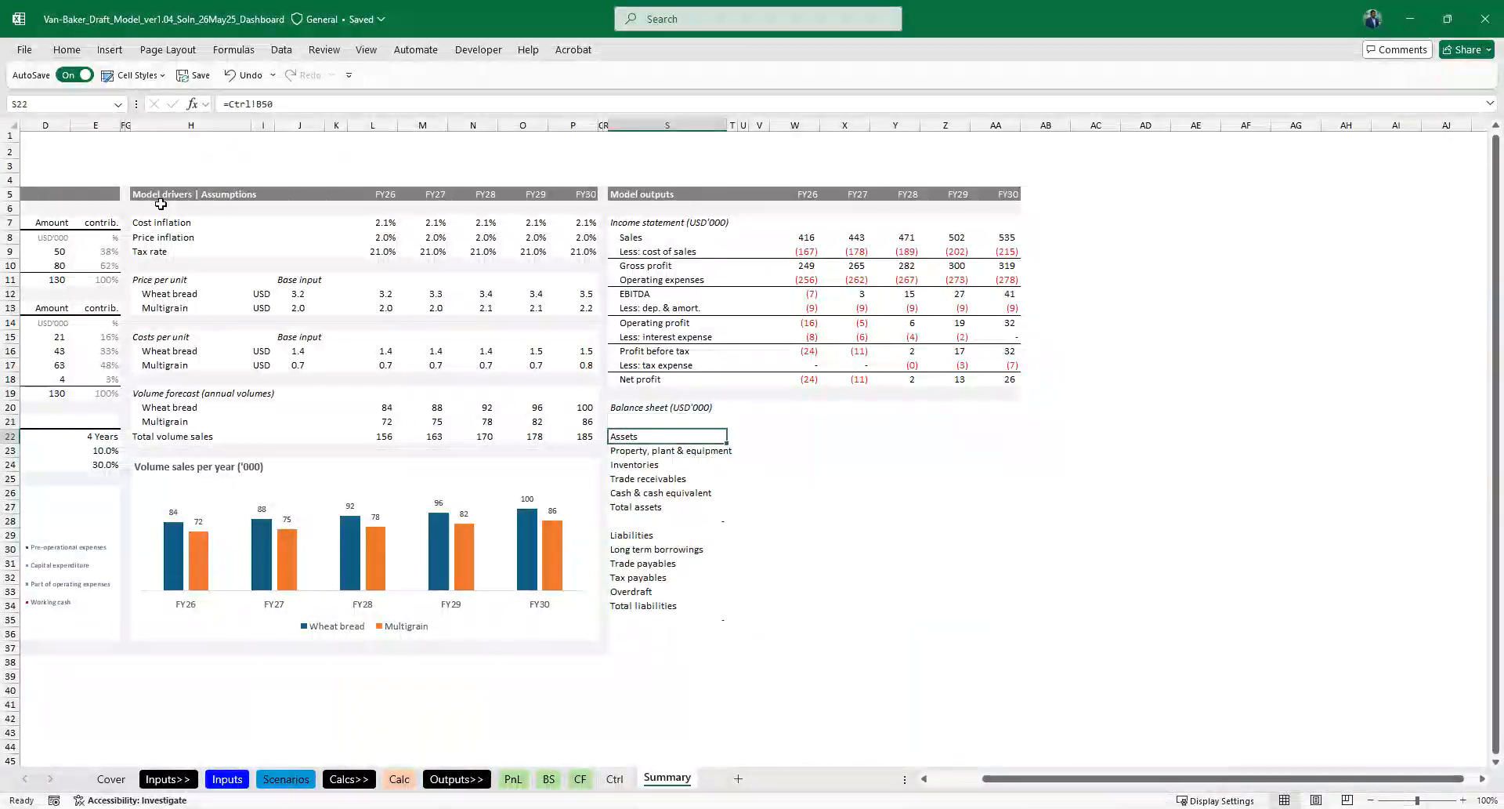
pyautogui.hotkey('ctrl', 'shift', 'Down')
pyautogui.hotkey('ctrl', 'shift', 'Down')
pyautogui.hotkey('ctrl', 'shift', 'Up')
pyautogui.scroll(2, 403, 252)
pyautogui.hotkey('shift', 'Down')
pyautogui.hotkey('shift', 'Down')
pyautogui.hotkey('shift', 'Down')
pyautogui.hotkey('shift', 'Down')
pyautogui.hotkey('shift', 'Down')
pyautogui.hotkey('shift', 'Down')
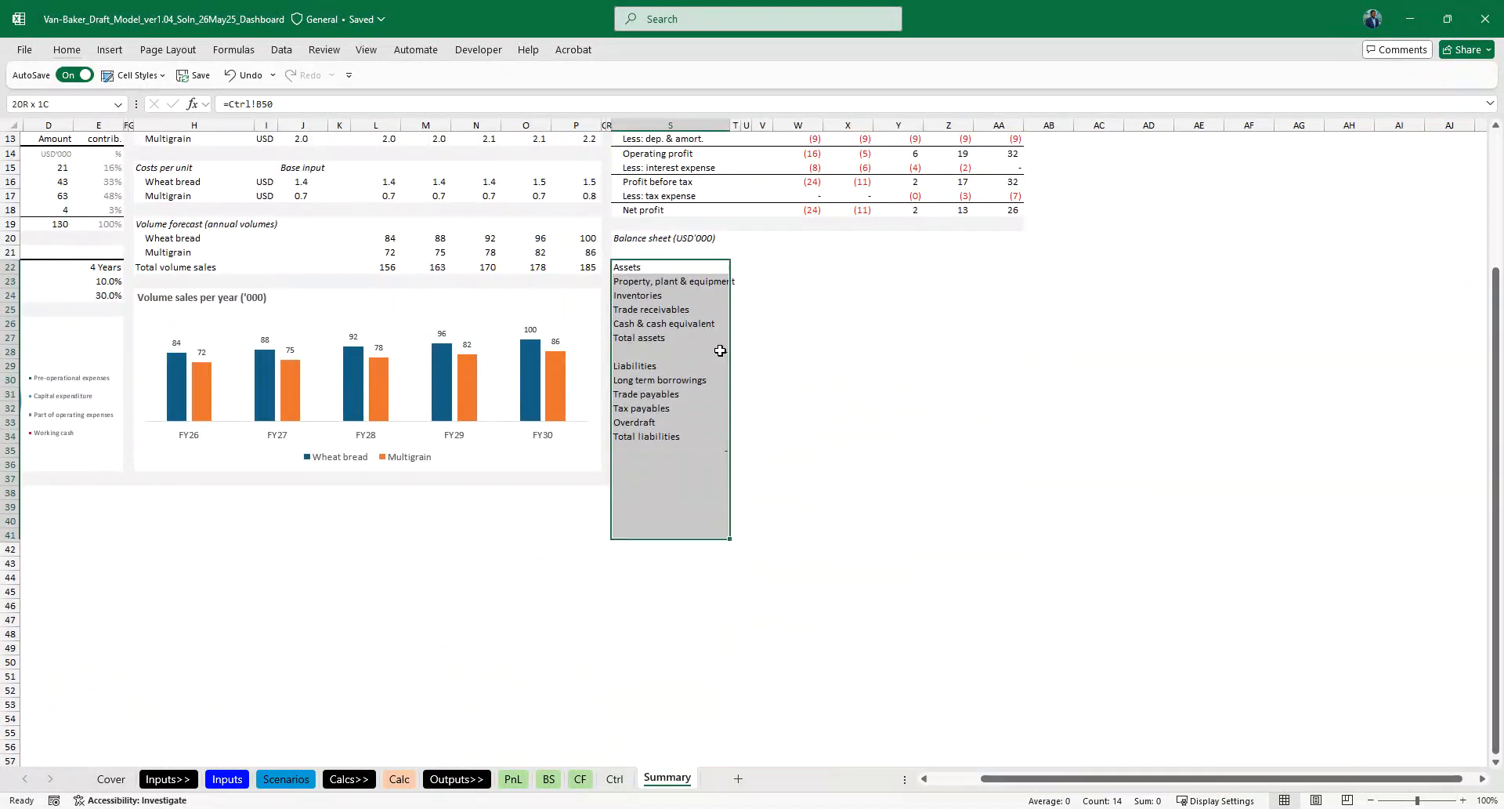
# - Clear the label links that point to blank rows in S28, S35 and S41
pyautogui.press('Down')
pyautogui.press('Down')
pyautogui.press('Down')
pyautogui.press('Down')
pyautogui.press('Down')
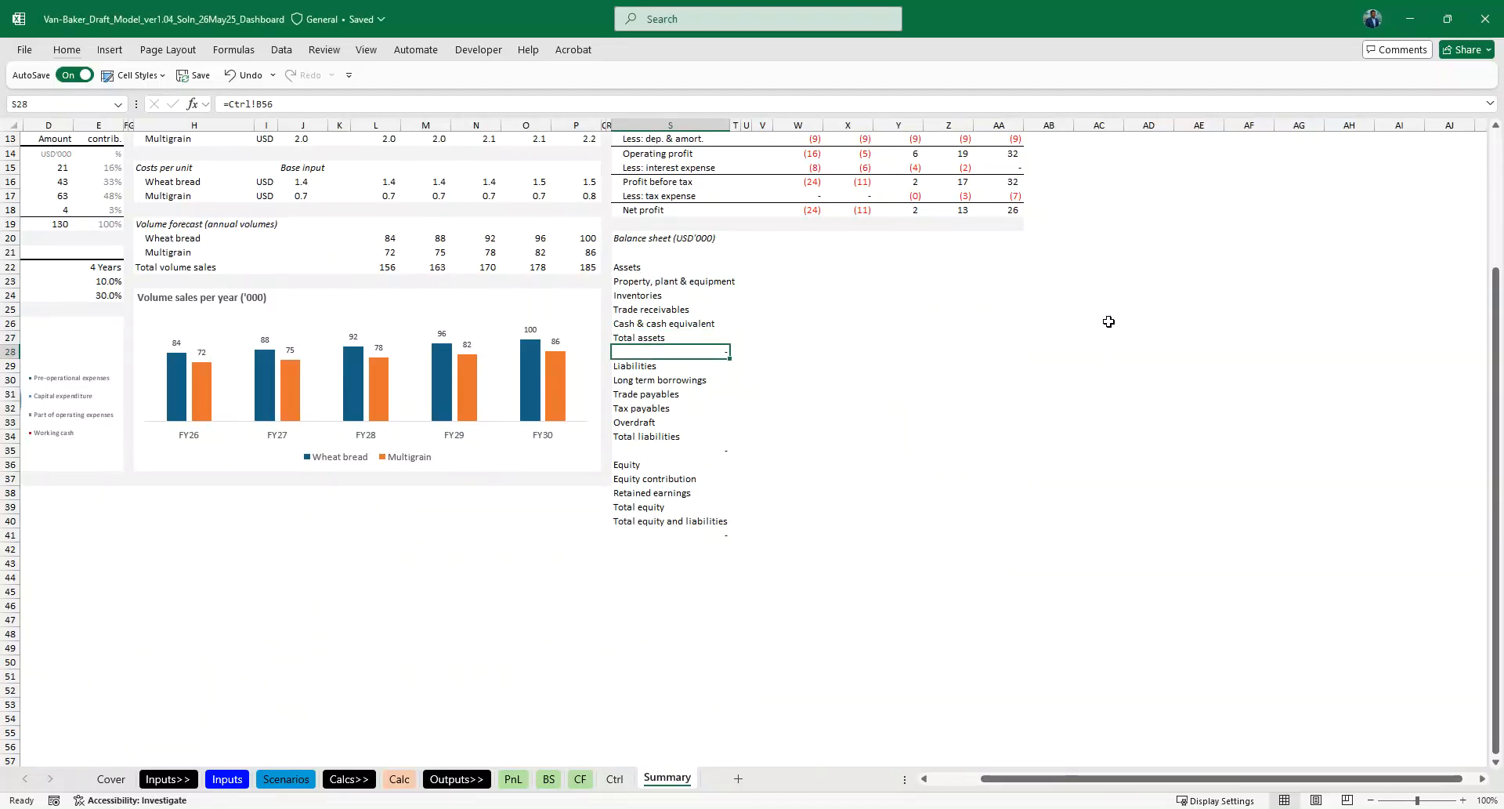
pyautogui.press('Down')
pyautogui.press('Down')
pyautogui.press('Down')
pyautogui.press('Down')
pyautogui.press('Down')
pyautogui.press('Down')
pyautogui.press('Down')
pyautogui.scroll(3, 1109, 321)
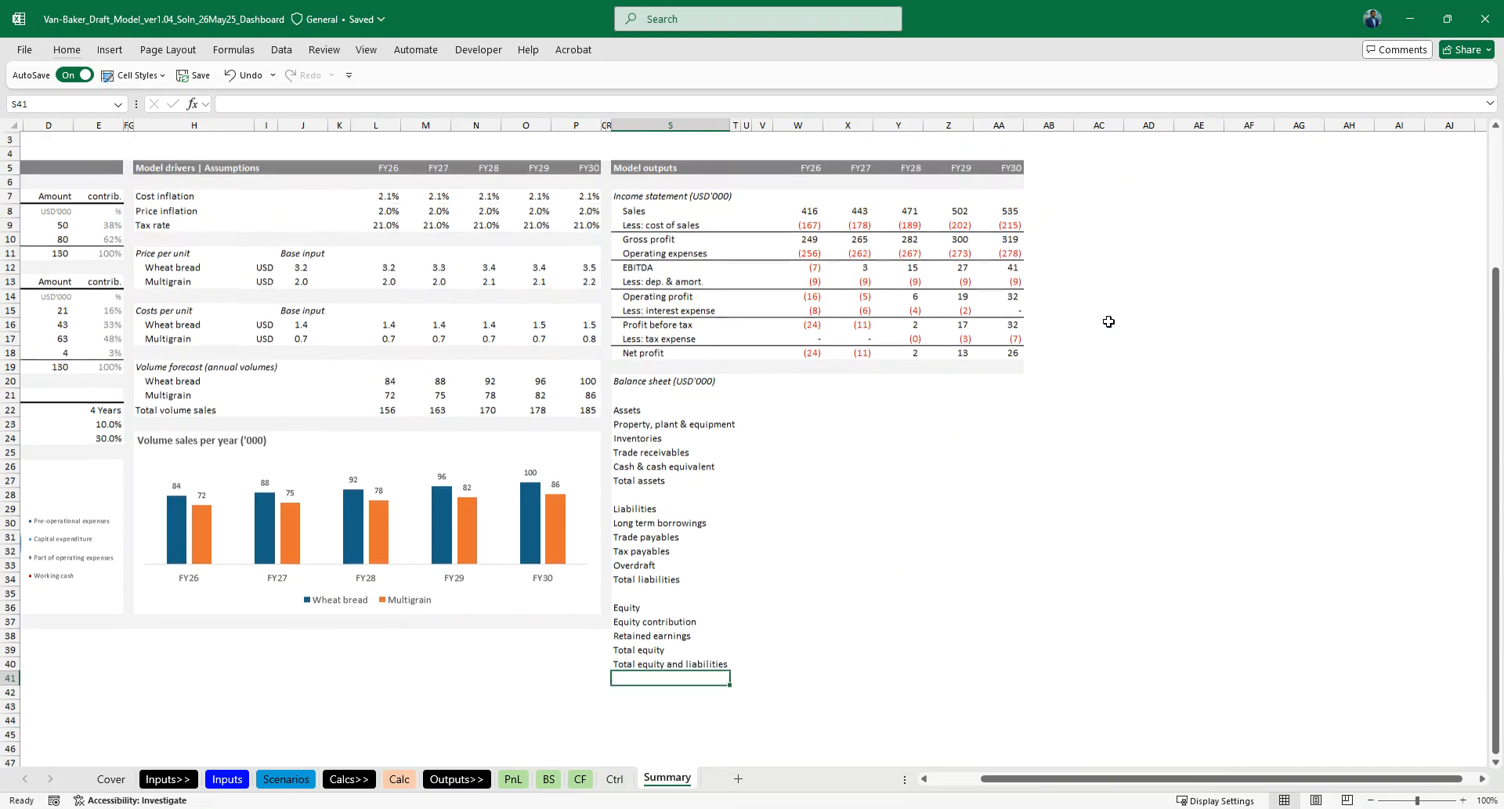
# - Change the Balance sheet heading in S20 to Cash flow statement (USD'000)
pyautogui.hscroll(3, 739, 400)
pyautogui.hscroll(2, 740, 400)
pyautogui.click(464, 383)
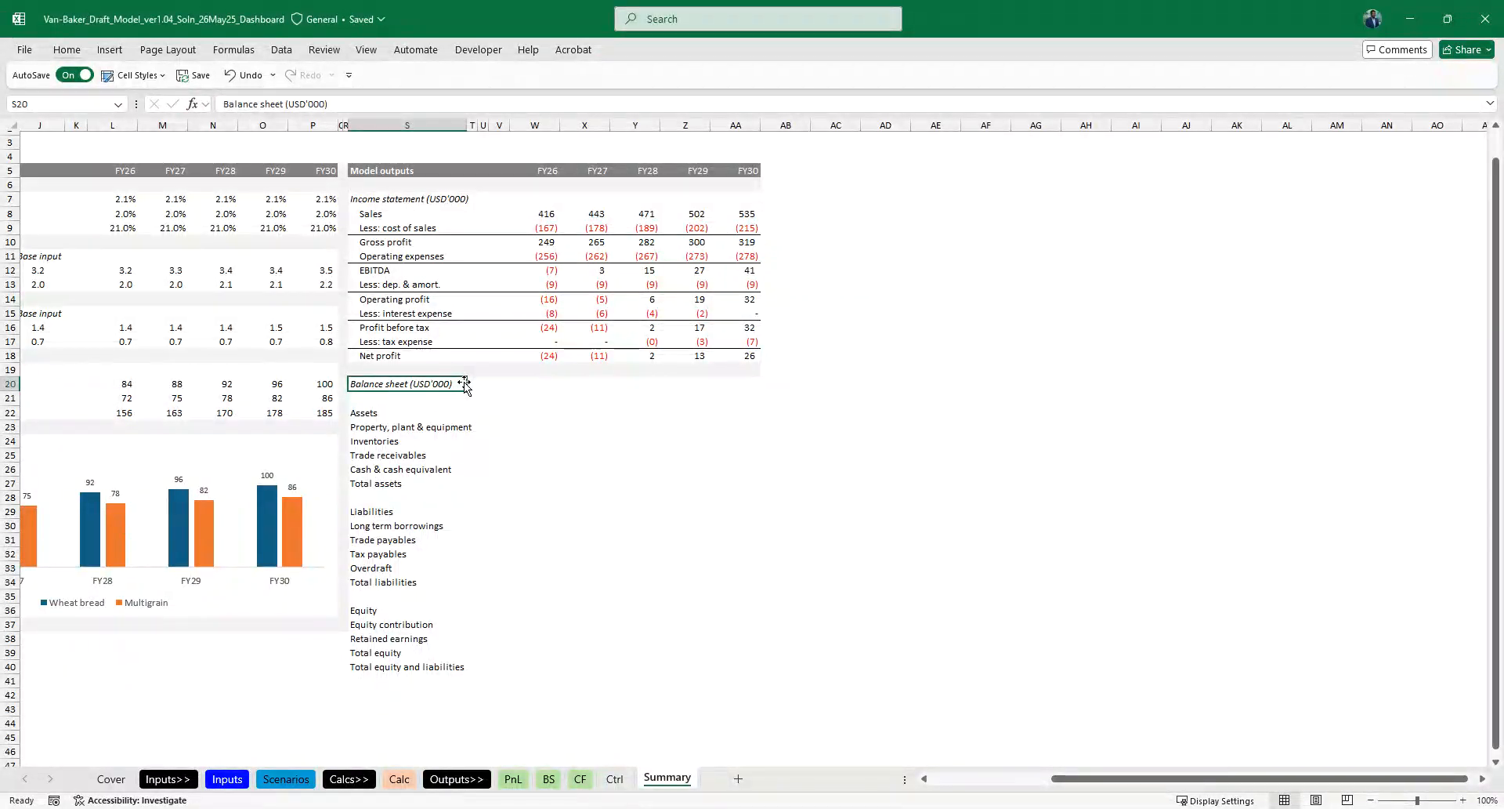
pyautogui.hscroll(-6, 463, 383)
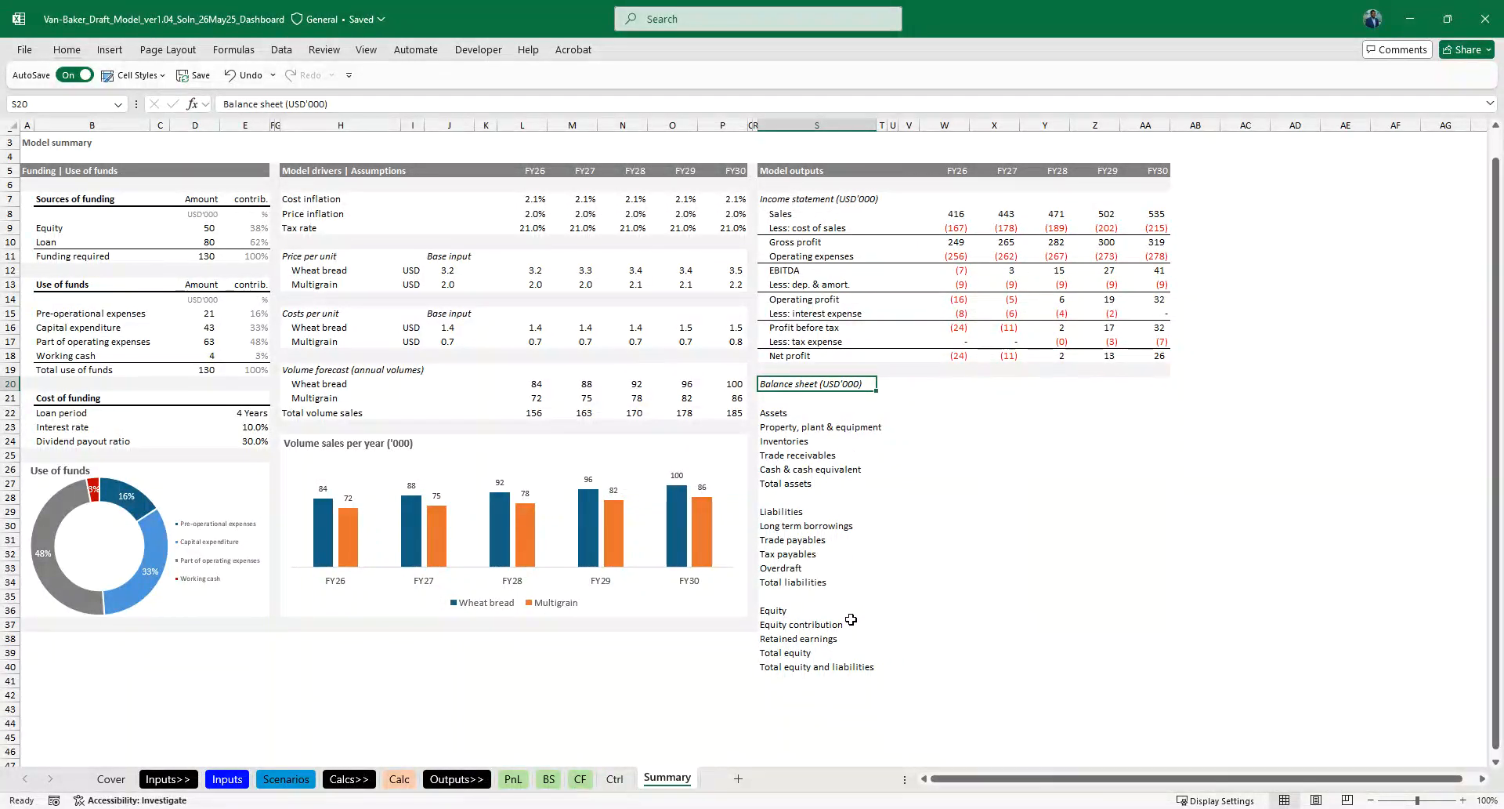
pyautogui.keyDown('ctrl'); pyautogui.scroll(1, 851, 619); pyautogui.keyUp('ctrl')
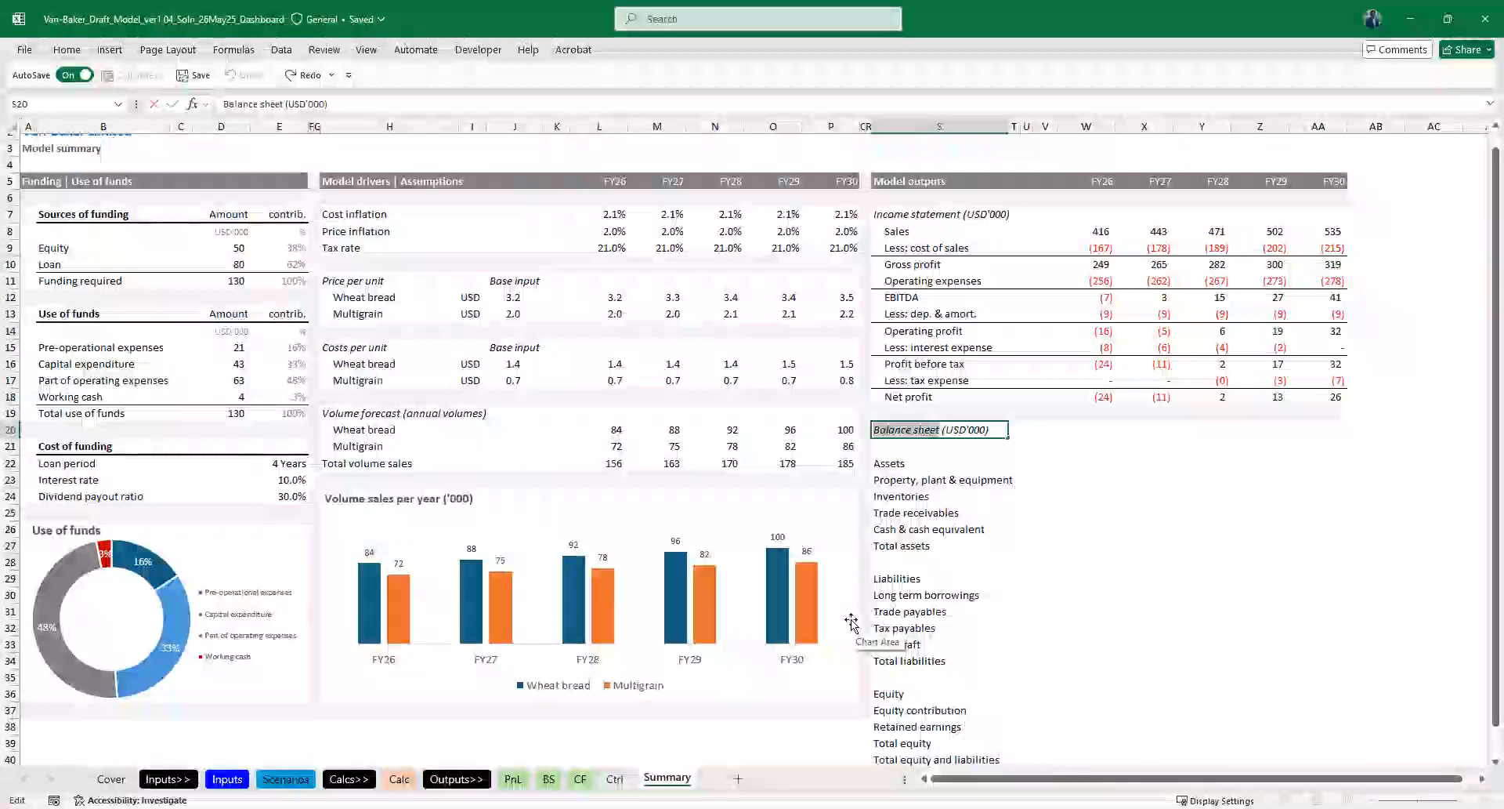
pyautogui.write('Cash flow statement')
pyautogui.press('Return')
pyautogui.press('Return')
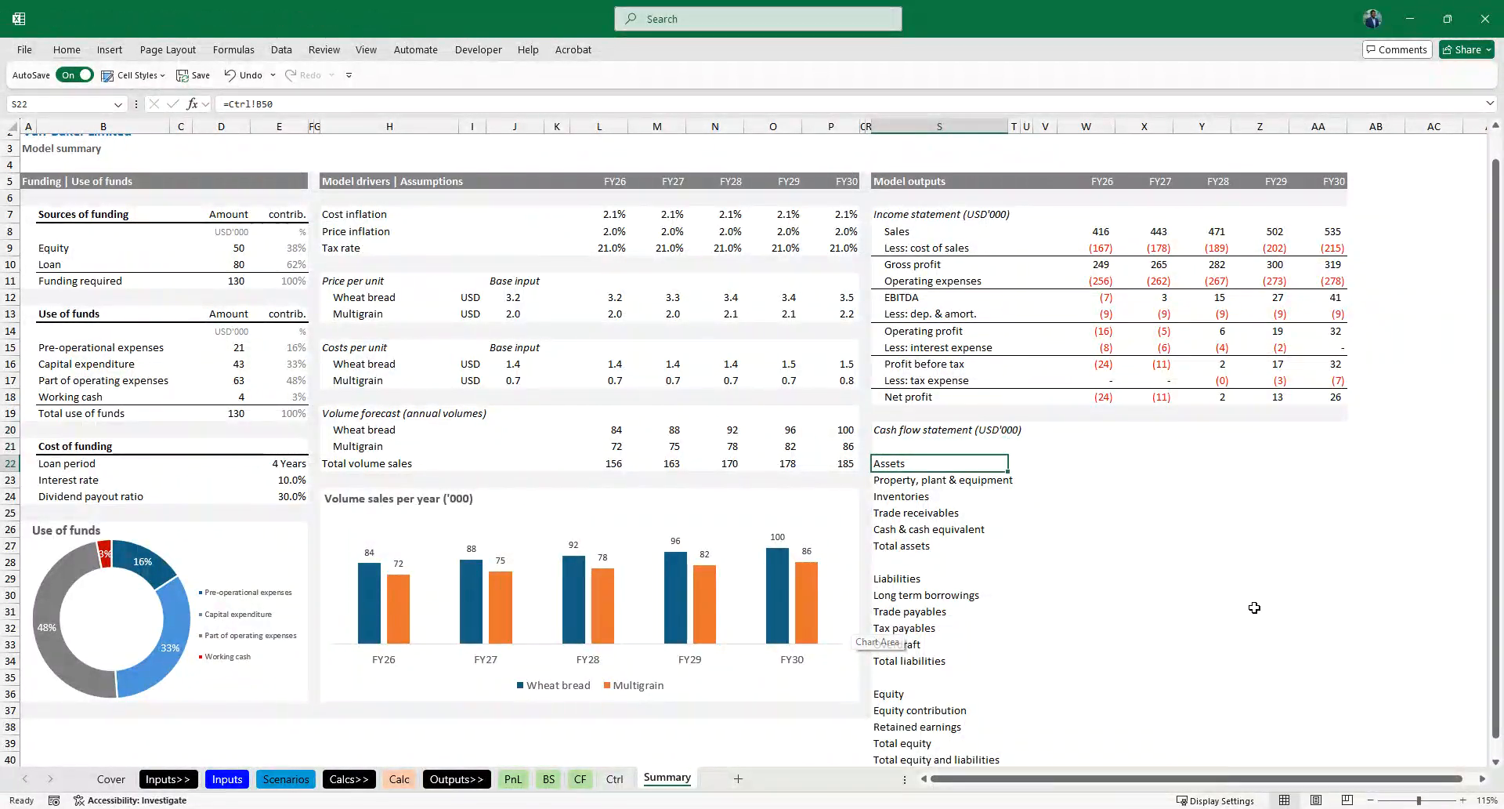
# - Delete the linked balance sheet labels from Assets to Total equity and liabilities on the Summary sheet
pyautogui.scroll(-1, 1264, 619)
pyautogui.scroll(-2, 868, 652)
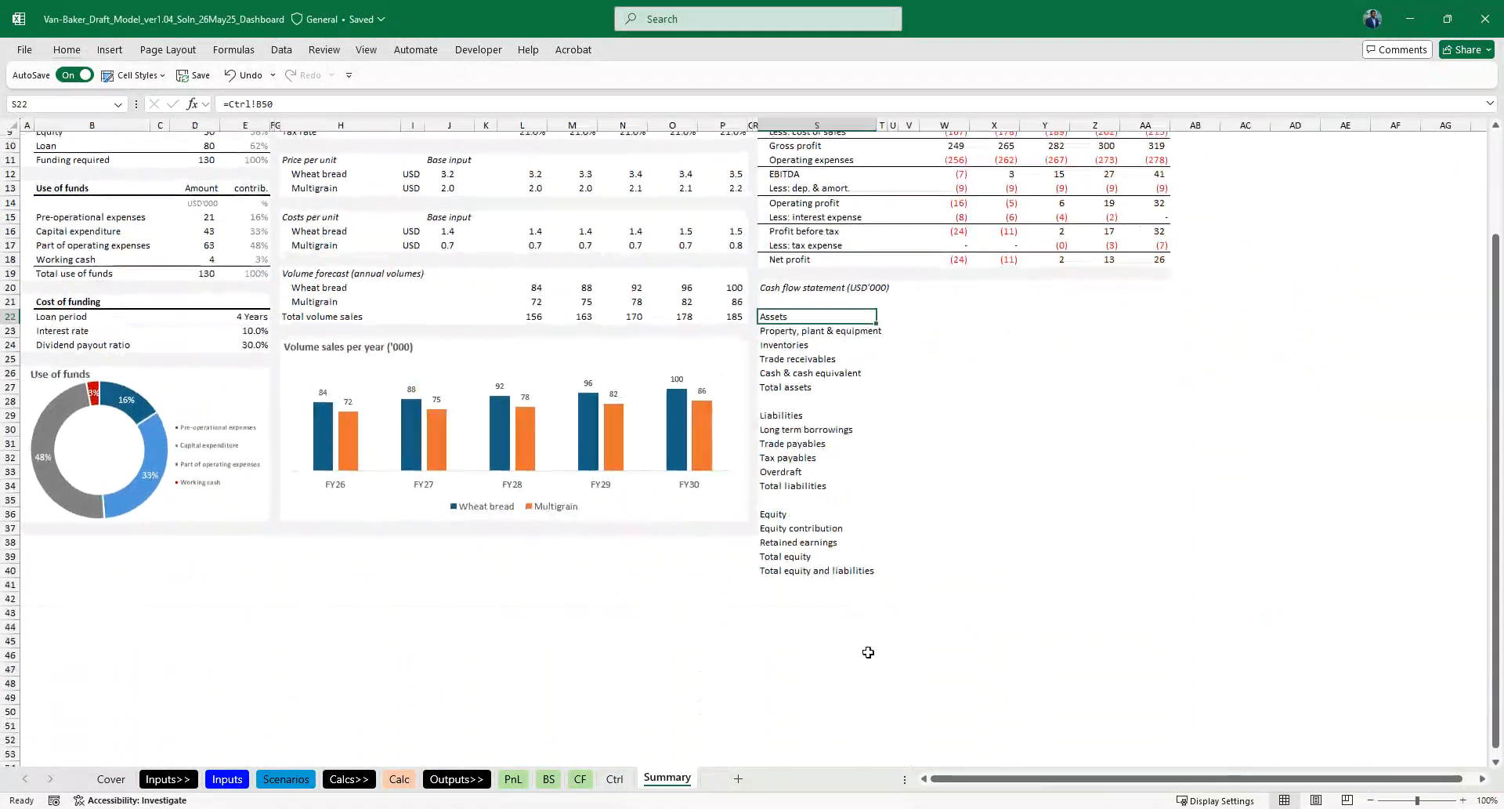
pyautogui.keyDown('shift'); pyautogui.click(784, 563); pyautogui.keyUp('shift')
pyautogui.hotkey('shift', 'Down')
pyautogui.press('Delete')
# - Copy the cash flow statement labels from Cash flow from operation to Ending cash balance, D12:D34 on the CF sheet
pyautogui.hotkey('ctrl', 'pageup')
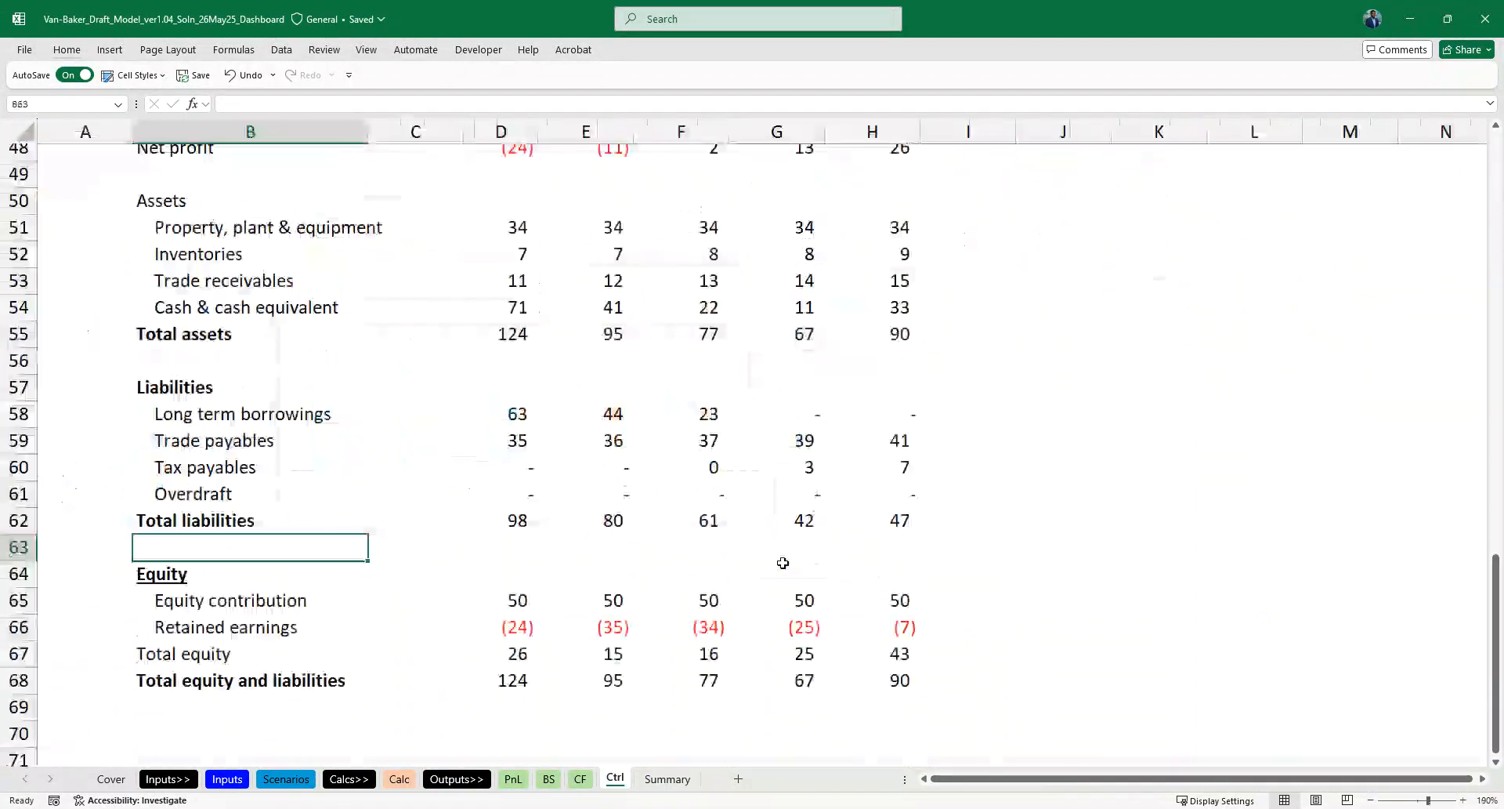
pyautogui.scroll(-1, 783, 563)
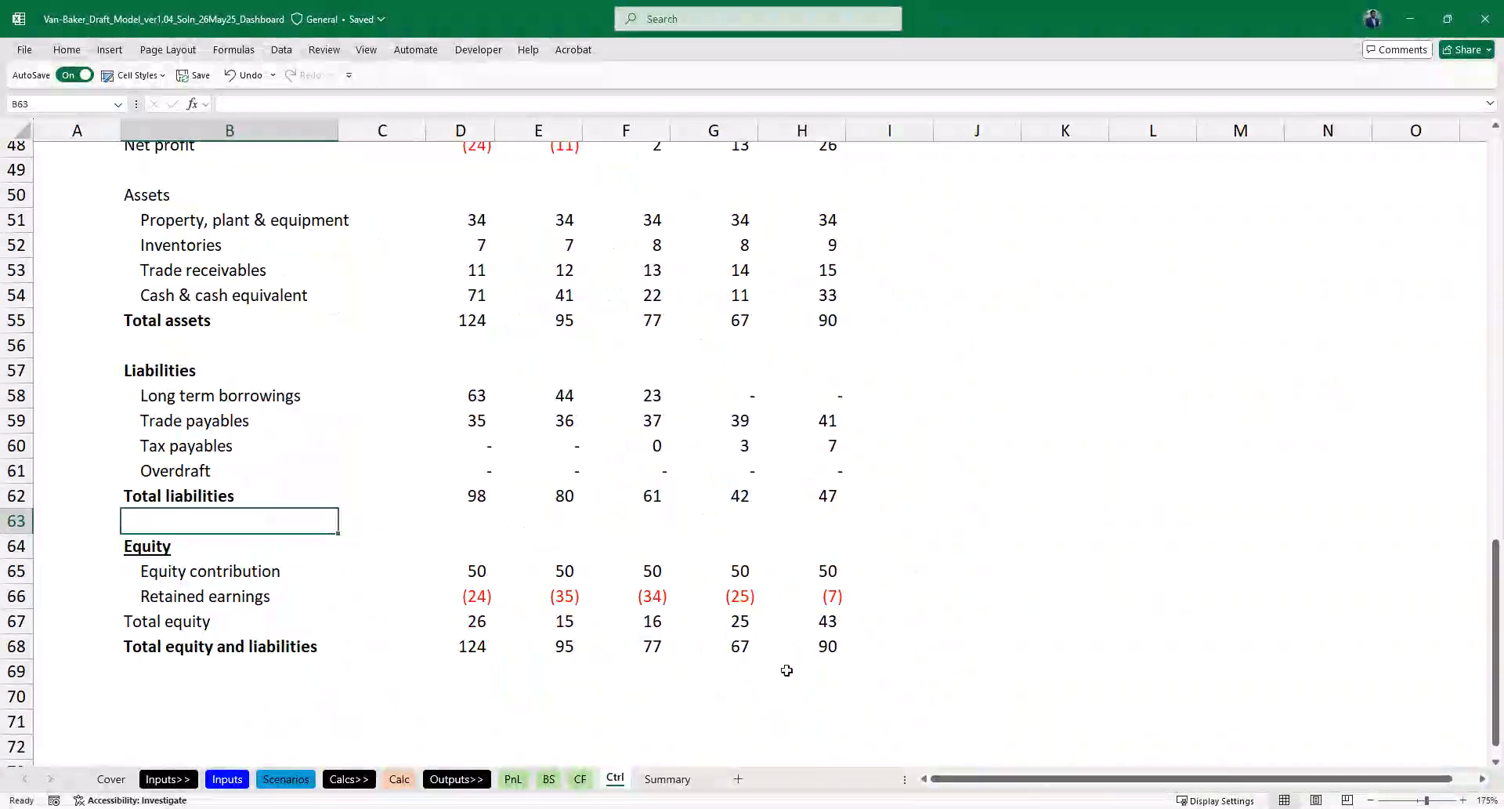
pyautogui.scroll(-1, 786, 670)
pyautogui.scroll(-4, 255, 534)
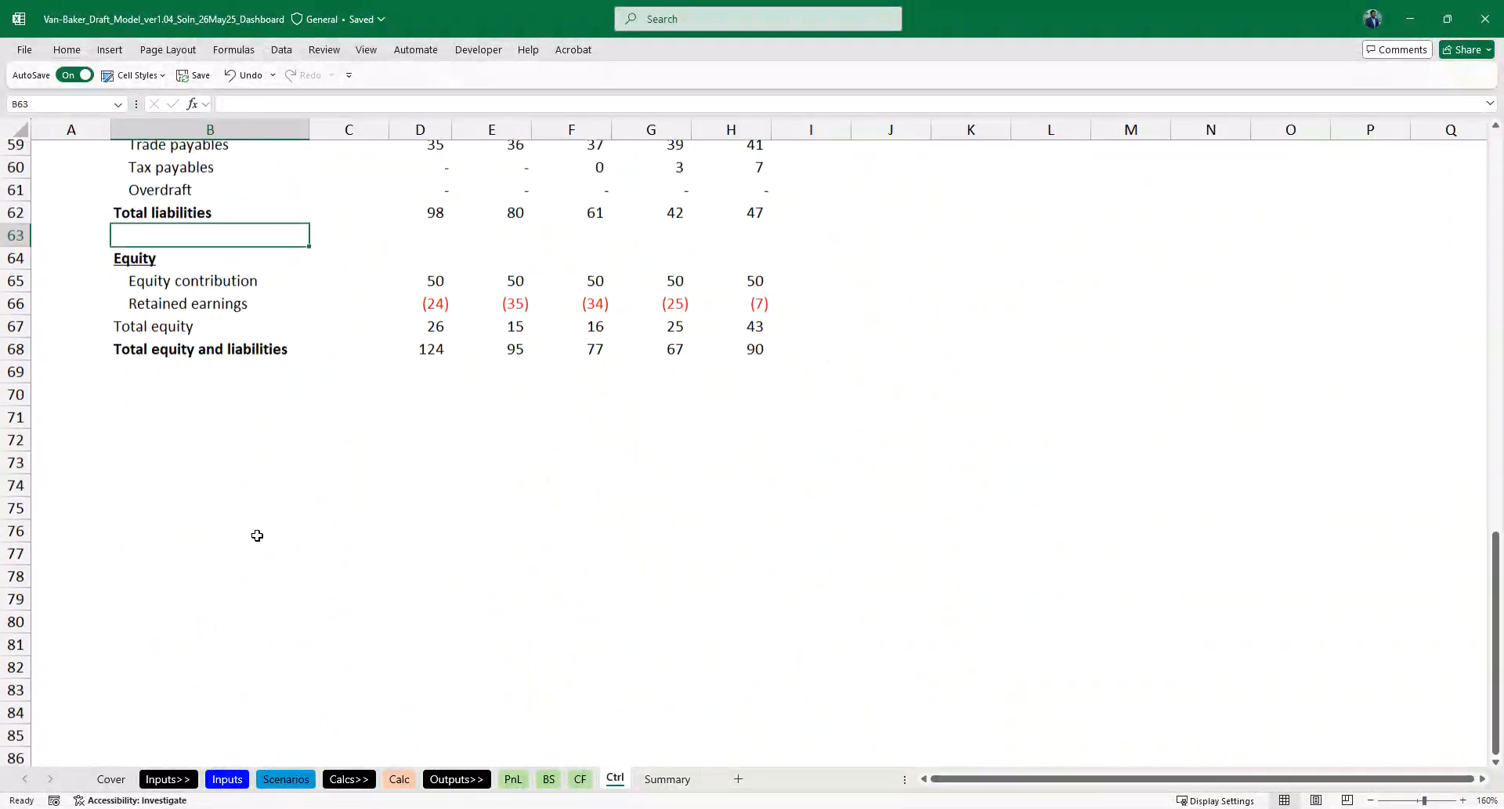
pyautogui.press('Up')
pyautogui.press('Up')
pyautogui.press('Up')
pyautogui.press('Up')
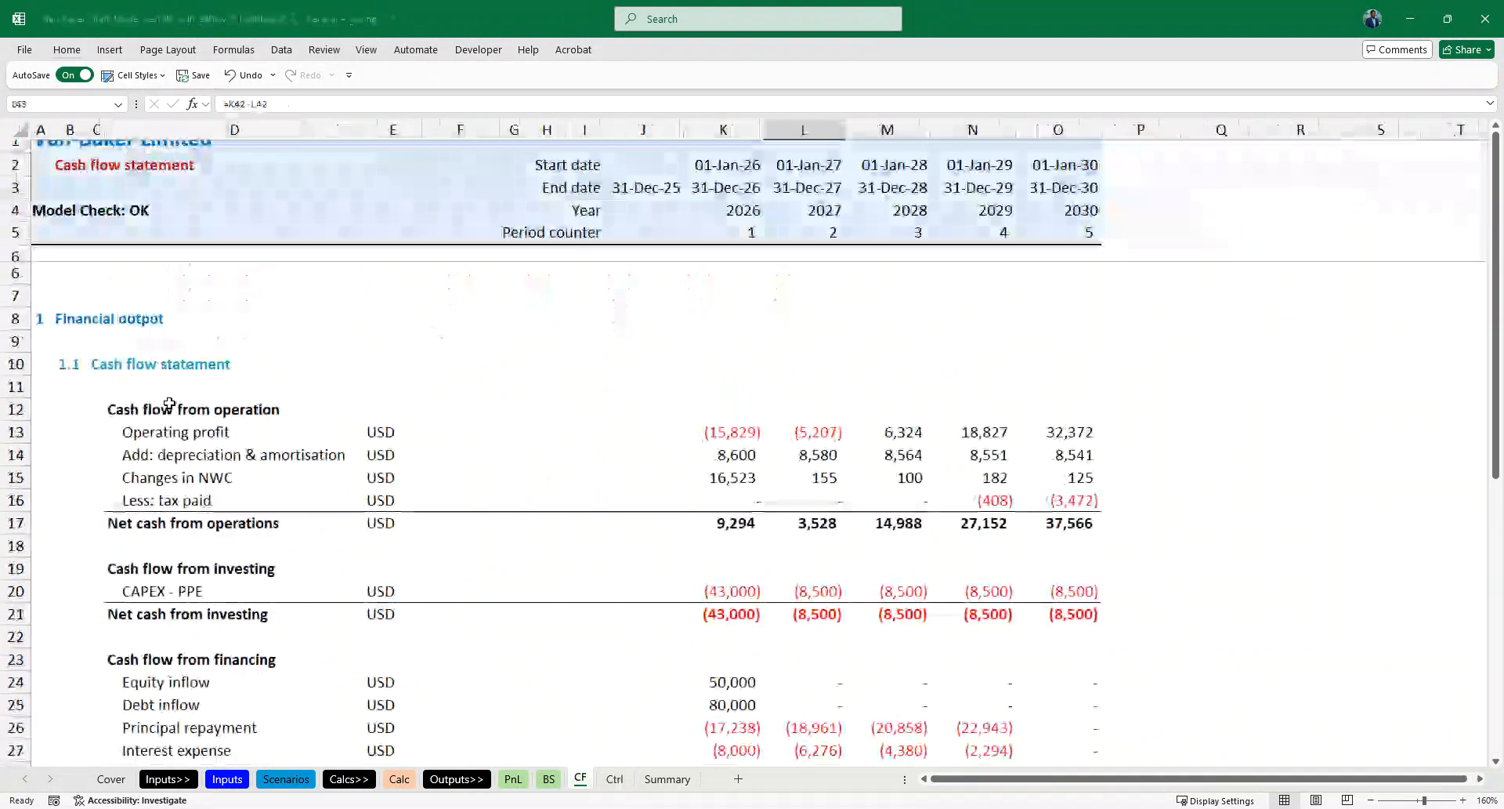
pyautogui.click(112, 321)
pyautogui.scroll(-3, 112, 321)
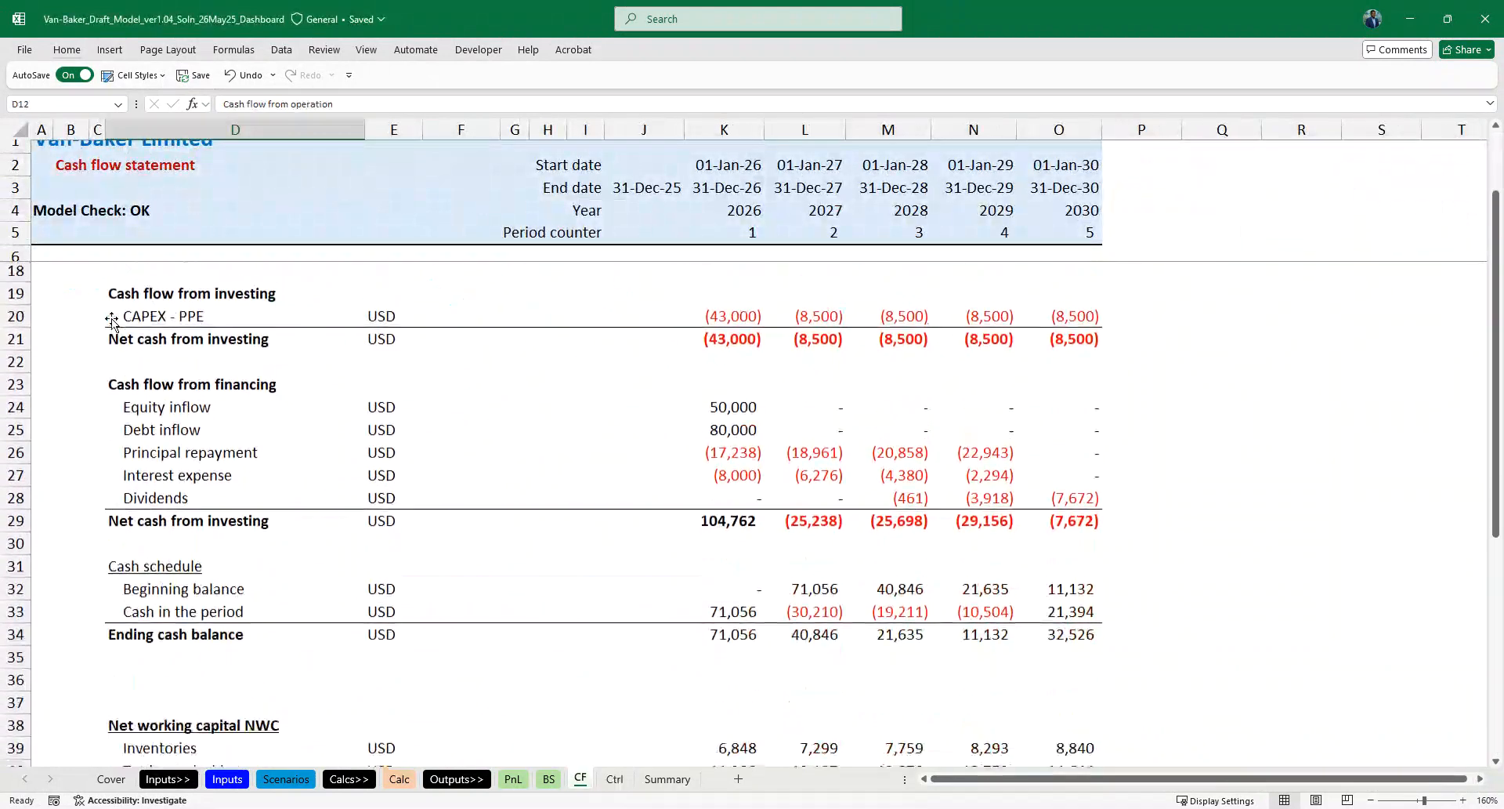
pyautogui.keyDown('shift'); pyautogui.click(193, 613); pyautogui.keyUp('shift')
pyautogui.hotkey('ctrl', 'c')
# - Paste the cash flow labels at B70 on the Ctrl sheet and remove their border lines
pyautogui.hotkey('ctrl', 'pagedown')
pyautogui.scroll(-3, 196, 616)
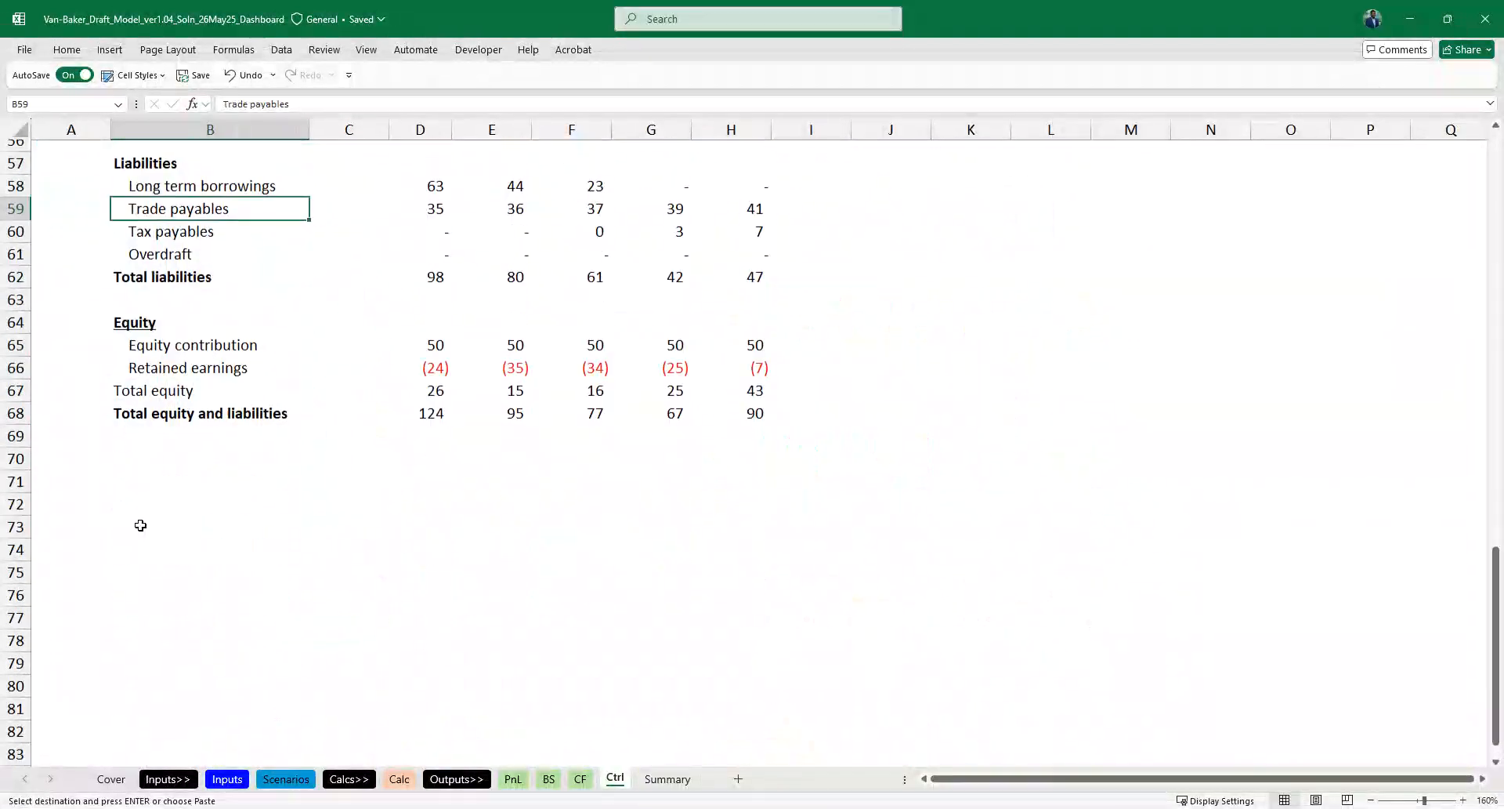
pyautogui.click(146, 458)
pyautogui.hotkey('ctrl', 'v')
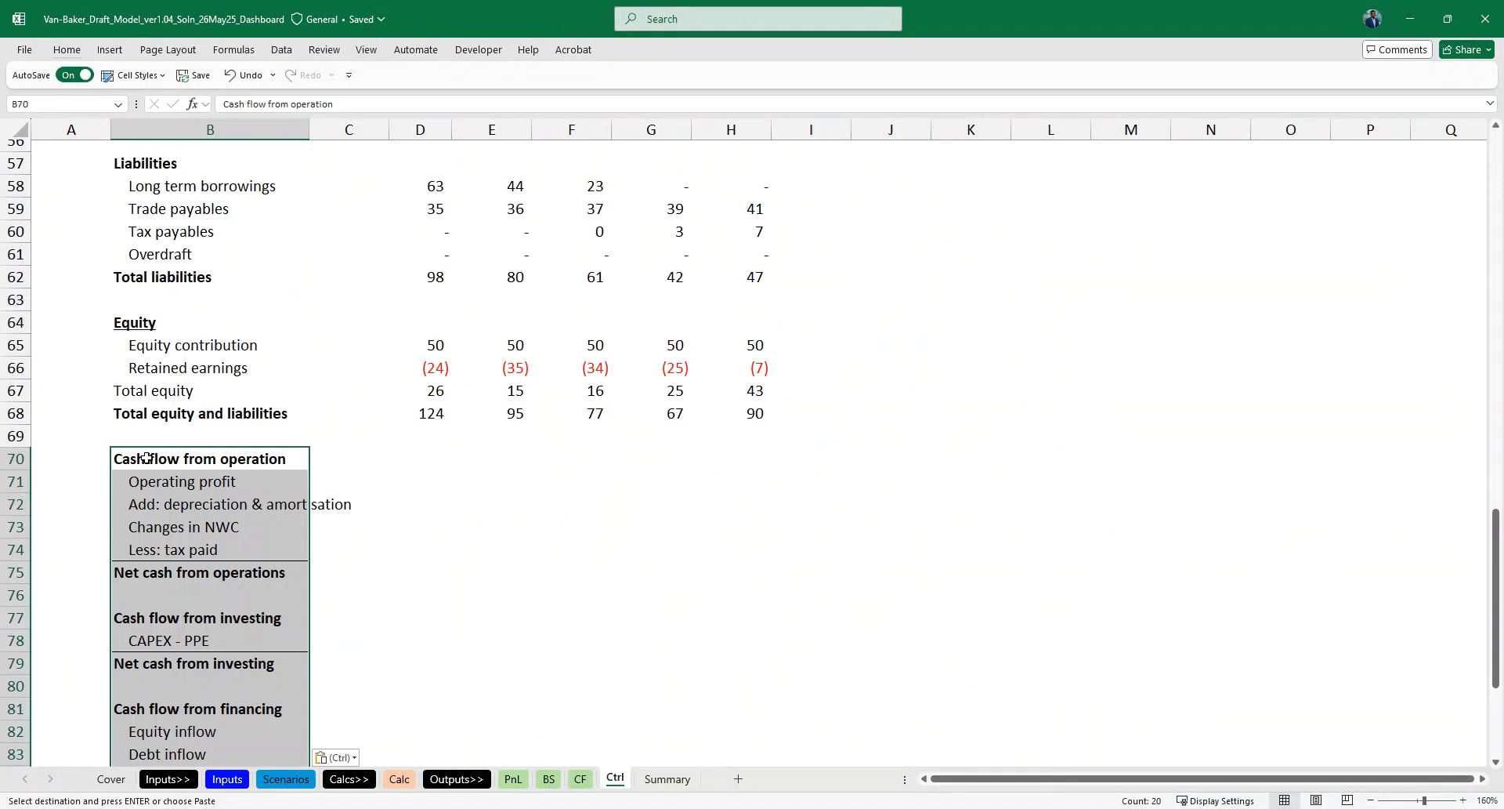
pyautogui.hotkey('ctrl', 'z')
# - Link Operating profit in D71 to =CF!K13/Thousand and extend the formula across to H71
pyautogui.press('Right')
pyautogui.press('Right')
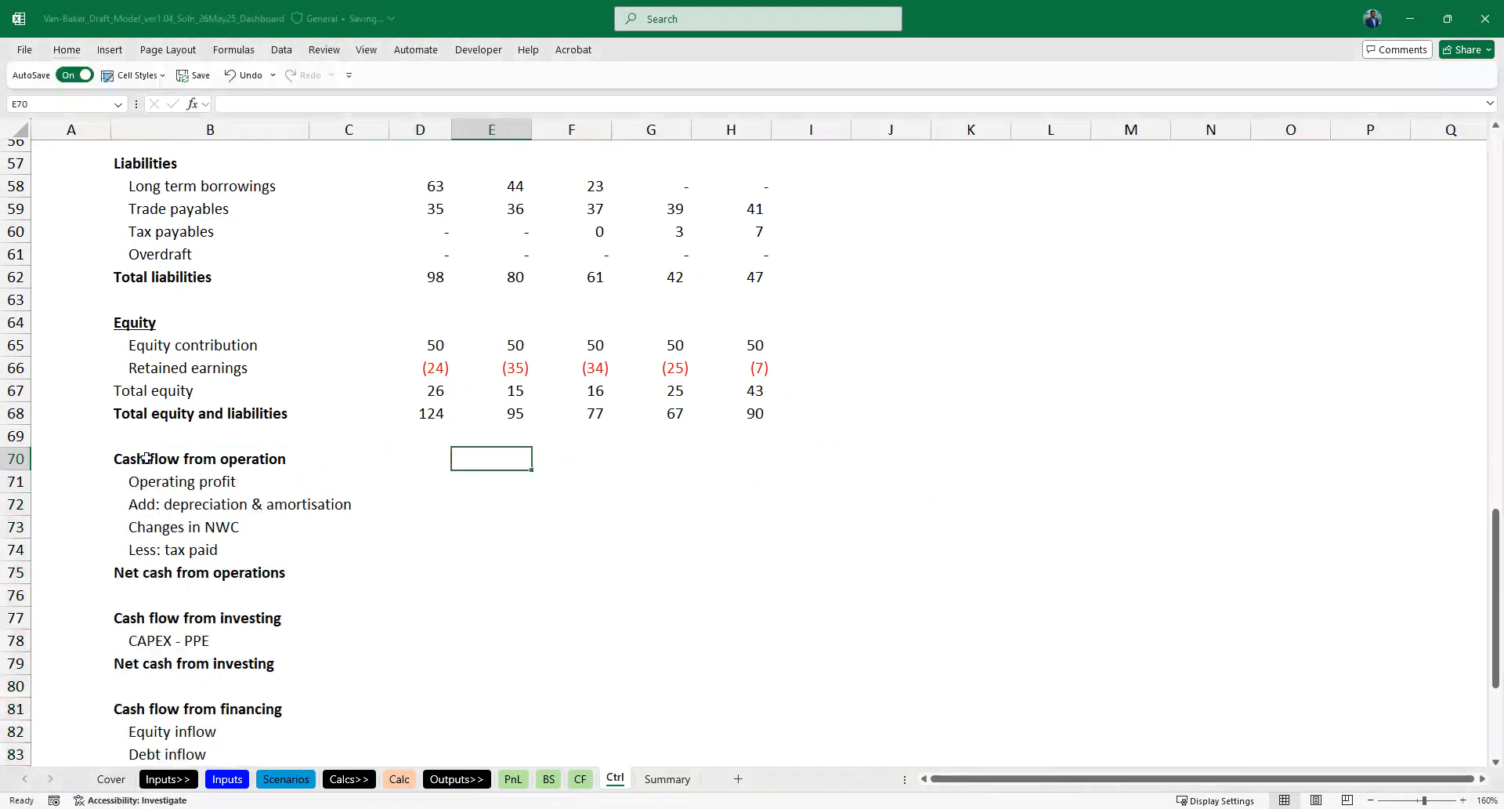
pyautogui.write('=')
pyautogui.hotkey('ctrl', 'pageup')
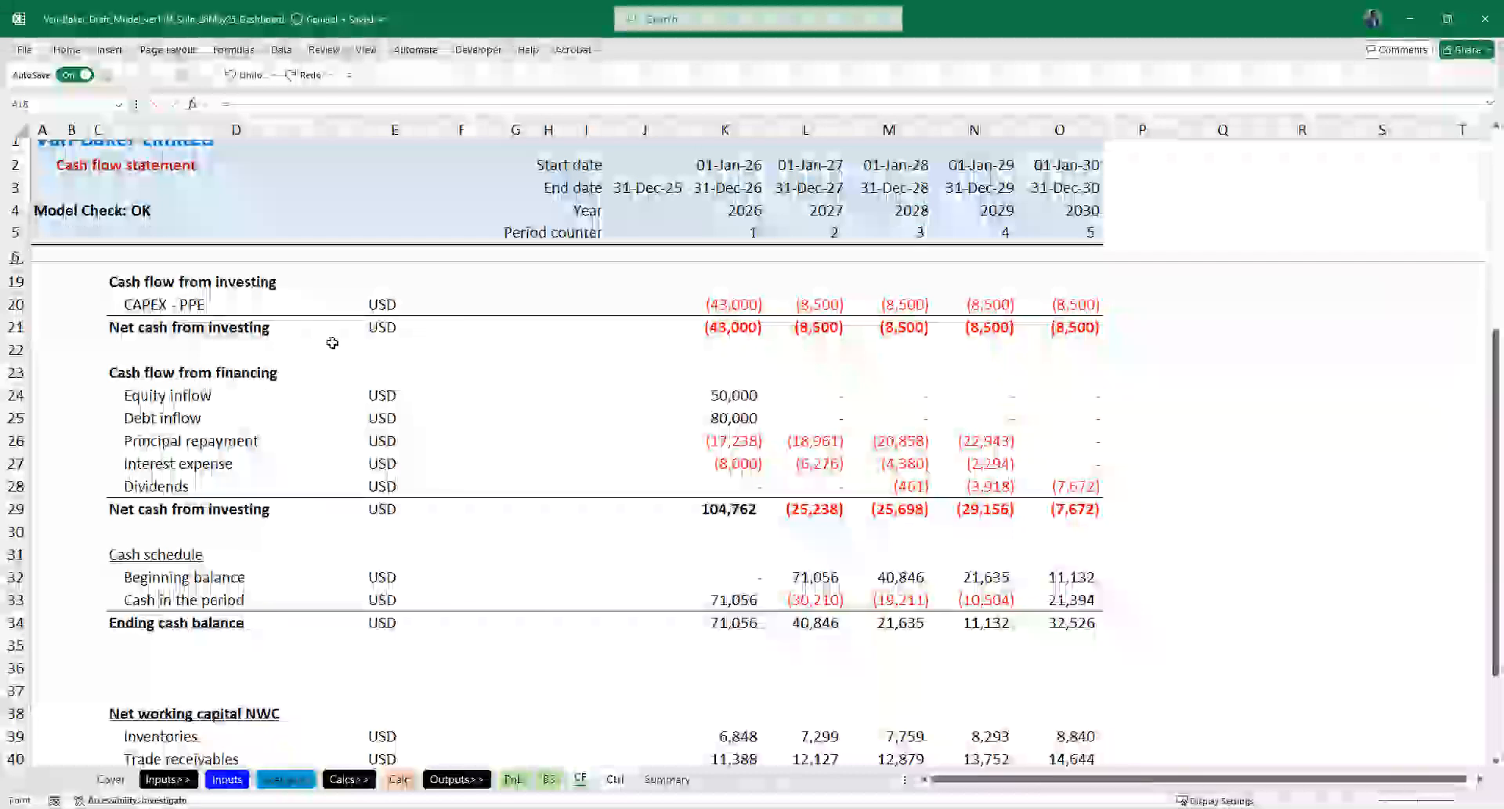
pyautogui.click(714, 396)
pyautogui.write('/Thousand')
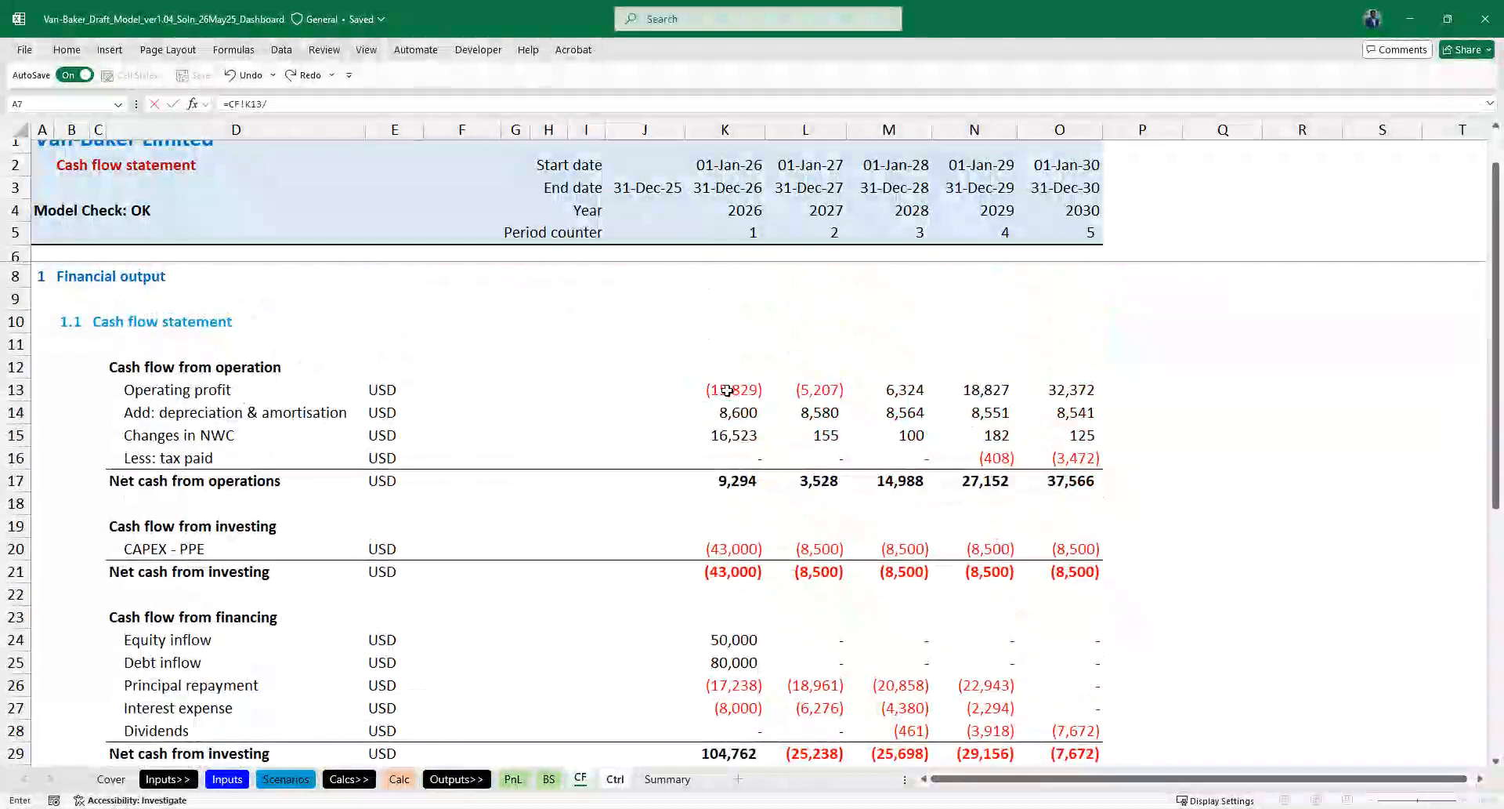
pyautogui.hotkey('ctrl', 'Return')
pyautogui.hotkey('shift', 'Right')
pyautogui.hotkey('shift', 'Right')
pyautogui.hotkey('shift', 'Right')
pyautogui.hotkey('shift', 'Right')
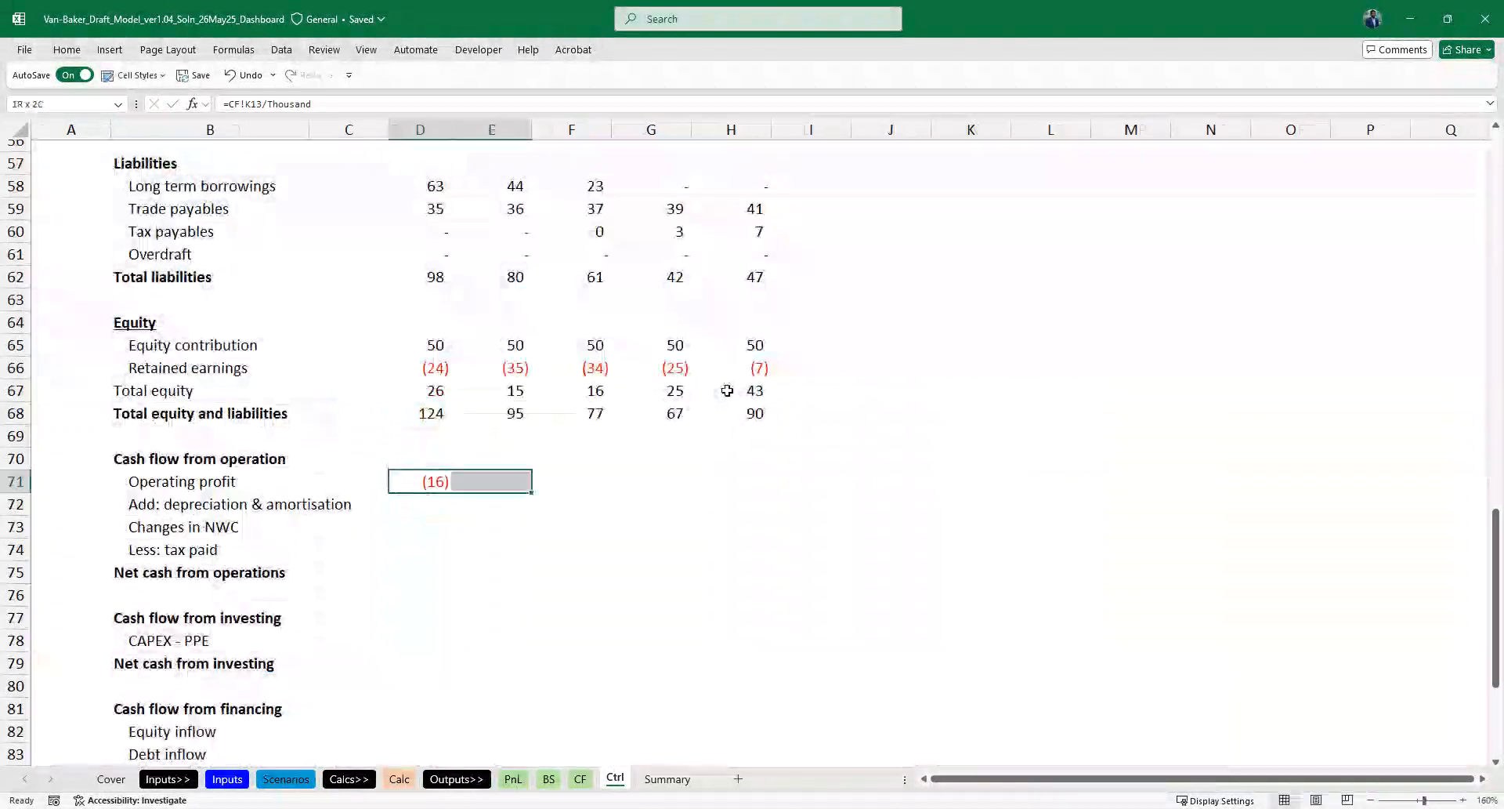
# - Copy the D71:H71 formulas to the remaining operating cash flow lines and Net cash from operations in rows 72 to 75
pyautogui.press('Down')
pyautogui.hotkey('ctrl', 'v')
pyautogui.press('Down')
pyautogui.hotkey('ctrl', 'v')
pyautogui.press('Down')
pyautogui.hotkey('ctrl', 'v')
# - Paste the same formulas into CAPEX - PPE and Net cash from investing in rows 78 and 79
pyautogui.press('Down')
pyautogui.hotkey('ctrl', 'v')
pyautogui.press('Down')
pyautogui.press('Down')
pyautogui.press('Down')
pyautogui.hotkey('ctrl', 'v')
pyautogui.press('Down')
# - Paste the same formulas into Equity inflow and Debt inflow in rows 82 and 83
pyautogui.hotkey('ctrl', 'v')
pyautogui.scroll(-3, 727, 390)
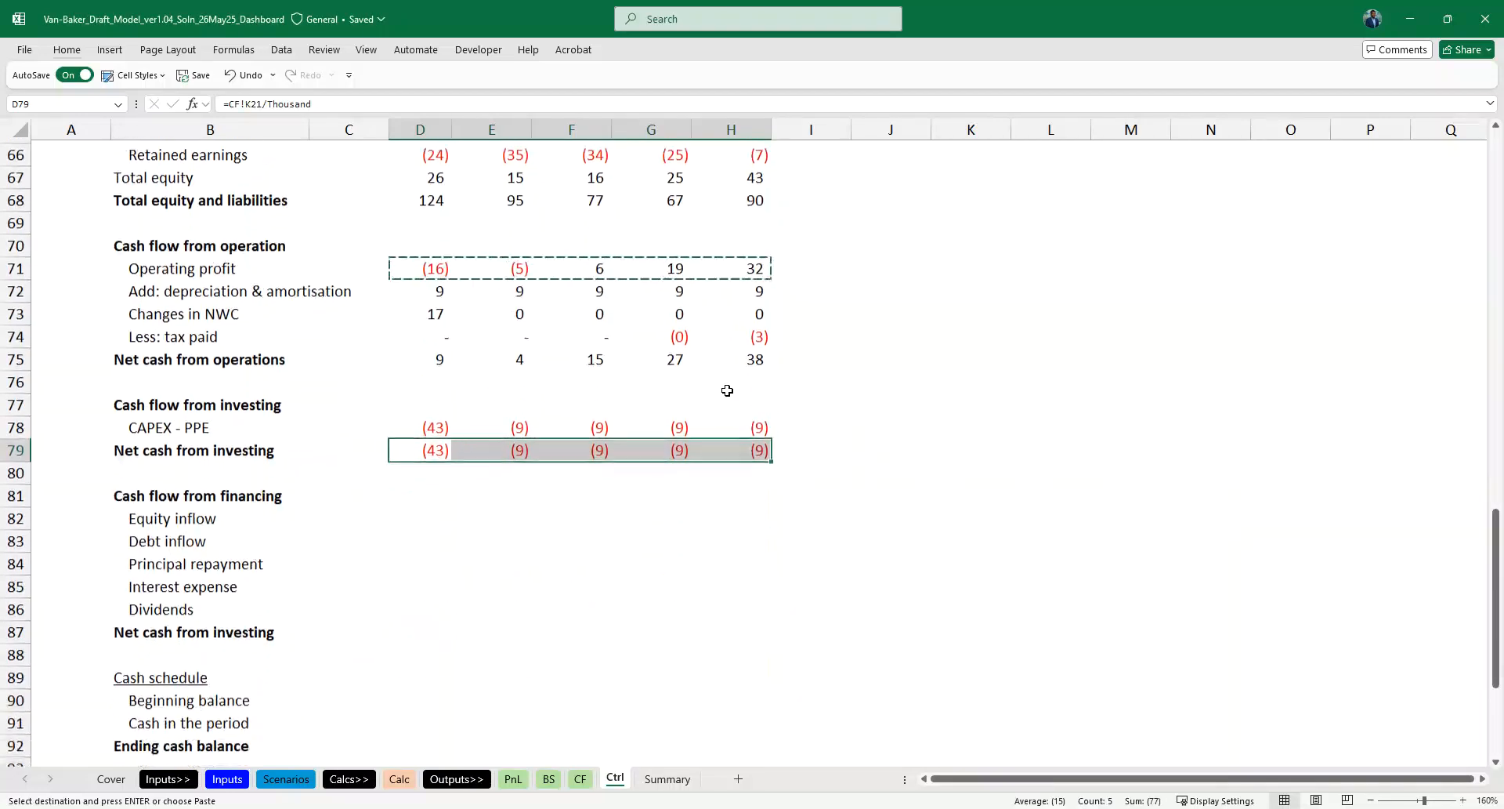
pyautogui.press('Down')
pyautogui.press('Down')
pyautogui.press('Down')
pyautogui.hotkey('ctrl', 'v')
pyautogui.press('Down')
# - Copy the Debt inflow formulas from D83:H83 to Principal repayment and Interest expense in rows 84 and 85
pyautogui.hotkey('ctrl', 'v')
pyautogui.press('Down')
pyautogui.hotkey('ctrl', 'v')
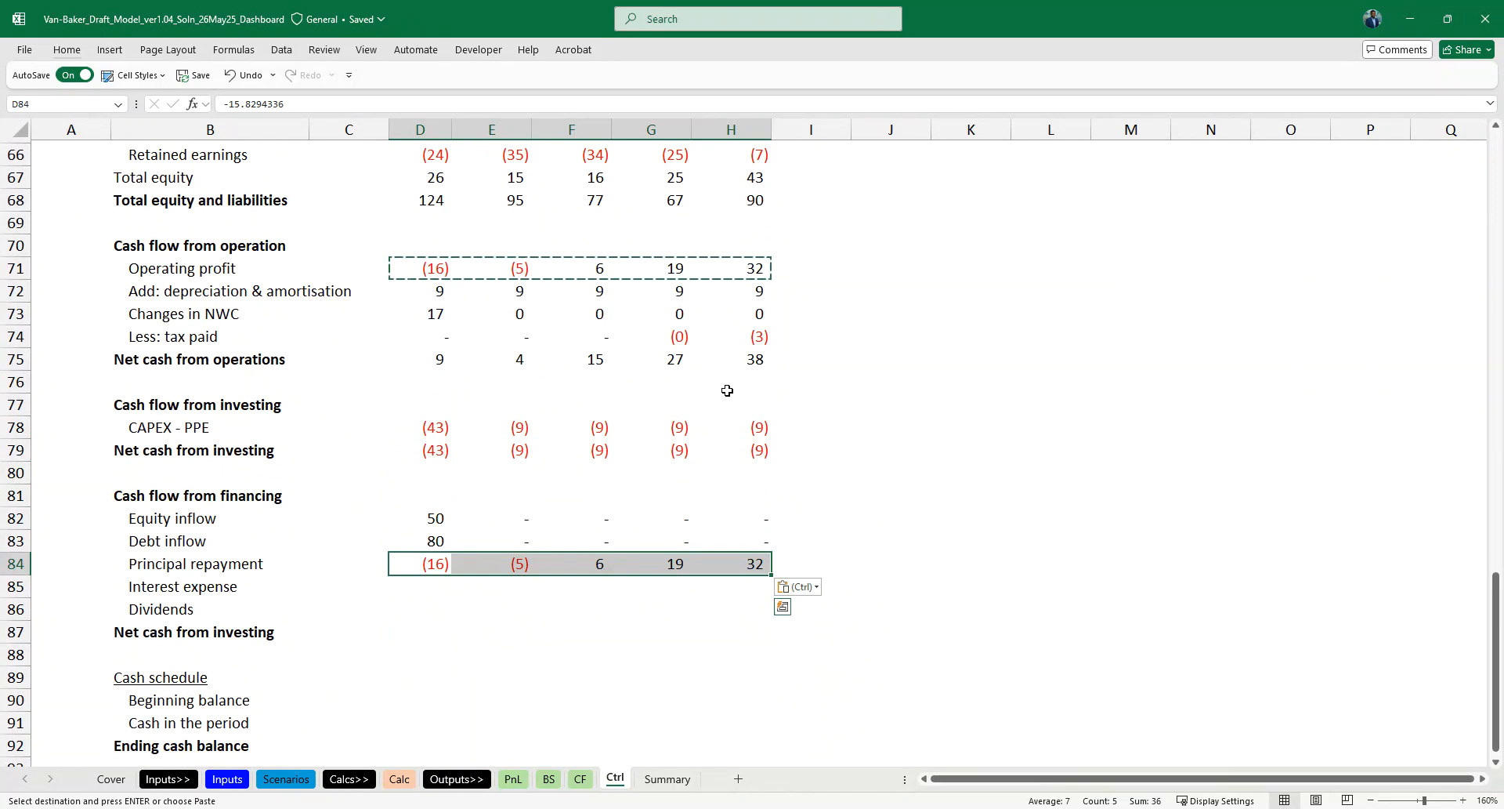
pyautogui.press('Up')
pyautogui.hotkey('shift', 'Right')
pyautogui.hotkey('shift', 'Right')
pyautogui.hotkey('shift', 'Right')
pyautogui.hotkey('shift', 'Right')
pyautogui.hotkey('ctrl', 'c')
pyautogui.press('Down')
pyautogui.hotkey('ctrl', 'v')
pyautogui.press('Down')
pyautogui.hotkey('ctrl', 'v')
pyautogui.press('Down')
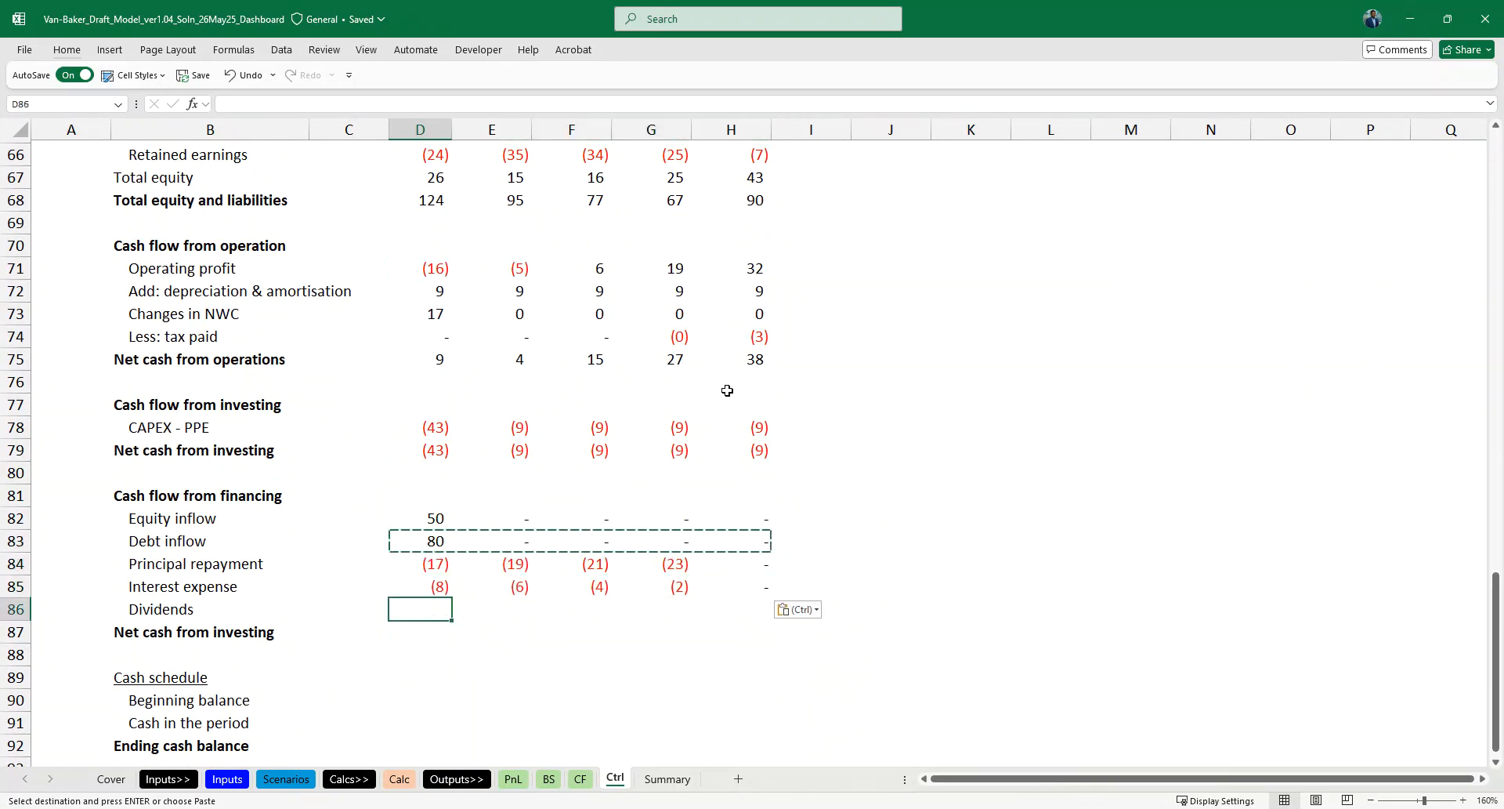
# - Paste the Debt inflow formulas into Dividends and the financing net cash total in rows 86 and 87
pyautogui.hotkey('ctrl', 'v')
pyautogui.press('Down')
pyautogui.press('Up')
pyautogui.hotkey('shift', 'Right')
pyautogui.hotkey('shift', 'Right')
pyautogui.hotkey('shift', 'Right')
pyautogui.hotkey('shift', 'Right')
pyautogui.hotkey('ctrl', 'v')
# - Paste the same formulas into the Cash schedule lines starting at Beginning balance in row 90
pyautogui.scroll(-4, 727, 390)
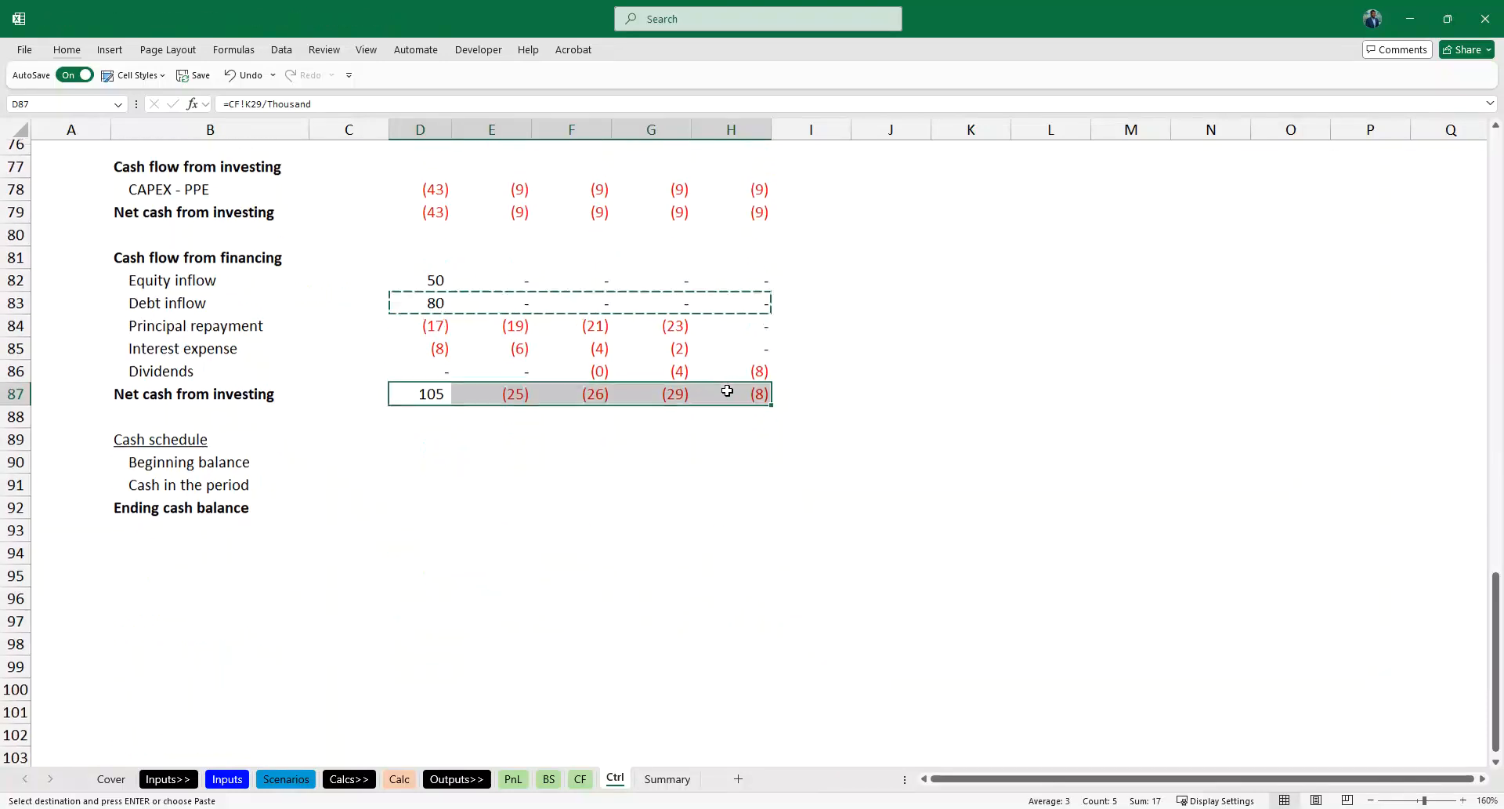
pyautogui.press('Down')
pyautogui.press('Down')
pyautogui.press('Down')
pyautogui.hotkey('ctrl', 'v')
pyautogui.press('Down')
pyautogui.hotkey('ctrl', 'v')
pyautogui.press('Down')
pyautogui.hotkey('ctrl', 'v')
pyautogui.press('Down')
pyautogui.press('Up')
# - Compare the Cash schedule rows with the matching lines of the cash flow statement on the CF sheet
pyautogui.hotkey('ctrl', 'pageup')
pyautogui.scroll(-3, 742, 451)
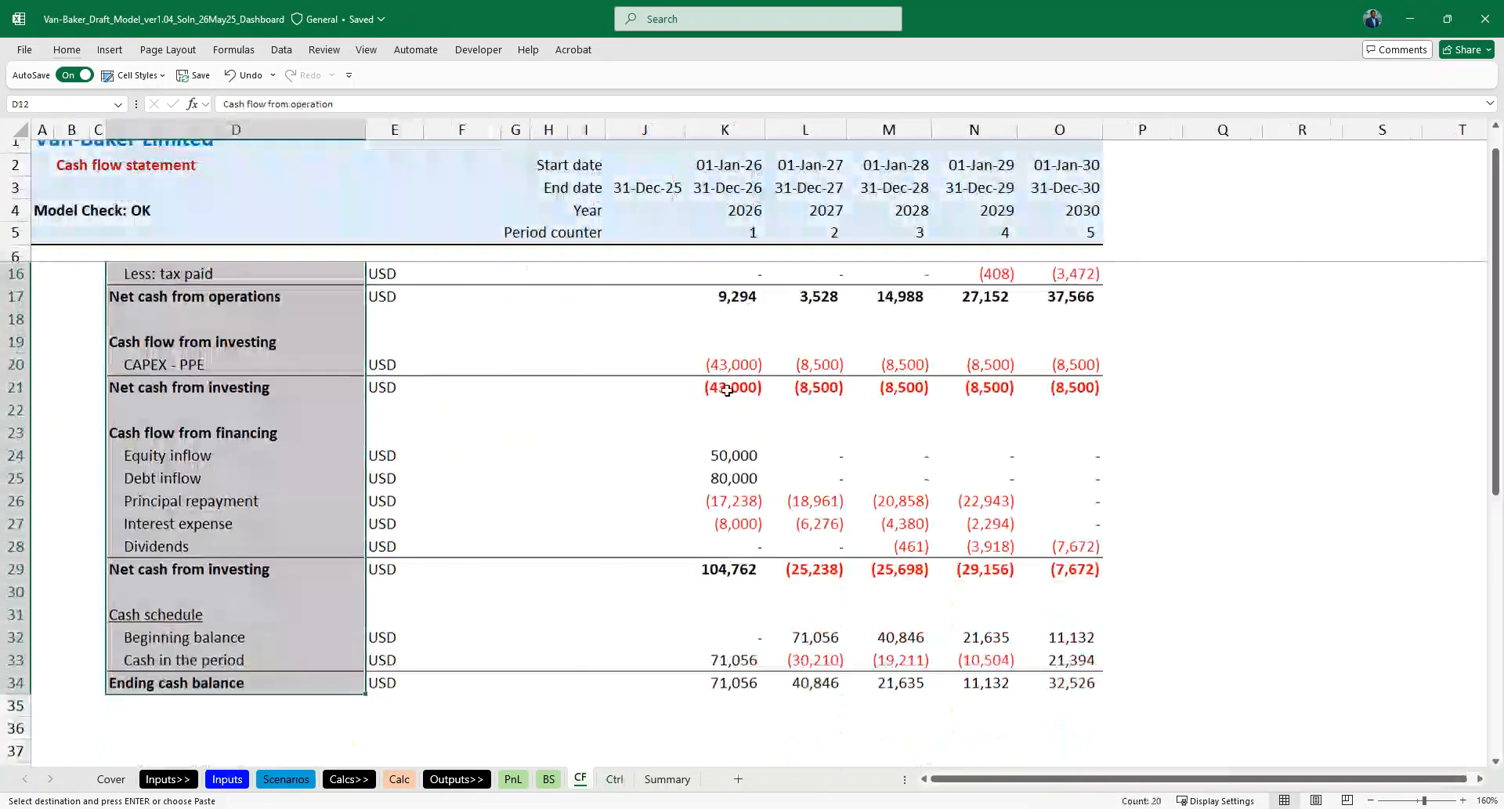
pyautogui.hotkey('ctrl', 'pagedown')
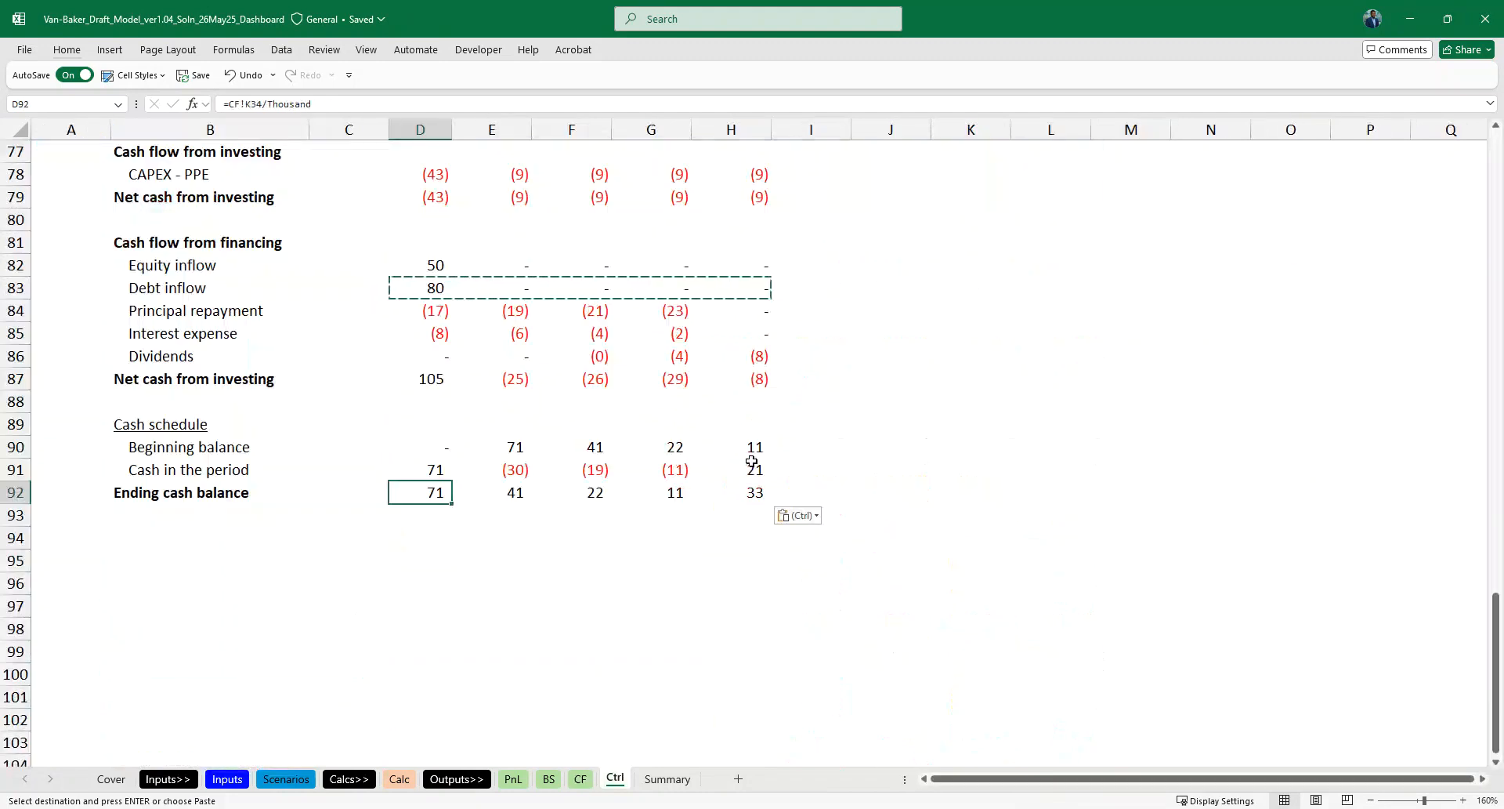
pyautogui.hotkey('ctrl', 'pageup')
pyautogui.hotkey('ctrl', 'pagedown')
pyautogui.scroll(2, 554, 371)
pyautogui.press('Escape')
# - Insert a blank row at row 69, above the Cash flow from operation heading
pyautogui.scroll(4, 484, 309)
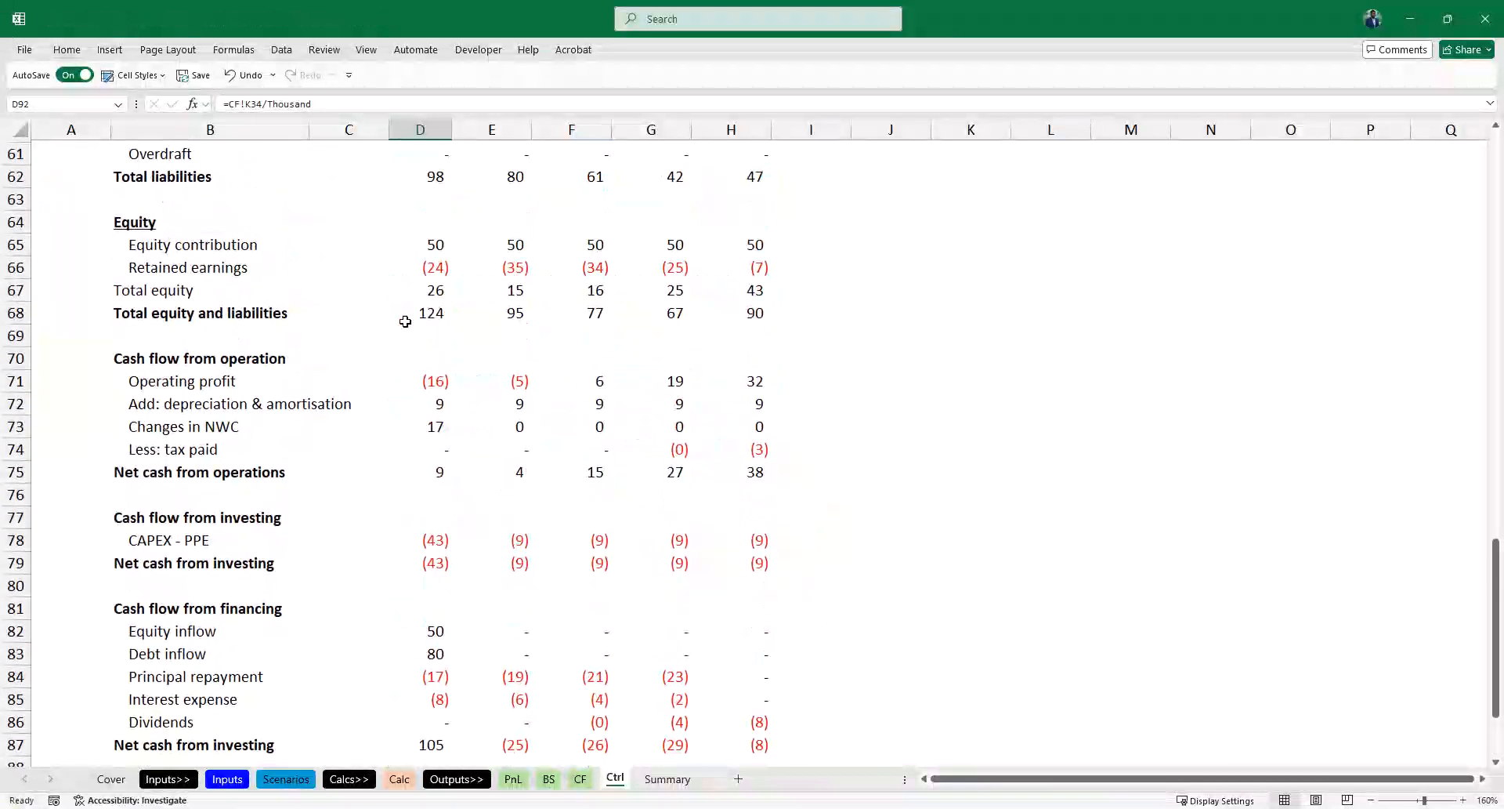
pyautogui.scroll(-5, 425, 435)
pyautogui.click(157, 282)
pyautogui.scroll(2, 150, 351)
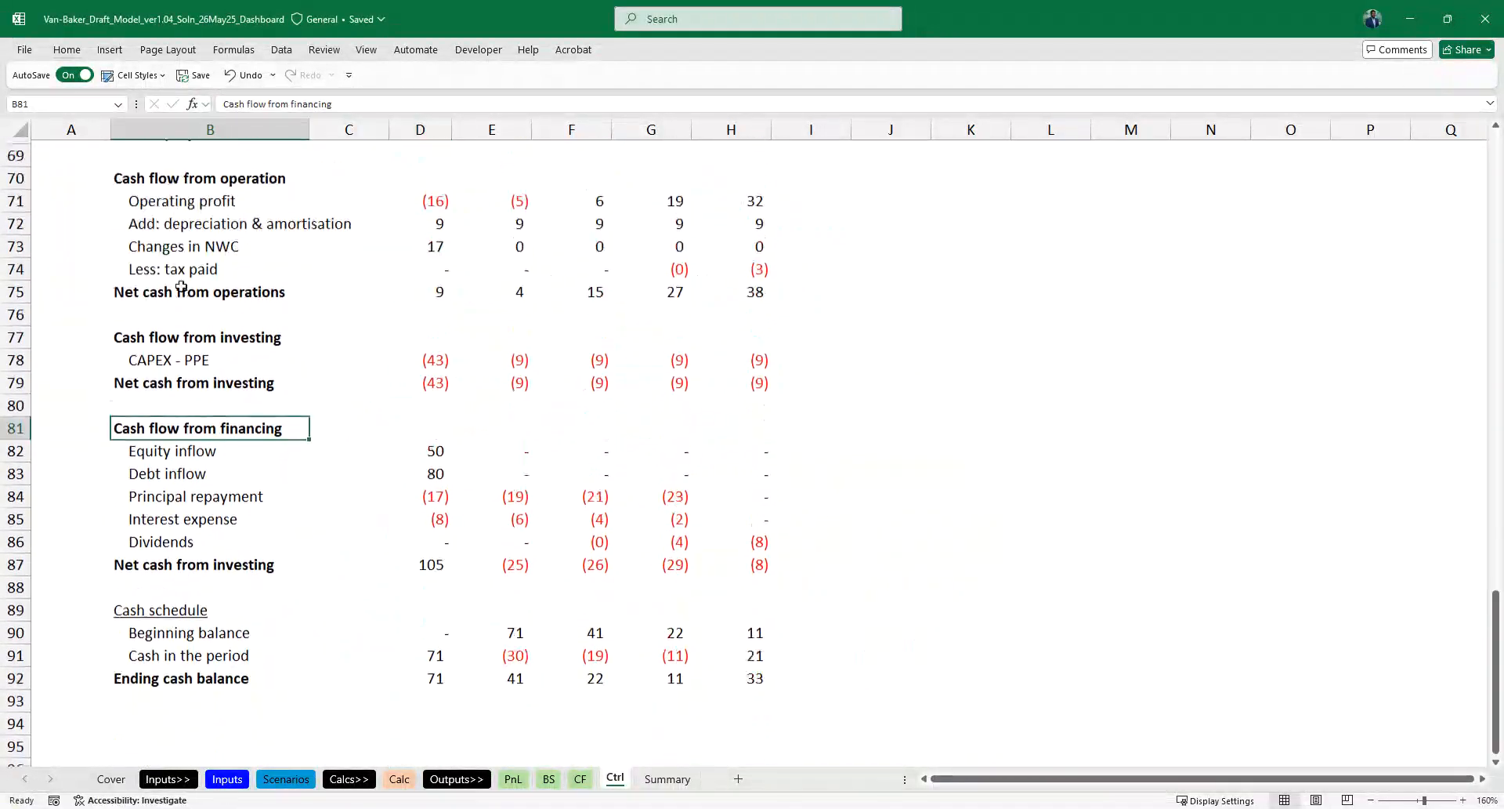
pyautogui.click(150, 352)
pyautogui.scroll(1, 151, 368)
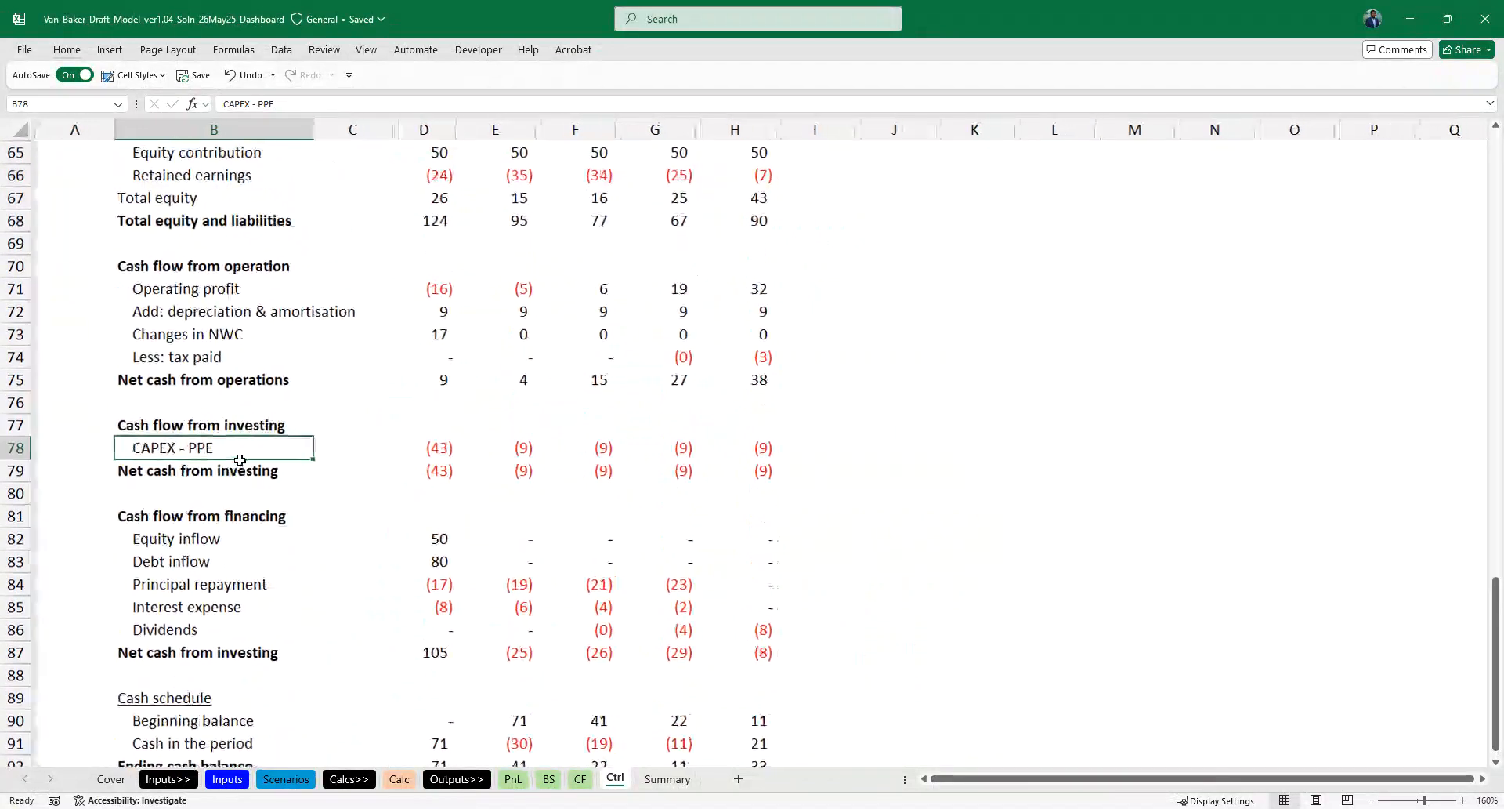
pyautogui.click(179, 411)
pyautogui.press('Up')
pyautogui.press('Up')
pyautogui.press('Up')
pyautogui.press('Up')
pyautogui.press('Up')
pyautogui.press('Up')
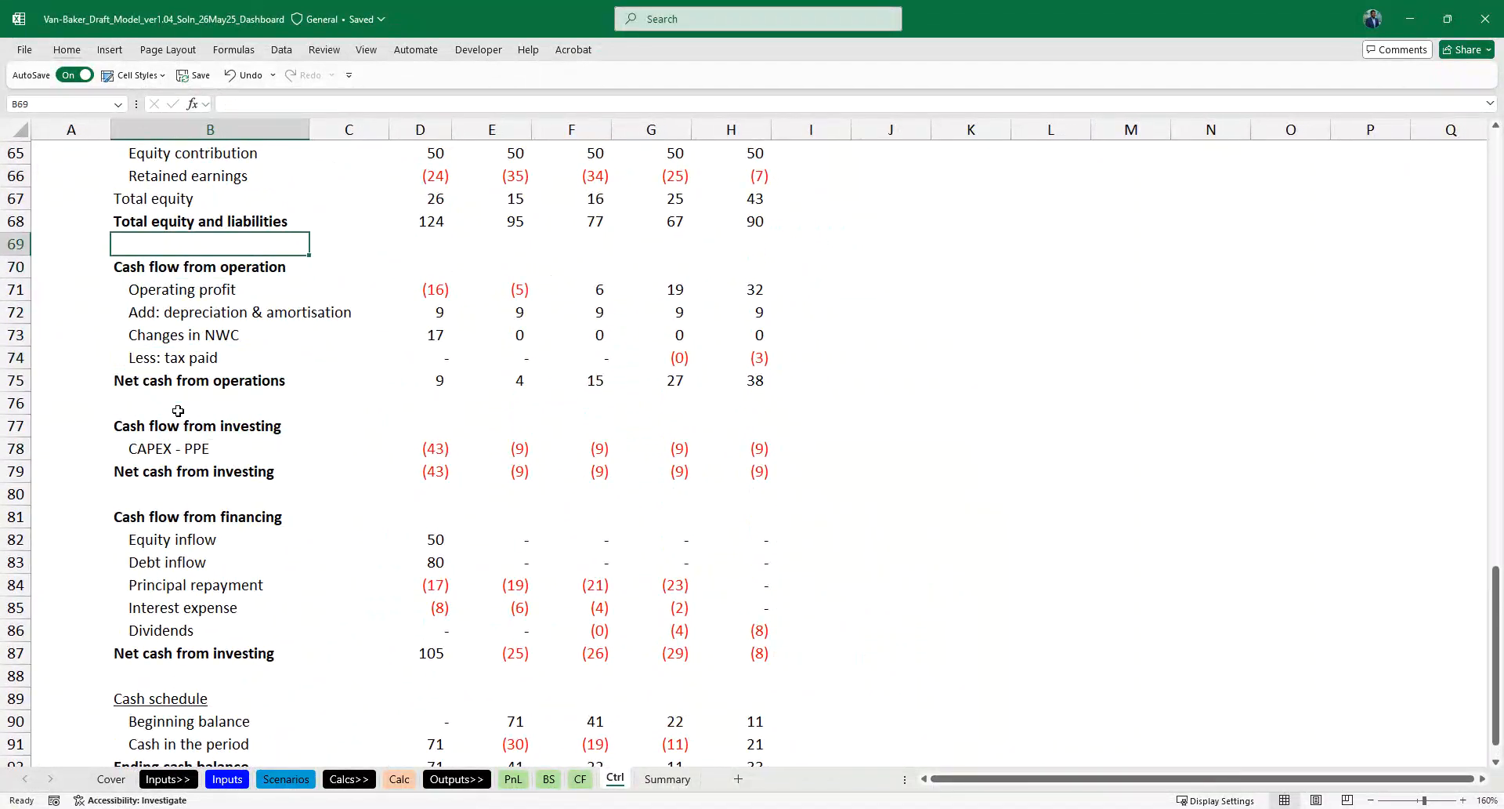
pyautogui.hotkey('shift', 'space')
pyautogui.hotkey('ctrl', 'shift', '+')
pyautogui.press('Down')
pyautogui.press('Down')
pyautogui.press('Down')
pyautogui.press('Down')
pyautogui.press('Down')
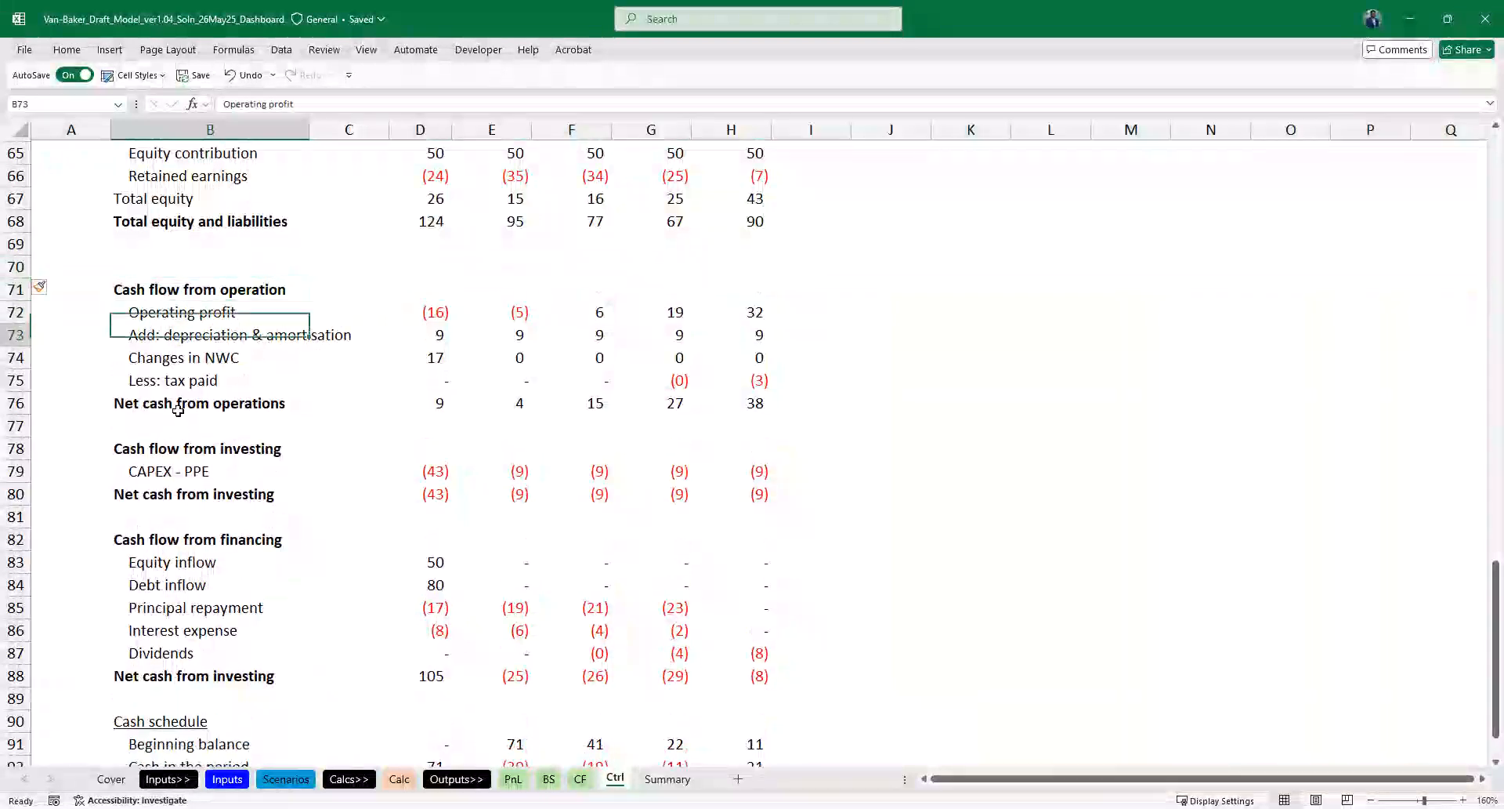
pyautogui.press('Up')
# - Delete the Cash flow from investing heading row and the blank row above it
pyautogui.scroll(-1, 178, 411)
pyautogui.press('Right')
pyautogui.press('Right')
pyautogui.press('Down')
pyautogui.press('Down')
pyautogui.press('Down')
pyautogui.press('Left')
pyautogui.press('Left')
pyautogui.press('Up')
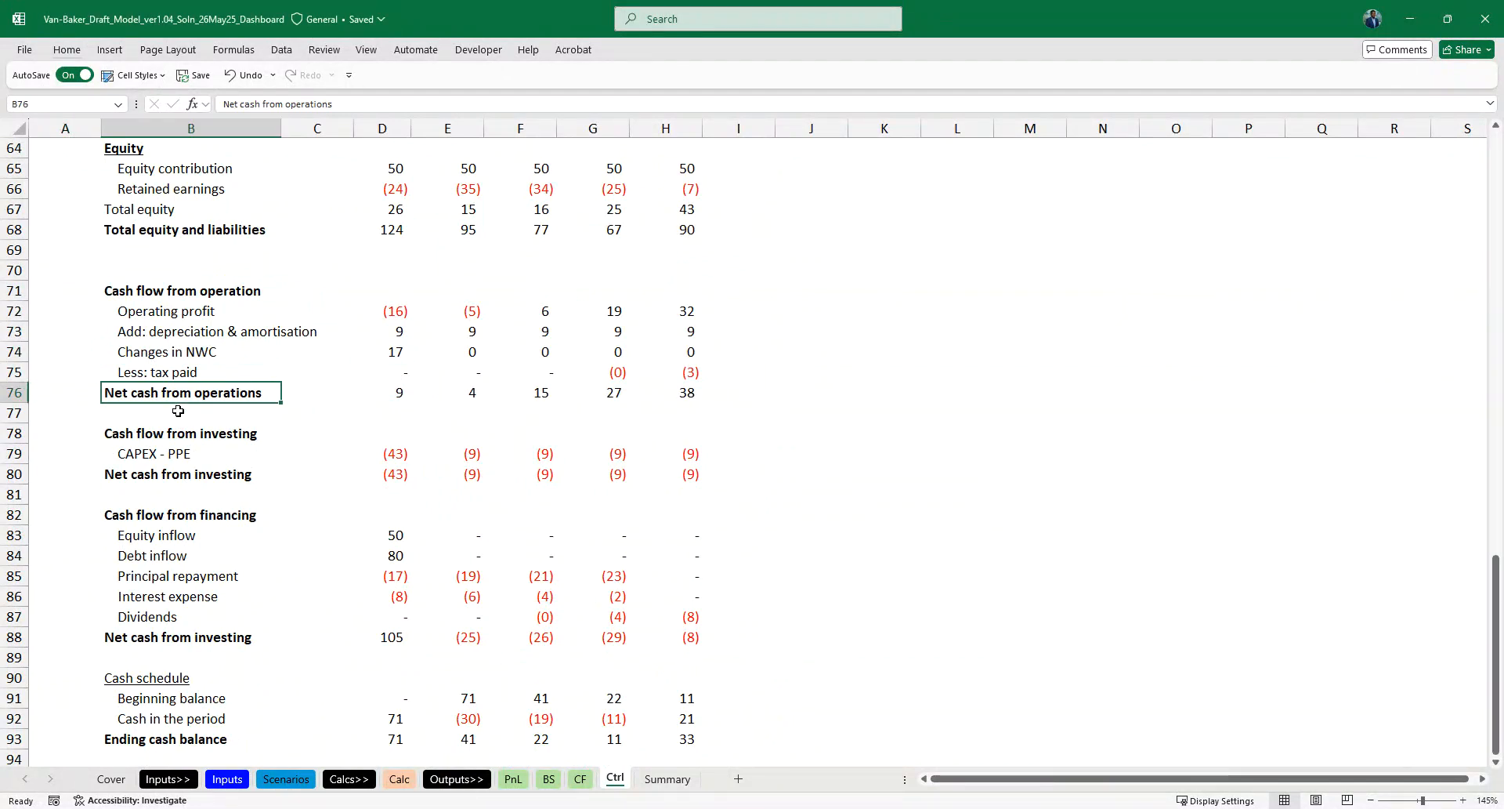
pyautogui.press('Right')
pyautogui.press('Right')
pyautogui.press('Right')
pyautogui.press('Left')
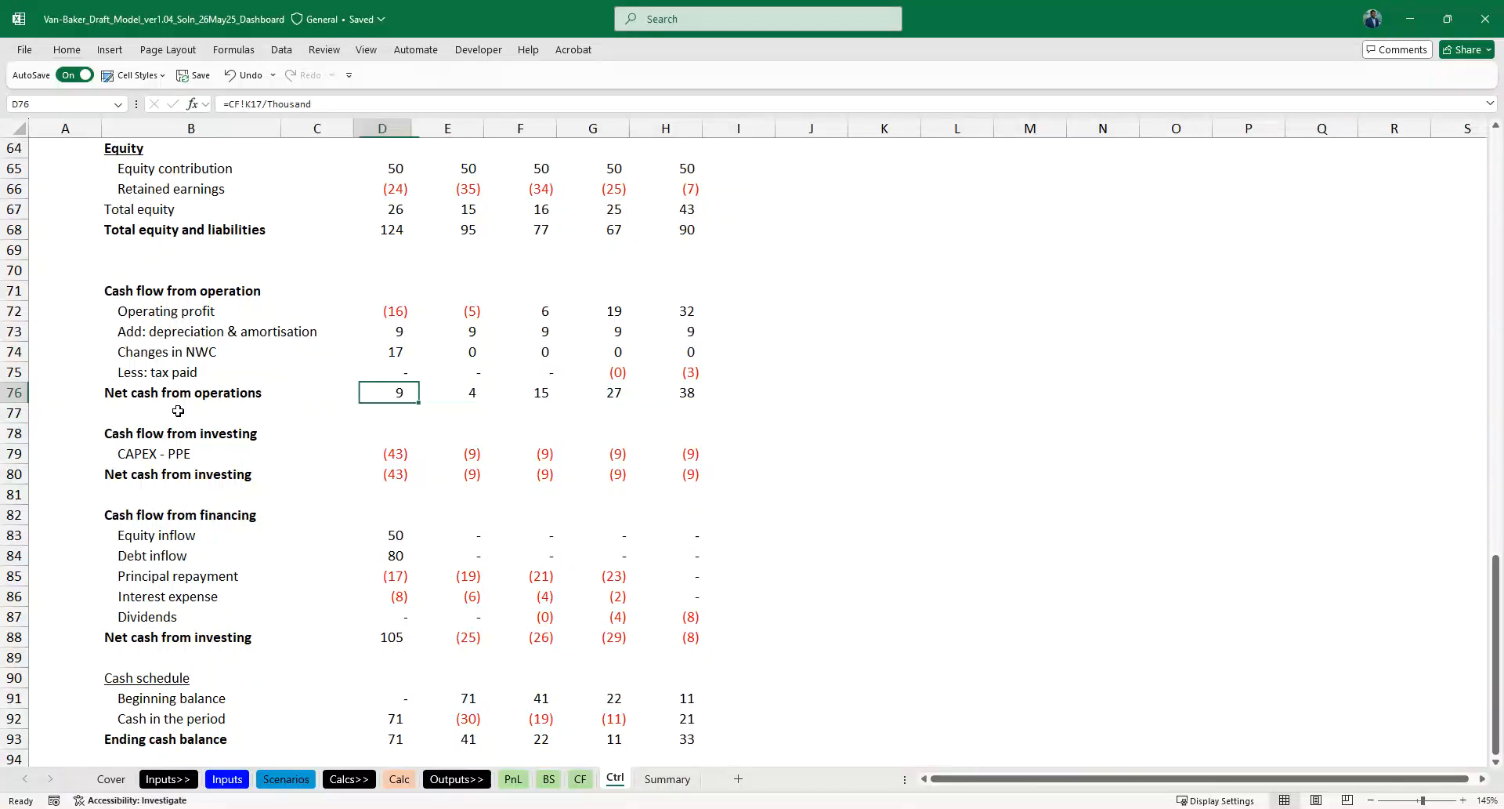
pyautogui.hotkey('shift', 'space')
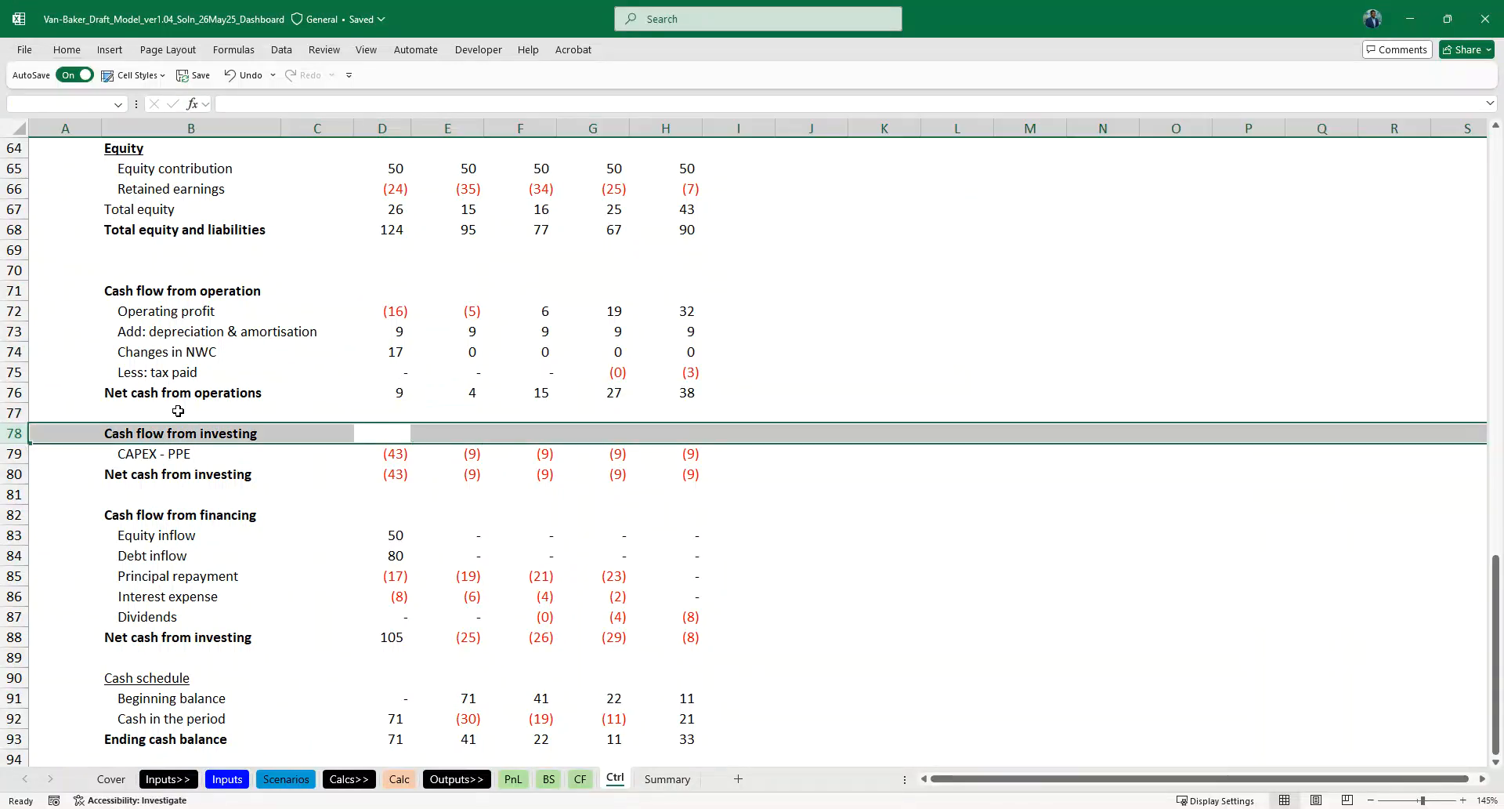
pyautogui.hotkey('ctrl', '-')
pyautogui.press('Up')
pyautogui.hotkey('shift', 'space')
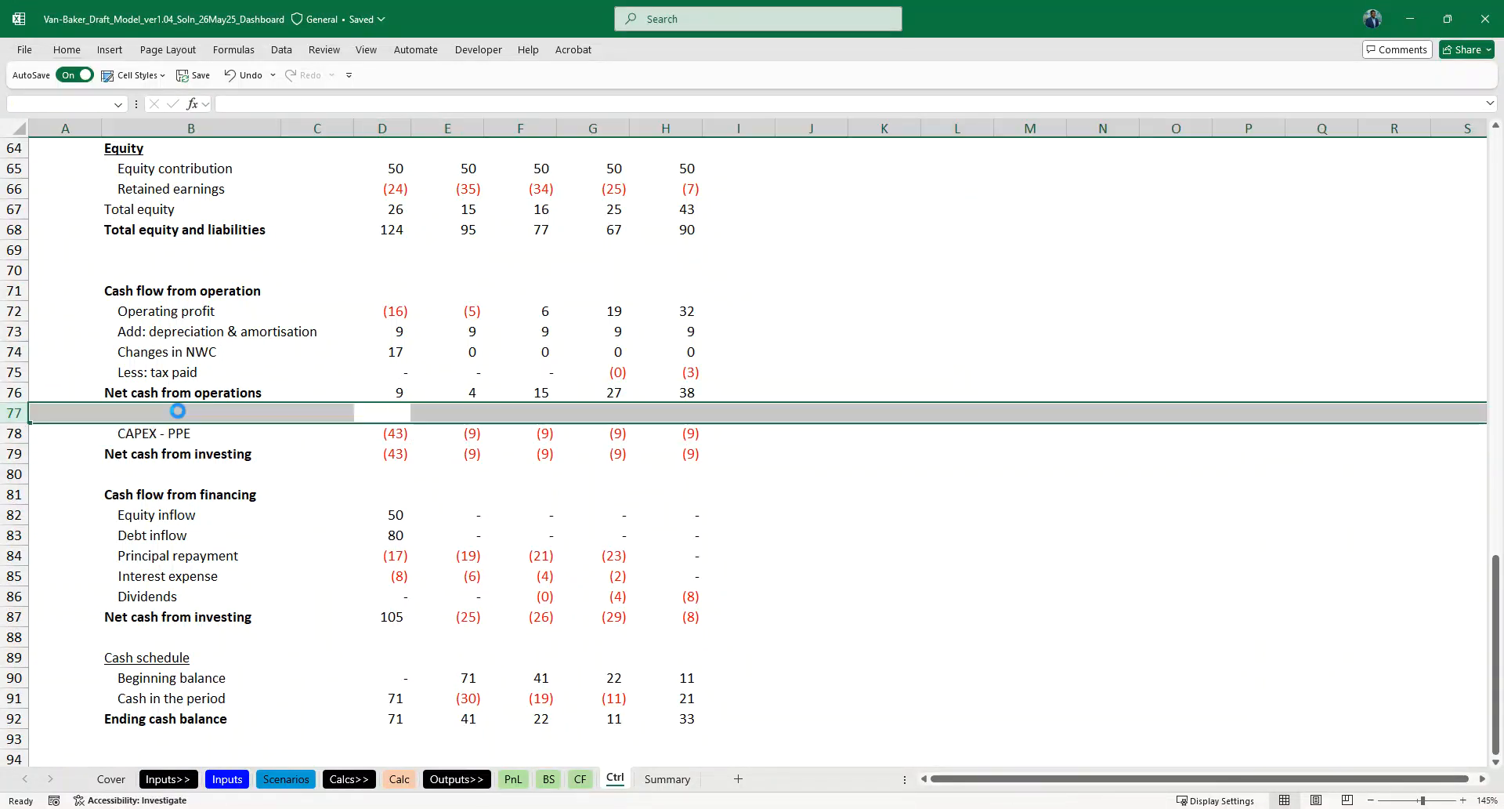
pyautogui.hotkey('ctrl', '-')
# - Rename the Net cash from investing label below CAPEX - PPE as Free cash flow to firm
pyautogui.press('Left')
pyautogui.press('Left')
pyautogui.press('Down')
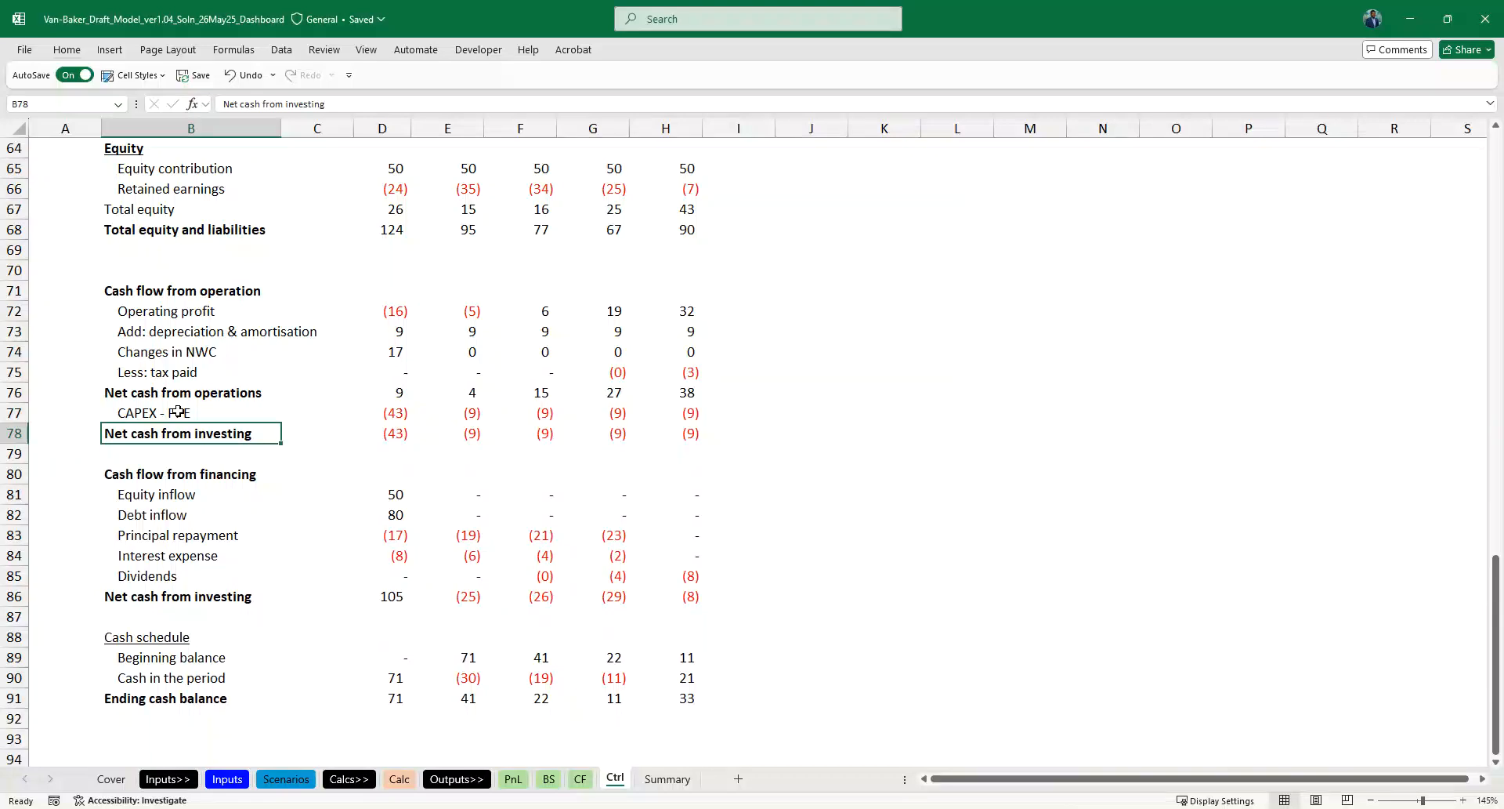
pyautogui.write('Free cash flow to firm')
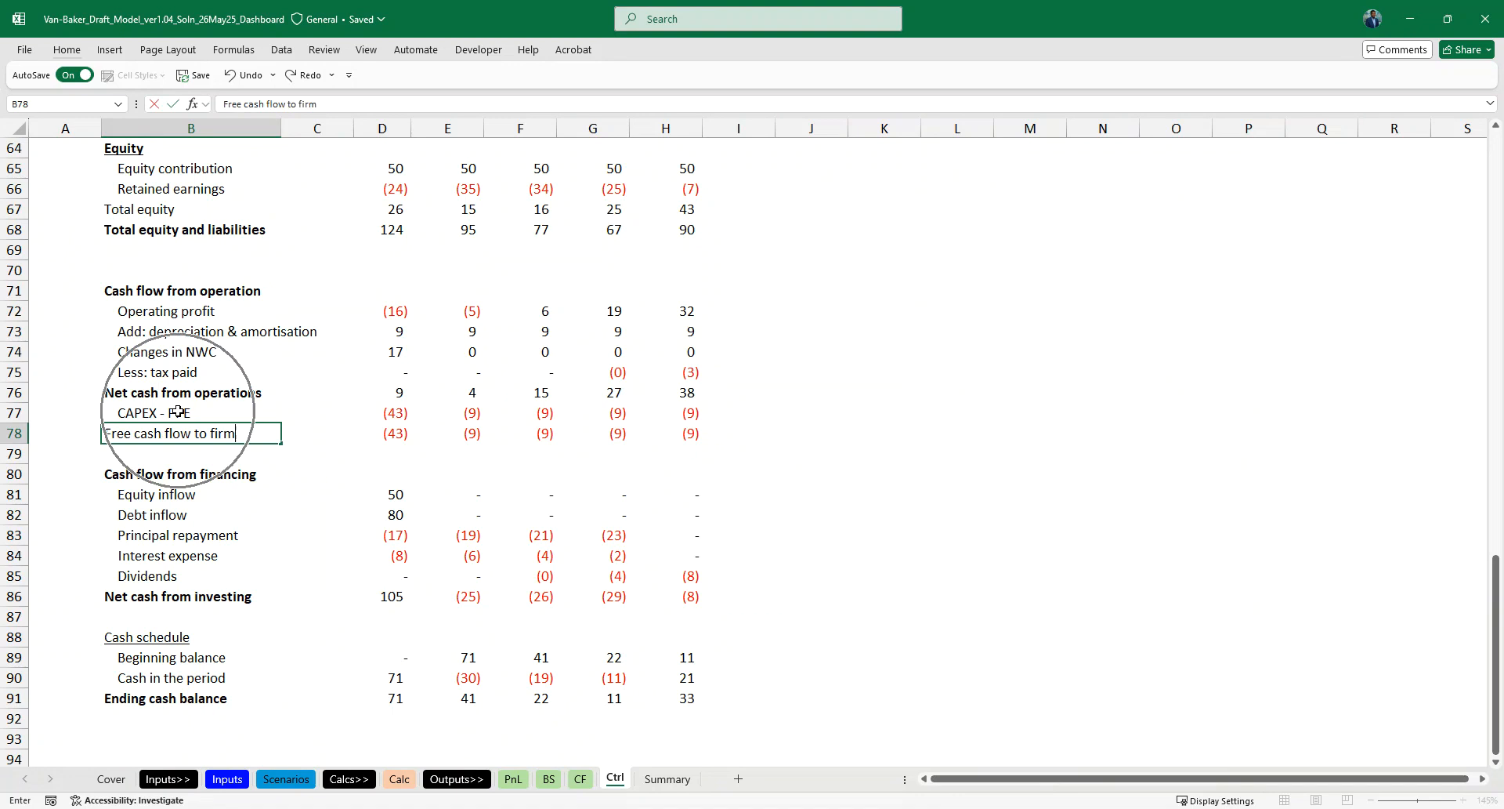
pyautogui.press('Right')
pyautogui.press('Right')
pyautogui.press('Right')
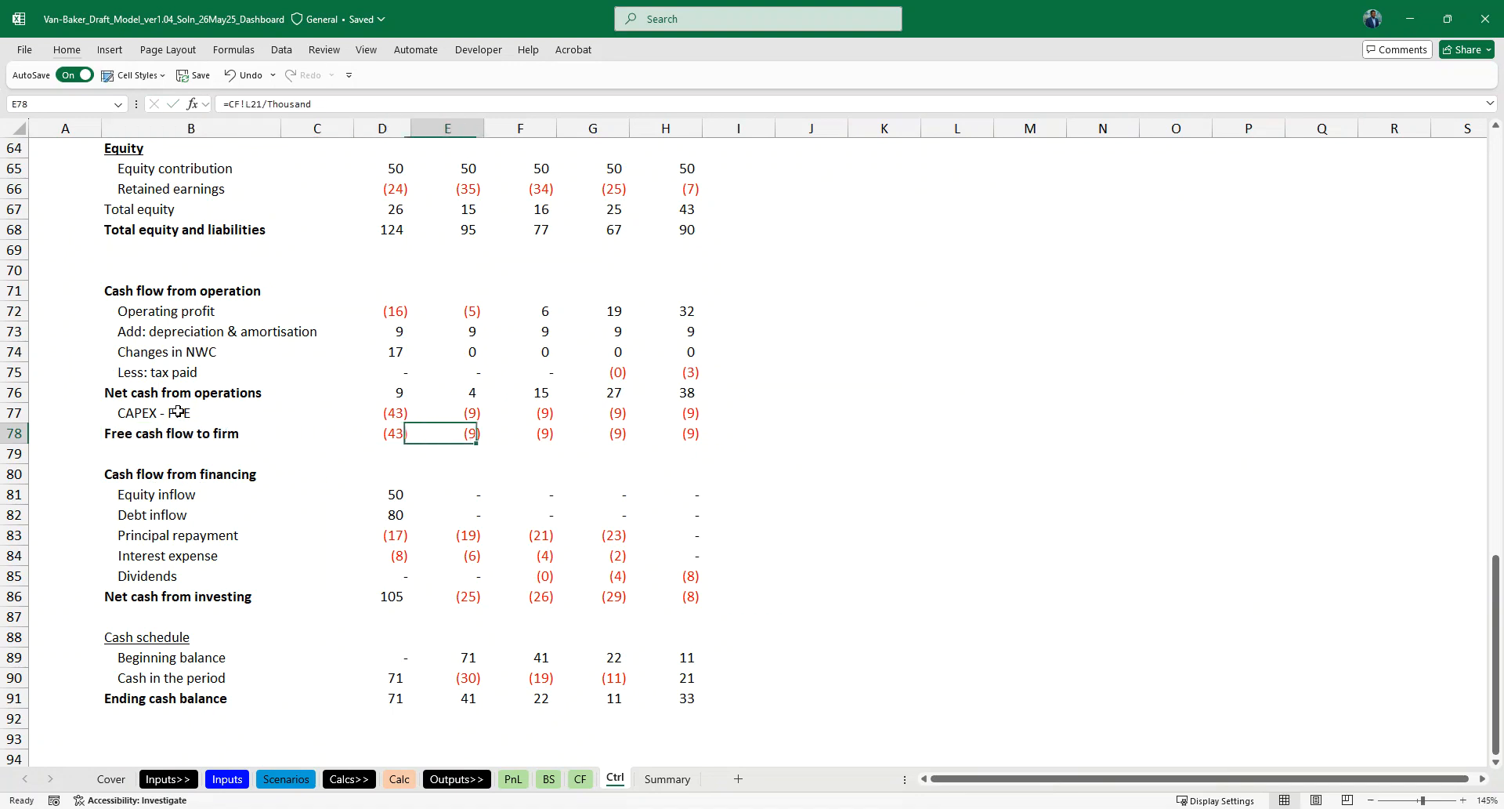
pyautogui.press('Left')
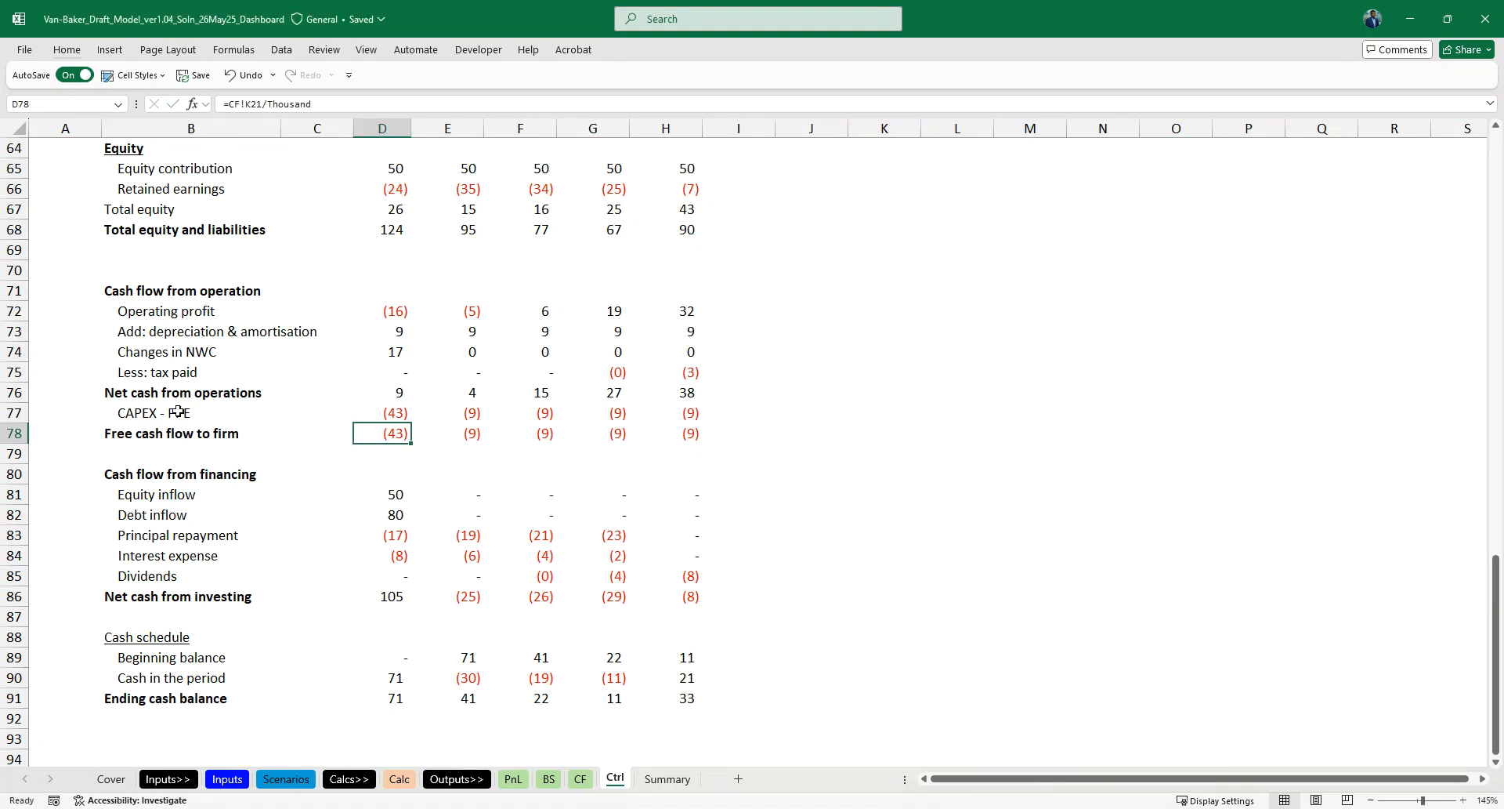
pyautogui.write('=')
pyautogui.press('Up')
pyautogui.press('Up')
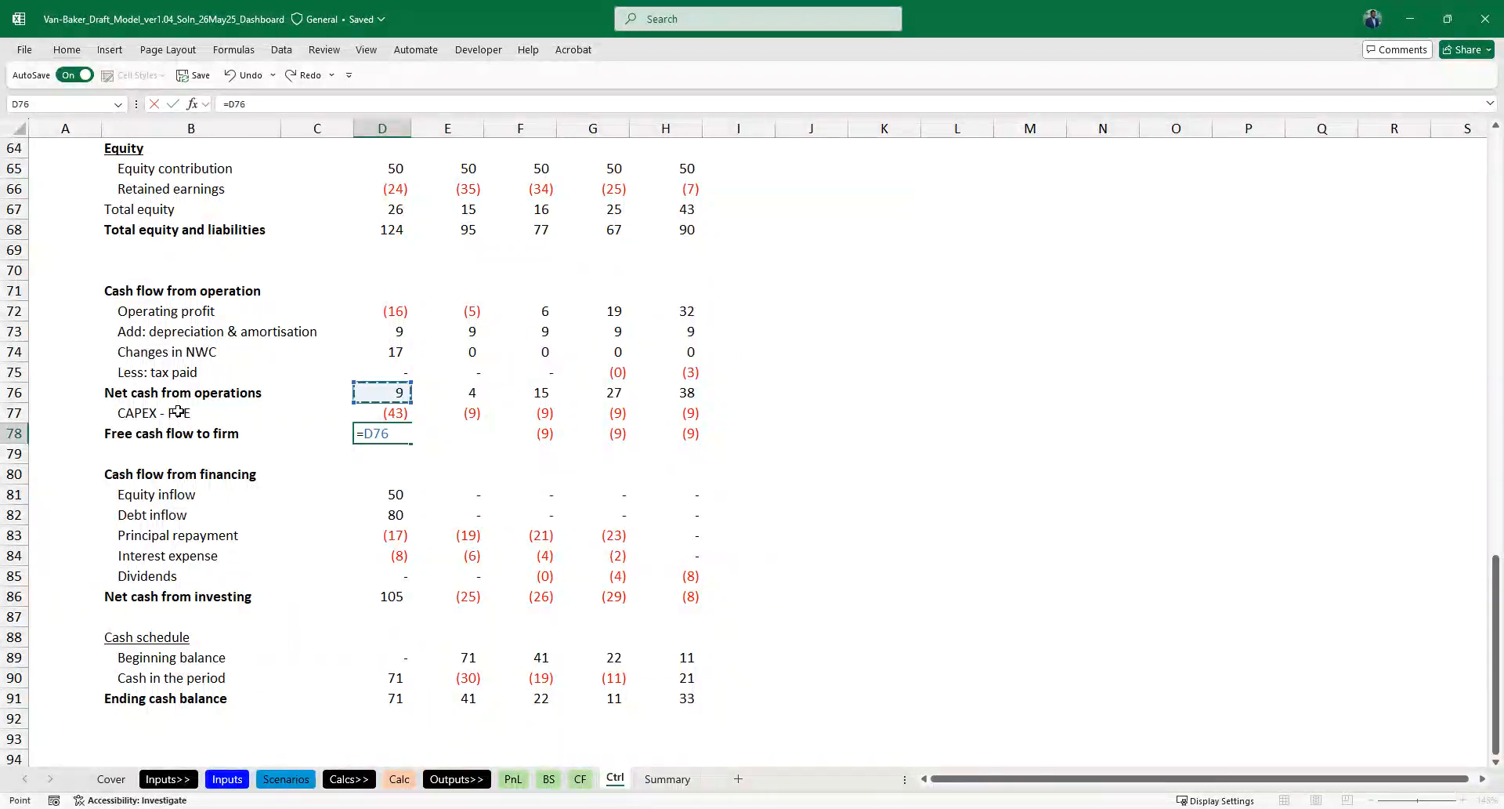
pyautogui.write(')')
pyautogui.press('Return')
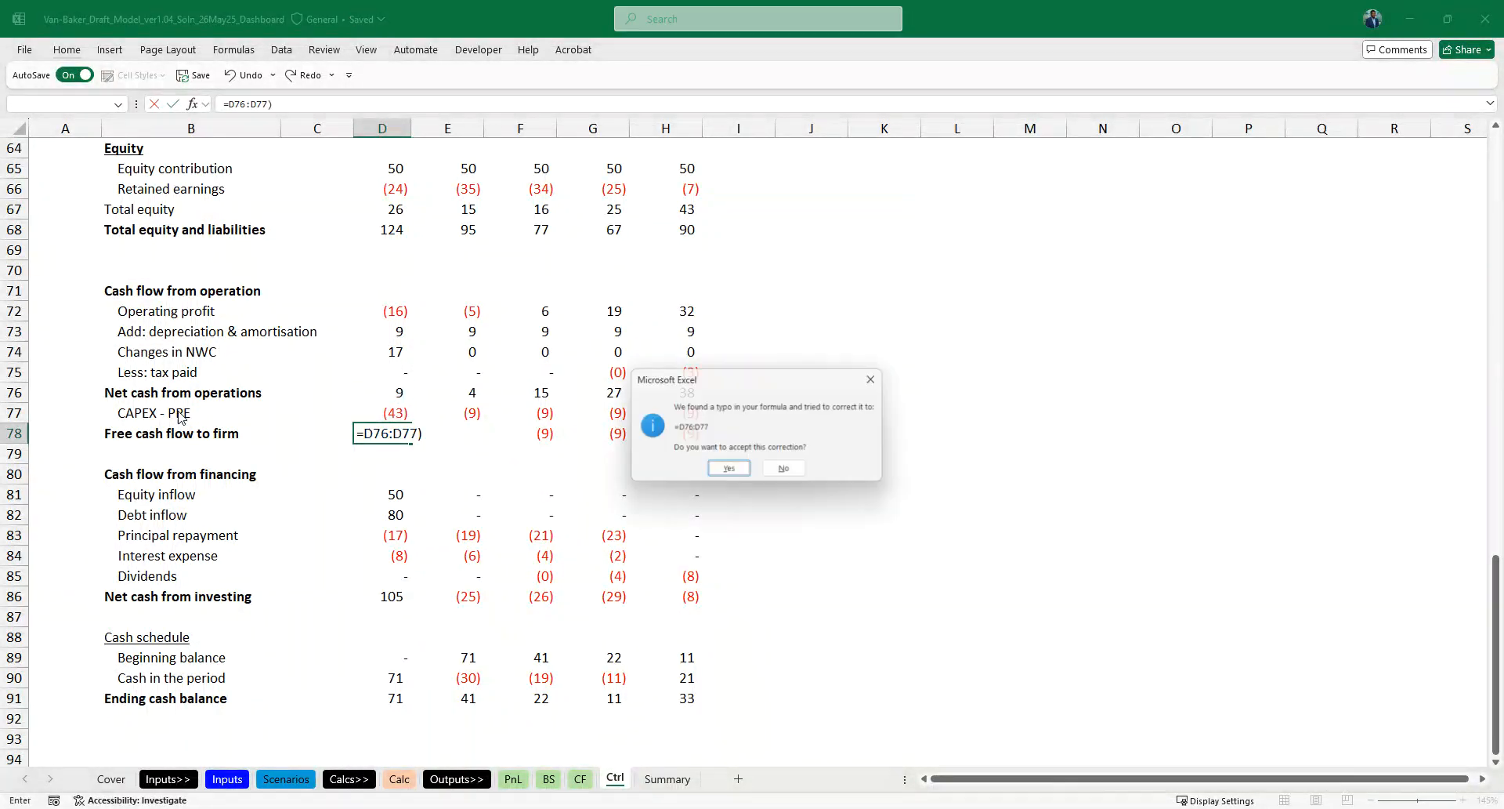
pyautogui.press('Escape')
pyautogui.press('Escape')
# - Calculate Free cash flow to firm with =SUM(D76:D77) in D78 and fill it across to H78
pyautogui.write('=sum')
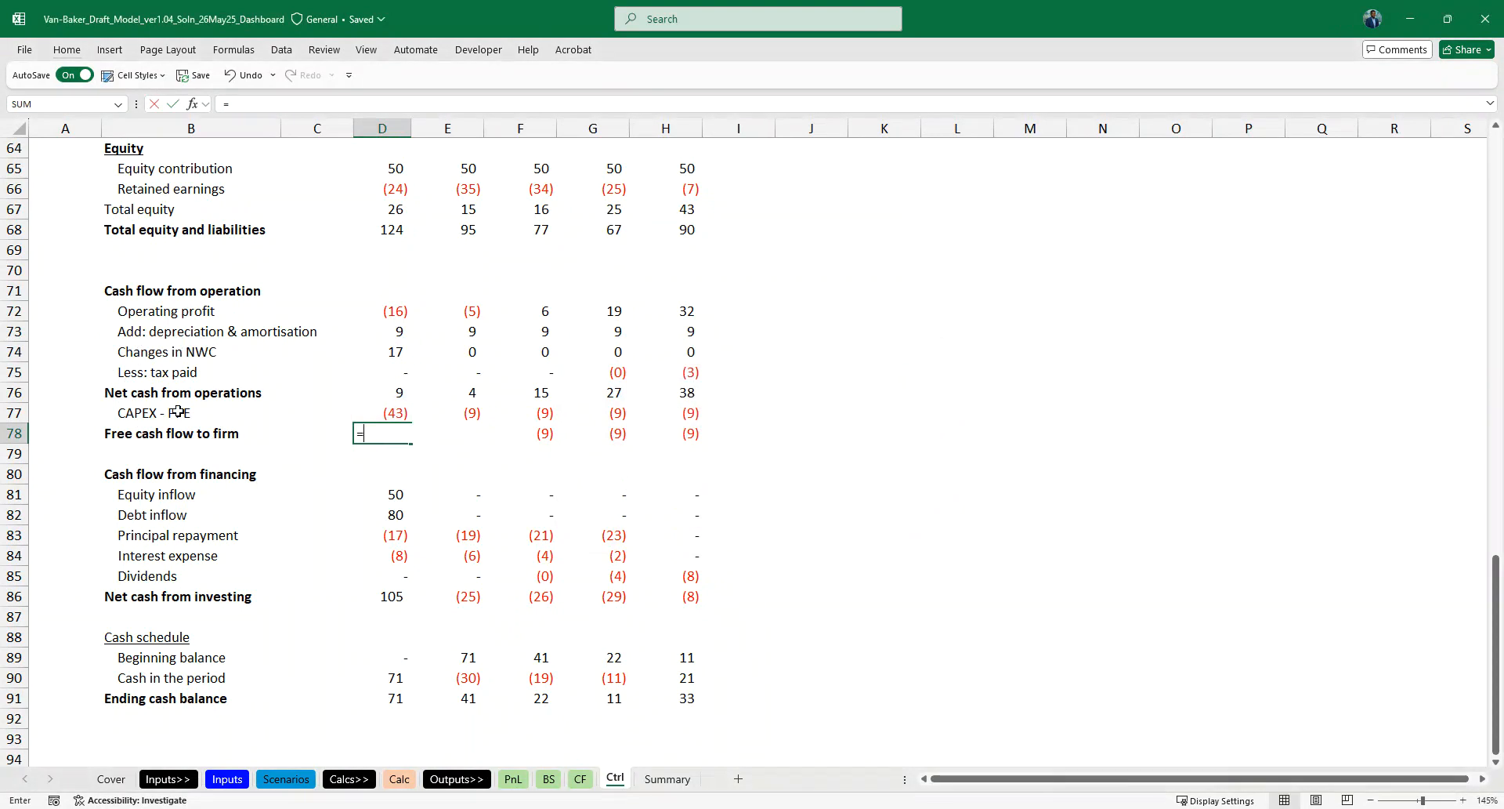
pyautogui.press('Tab')
pyautogui.press('Up')
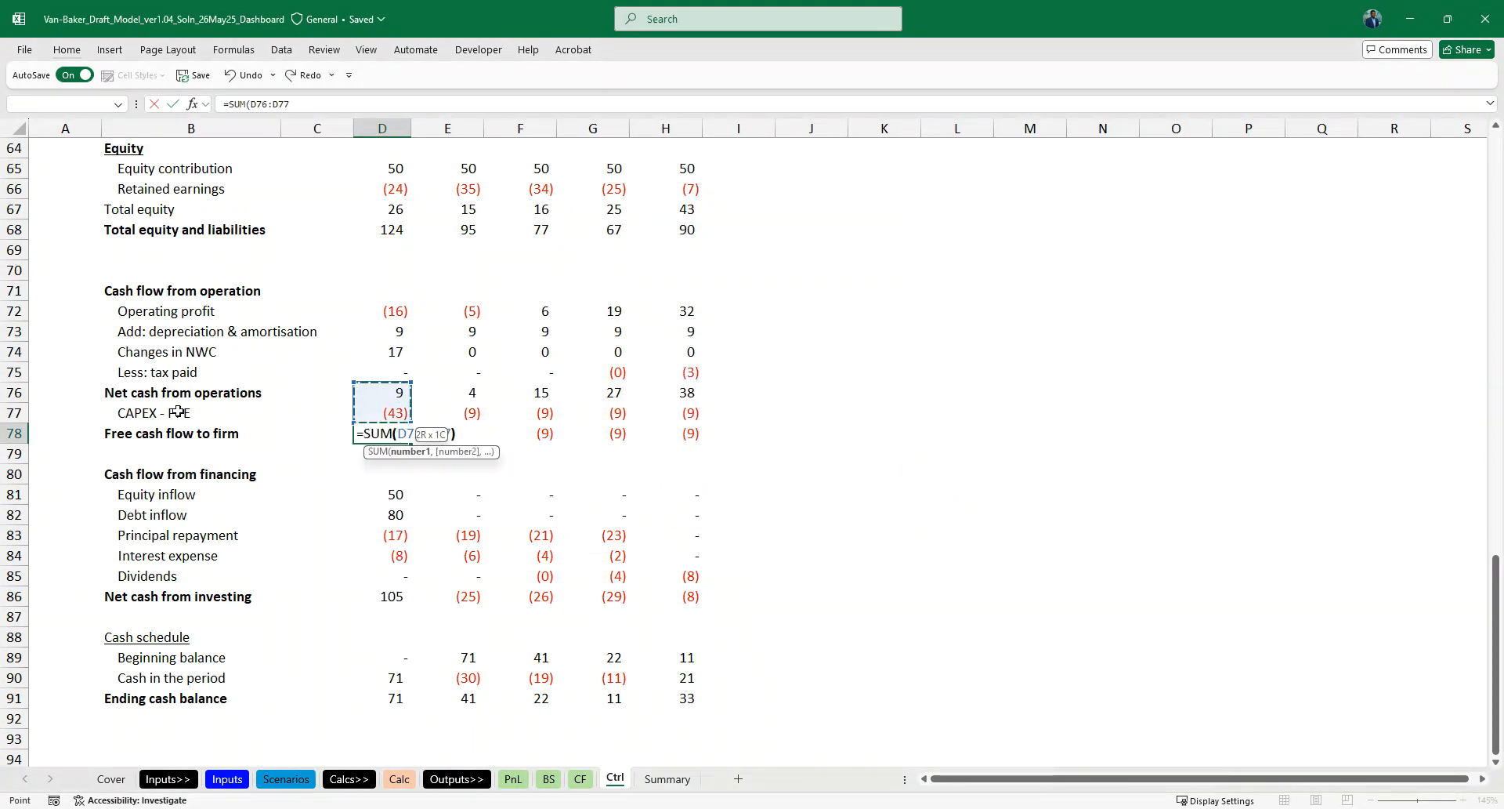
pyautogui.hotkey('ctrl', 'Return')
pyautogui.hotkey('ctrl', 'shift', 'Right')
pyautogui.hotkey('ctrl', 'r')
# - Check the sum of the first-year amounts from Free cash flow to firm through Dividends, D78:D85
pyautogui.press('Down')
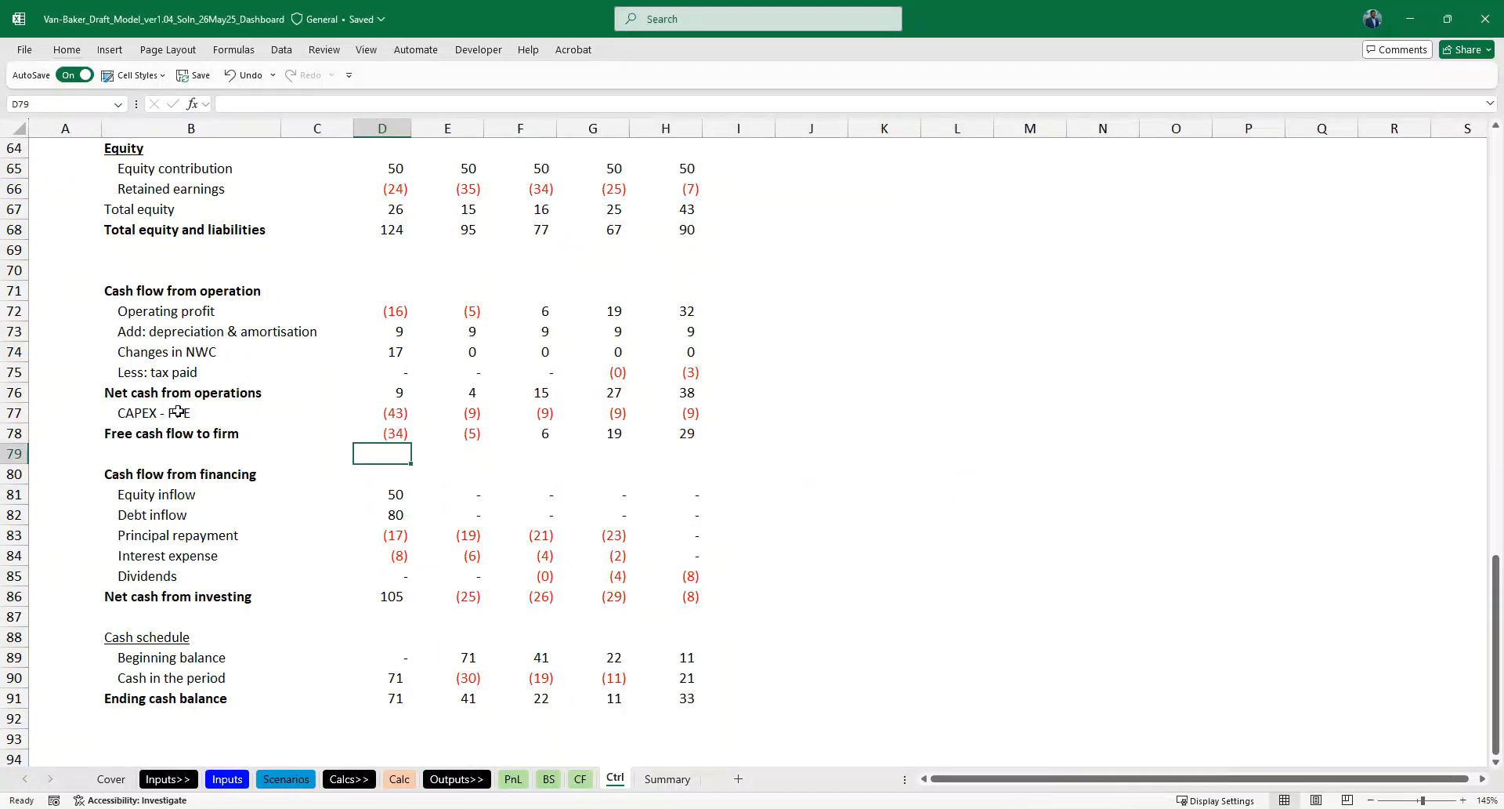
pyautogui.scroll(-1, 334, 570)
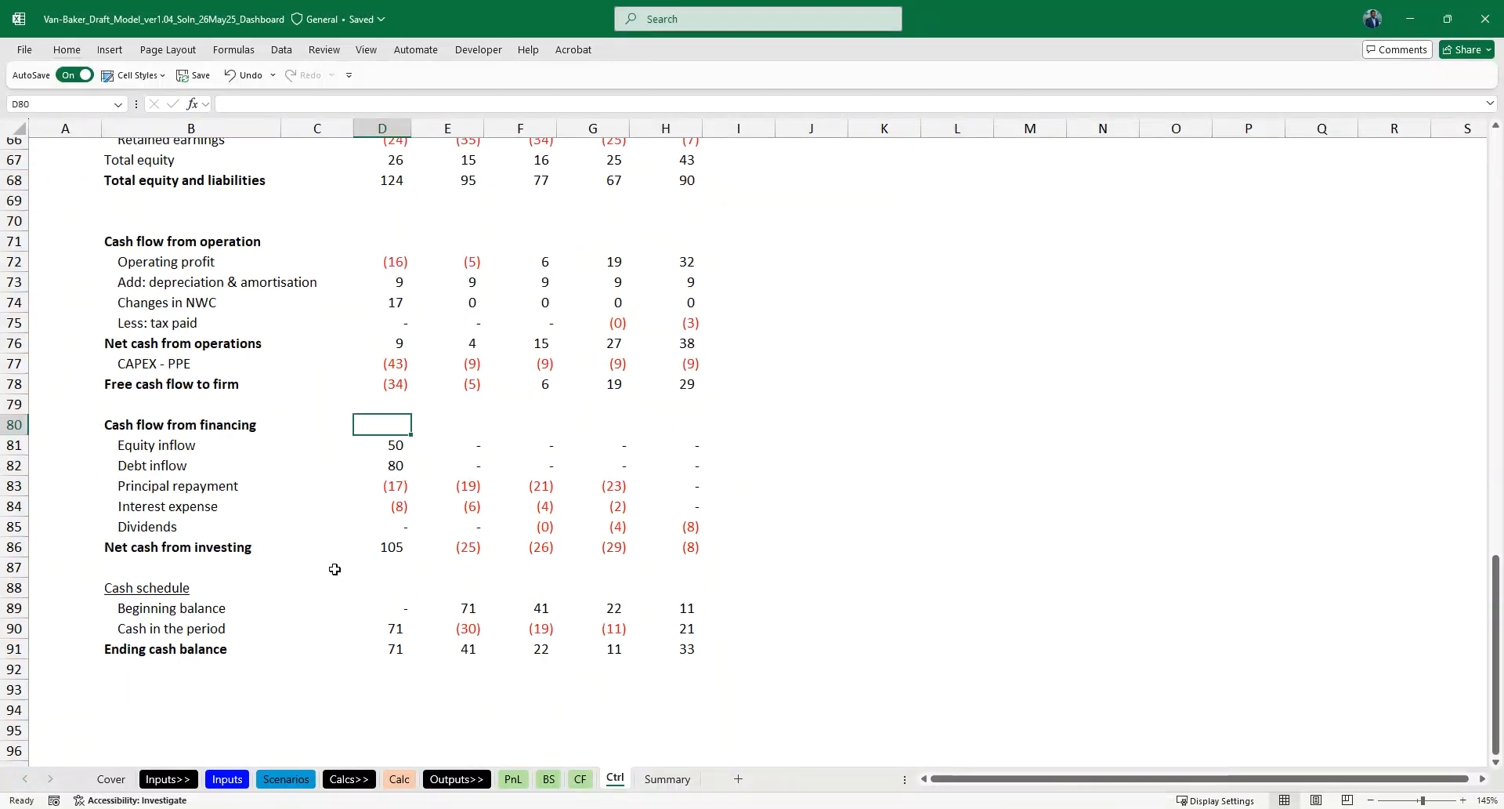
pyautogui.scroll(-1, 335, 570)
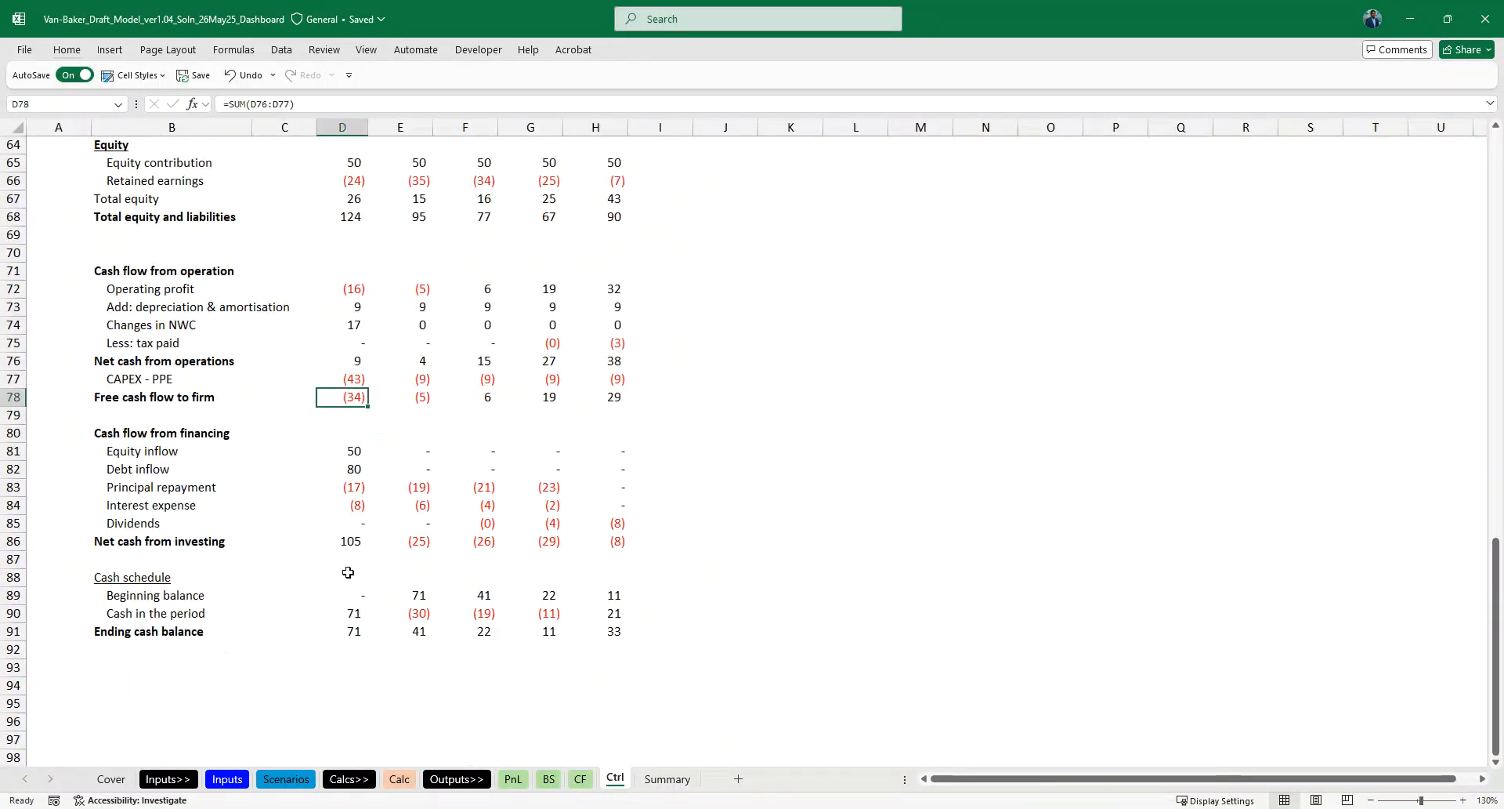
pyautogui.hotkey('shift', 'Down')
pyautogui.hotkey('shift', 'Down')
pyautogui.hotkey('shift', 'Down')
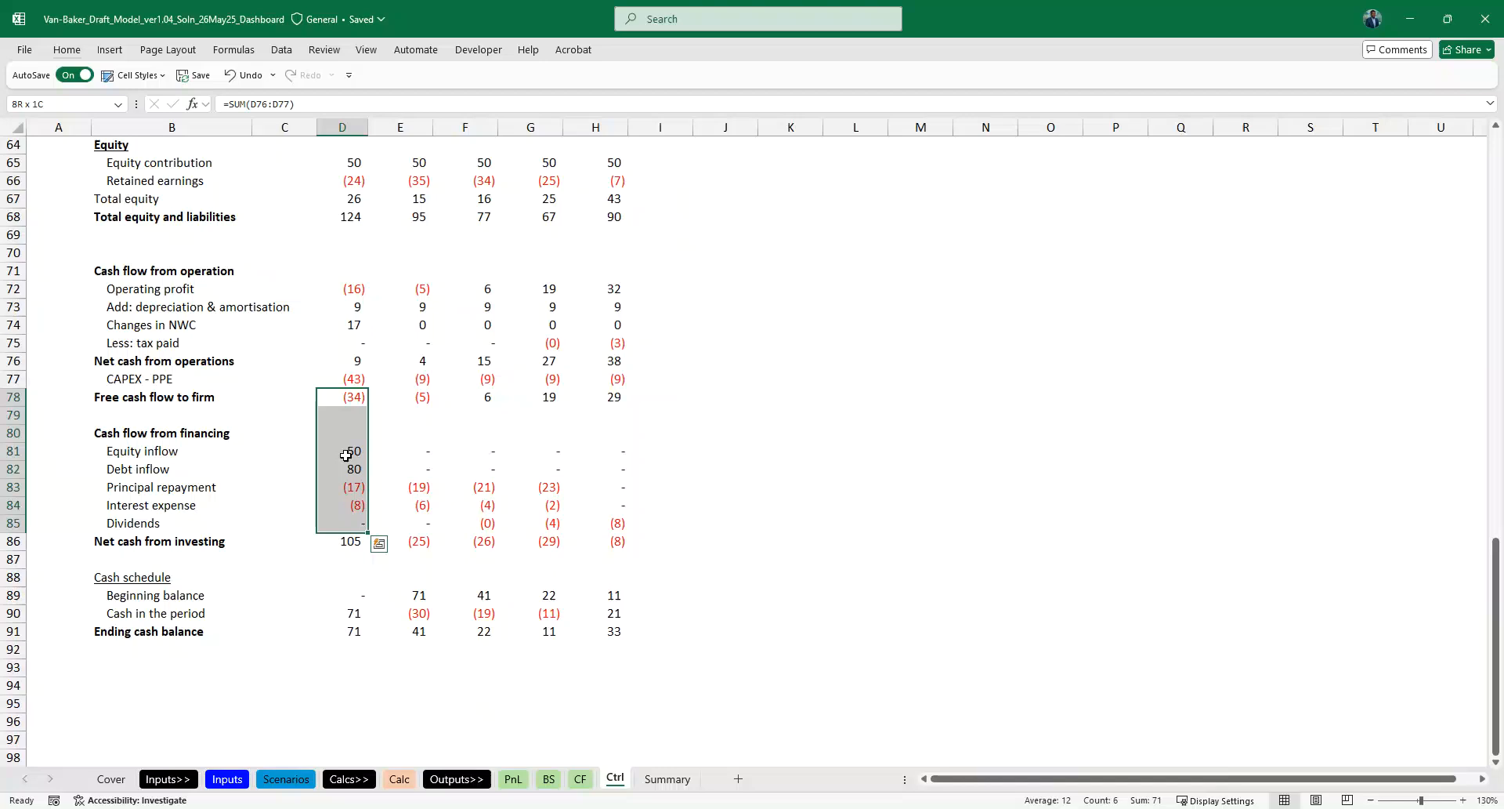
# - Delete the Cash flow from financing heading and the blank row between Free cash flow to firm and Equity inflow
pyautogui.press('Down')
pyautogui.press('Down')
pyautogui.press('Down')
pyautogui.press('Down')
pyautogui.press('Down')
pyautogui.press('Down')
pyautogui.press('Down')
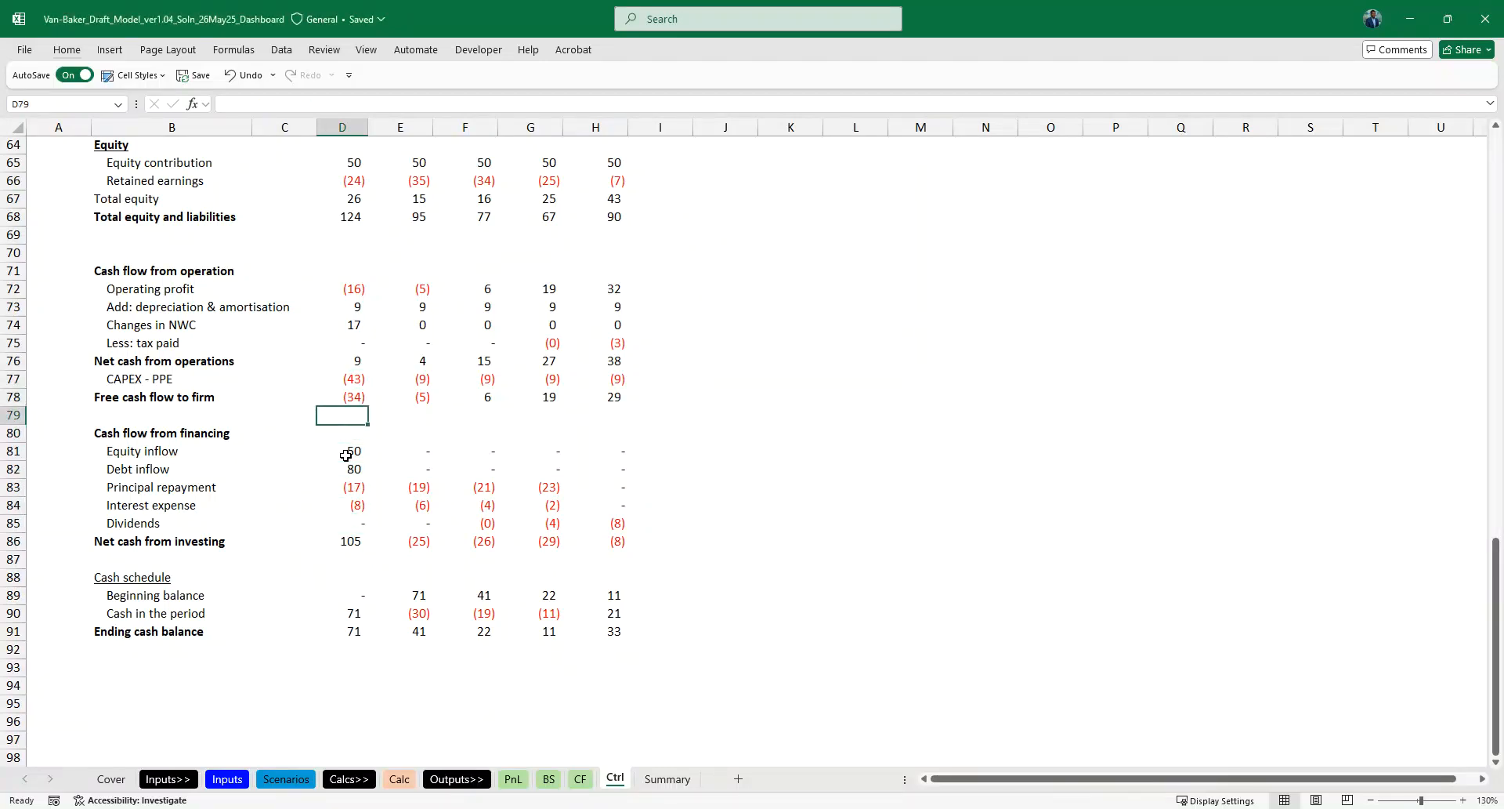
pyautogui.hotkey('shift', 'space')
pyautogui.hotkey('ctrl', '-')
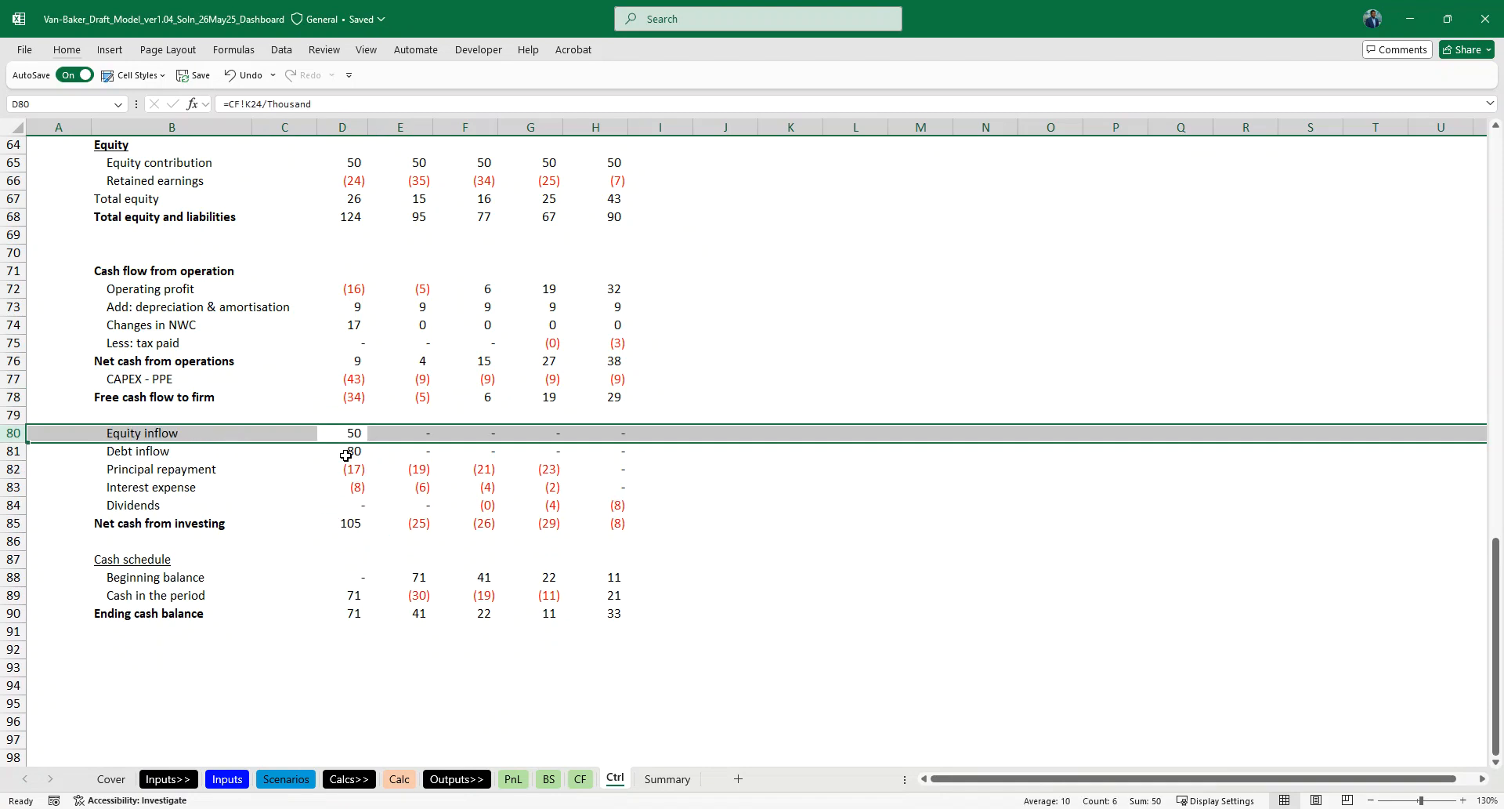
pyautogui.press('Up')
pyautogui.press('Up')
pyautogui.hotkey('shift', 'space')
pyautogui.hotkey('ctrl', '-')
# - Delete the four rows between Dividends and Cash in the period, from the Net cash from investing total through Beginning balance
pyautogui.press('Down')
pyautogui.press('Down')
pyautogui.press('Down')
pyautogui.press('Down')
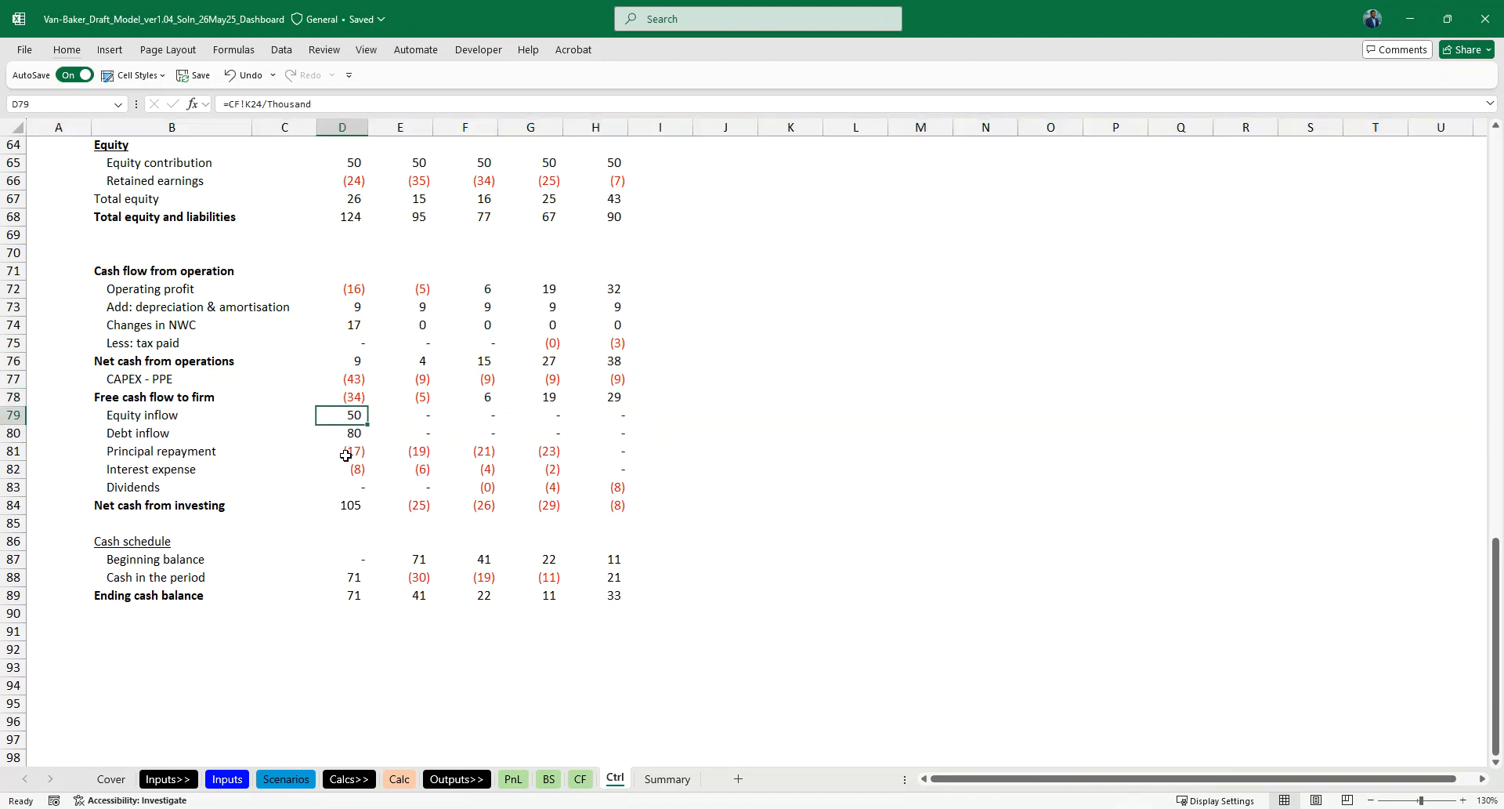
pyautogui.press('Down')
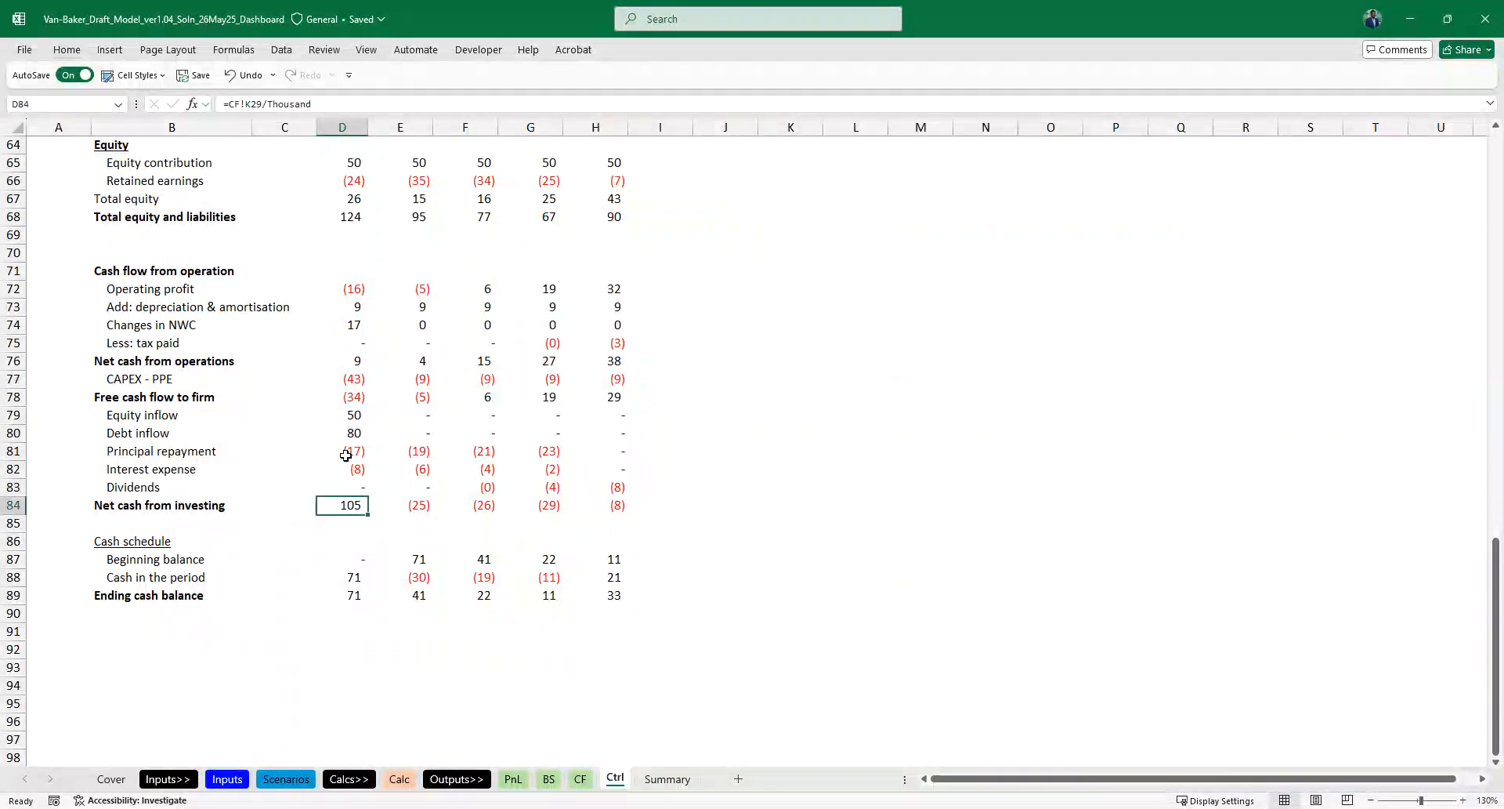
pyautogui.press('Left')
pyautogui.press('Left')
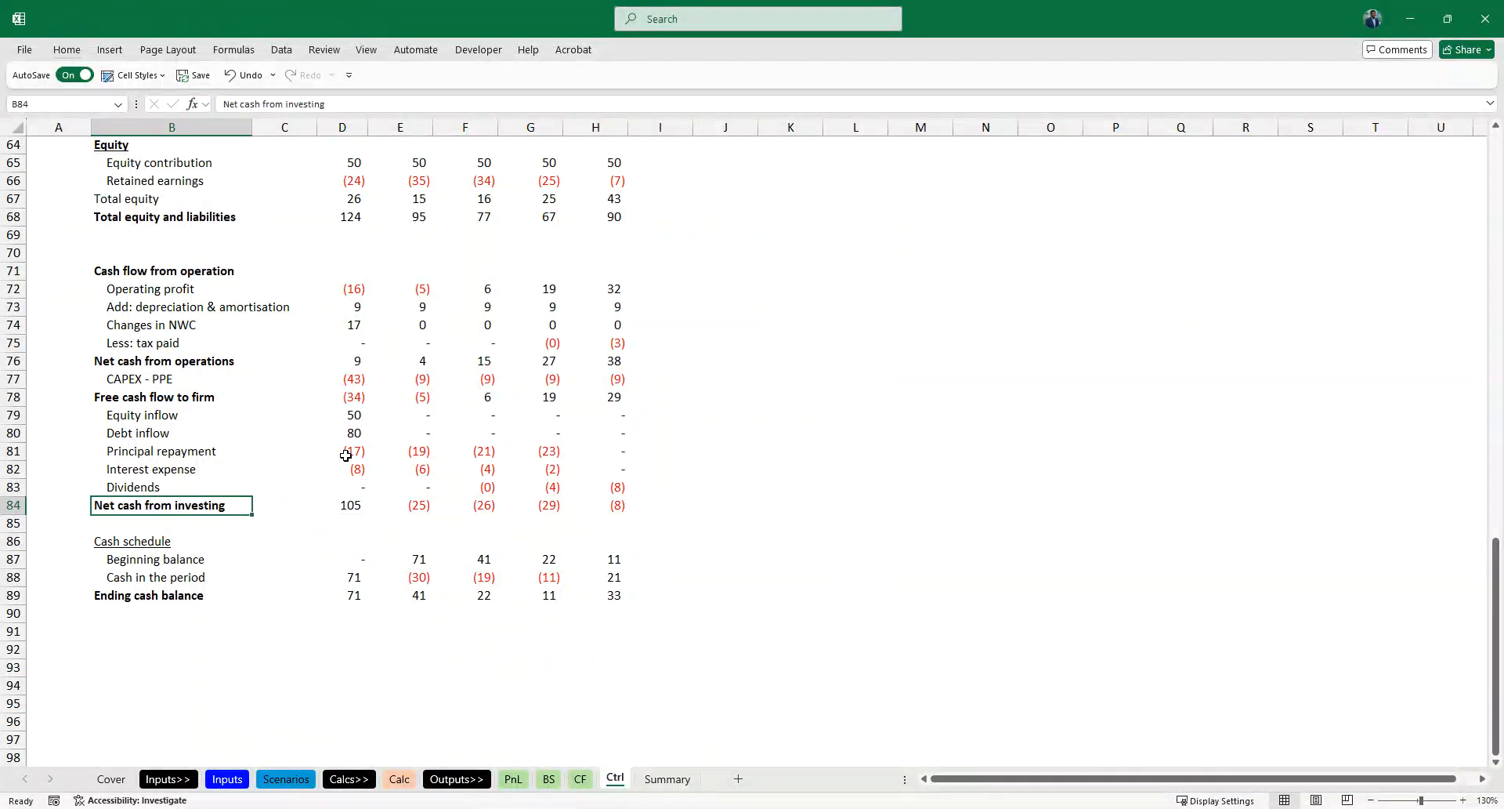
pyautogui.hotkey('shift', 'space')
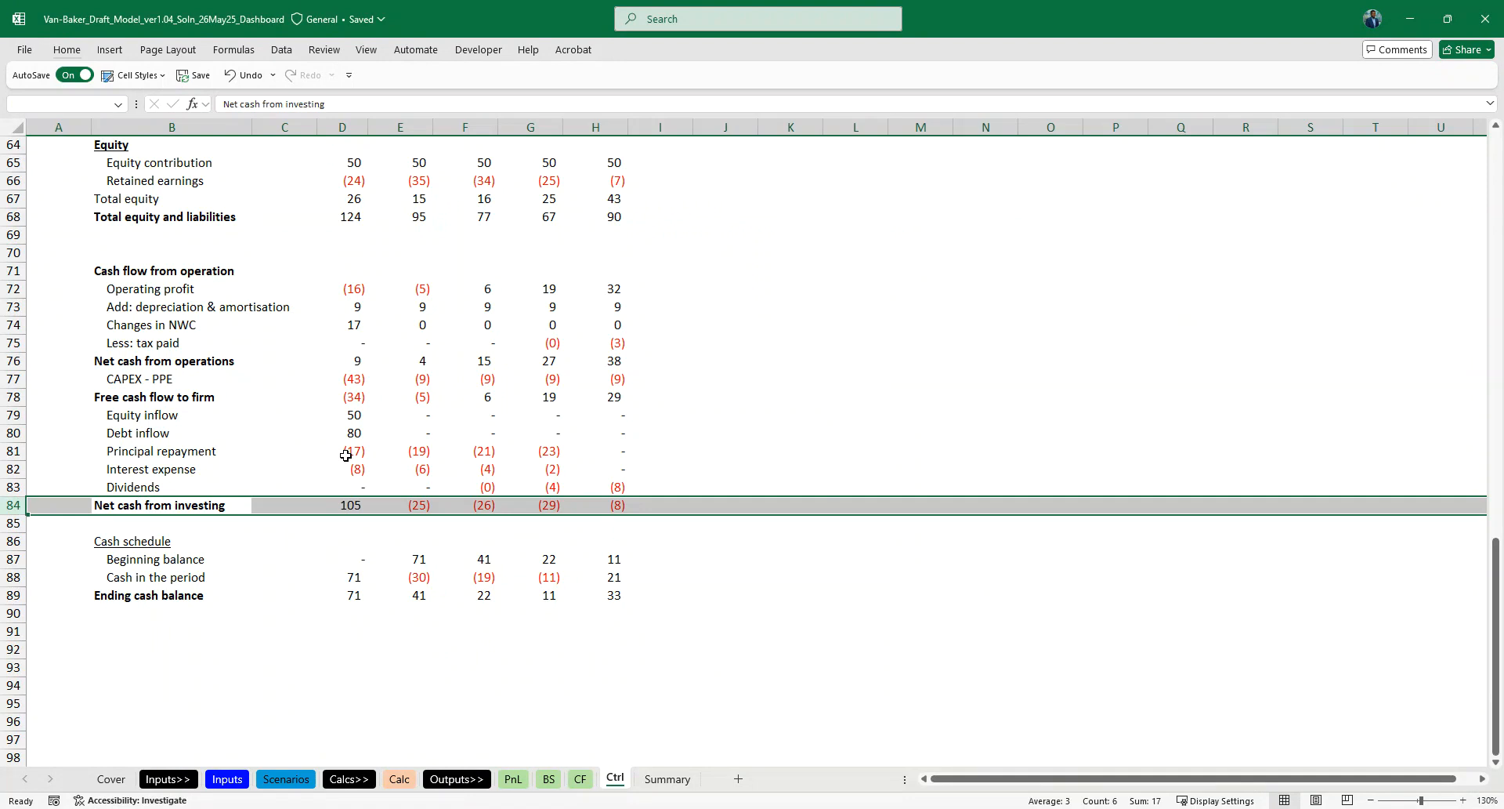
pyautogui.hotkey('ctrl', '-')
pyautogui.hotkey('ctrl', '-')
pyautogui.hotkey('ctrl', '-')
pyautogui.hotkey('ctrl', '-')
# - Insert a blank row above Ending cash balance and rename that label Closing cash balance
pyautogui.press('Down')
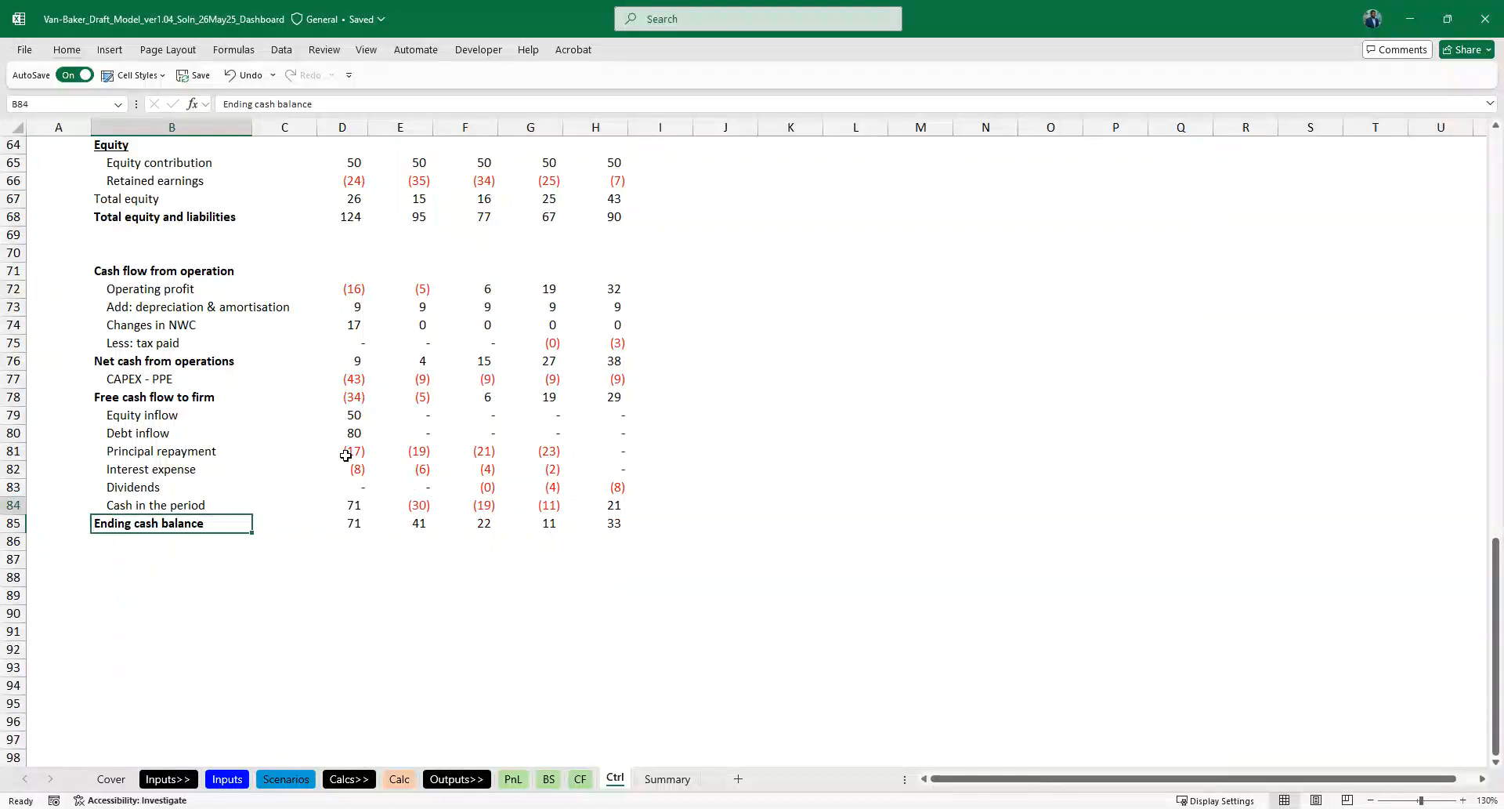
pyautogui.hotkey('shift', 'space')
pyautogui.hotkey('ctrl', '+')
pyautogui.press('Down')
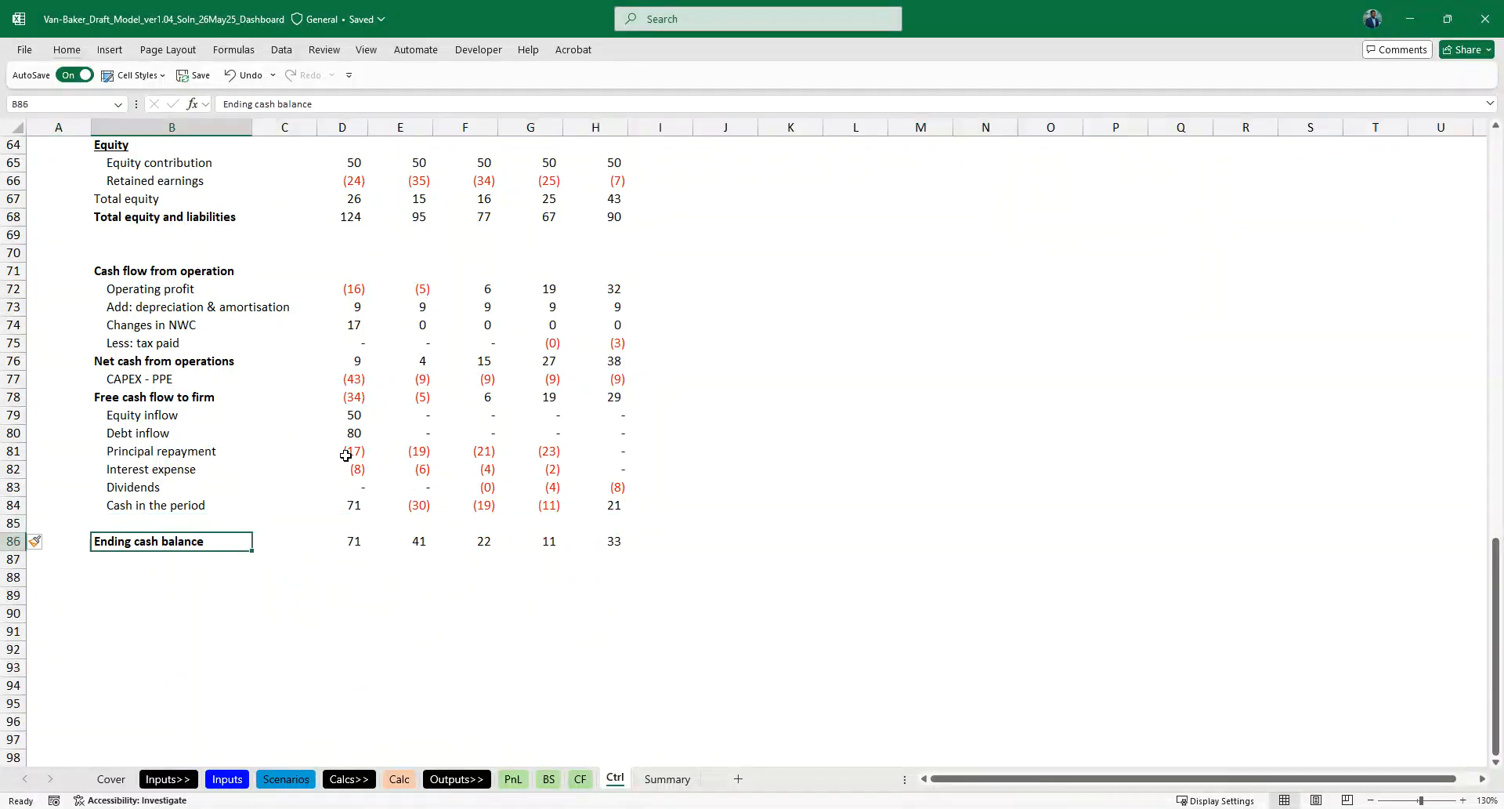
pyautogui.write('Closing')
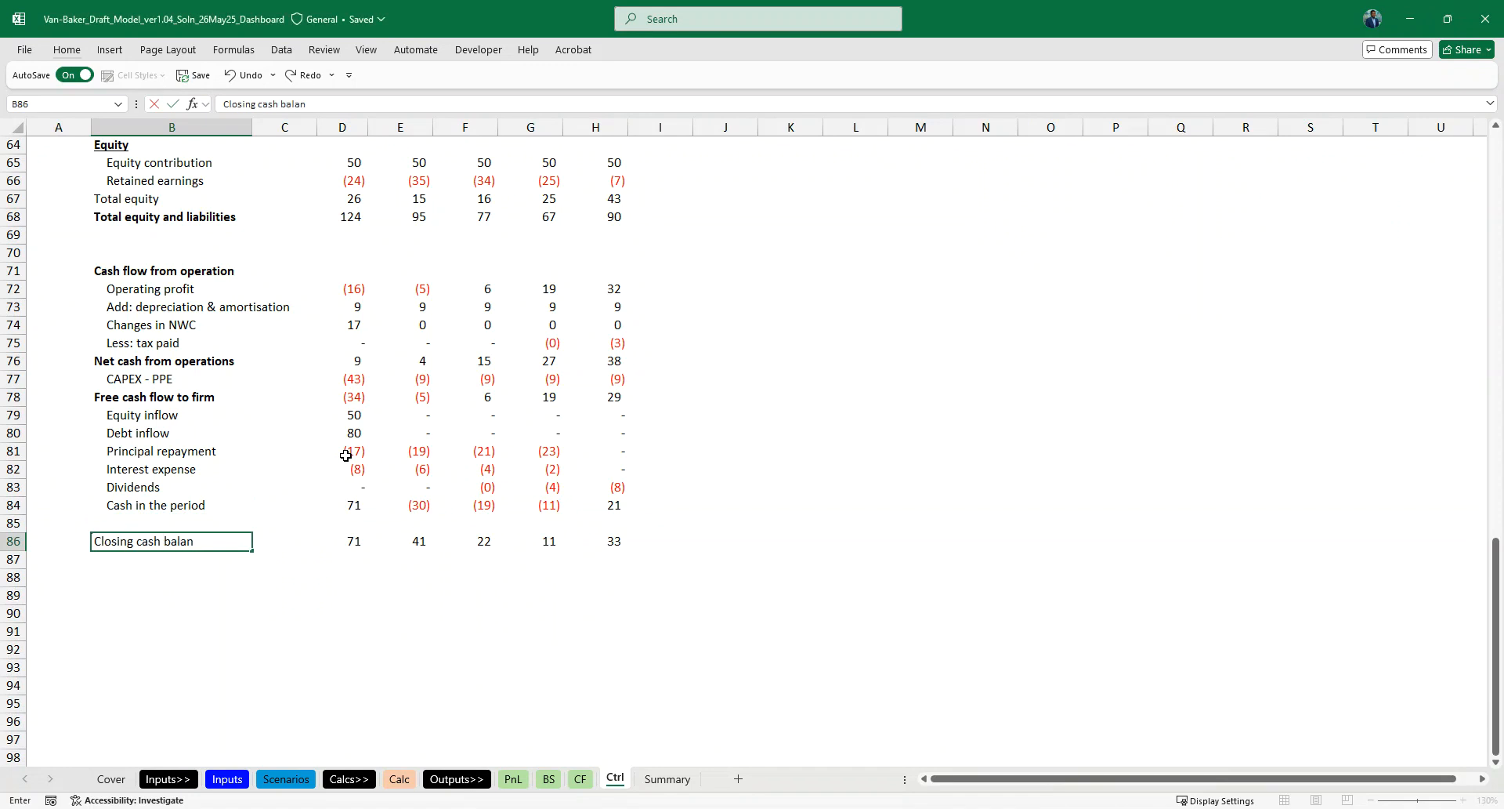
# - Add a top border across the Cash in the period row, B84:H84
pyautogui.press('Up')
pyautogui.press('Up')
pyautogui.hotkey('shift', 'Right')
pyautogui.hotkey('shift', 'Right')
pyautogui.hotkey('shift', 'Right')
pyautogui.hotkey('shift', 'Right')
pyautogui.hotkey('shift', 'Right')
pyautogui.hotkey('shift', 'Right')
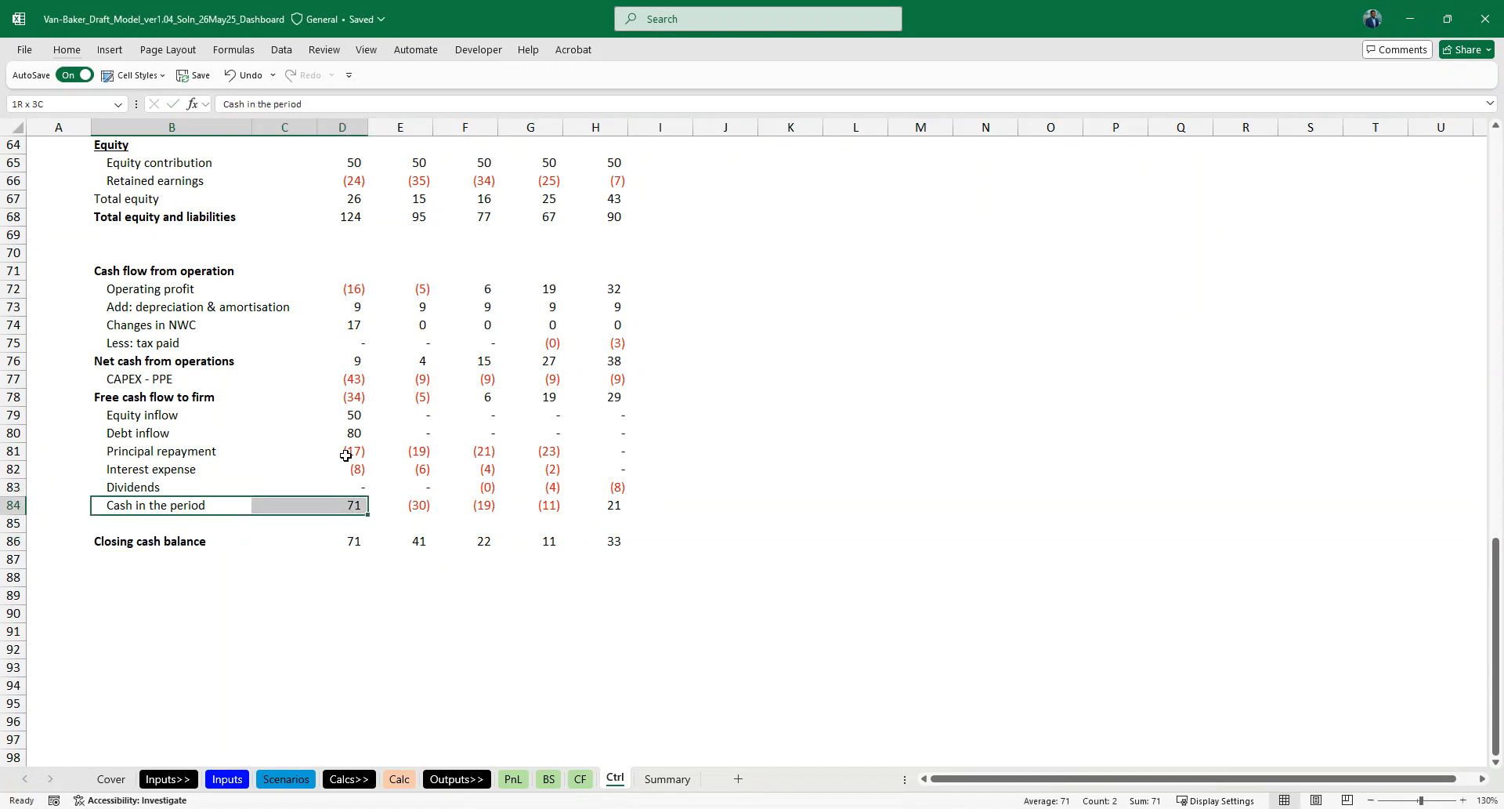
pyautogui.hotkey('alt', 'h')
pyautogui.press('b')
pyautogui.press('p')
# - Add a top border across the Net cash from operations row, B76:H76
pyautogui.press('Up')
pyautogui.press('Up')
pyautogui.press('Up')
pyautogui.press('Up')
pyautogui.press('Up')
pyautogui.press('Up')
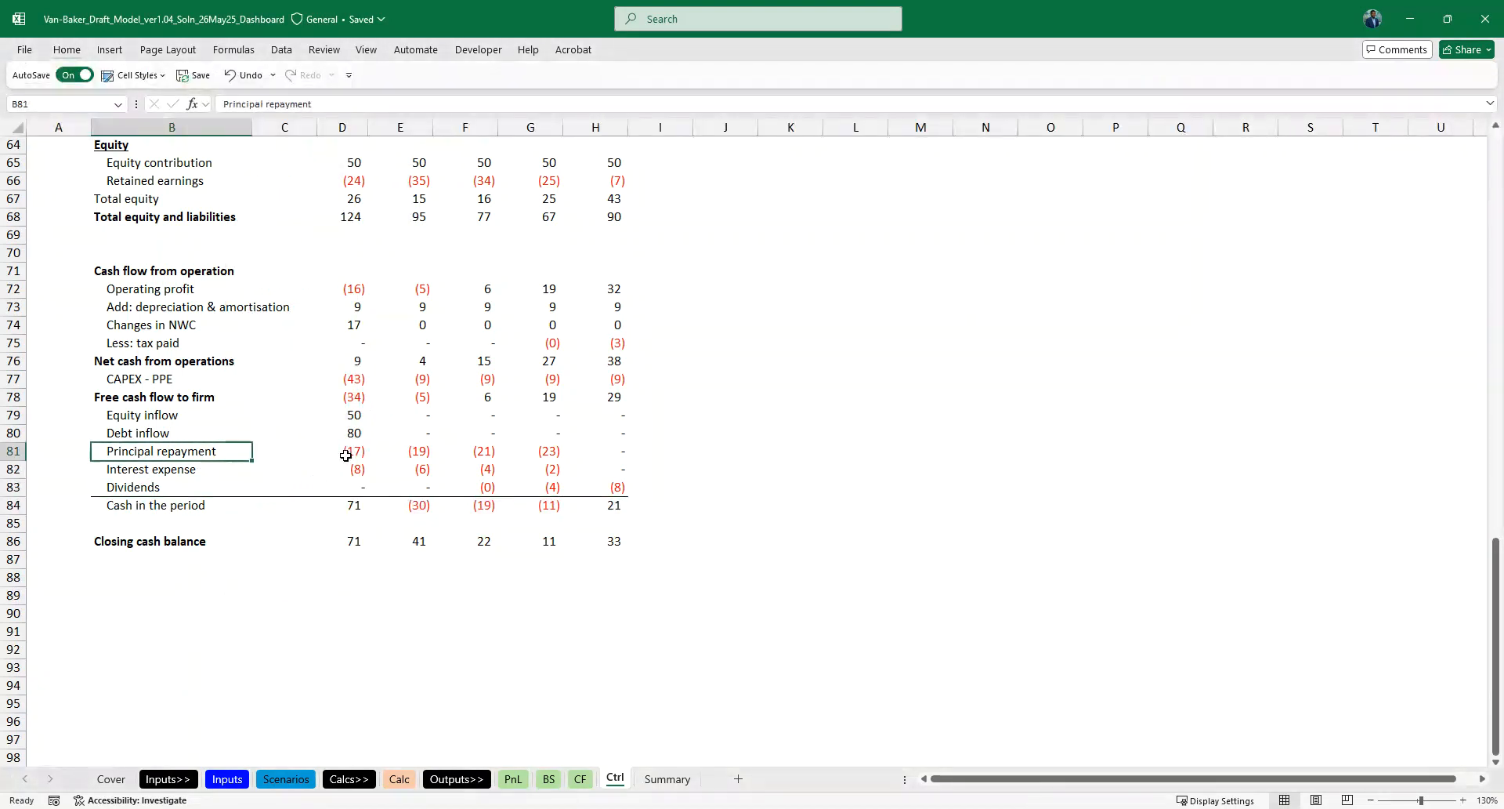
pyautogui.press('Up')
pyautogui.press('Up')
pyautogui.press('Up')
pyautogui.press('Down')
pyautogui.press('Down')
pyautogui.hotkey('shift', 'Right')
pyautogui.hotkey('shift', 'Right')
pyautogui.hotkey('shift', 'Right')
pyautogui.hotkey('shift', 'Right')
pyautogui.hotkey('shift', 'Right')
pyautogui.hotkey('shift', 'Right')
pyautogui.hotkey('alt', 'h')
pyautogui.press('b')
pyautogui.press('p')
pyautogui.press('Down')
pyautogui.press('Down')
pyautogui.press('Down')
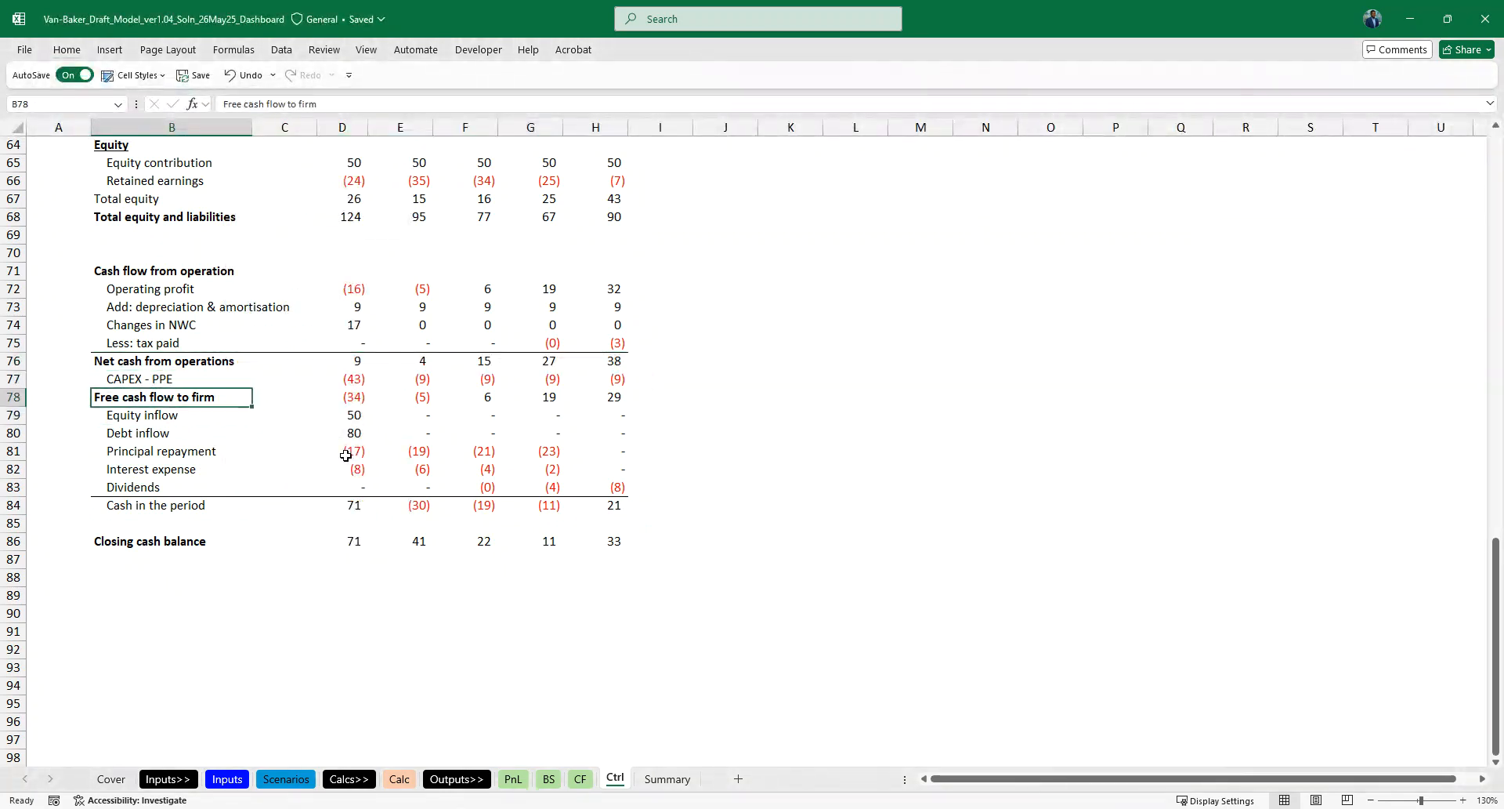
# - Add a top border across the Free cash flow to firm row, B78:H78
pyautogui.hotkey('shift', 'Right')
pyautogui.hotkey('shift', 'Right')
pyautogui.hotkey('shift', 'Right')
pyautogui.hotkey('shift', 'Right')
pyautogui.hotkey('shift', 'Right')
pyautogui.hotkey('shift', 'Right')
pyautogui.hotkey('alt', 'h')
pyautogui.press('b')
pyautogui.press('p')
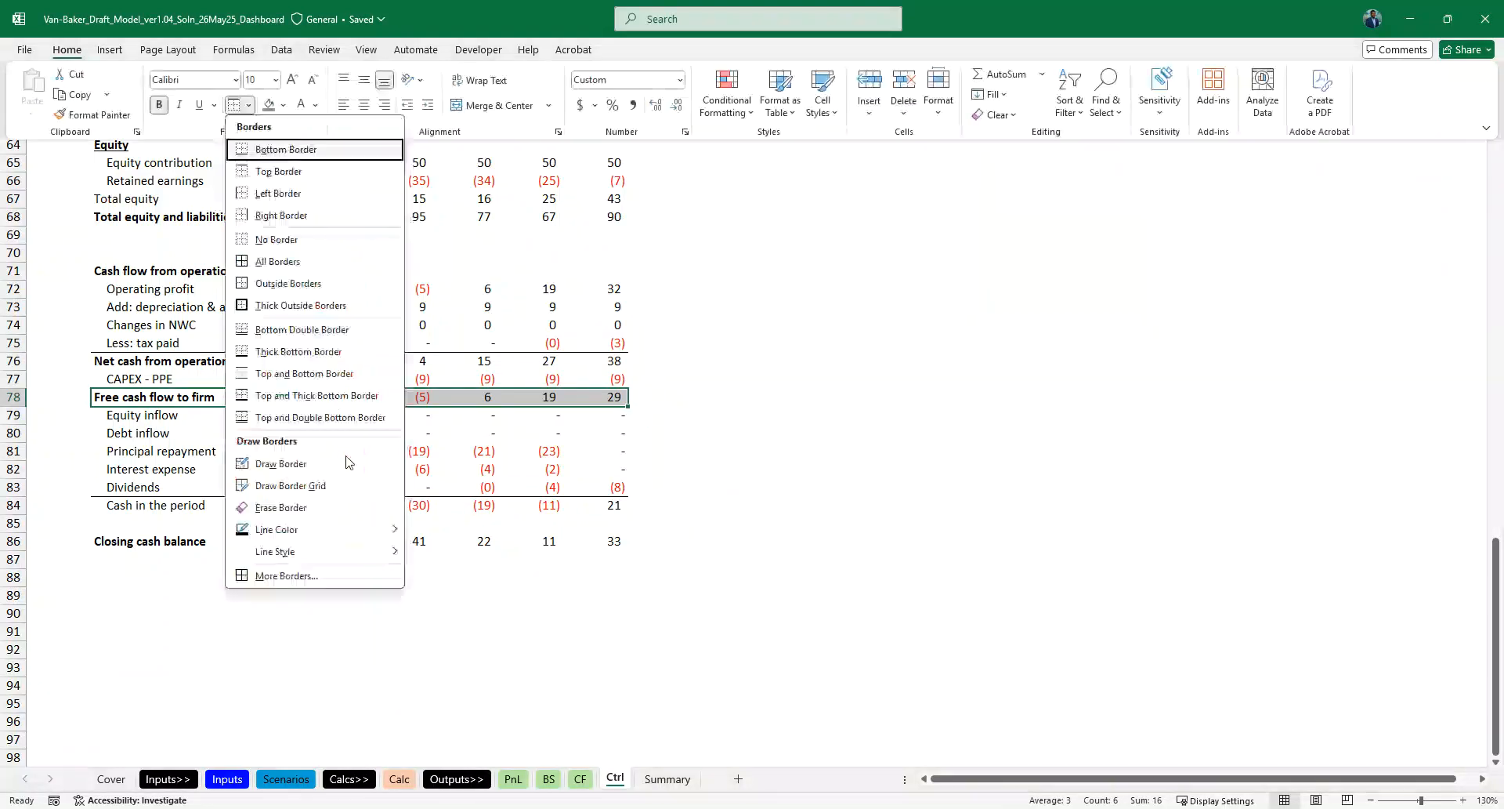
# - Rename the Cash flow from operation heading in B71 to Cash flow
pyautogui.press('Up')
pyautogui.press('Up')
pyautogui.press('Up')
pyautogui.press('Up')
pyautogui.press('Up')
pyautogui.press('Up')
pyautogui.press('Up')
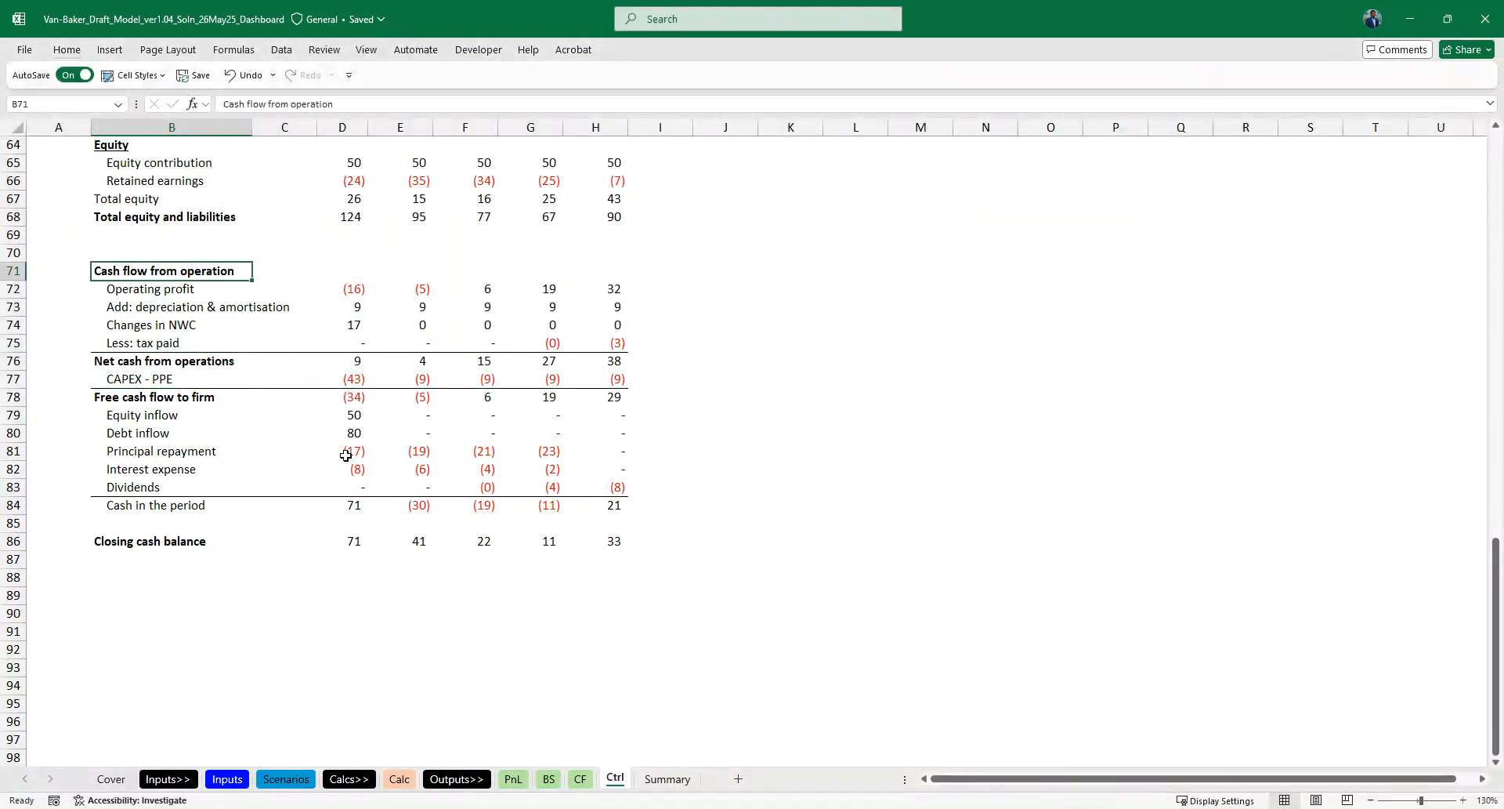
pyautogui.press('Down')
pyautogui.press('Down')
pyautogui.press('Up')
pyautogui.press('Up')
pyautogui.press('Down')
pyautogui.press('Down')
pyautogui.press('Up')
pyautogui.press('Up')
pyautogui.write('Cash f')
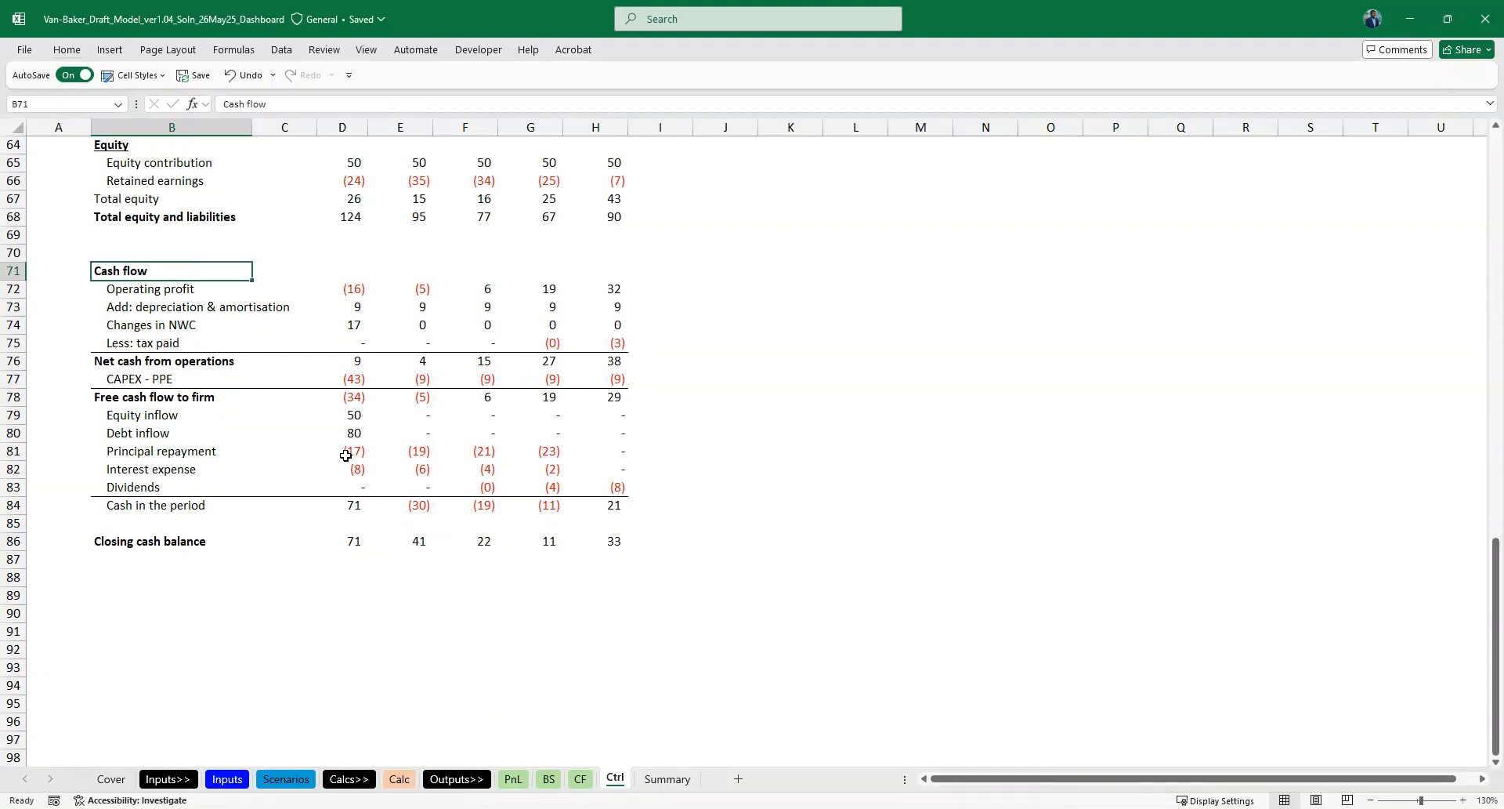
# - Link Summary cell S21, below the cash flow statement heading, to the Operating profit label in Ctrl!B72
pyautogui.hotkey('ctrl', 'pagedown')
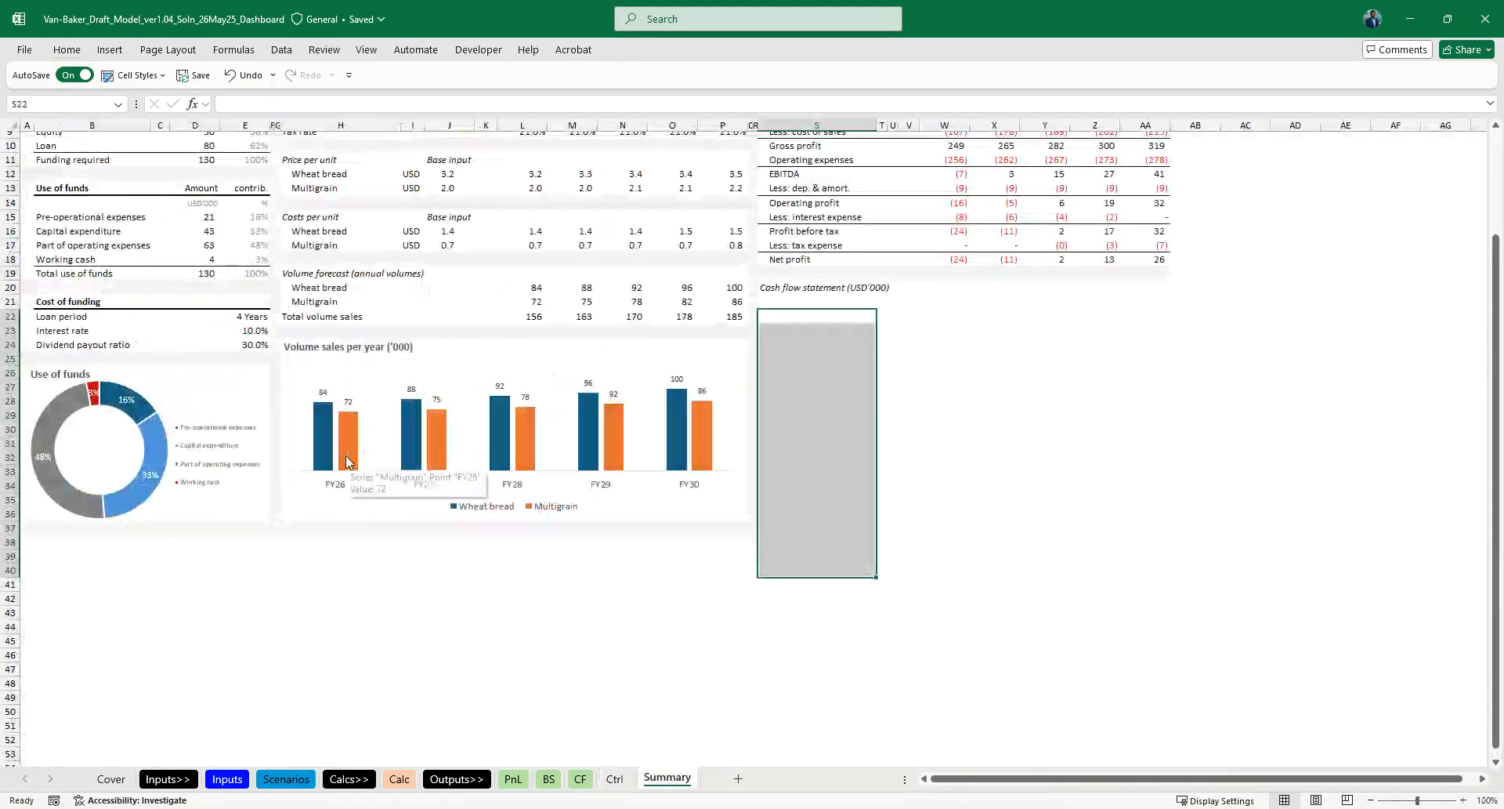
pyautogui.scroll(2, 346, 461)
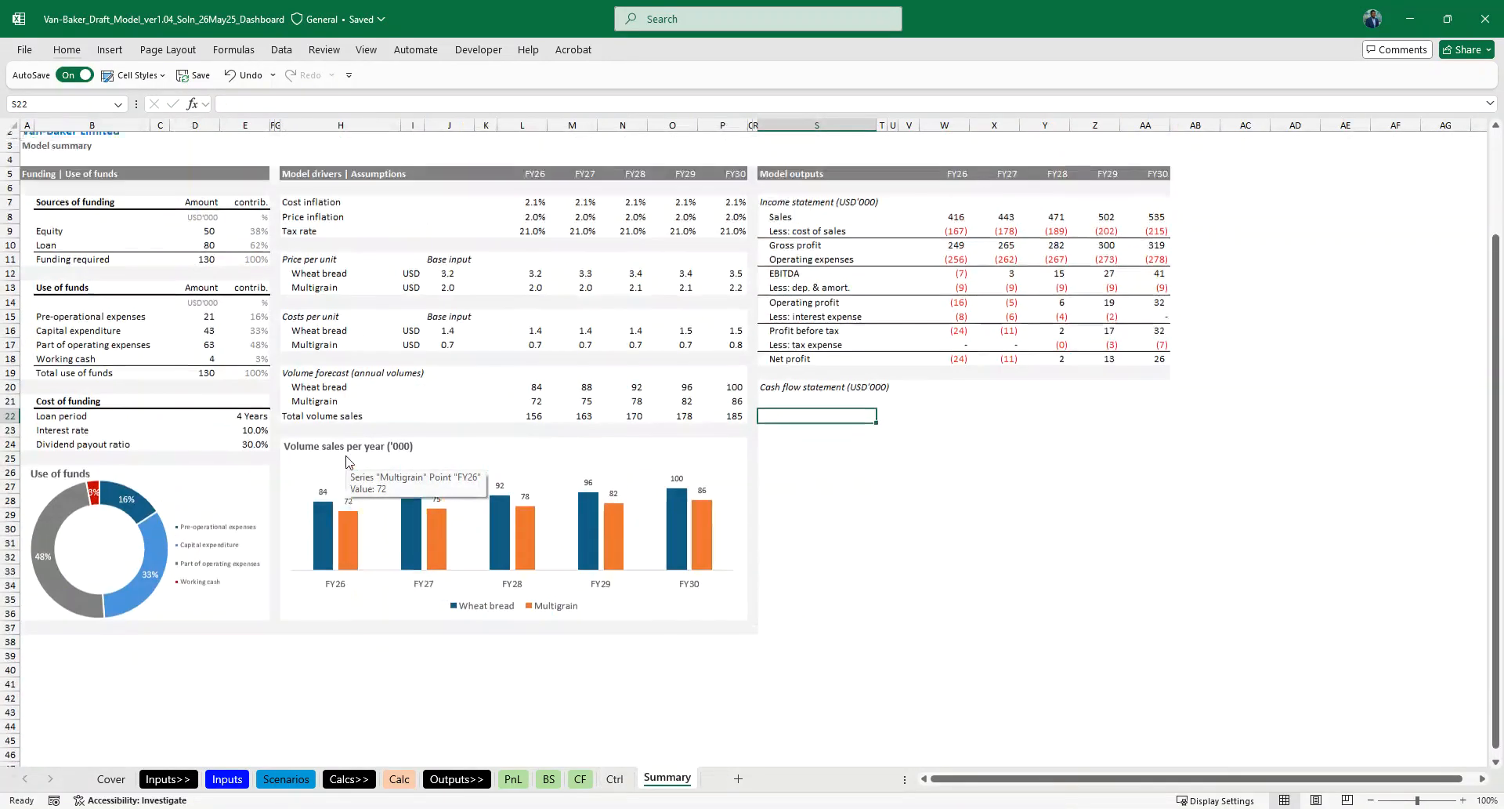
pyautogui.press('Up')
pyautogui.write('=')
pyautogui.hotkey('ctrl', 'pageup')
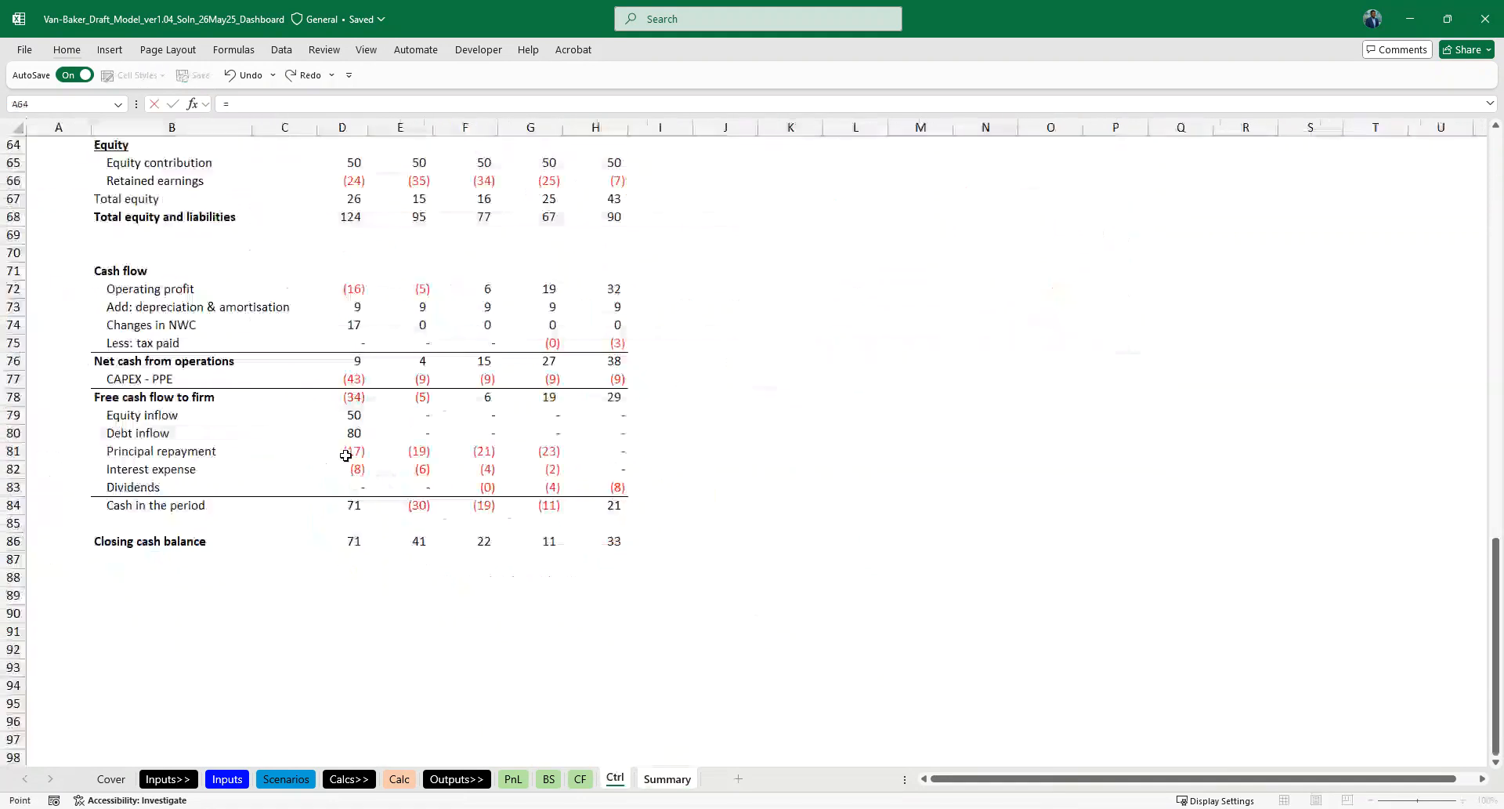
pyautogui.click(131, 288)
pyautogui.press('Return')
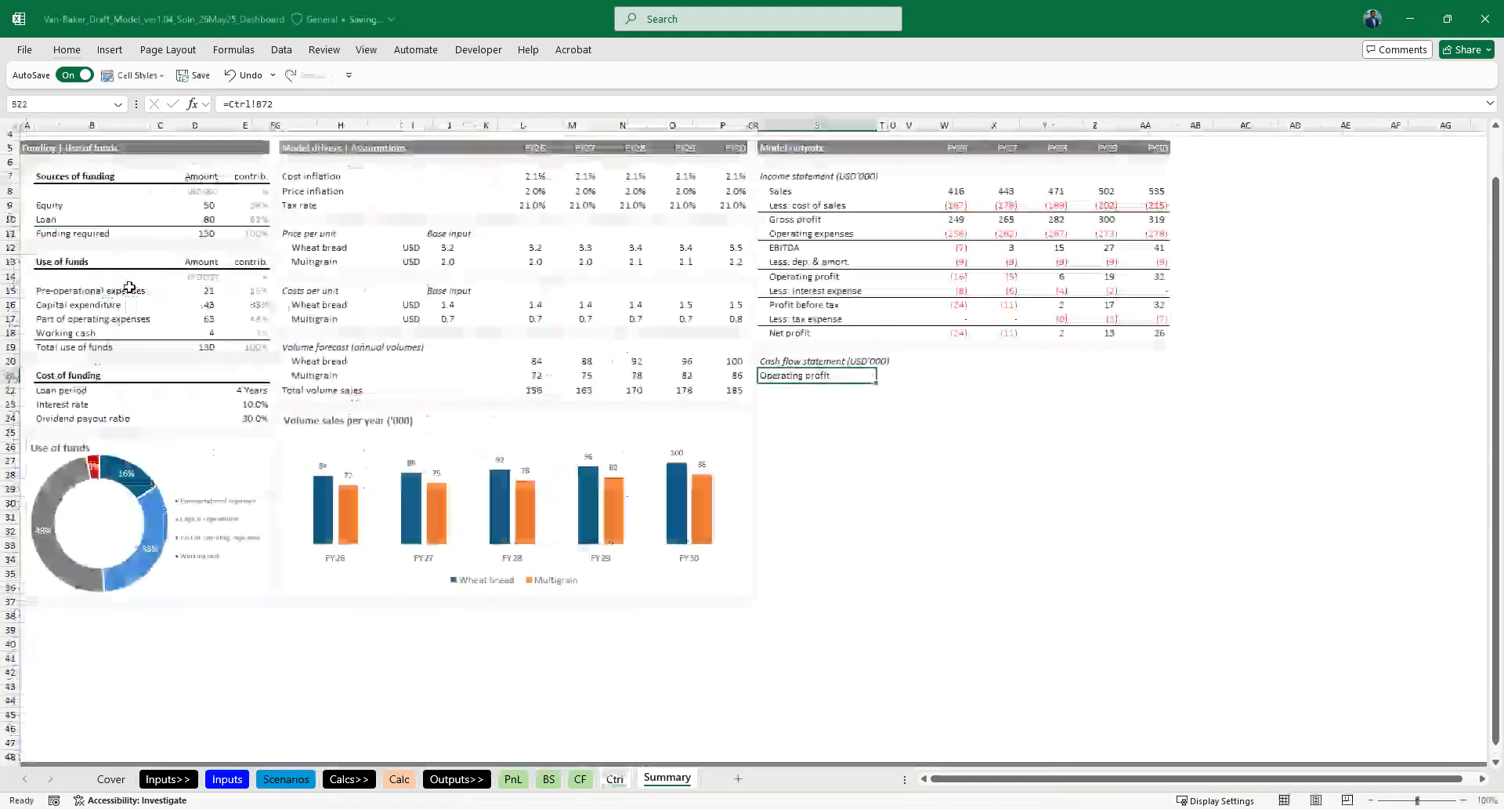
# - Fill the label link from S21 down to S35, leaving S34 blank, to bring in the cash flow line names through Closing cash balance
pyautogui.hotkey('ctrl', 'd')
pyautogui.press('Down')
pyautogui.hotkey('ctrl', 'd')
pyautogui.press('Down')
pyautogui.hotkey('ctrl', 'd')
pyautogui.press('Down')
pyautogui.hotkey('ctrl', 'd')
pyautogui.press('Down')
pyautogui.hotkey('ctrl', 'd')
pyautogui.press('Down')
pyautogui.hotkey('ctrl', 'd')
pyautogui.press('Down')
pyautogui.press('Down')
pyautogui.press('Down')
pyautogui.press('Down')
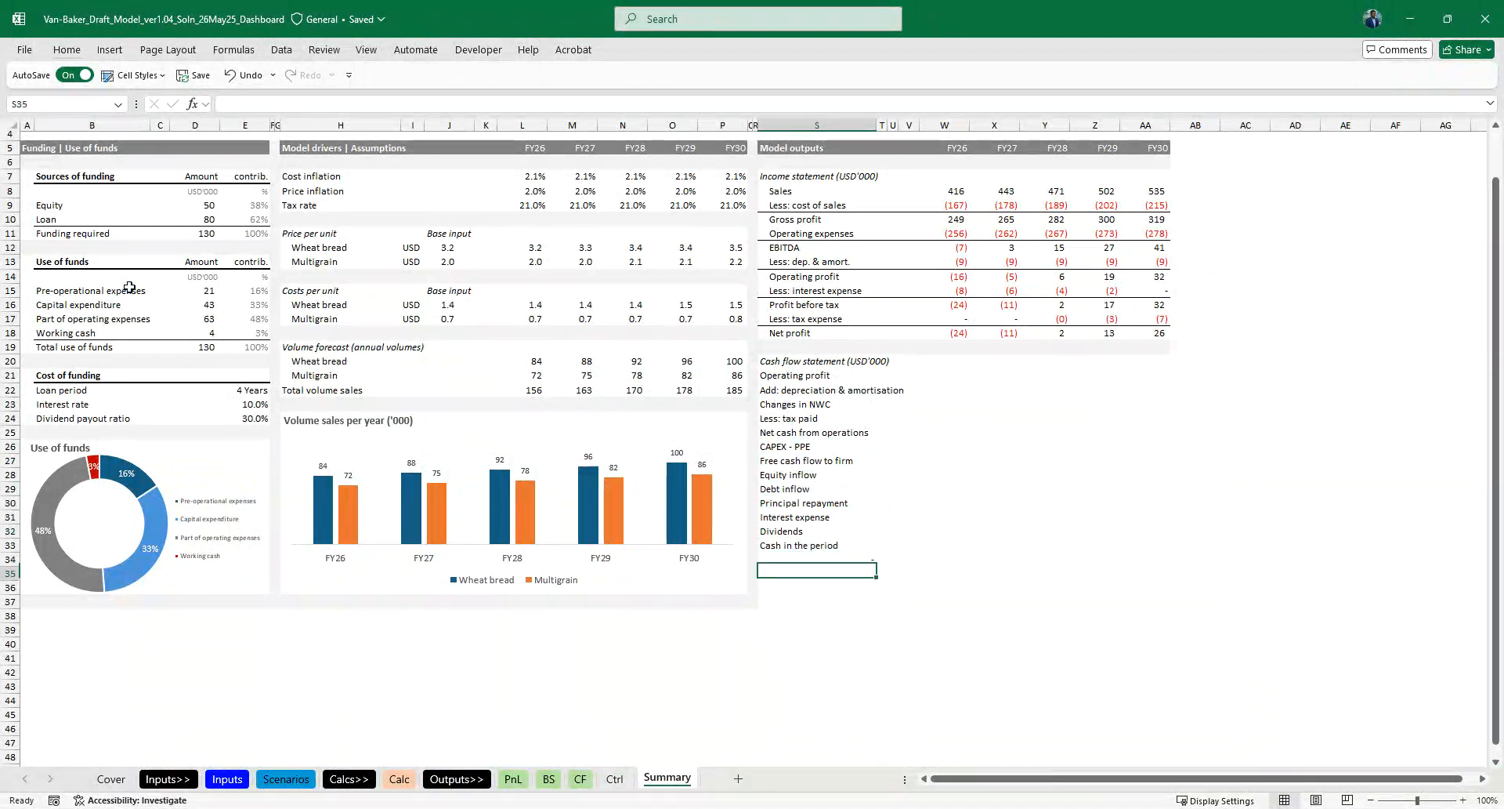
# - Link the FY26 Operating profit cell W21 to Ctrl!D72 and fill the formula across W21:AA21
pyautogui.hotkey('ctrl', 'Up')
pyautogui.hotkey('ctrl', 'Up')
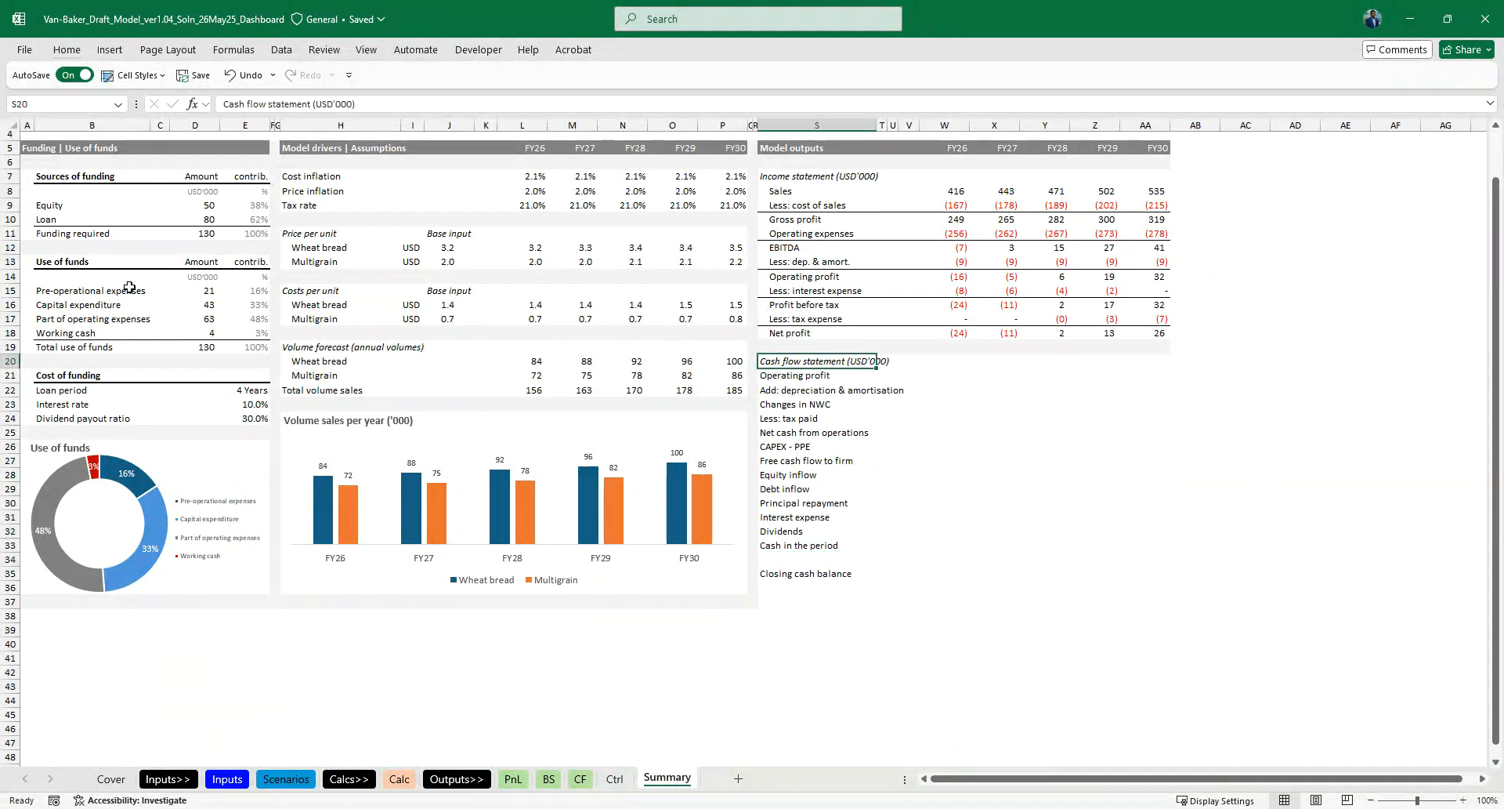
pyautogui.press('Right')
pyautogui.press('Right')
pyautogui.write('=')
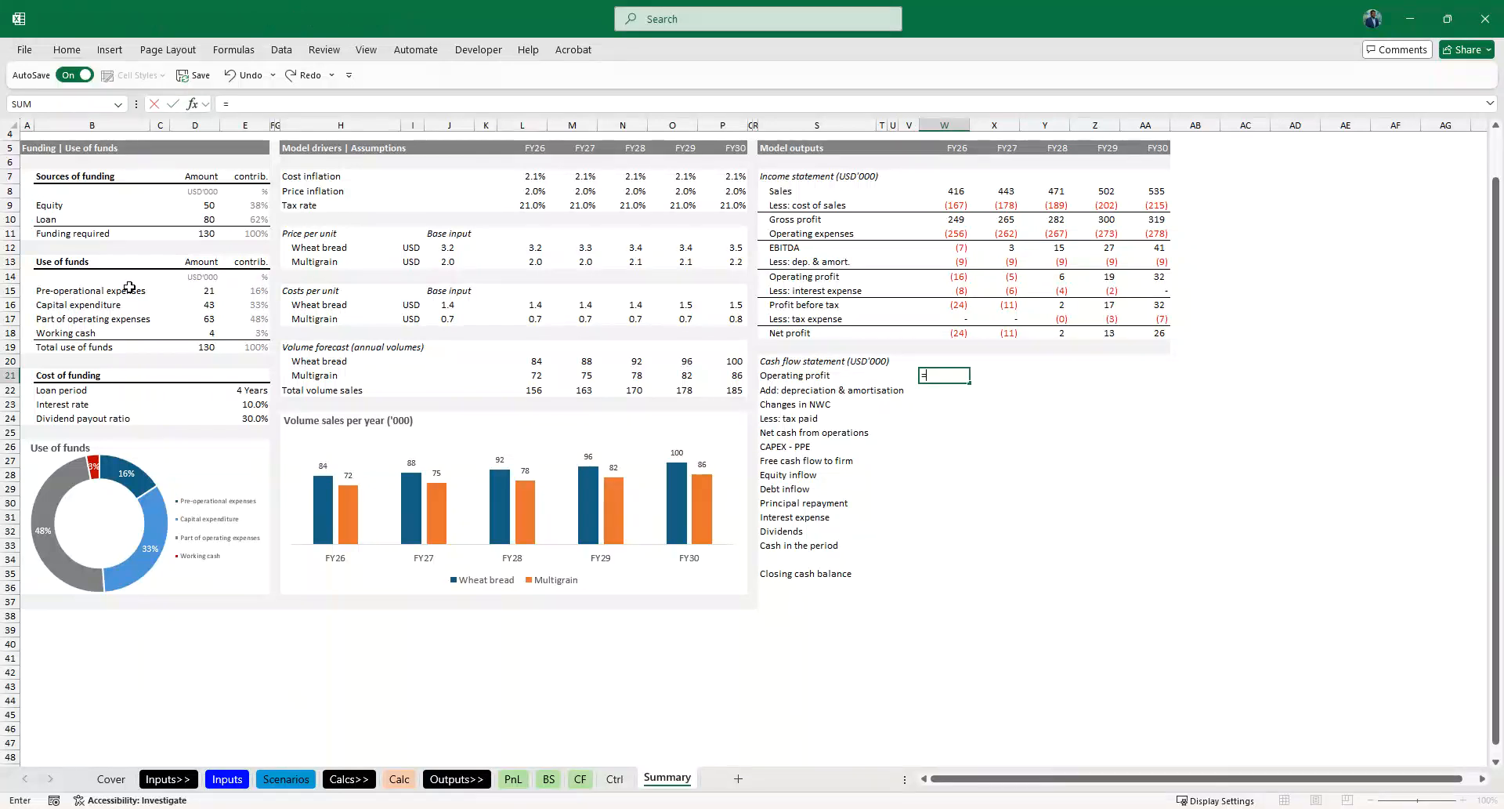
pyautogui.hotkey('ctrl', 'pageup')
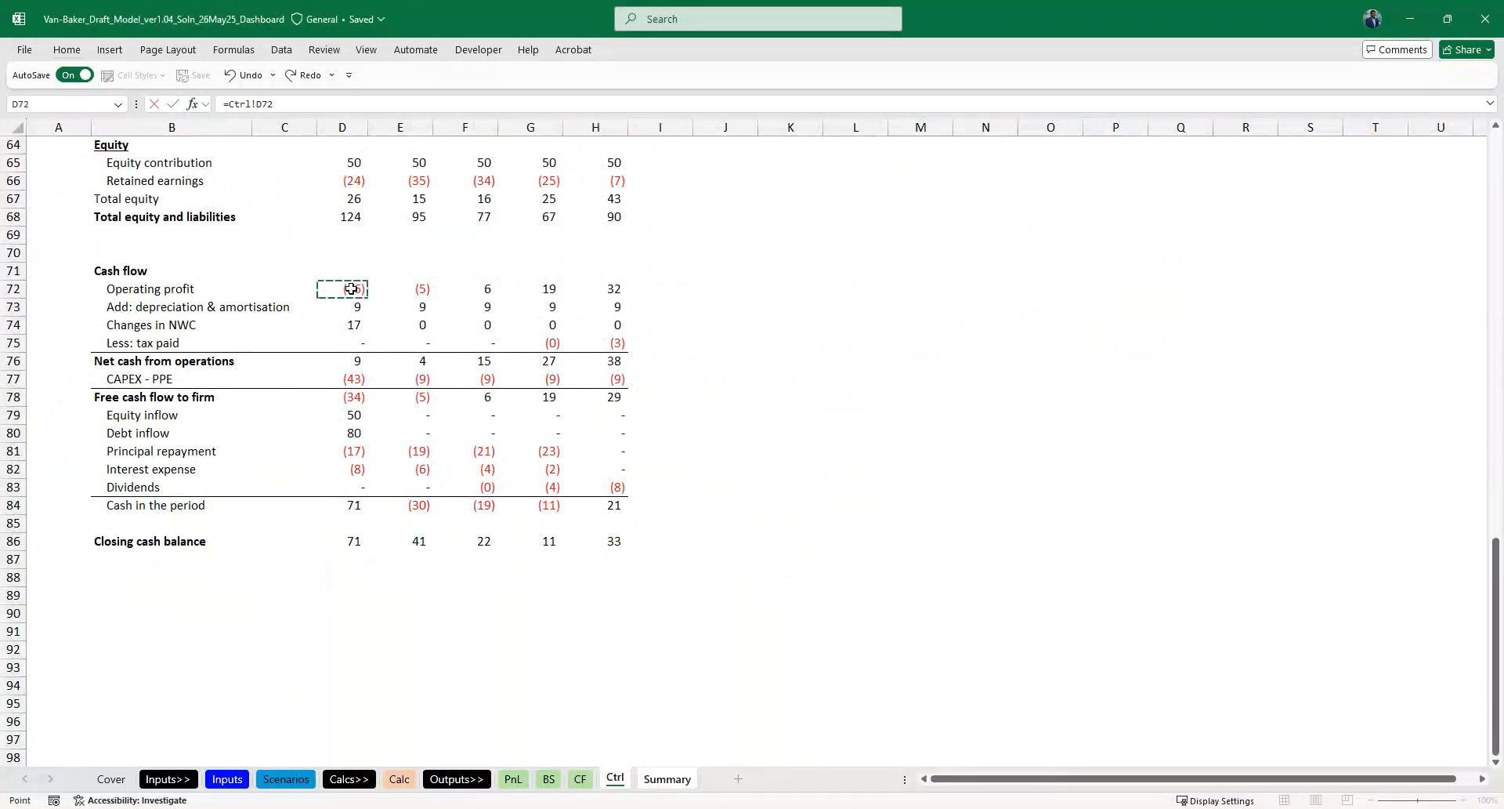
pyautogui.hotkey('ctrl', 'Return')
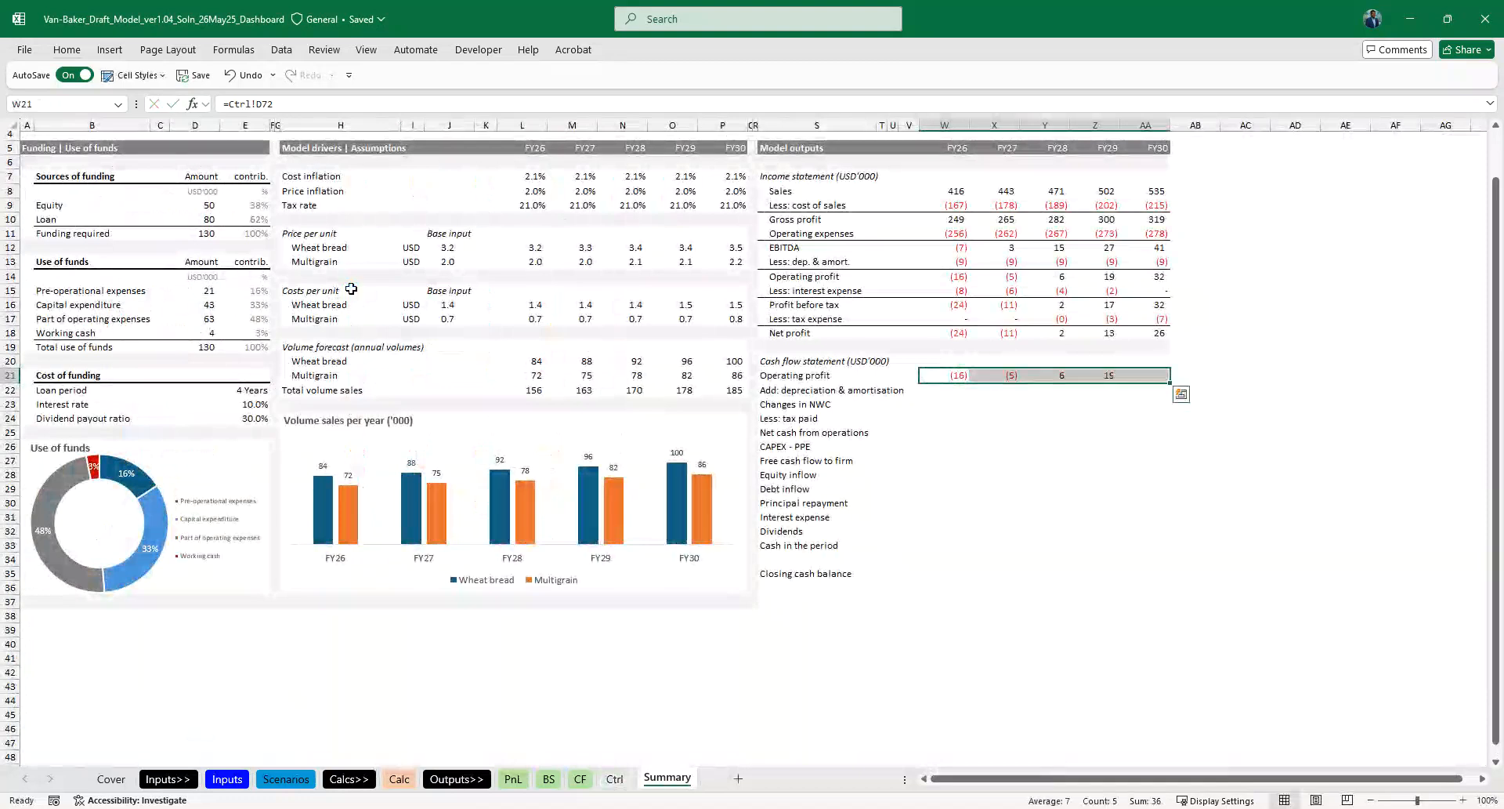
# - Copy the Operating profit formulas in W21:AA21 down to rows 22 through 25, ending at Net cash from operations
pyautogui.hotkey('ctrl', 'c')
pyautogui.press('Down')
pyautogui.hotkey('ctrl', 'v')
pyautogui.press('Down')
pyautogui.hotkey('ctrl', 'v')
pyautogui.press('Down')
pyautogui.hotkey('ctrl', 'v')
pyautogui.press('Down')
pyautogui.hotkey('ctrl', 'v')
# - Add a top border across the Net cash from operations row, S25:AA25, on the Summary sheet
pyautogui.hotkey('ctrl', 'Left')
pyautogui.hotkey('ctrl', 'shift', 'Right')
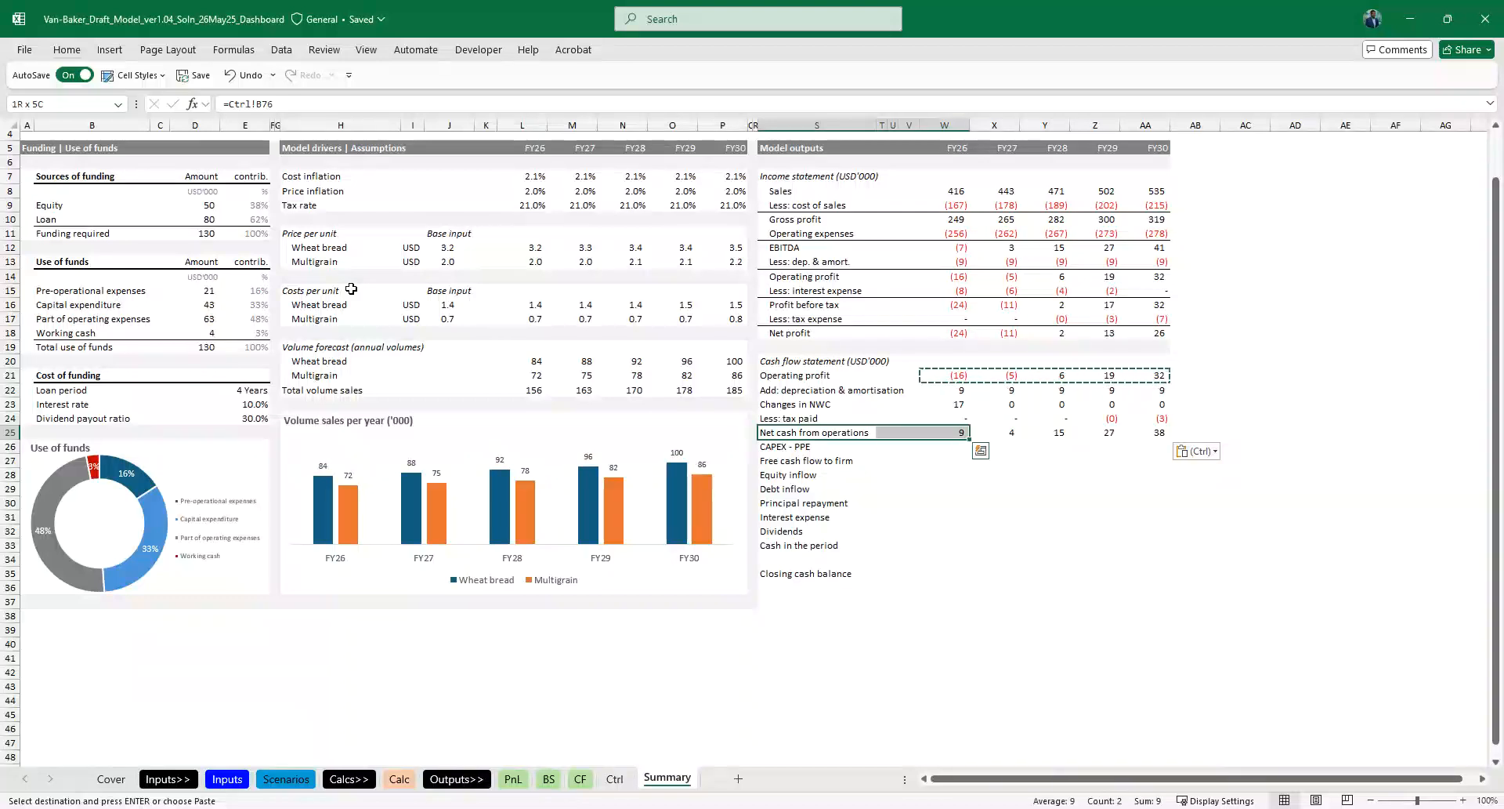
pyautogui.hotkey('ctrl', 'shift', 'Right')
pyautogui.hotkey('alt', 'h')
pyautogui.press('b')
pyautogui.press('p')
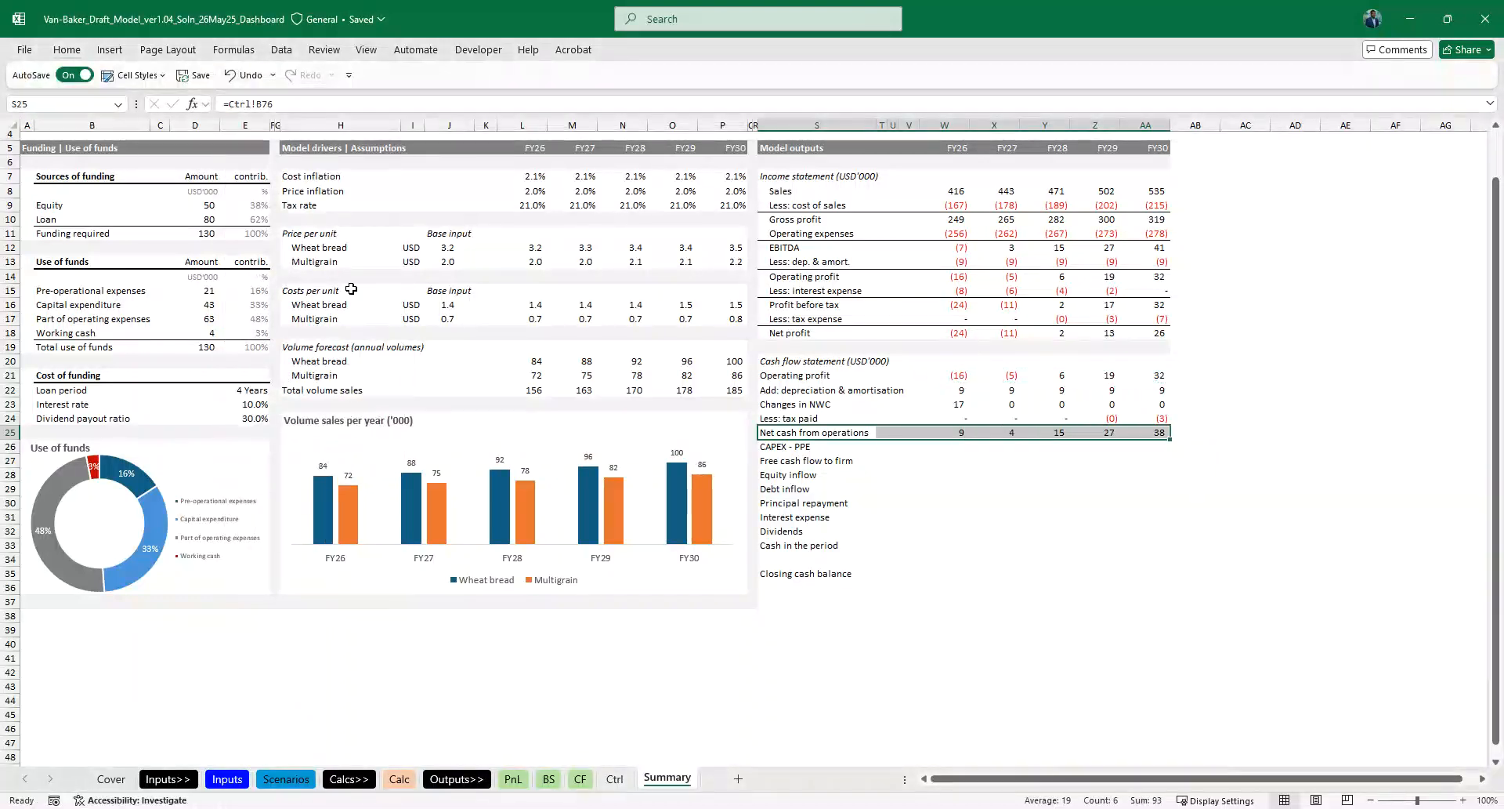
# - Indent the cash flow statement labels in S21:S35 one level under their heading
pyautogui.scroll(1, 351, 289)
pyautogui.scroll(1, 663, 364)
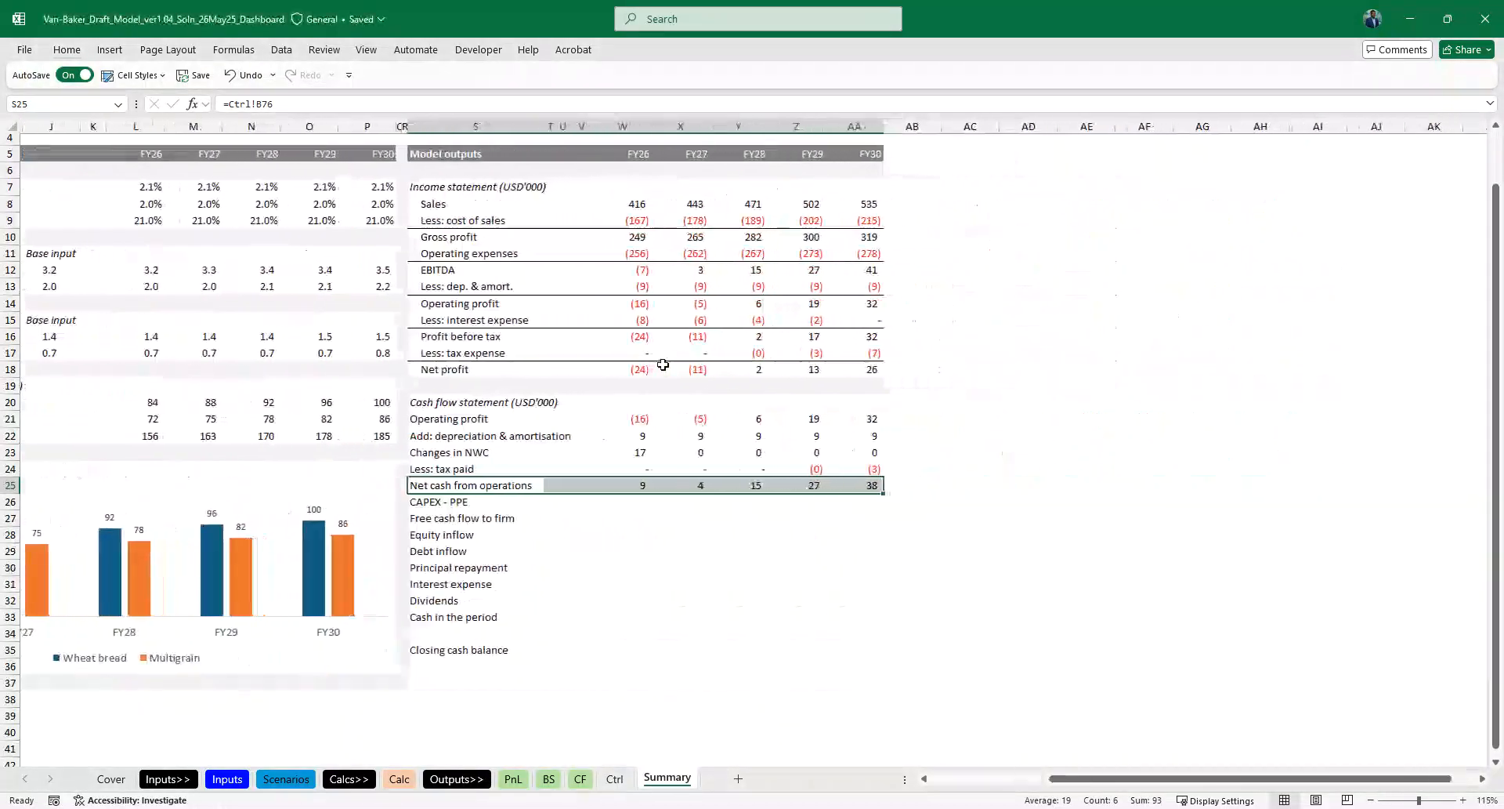
pyautogui.hscroll(2, 765, 500)
pyautogui.scroll(-2, 765, 501)
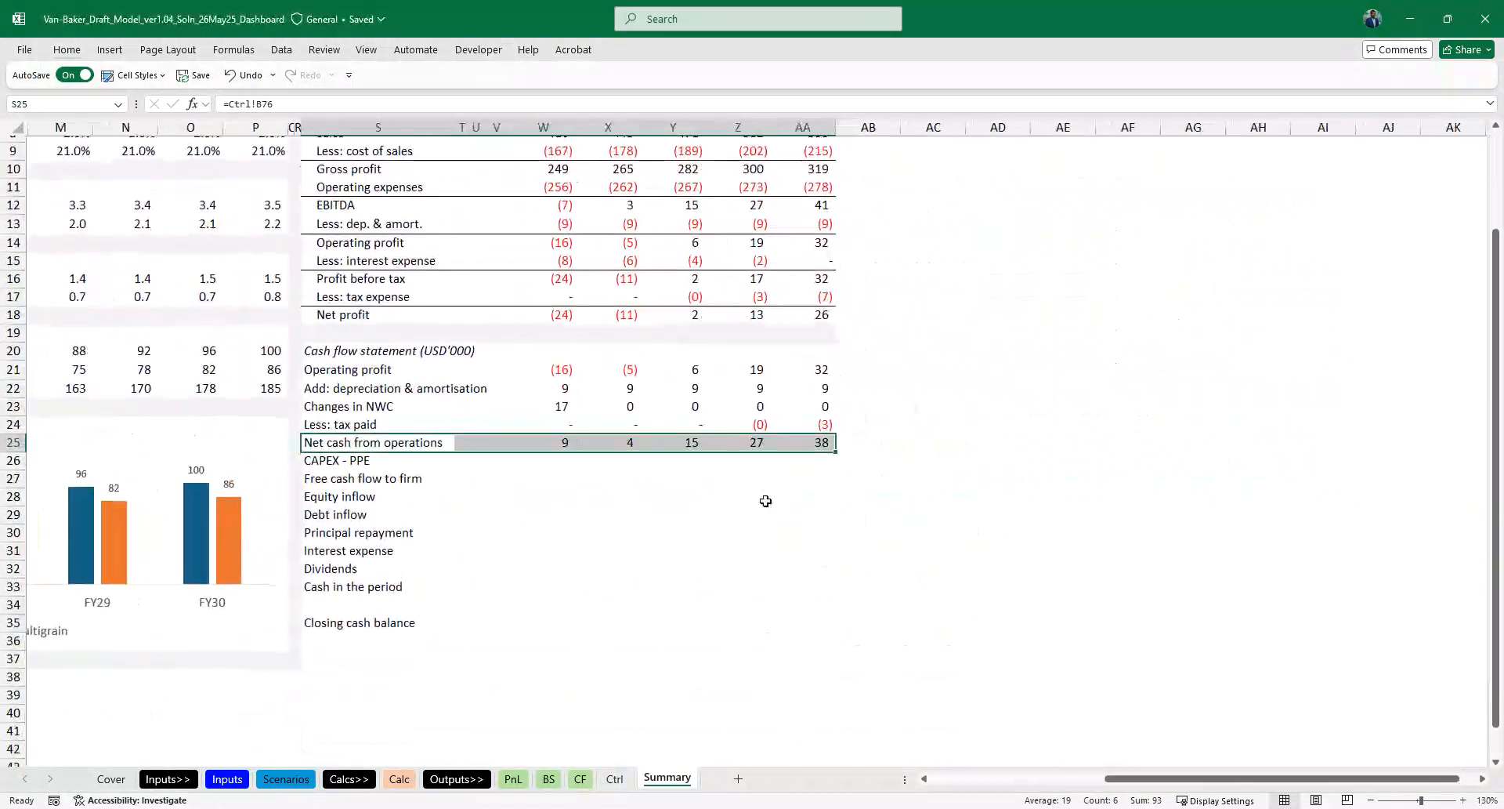
pyautogui.click(561, 371)
pyautogui.hotkey('shift', 'Down')
pyautogui.hotkey('shift', 'Down')
pyautogui.hotkey('shift', 'Down')
pyautogui.press('Down')
pyautogui.press('Down')
pyautogui.press('Down')
pyautogui.press('Down')
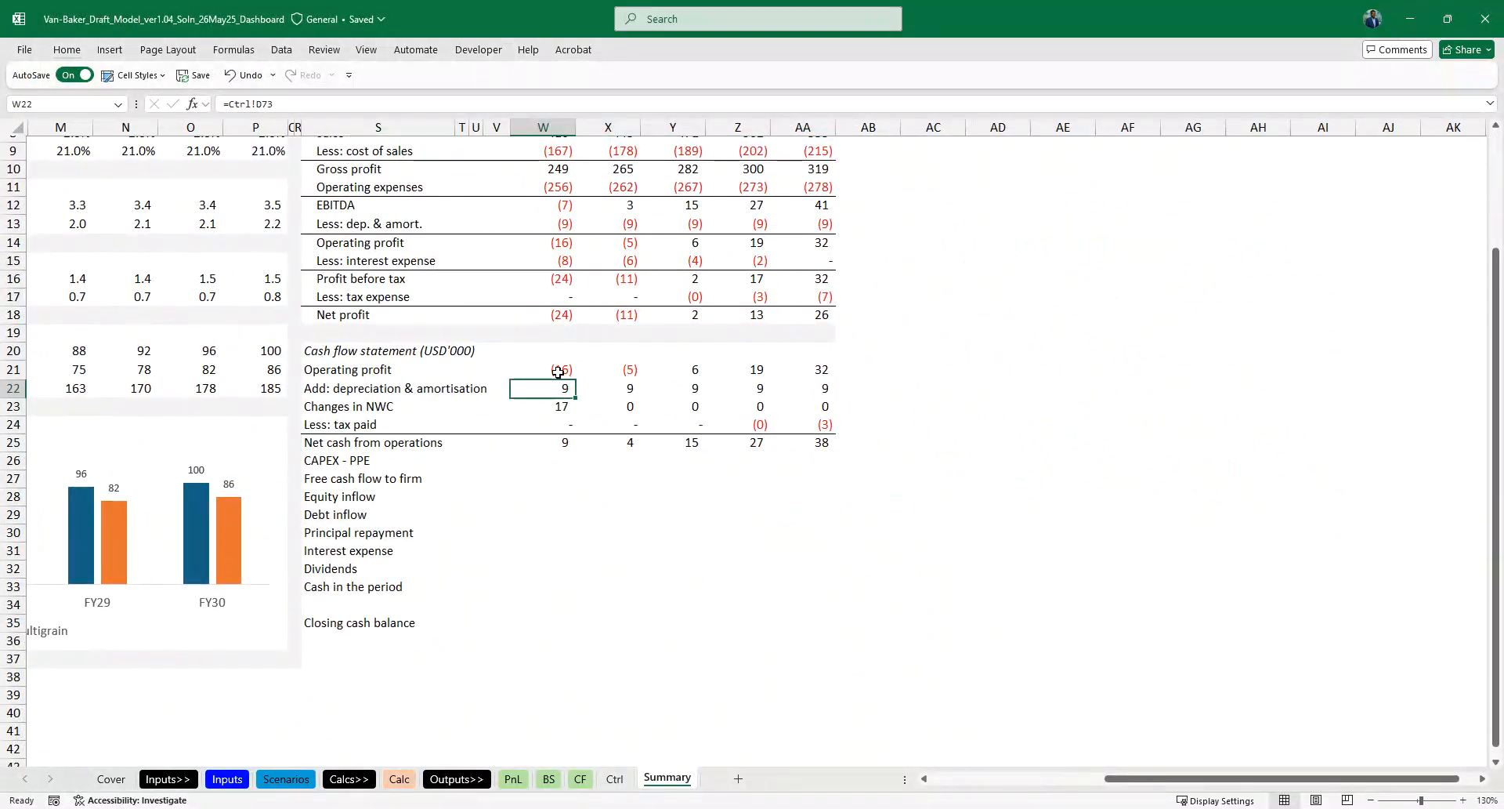
pyautogui.press('Left')
pyautogui.press('Left')
pyautogui.press('Left')
pyautogui.press('Left')
pyautogui.press('Up')
pyautogui.press('Up')
pyautogui.press('Up')
pyautogui.hotkey('ctrl', 'shift', 'Down')
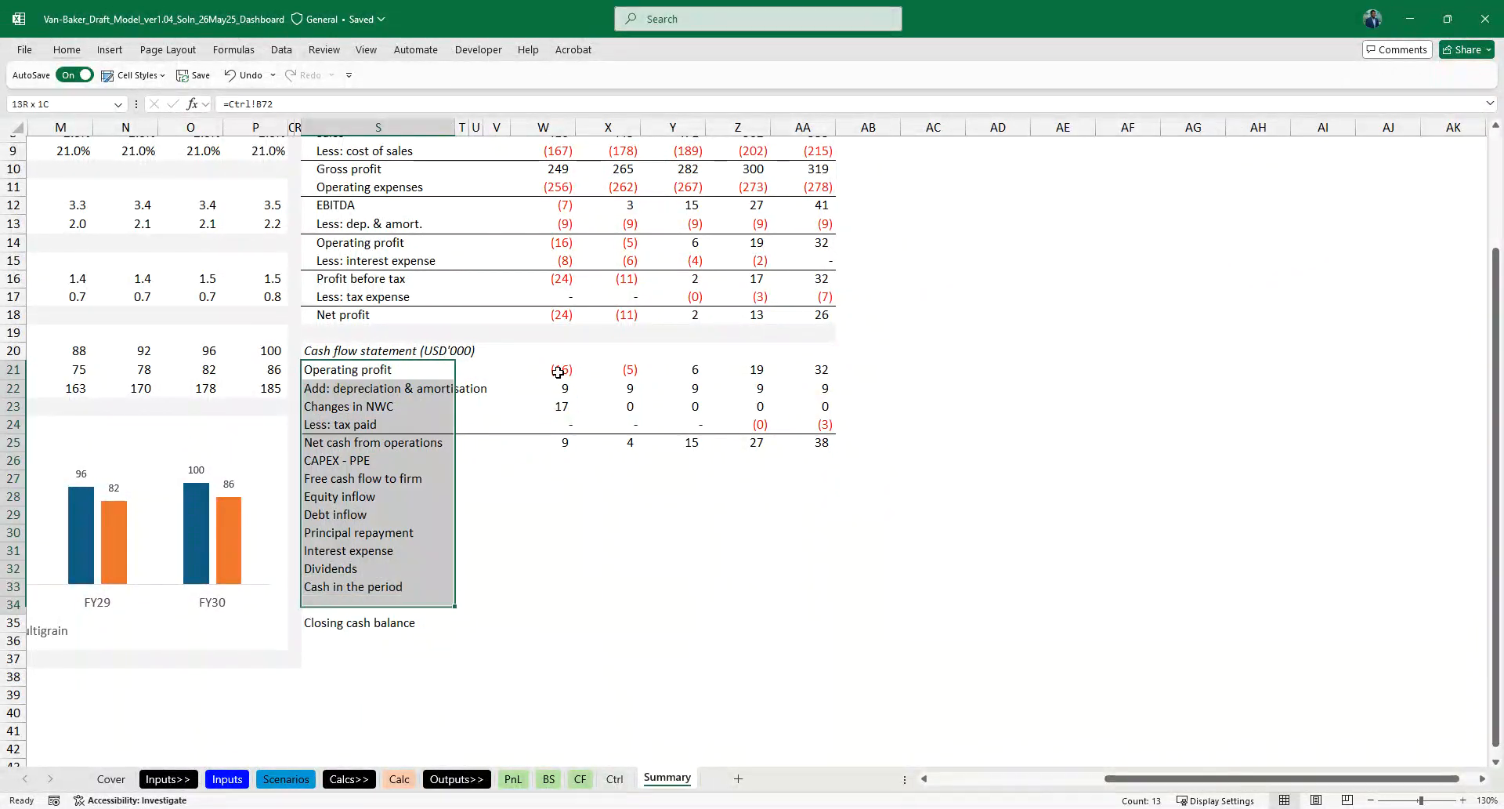
pyautogui.hotkey('alt', 'h')
pyautogui.press('6')
# - Copy the Less: tax paid formulas in W24:AA24 to rows 26 through 31, from CAPEX - PPE to Interest expense
pyautogui.press('Right')
pyautogui.press('Right')
pyautogui.press('Right')
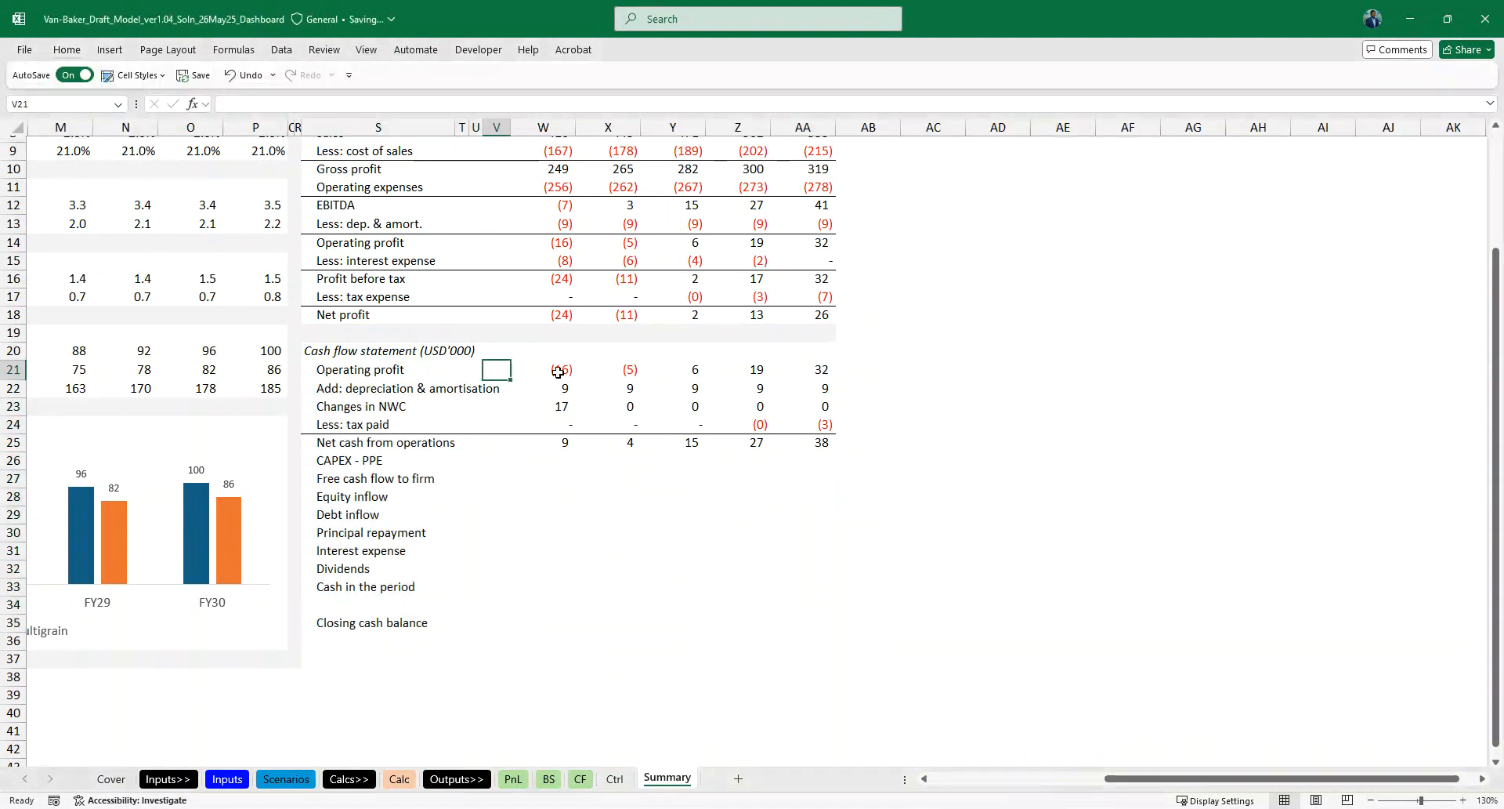
pyautogui.press('Right')
pyautogui.press('Down')
pyautogui.press('Down')
pyautogui.press('Down')
pyautogui.press('Down')
pyautogui.hotkey('ctrl', 'shift', 'Right')
pyautogui.hotkey('ctrl', 'c')
pyautogui.press('Down')
pyautogui.press('Down')
pyautogui.hotkey('ctrl', 'v')
pyautogui.press('Down')
pyautogui.hotkey('ctrl', 'v')
pyautogui.press('Down')
pyautogui.hotkey('ctrl', 'v')
pyautogui.press('Down')
pyautogui.hotkey('ctrl', 'v')
pyautogui.press('Down')
pyautogui.hotkey('shift', 'Down')
pyautogui.hotkey('ctrl', 'v')
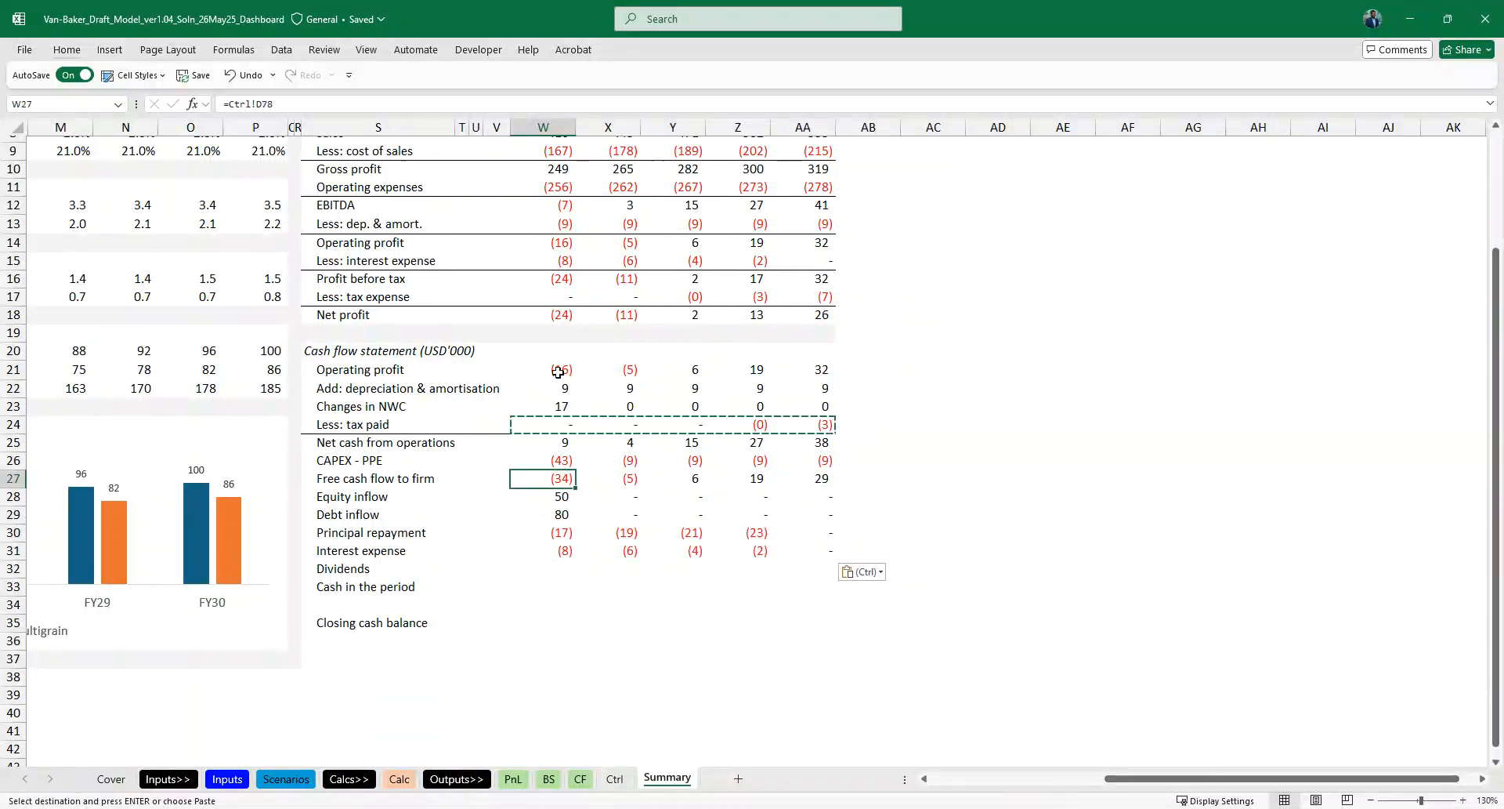
# - Add a top border across the Free cash flow to firm row, S27:AA27, on the Summary sheet
pyautogui.hotkey('ctrl', 'Left')
pyautogui.hotkey('ctrl', 'shift', 'Right')
# - Copy the Interest expense formulas in W31:AA31 to the Dividends, Cash in the period and Closing cash balance rows
pyautogui.hotkey('ctrl', 'shift', 'Right')
pyautogui.press('Escape')
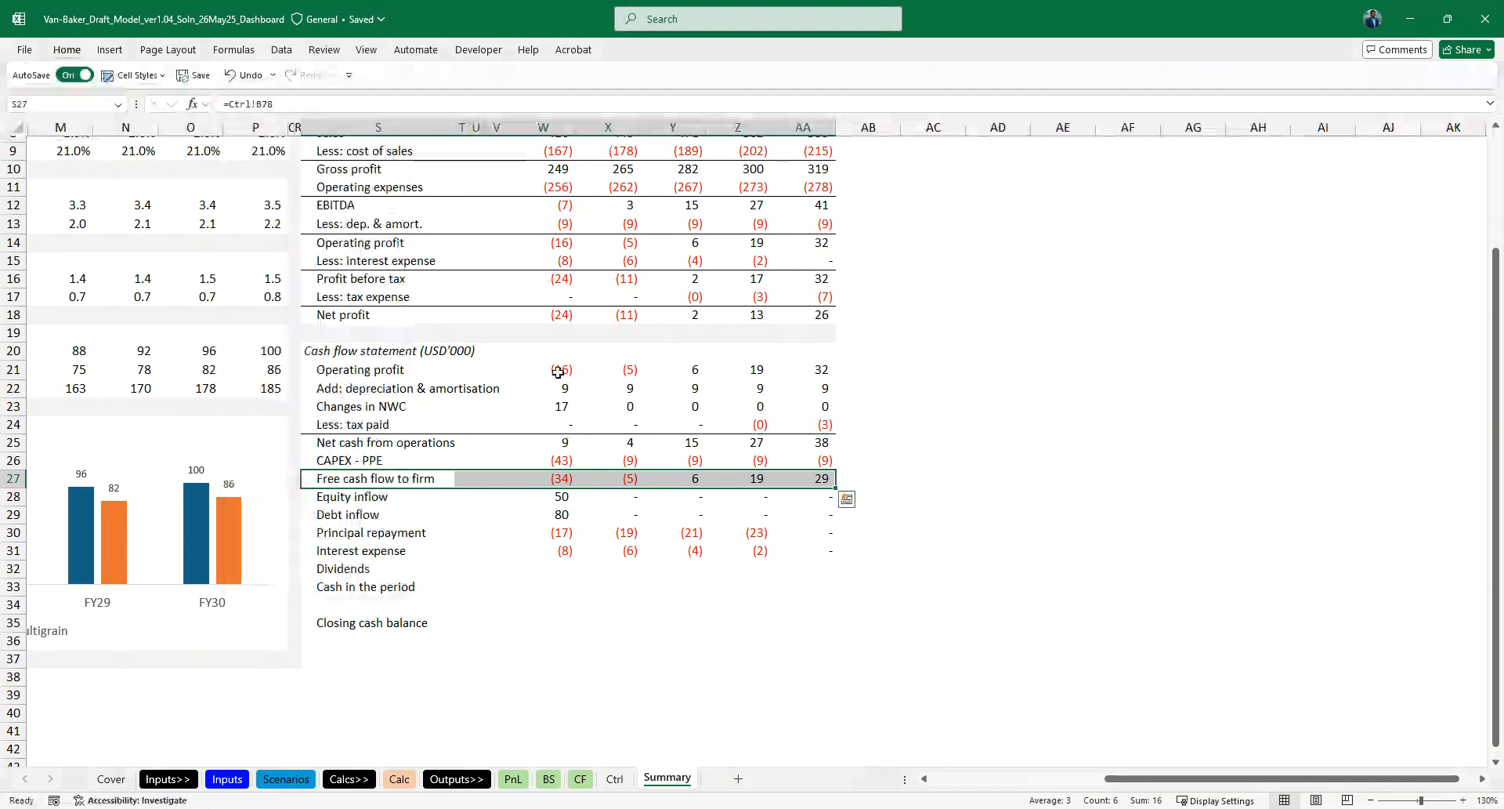
pyautogui.press('Right')
pyautogui.press('Down')
pyautogui.hotkey('ctrl', 'Right')
pyautogui.press('Down')
pyautogui.press('Down')
pyautogui.hotkey('ctrl', 'shift', 'Right')
pyautogui.hotkey('ctrl', 'c')
pyautogui.press('Down')
pyautogui.press('Down')
pyautogui.hotkey('ctrl', 'v')
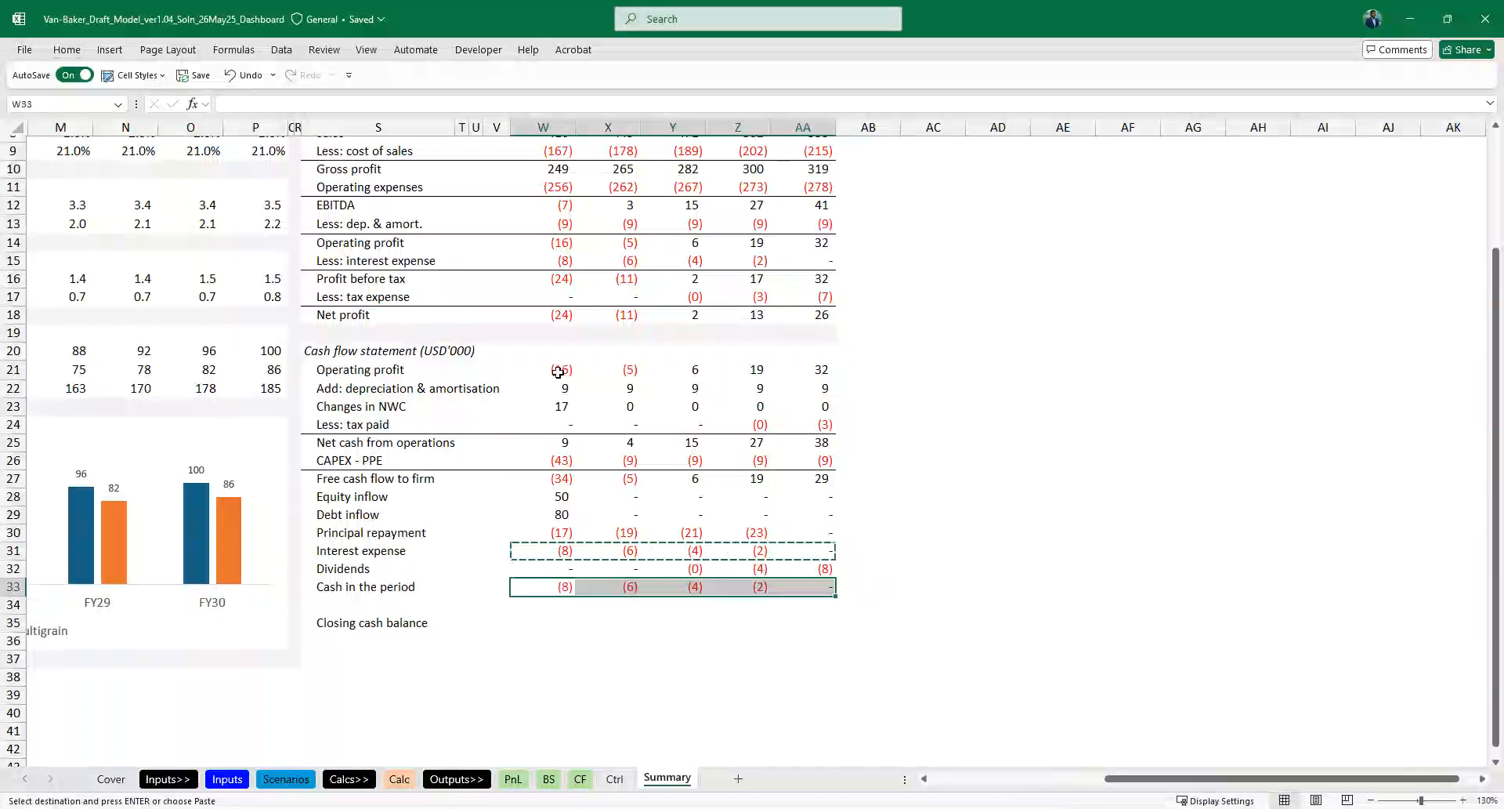
pyautogui.press('Down')
pyautogui.press('Down')
pyautogui.hotkey('ctrl', 'v')
pyautogui.press('Escape')
# - Add a top border across the Cash in the period row, S33:AA33, on the Summary sheet
pyautogui.press('Up')
pyautogui.press('Up')
pyautogui.hotkey('ctrl', 'Left')
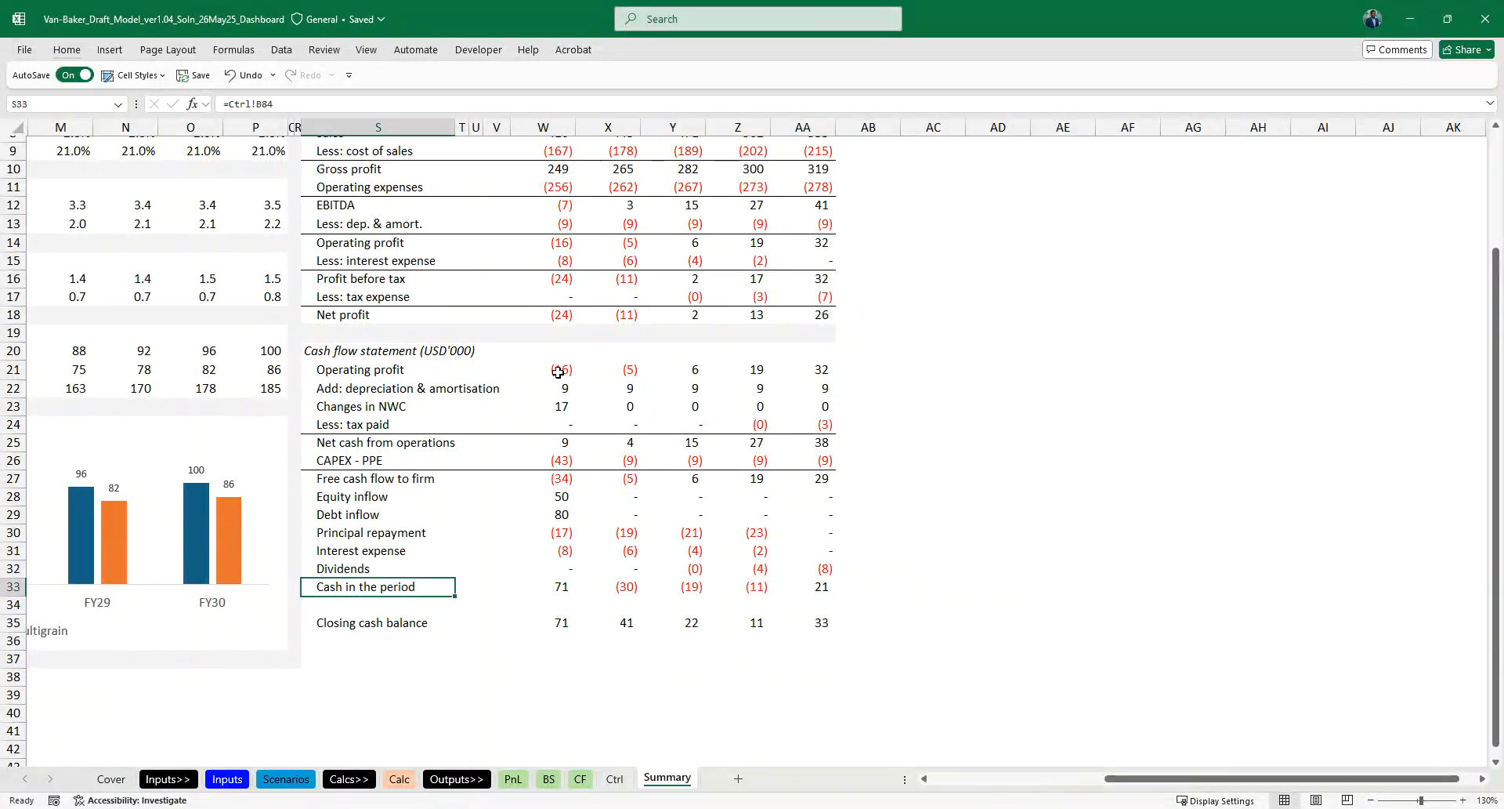
pyautogui.hotkey('ctrl', 'shift', 'Right')
pyautogui.hotkey('ctrl', 'shift', 'Right')
pyautogui.write('bp')
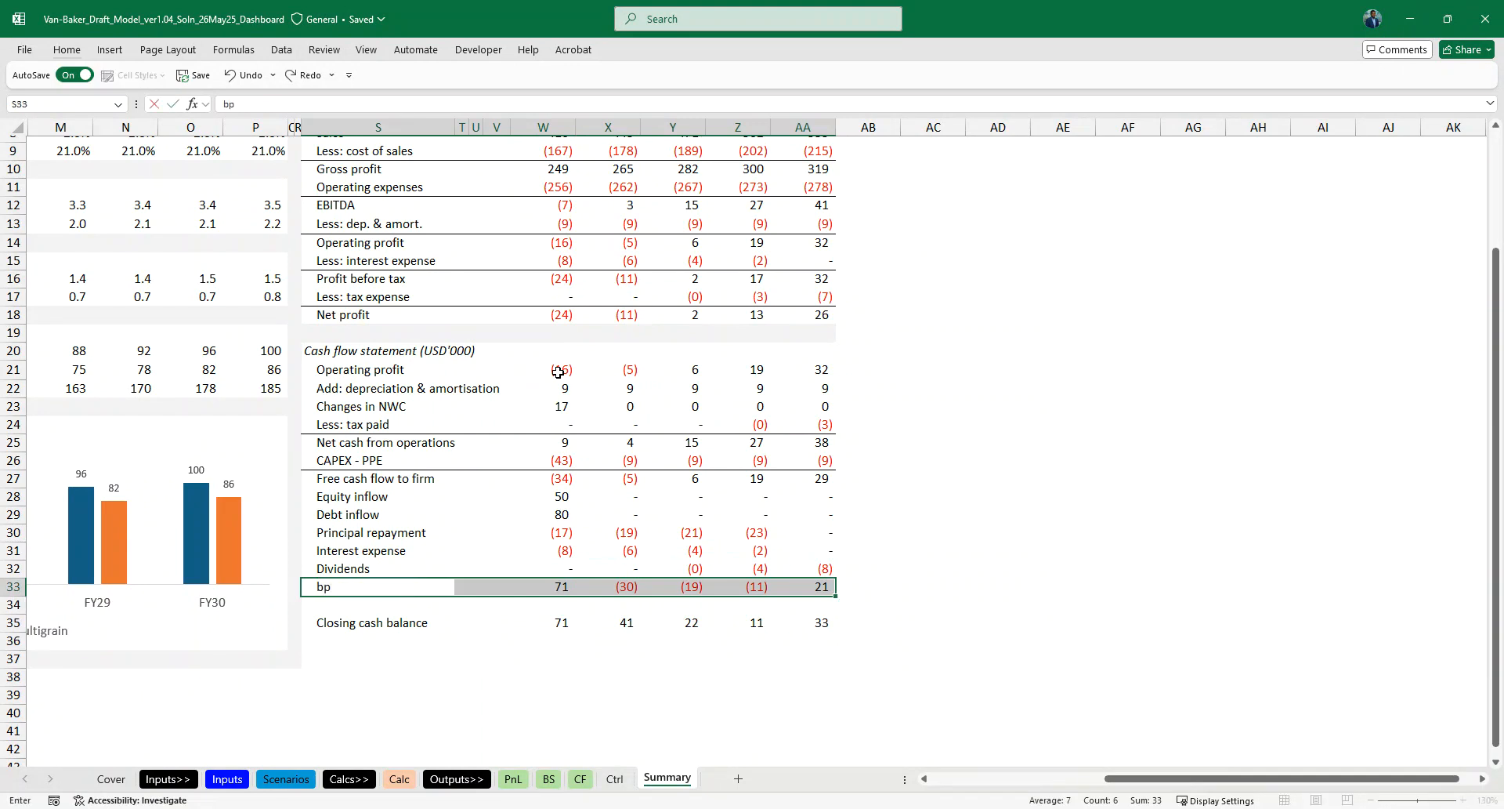
pyautogui.hotkey('alt', 'h')
pyautogui.press('b')
pyautogui.press('p')
pyautogui.press('Right')
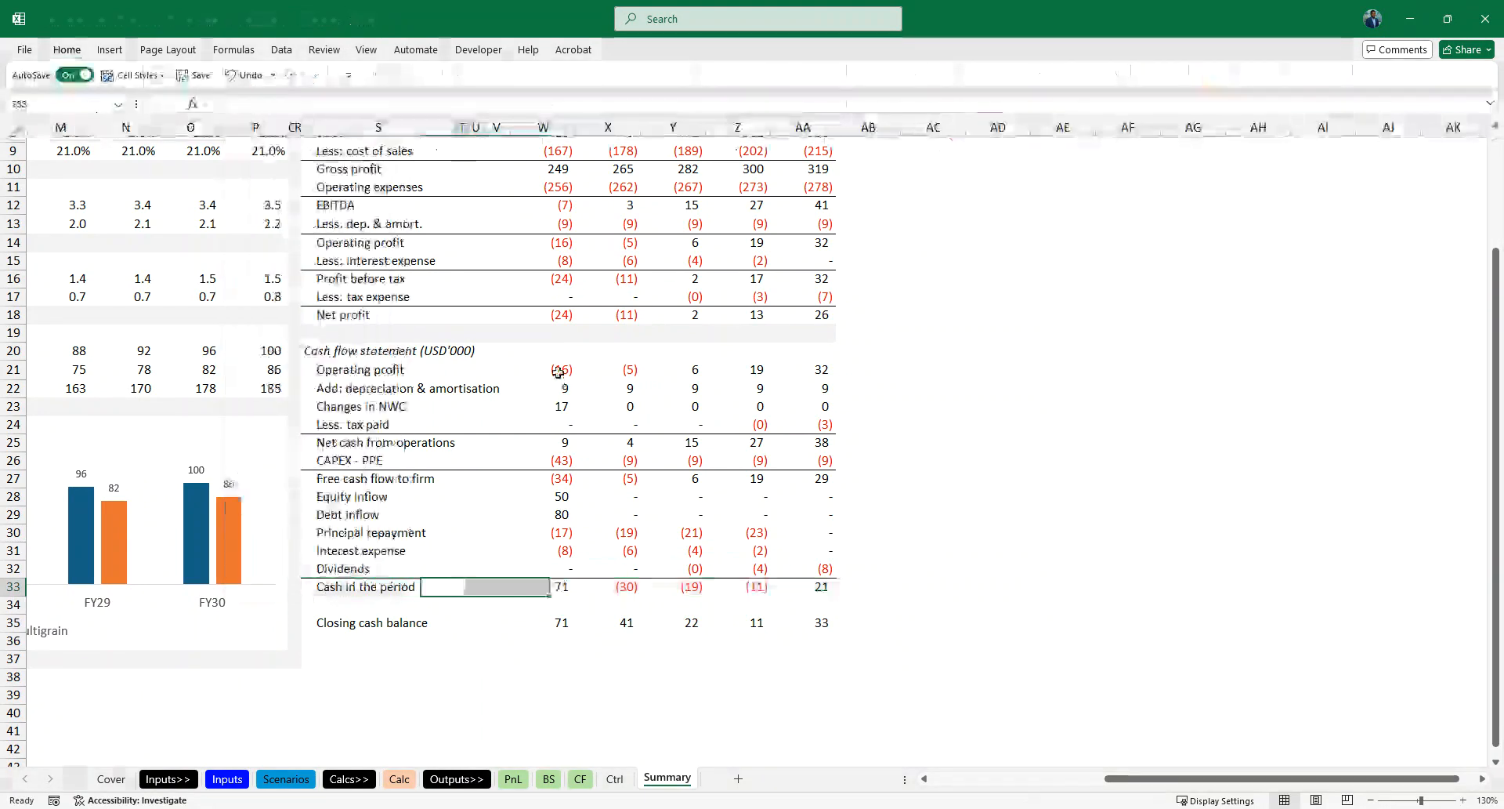
# - Add a top border across the Closing cash balance row, S35:AA35
pyautogui.press('Down')
pyautogui.press('Down')
pyautogui.press('Down')
pyautogui.press('Left')
pyautogui.press('Left')
pyautogui.press('Up')
pyautogui.press('Right')
pyautogui.hotkey('ctrl', 'shift', 'Right')
pyautogui.hotkey('ctrl', 'shift', 'Right')
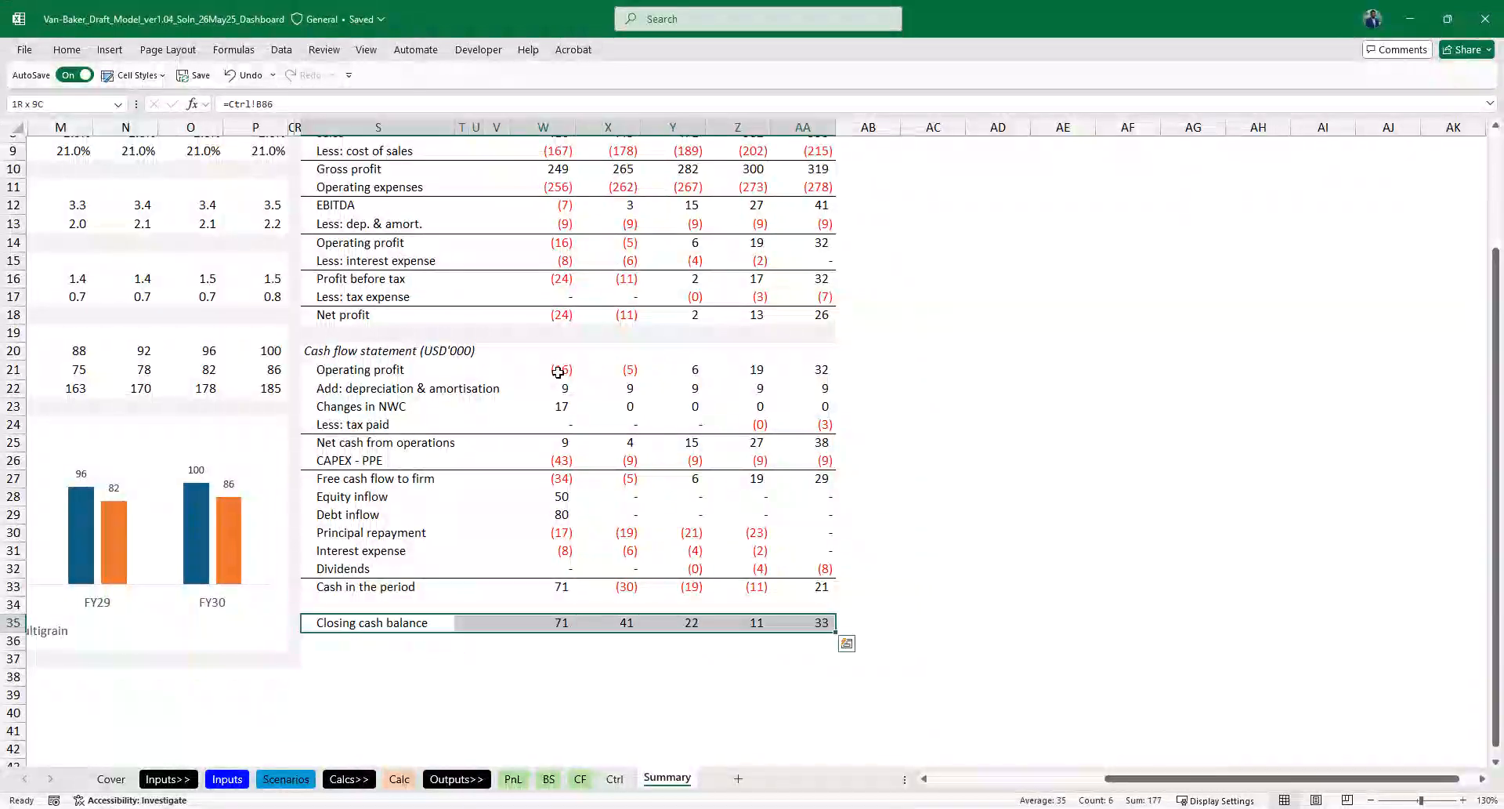
pyautogui.hotkey('ctrl', 'shift', 'Left')
pyautogui.hotkey('ctrl', 'shift', 'Left')
pyautogui.press('Down')
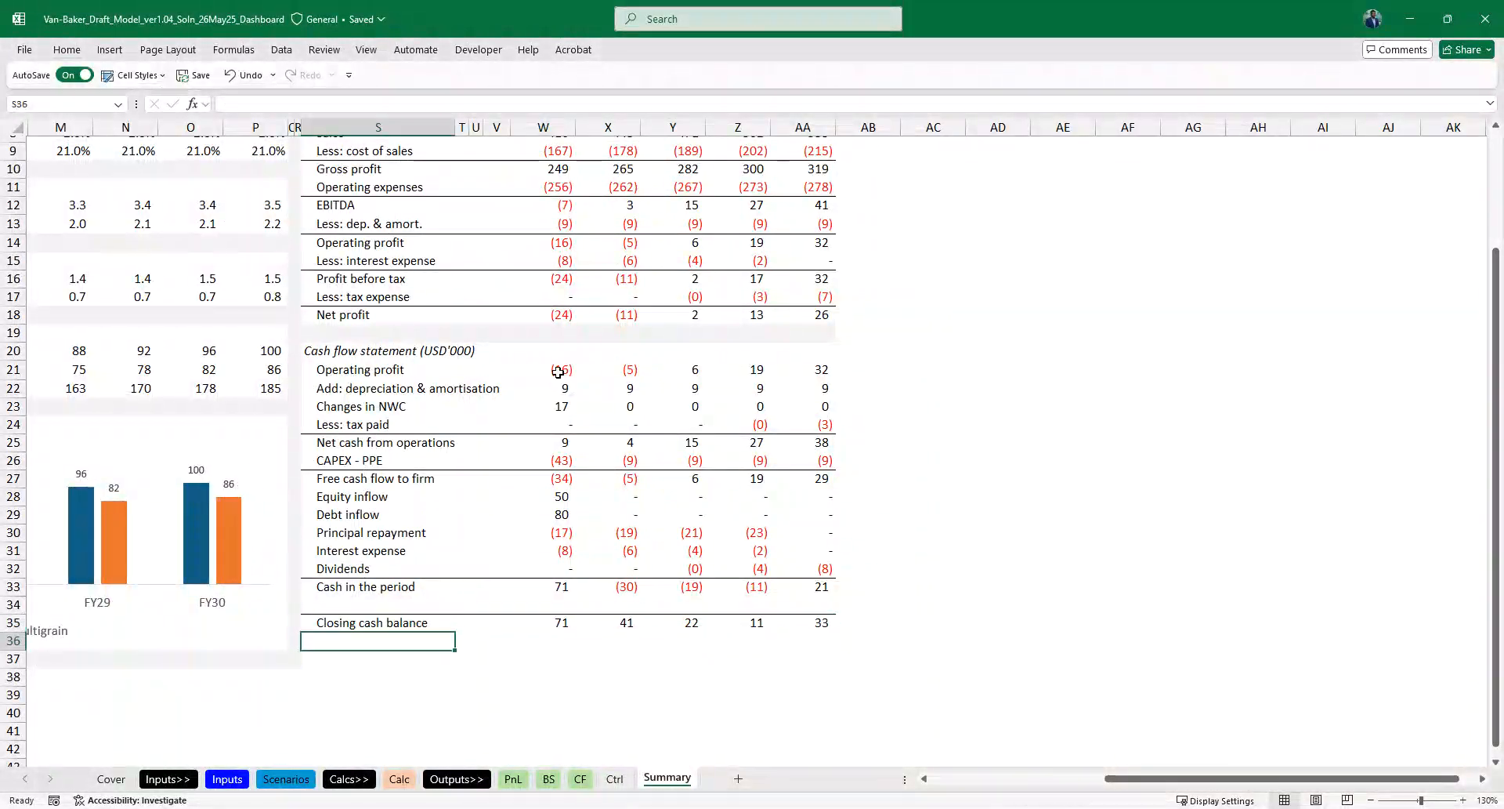
# - Copy the grey separator cell R37 across row 37 to column AB to close the dashboard's lower edge
pyautogui.press('Left')
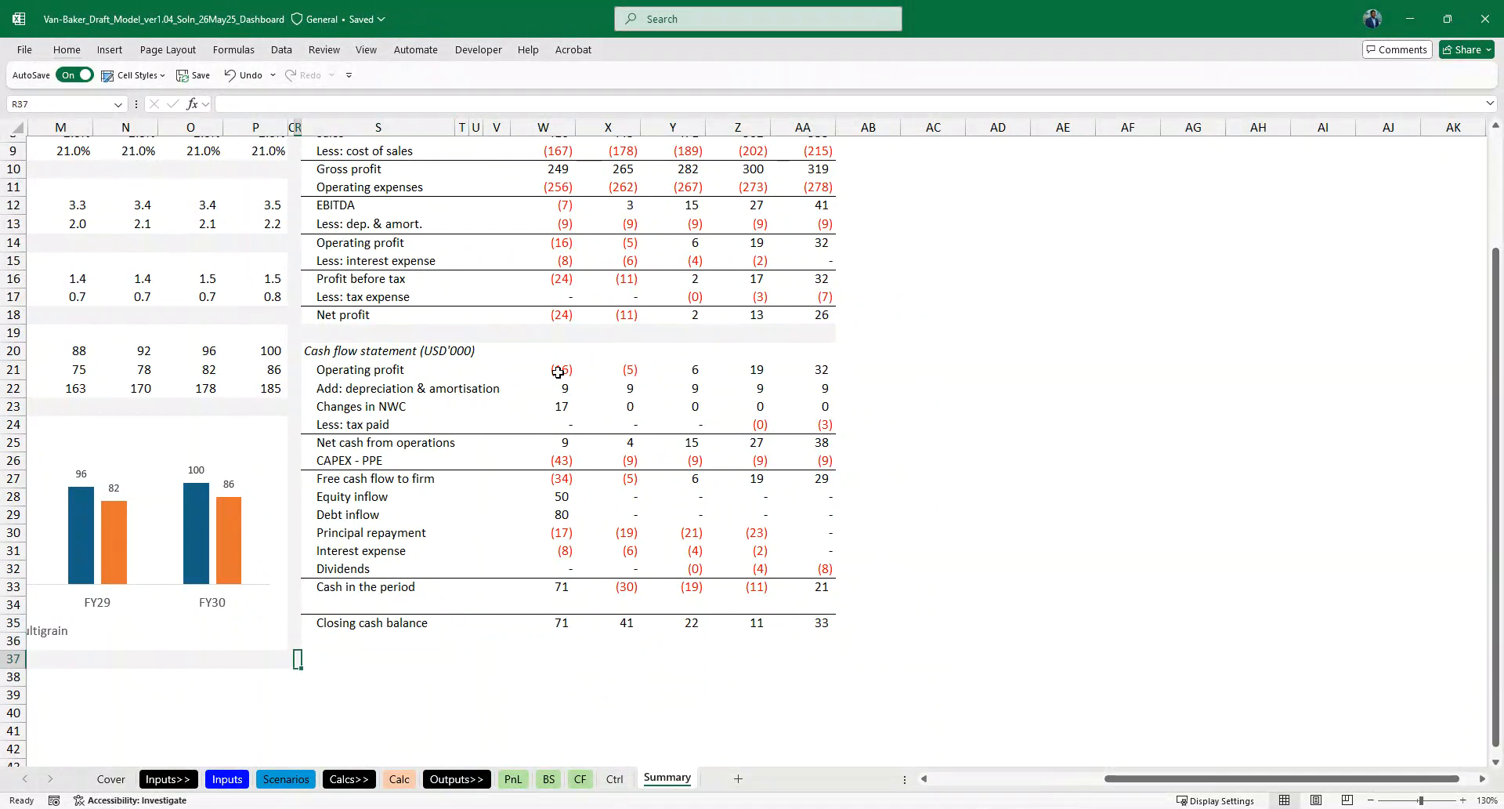
pyautogui.hotkey('shift', 'Right')
pyautogui.hotkey('shift', 'Right')
pyautogui.hotkey('shift', 'Right')
pyautogui.hotkey('shift', 'Right')
pyautogui.hotkey('shift', 'Right')
pyautogui.hotkey('shift', 'Right')
pyautogui.hotkey('shift', 'Right')
pyautogui.hotkey('shift', 'Right')
pyautogui.hotkey('shift', 'Right')
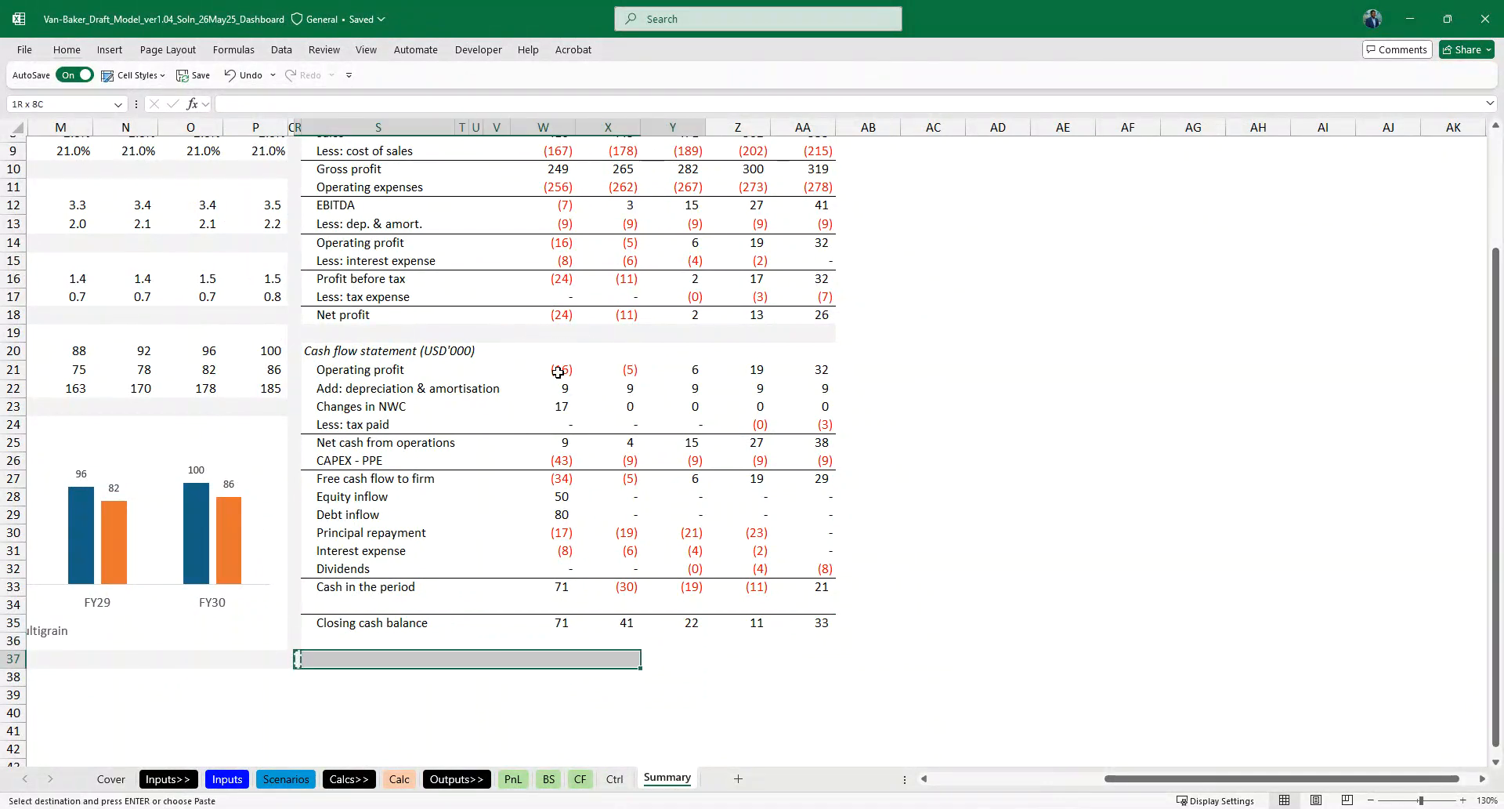
pyautogui.hotkey('shift', 'Right')
pyautogui.hotkey('ctrl', 'v')
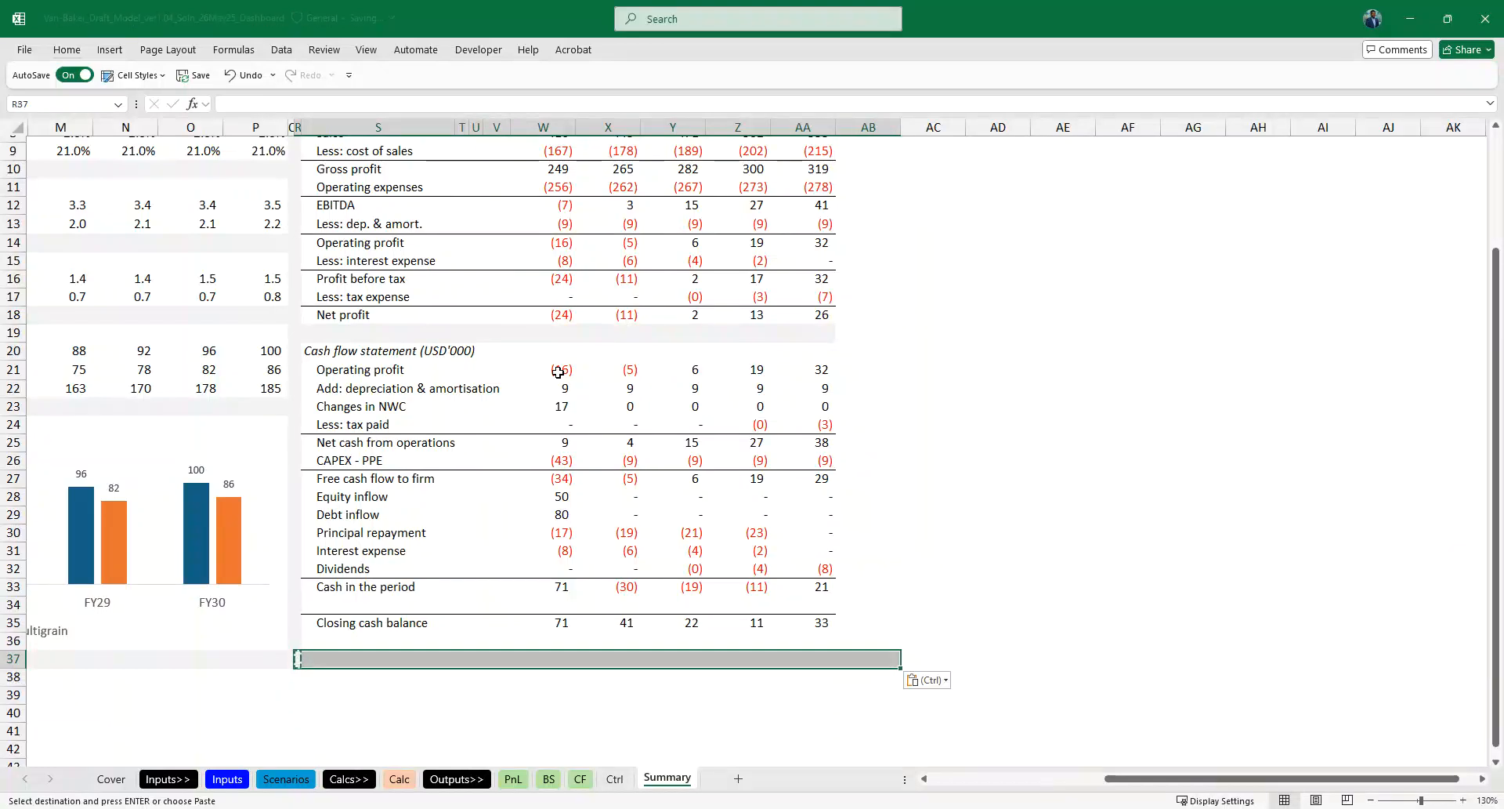
# - Paste the copied grey separator cell into AB5:AB37 to frame the outer edge of the Model outputs section
pyautogui.scroll(-1, 773, 439)
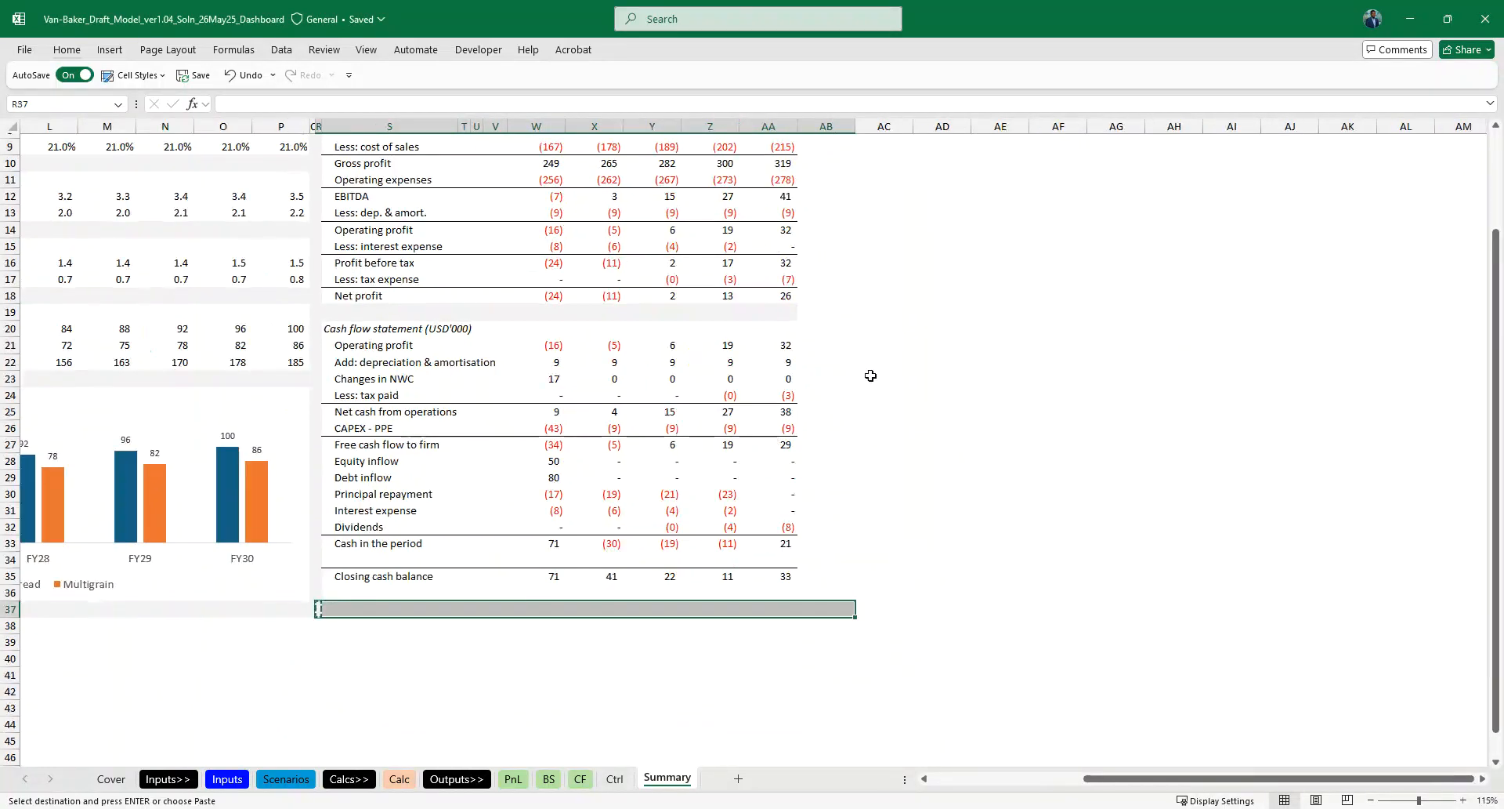
pyautogui.scroll(3, 870, 375)
pyautogui.click(828, 342)
pyautogui.press('Up')
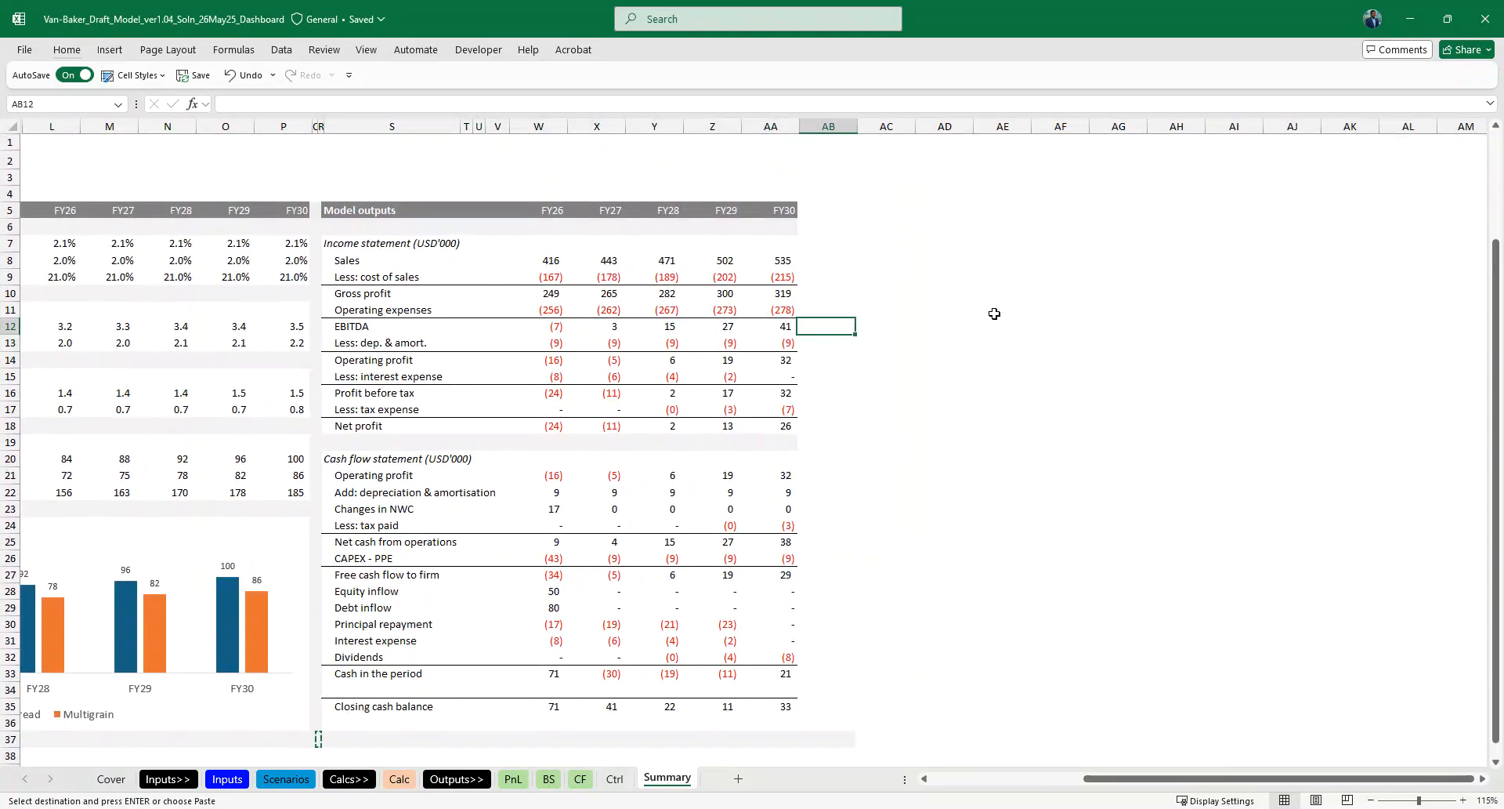
pyautogui.press('Up')
pyautogui.press('Up')
pyautogui.press('Up')
pyautogui.press('Up')
pyautogui.press('Up')
pyautogui.press('Up')
pyautogui.press('Up')
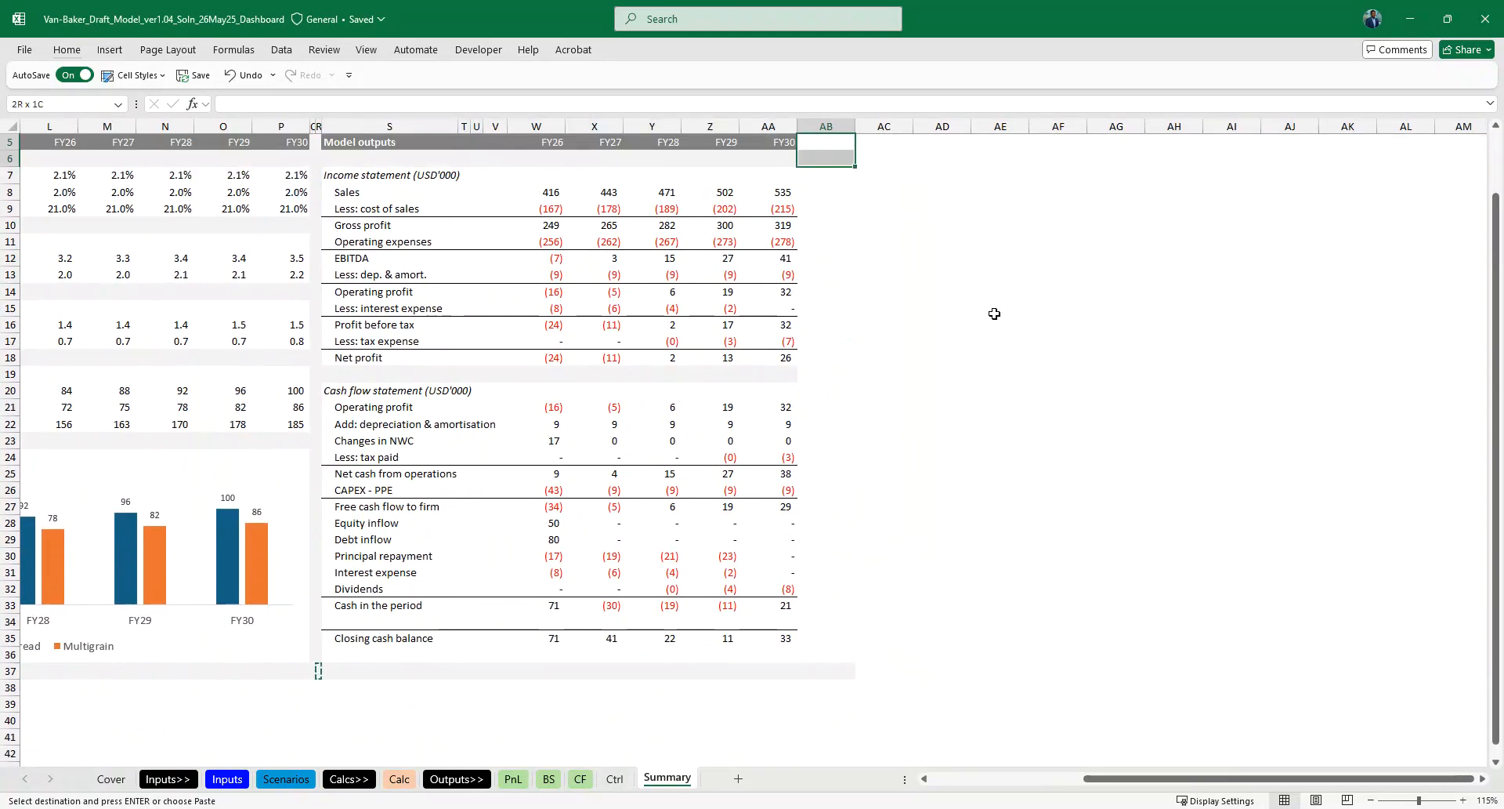
pyautogui.hotkey('shift', 'Down')
pyautogui.hotkey('shift', 'Down')
pyautogui.hotkey('shift', 'Down')
pyautogui.hotkey('shift', 'Down')
pyautogui.hotkey('shift', 'Down')
pyautogui.hotkey('shift', 'Down')
pyautogui.hotkey('shift', 'Down')
pyautogui.hotkey('shift', 'Down')
pyautogui.hotkey('shift', 'Down')
pyautogui.hotkey('shift', 'Down')
pyautogui.hotkey('shift', 'Down')
pyautogui.hotkey('shift', 'Down')
pyautogui.hotkey('shift', 'Down')
pyautogui.hotkey('shift', 'Down')
pyautogui.hotkey('shift', 'Down')
pyautogui.hotkey('shift', 'Down')
pyautogui.hotkey('shift', 'Down')
pyautogui.hotkey('shift', 'Down')
pyautogui.hotkey('shift', 'Down')
pyautogui.hotkey('shift', 'Down')
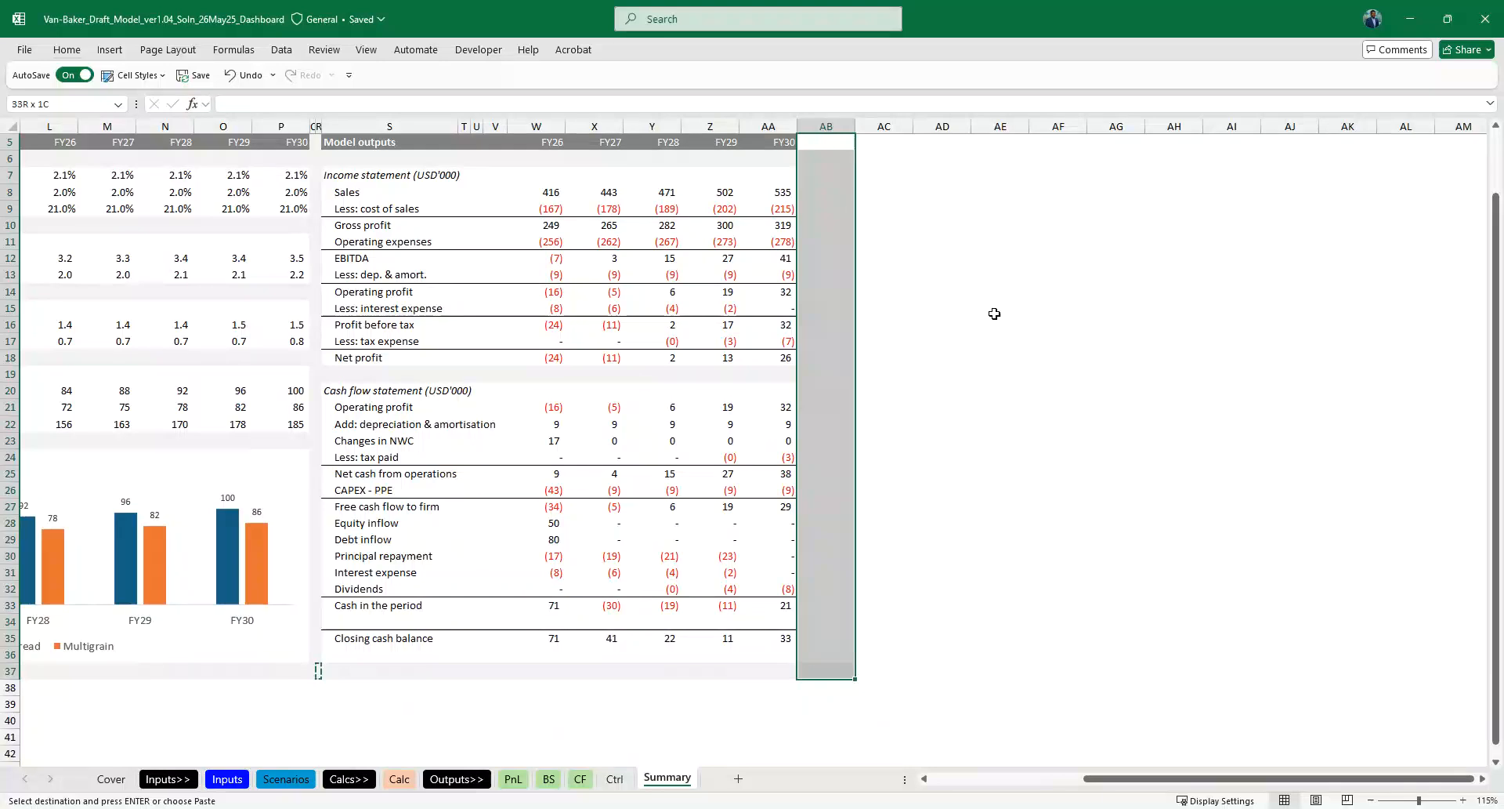
pyautogui.hotkey('ctrl', 'v')
pyautogui.click(662, 271)
pyautogui.hscroll(-2, 235, 228)
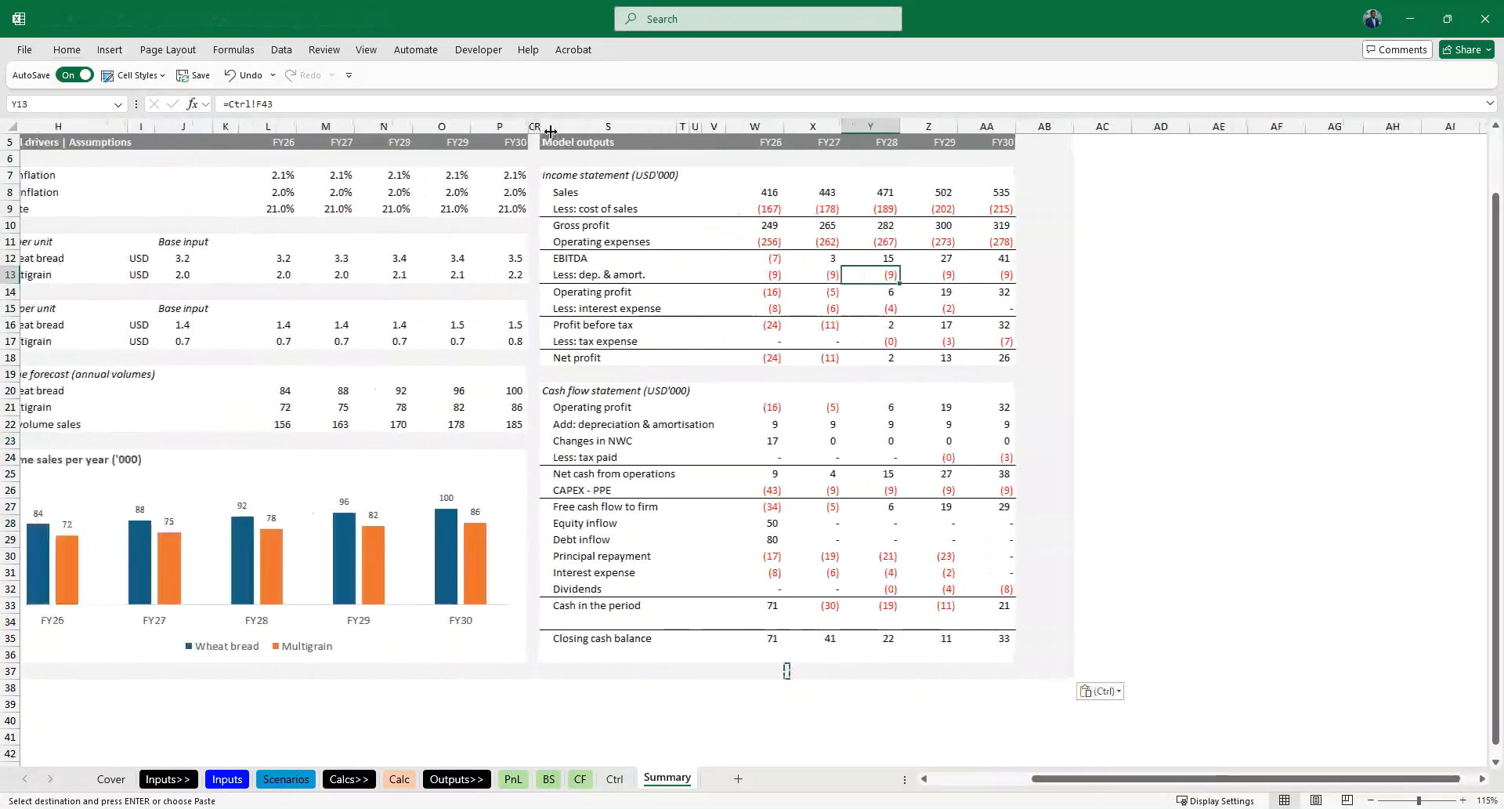
# - Copy the narrow separator columns Q:R and paste them over columns starting at AB to match their width at the dashboard's outer edge
pyautogui.click(532, 127)
pyautogui.hotkey('shift', 'Right')
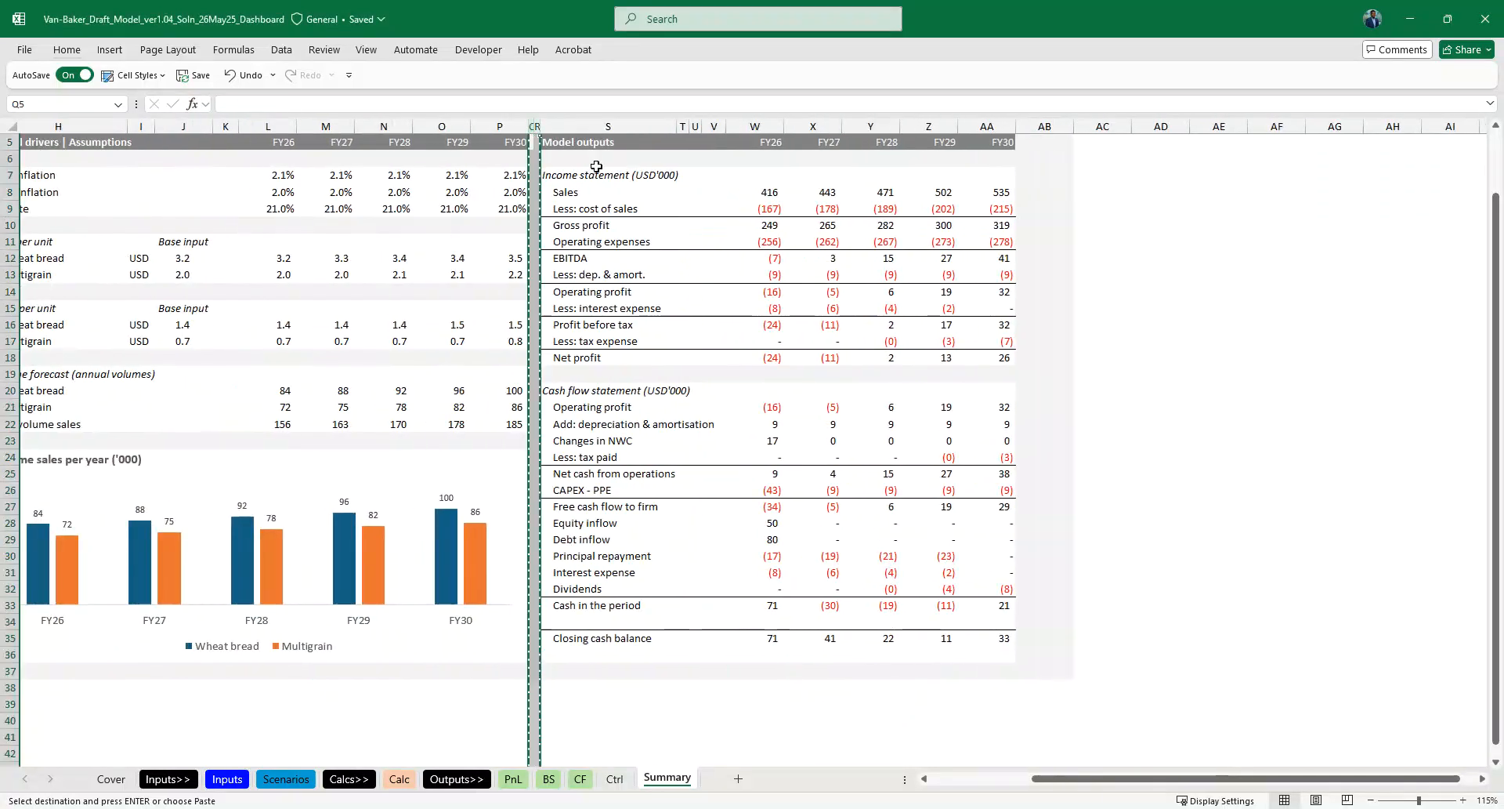
pyautogui.click(1045, 126)
pyautogui.hotkey('ctrl', 'v')
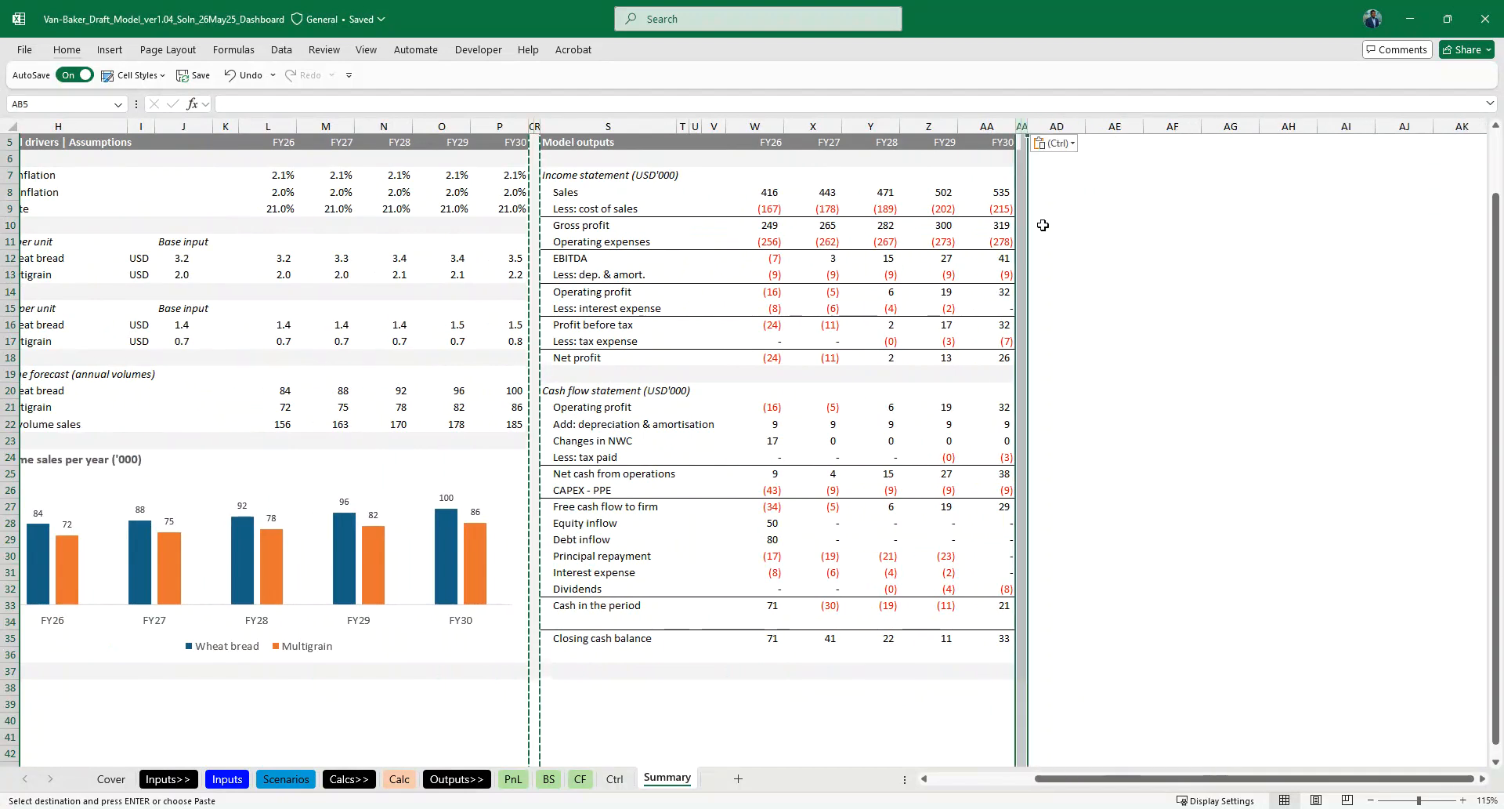
pyautogui.press('Escape')
pyautogui.keyDown('ctrl'); pyautogui.scroll(-1, 605, 321); pyautogui.keyUp('ctrl')
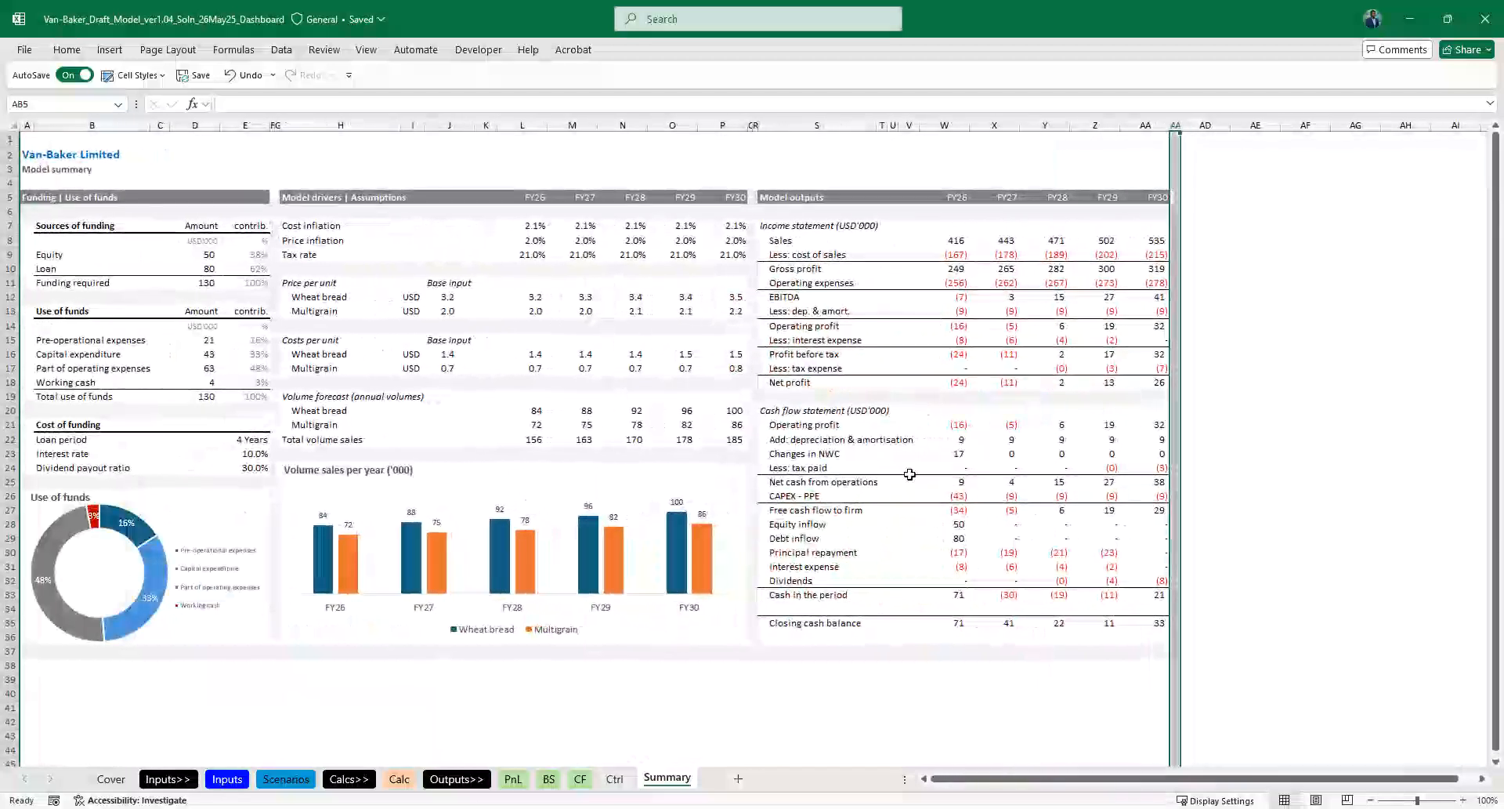
pyautogui.click(1306, 396)
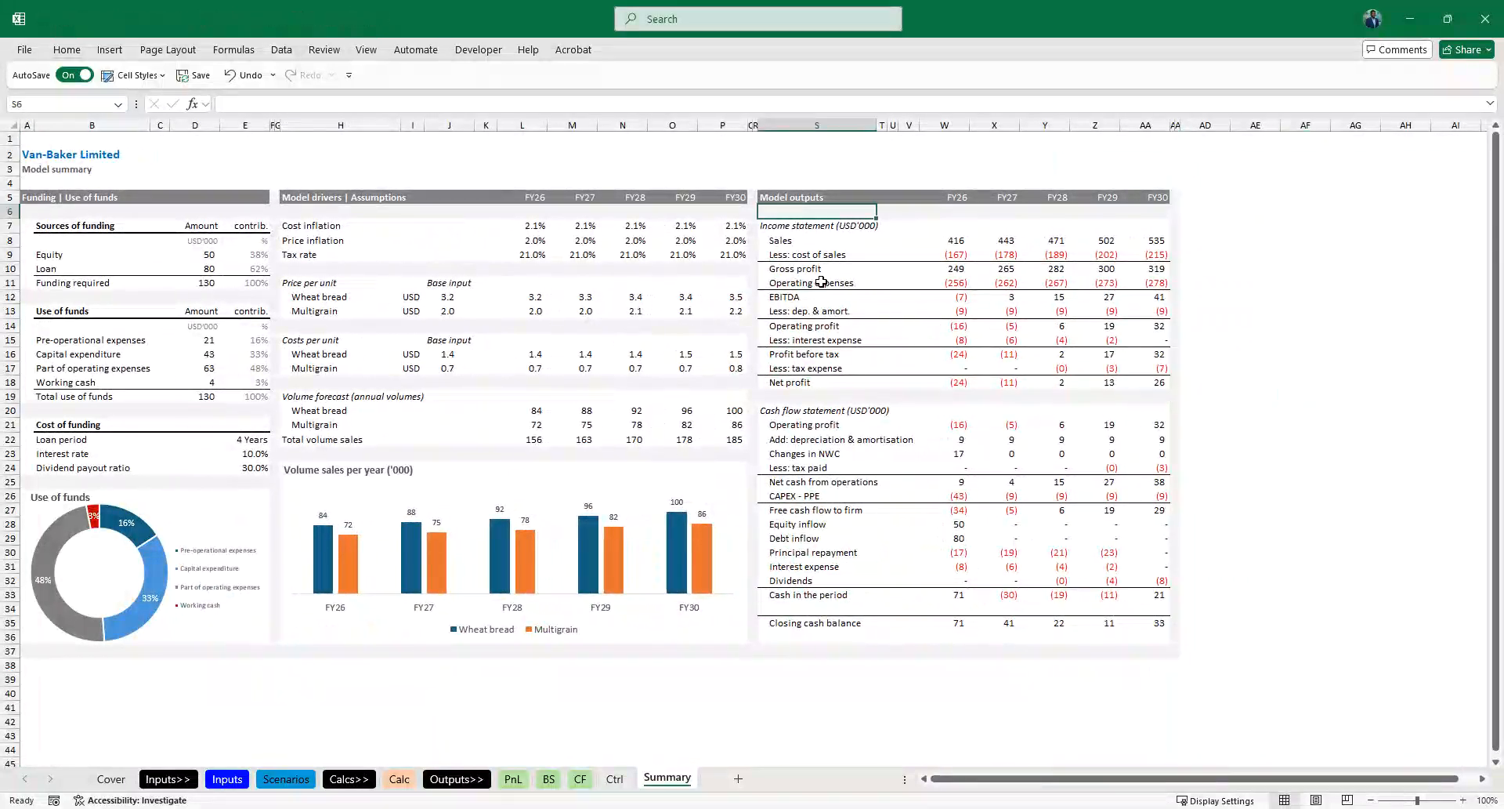
# - Bold the Cash flow statement (USD'000) and Income statement (USD'000) headings in S20 and S7
pyautogui.click(778, 411)
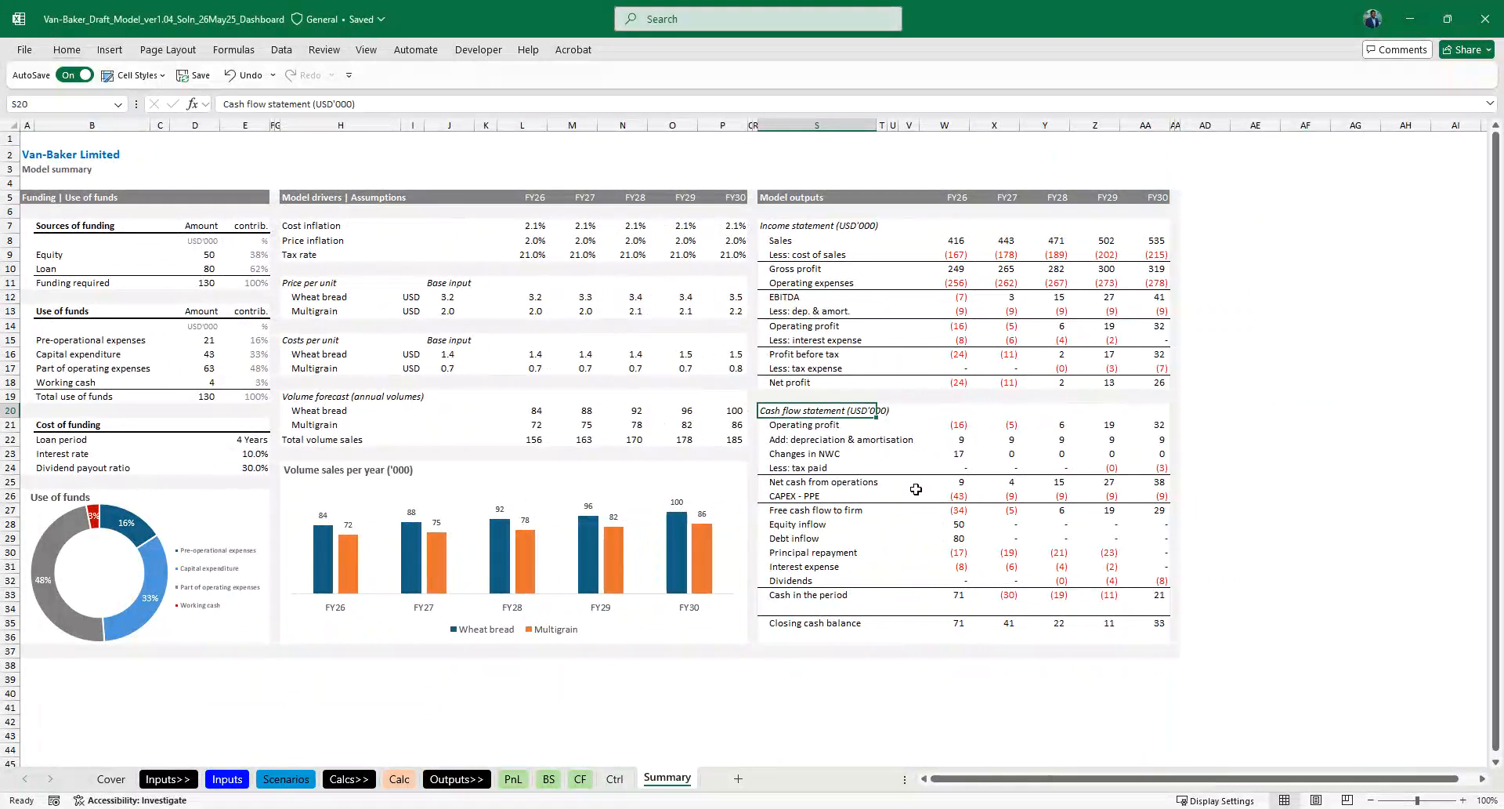
pyautogui.click(767, 226)
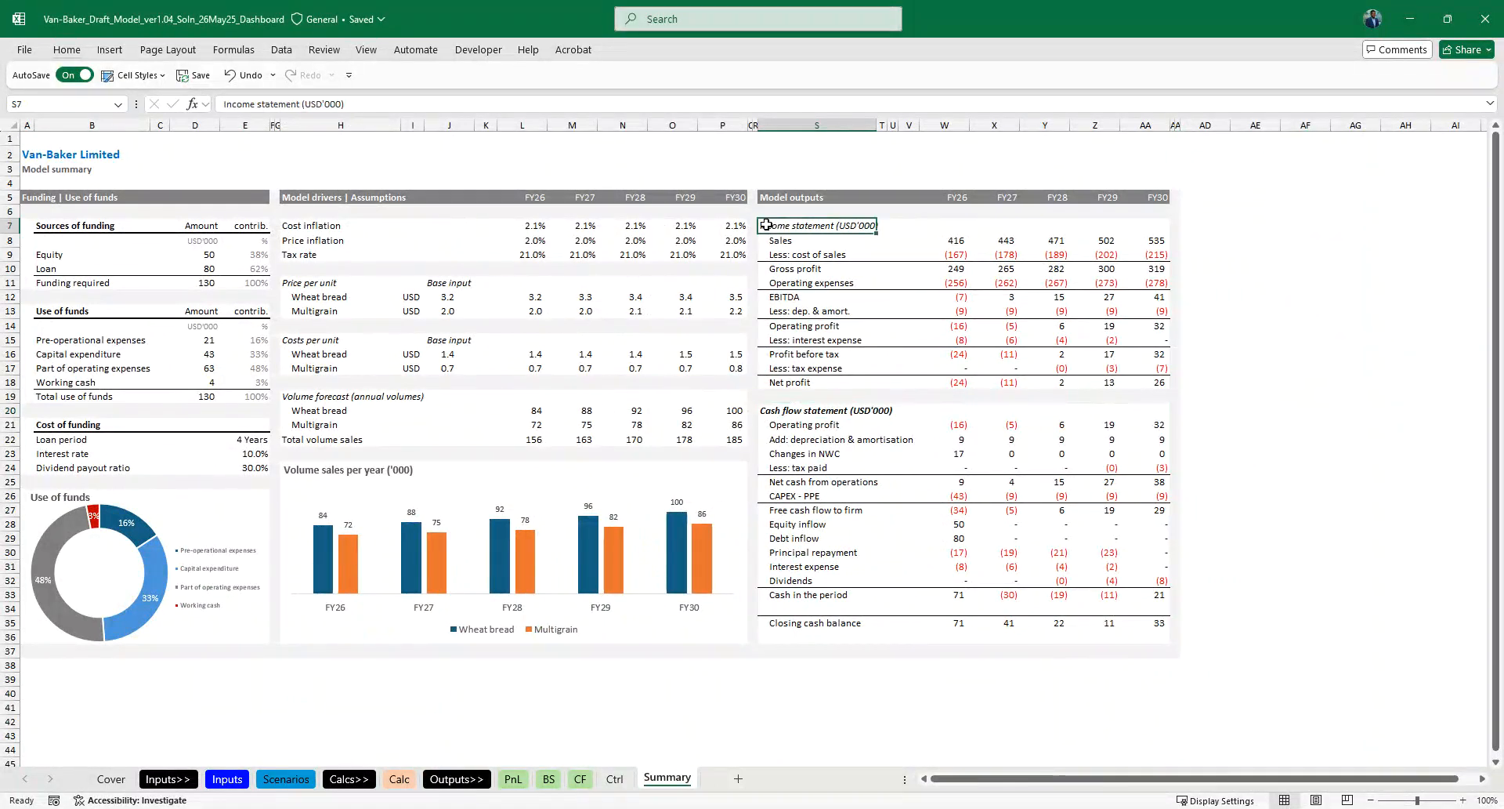
pyautogui.click(925, 458)
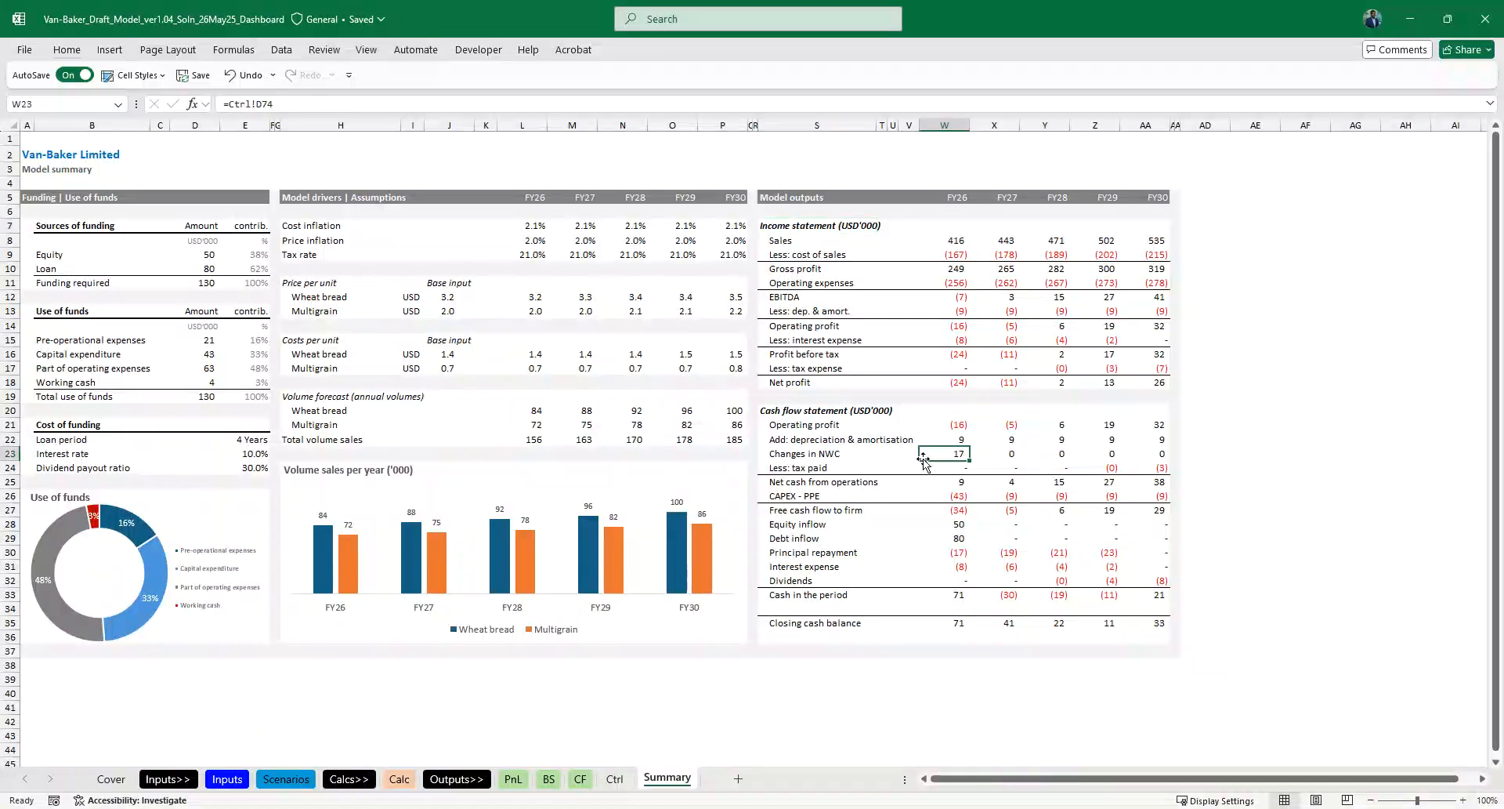
# - Examine the Summary dashboard's three sections, including the Free cash flow to firm row, and check the area below row 37
pyautogui.click(815, 650)
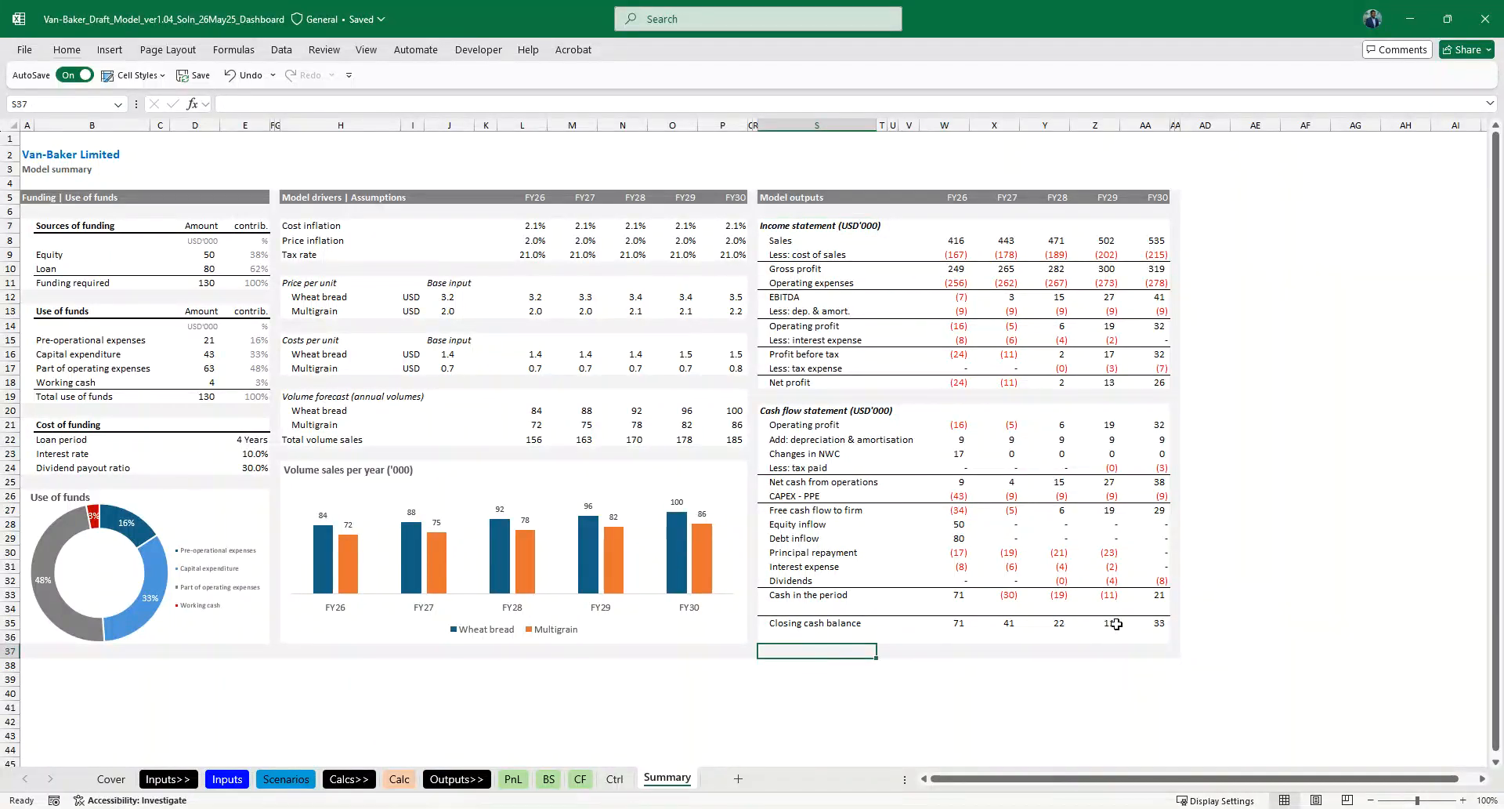
pyautogui.click(962, 510)
pyautogui.click(817, 514)
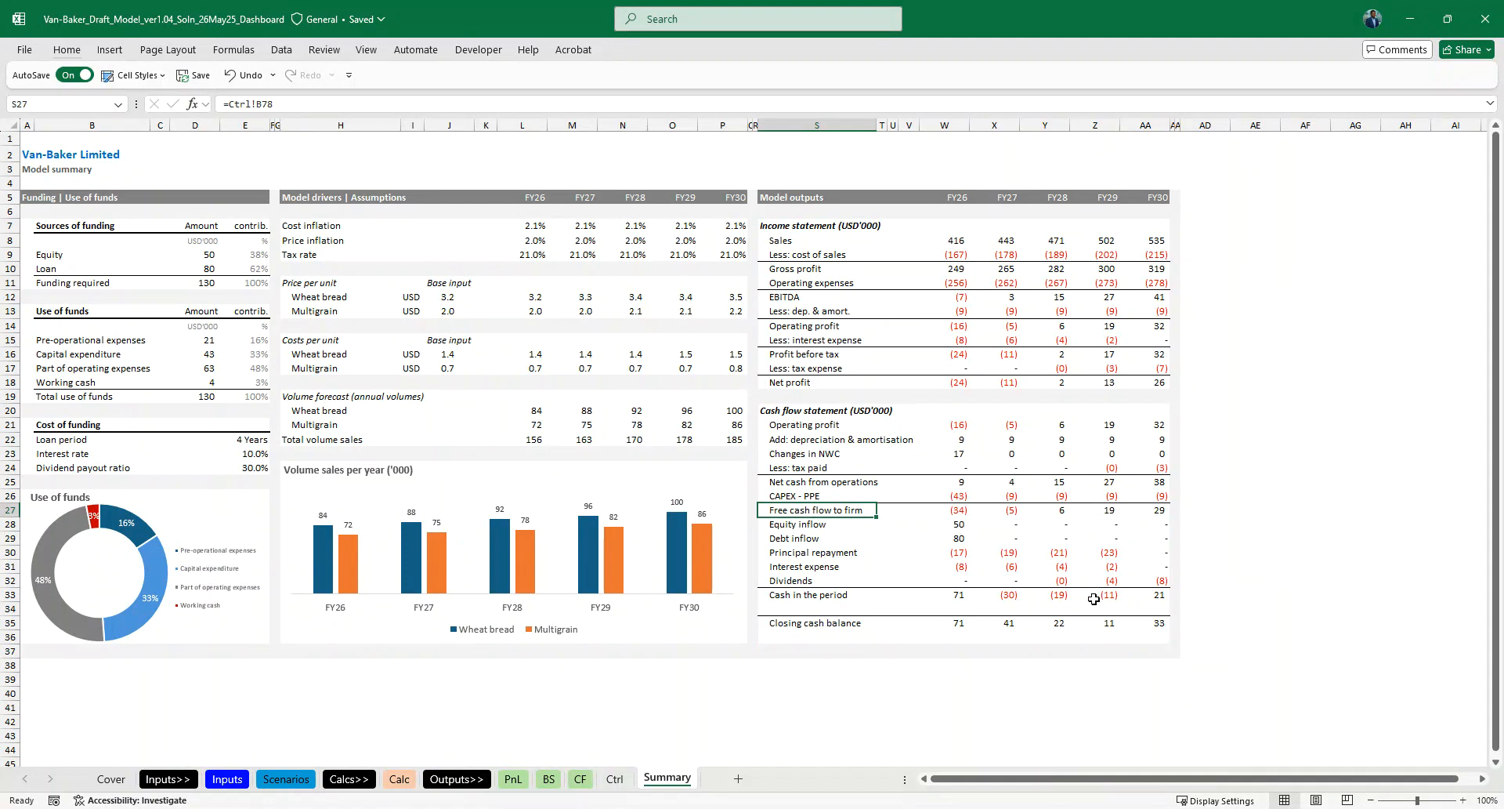
pyautogui.click(665, 648)
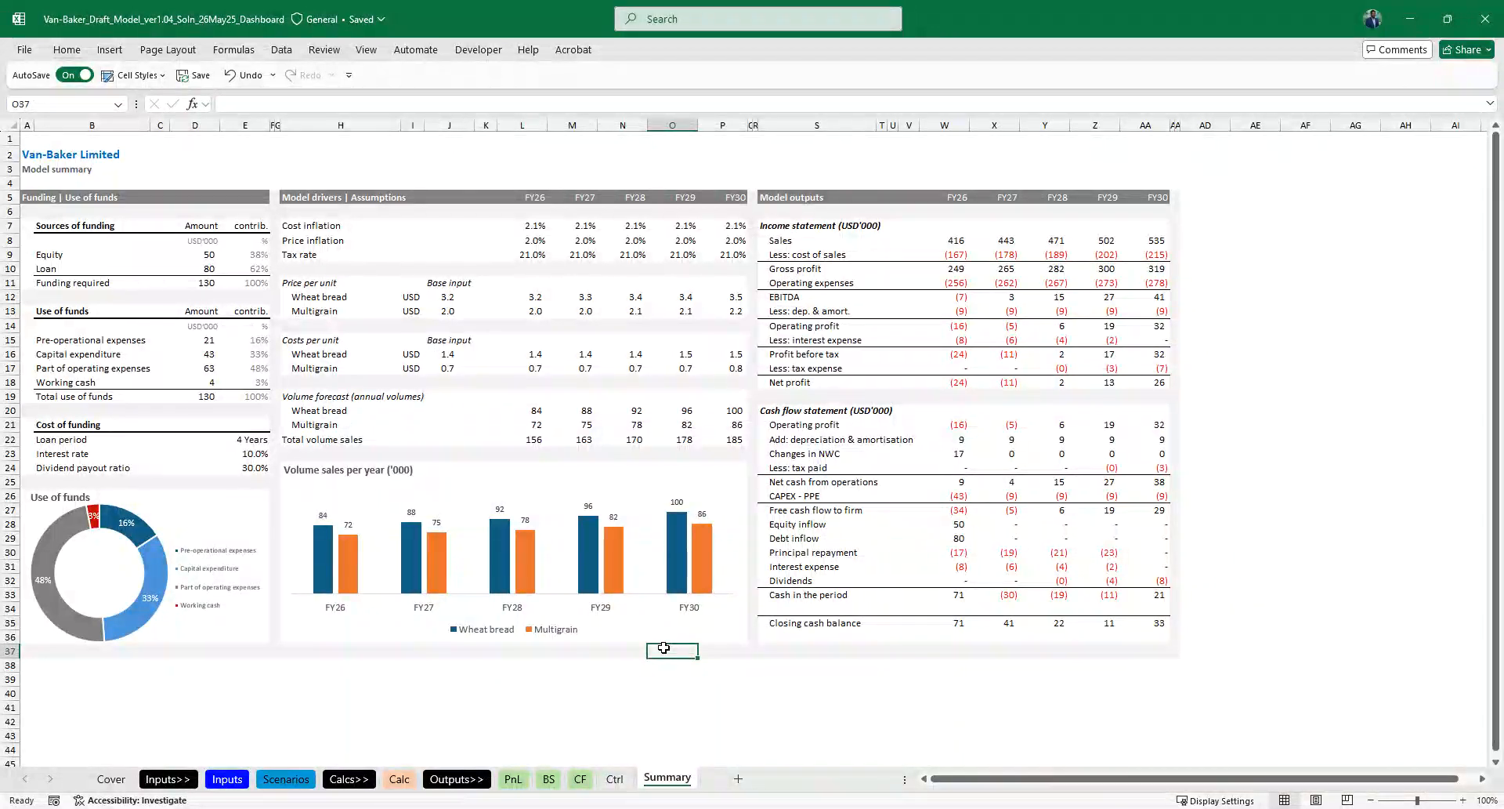
pyautogui.scroll(-11, 664, 647)
pyautogui.scroll(-2, 664, 648)
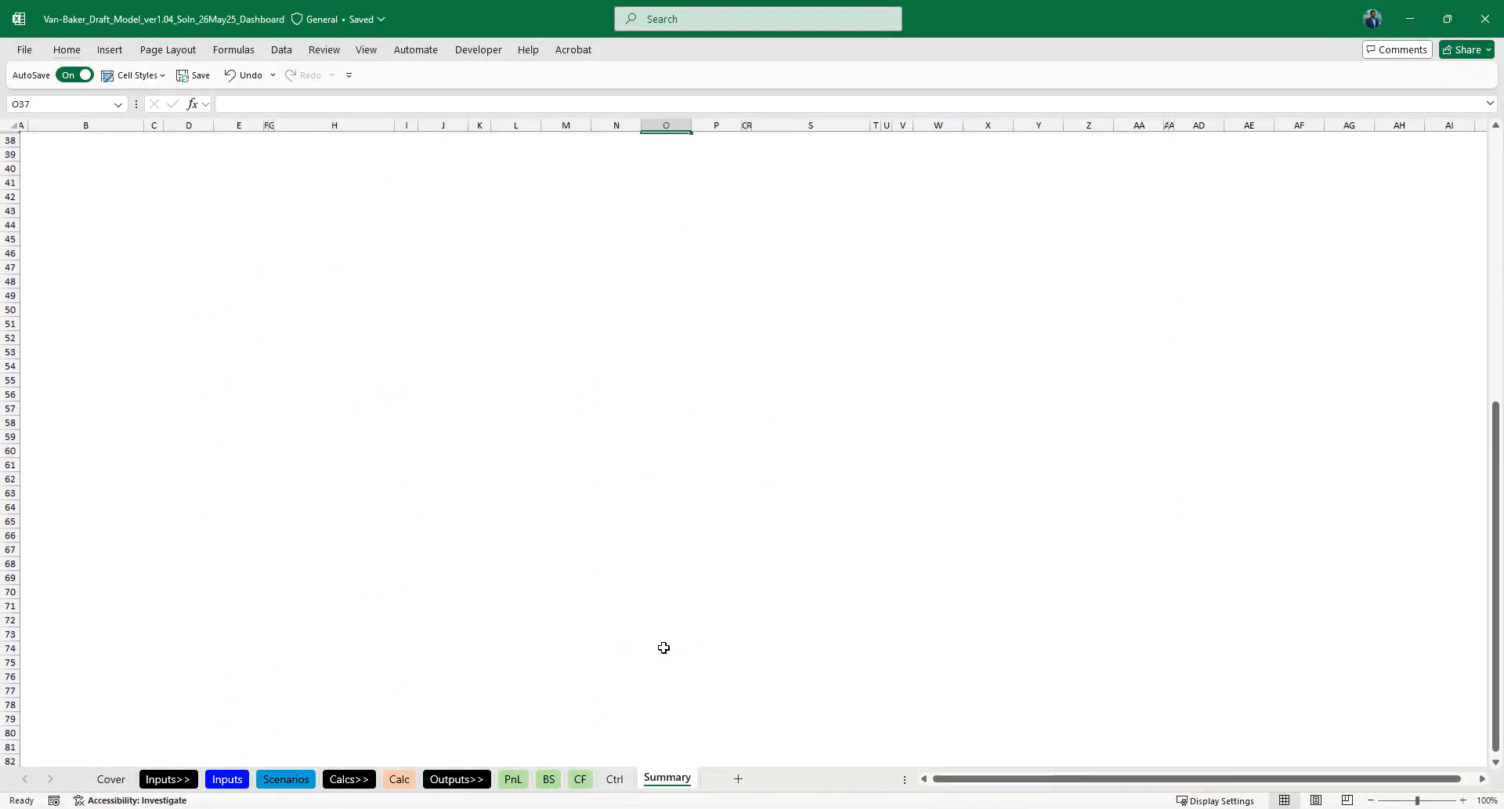
pyautogui.scroll(12, 663, 648)
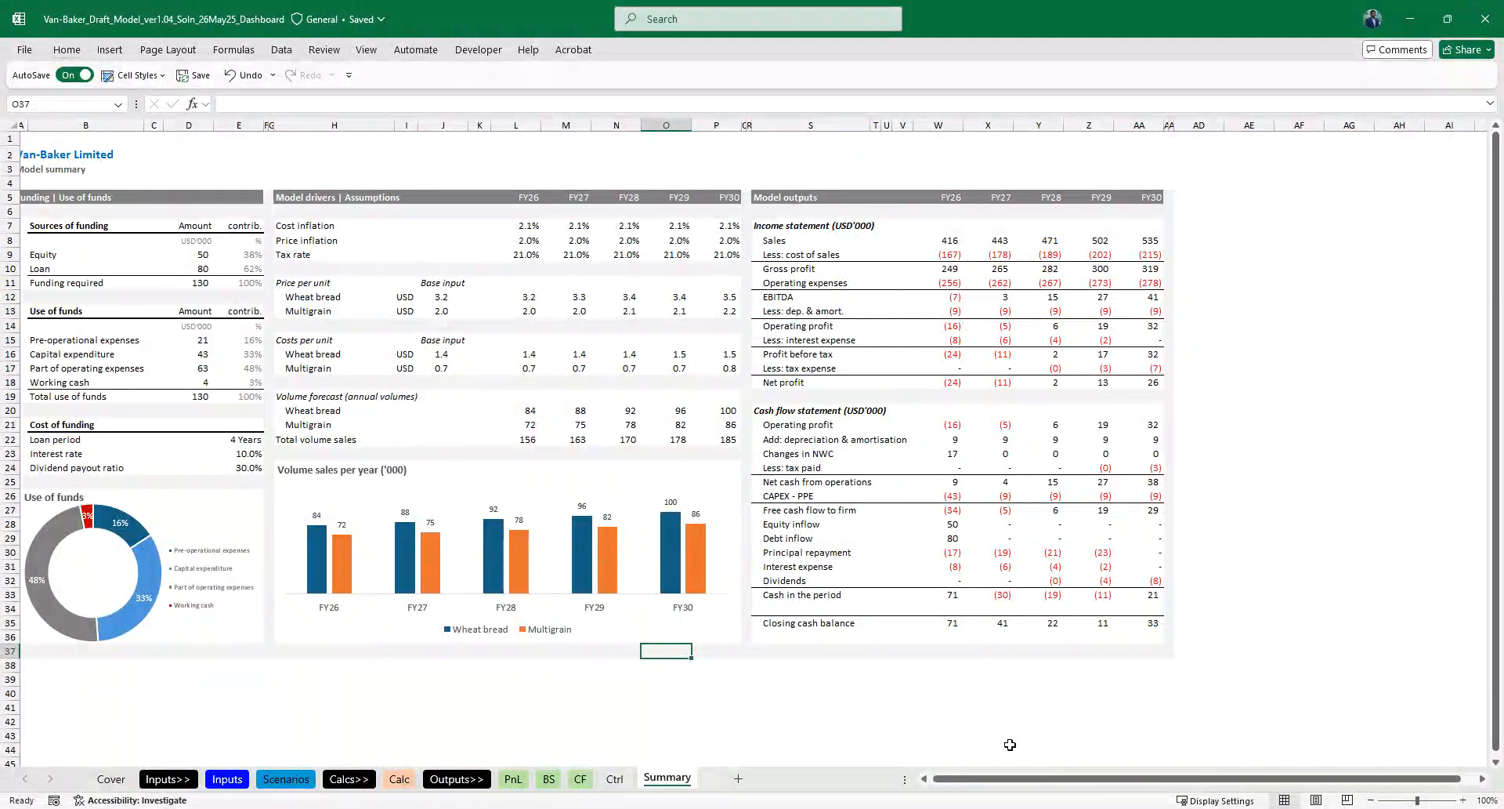
pyautogui.hscroll(-1, 568, 684)
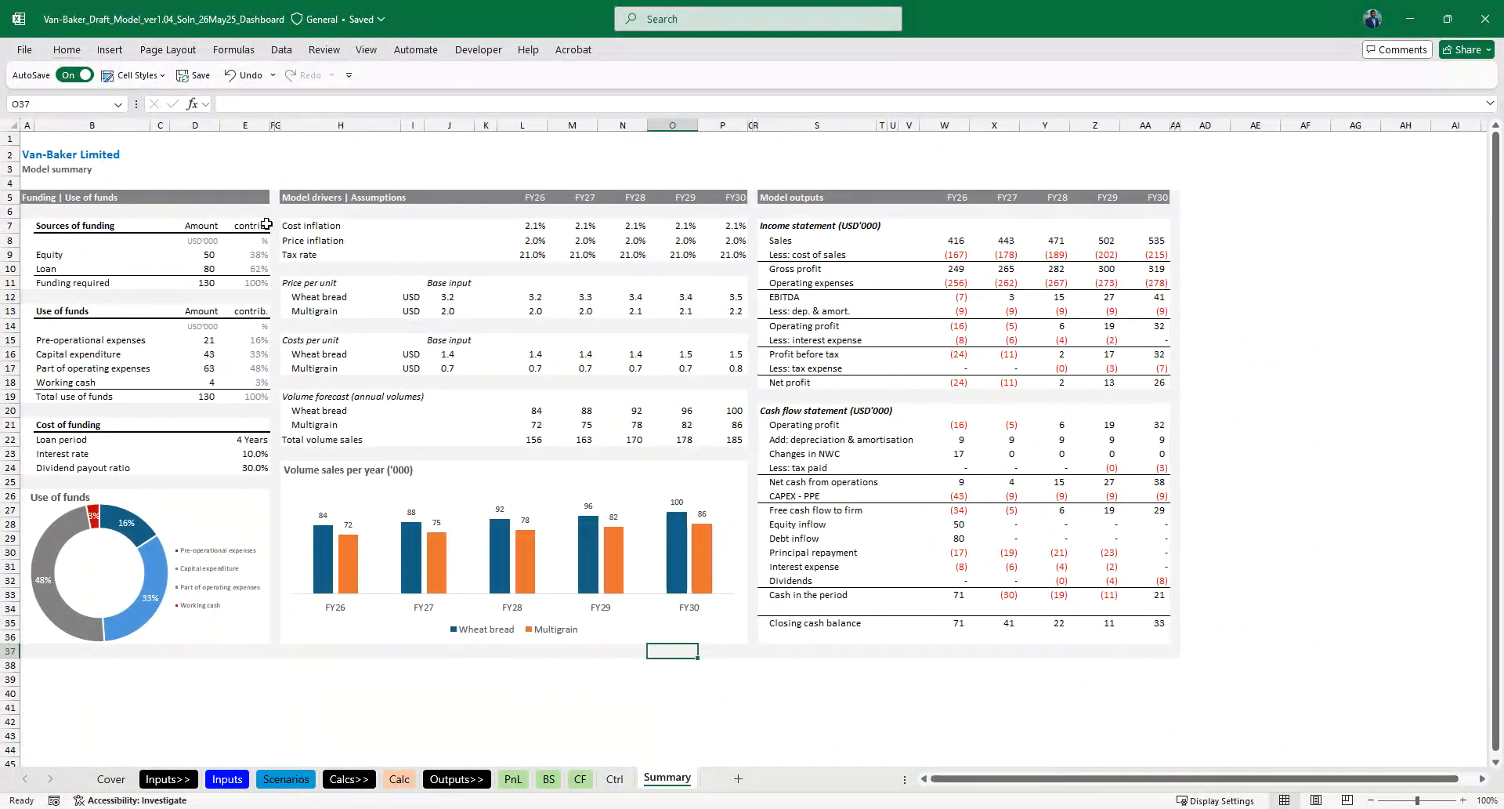
# - Narrow columns B and K, and refit the Use of funds doughnut chart within the narrower Funding section
pyautogui.moveTo(151, 125); pyautogui.dragTo(134, 123)
pyautogui.click(181, 540)
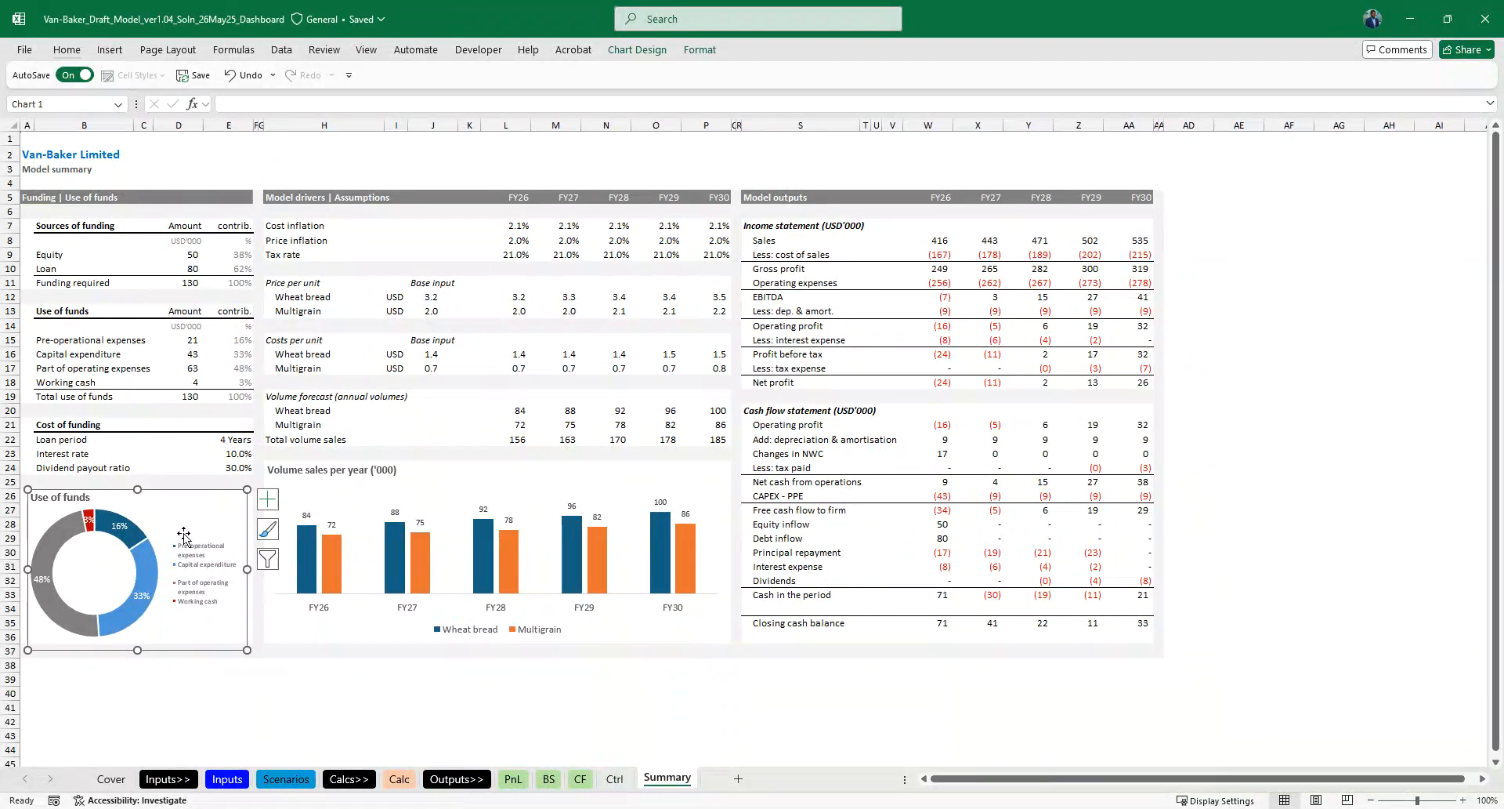
pyautogui.moveTo(160, 577); pyautogui.dragTo(160, 578)
pyautogui.click(135, 627)
pyautogui.moveTo(160, 639); pyautogui.dragTo(142, 628)
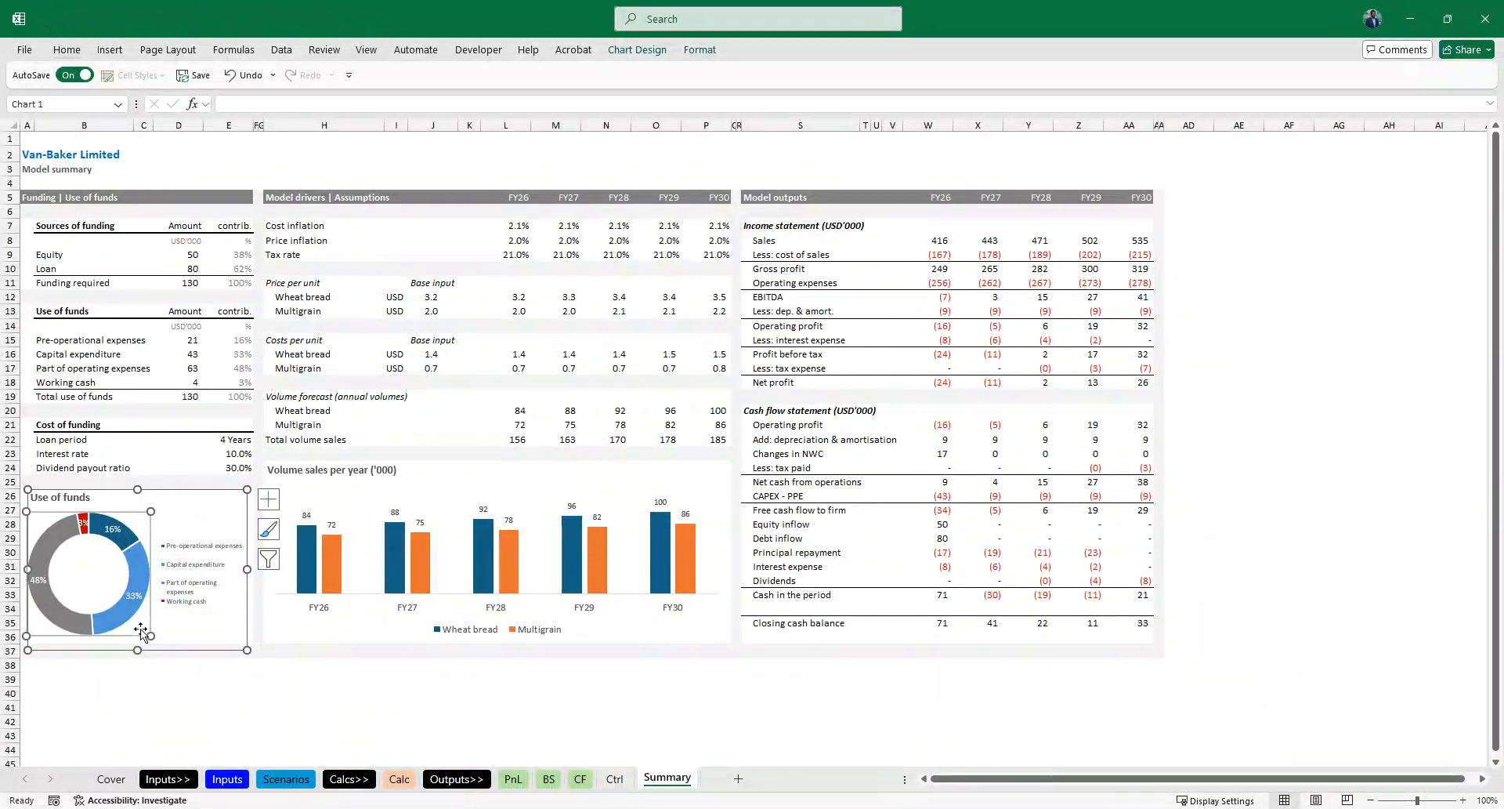
pyautogui.moveTo(153, 535); pyautogui.dragTo(168, 494)
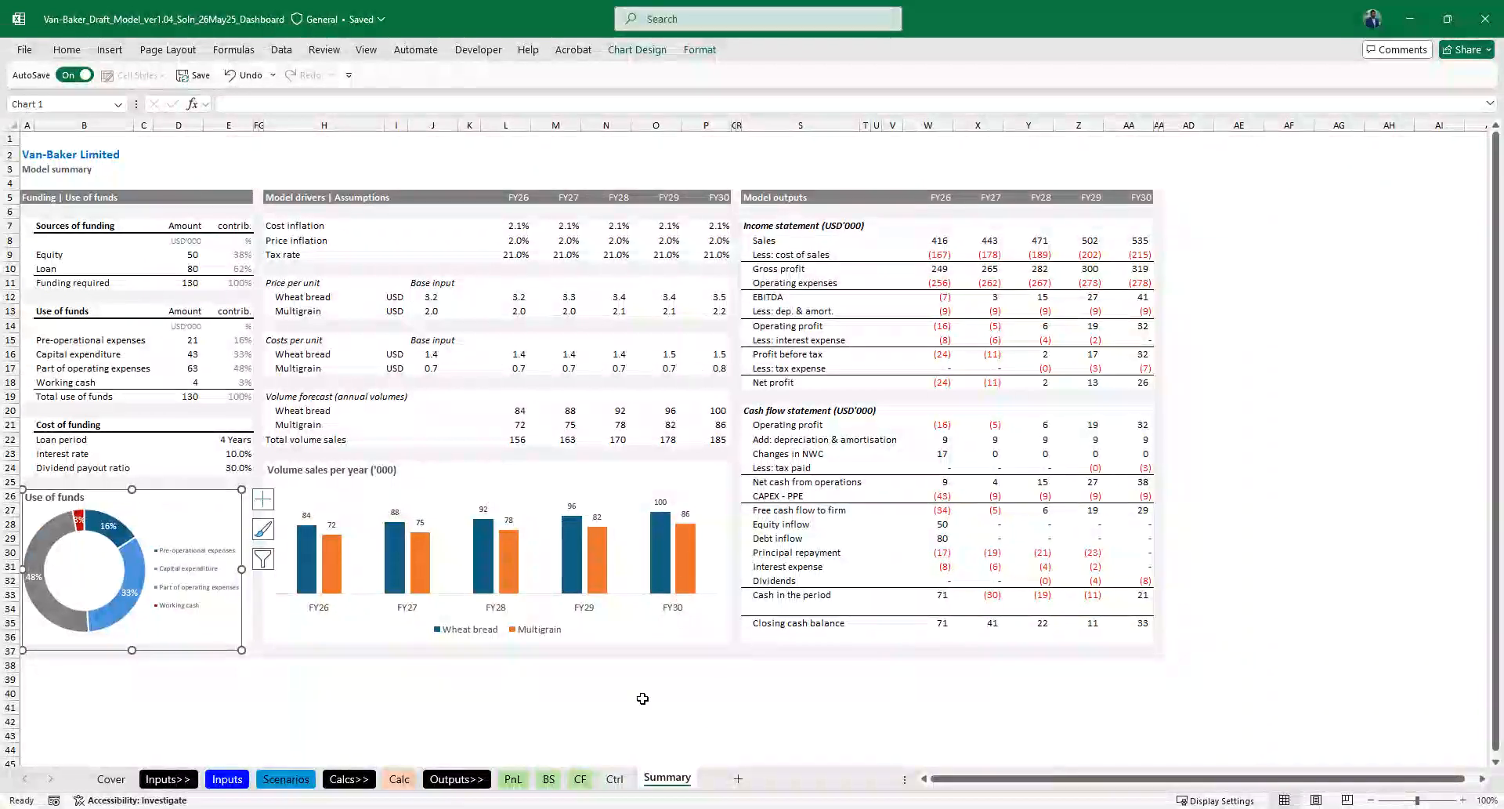
pyautogui.click(697, 721)
pyautogui.moveTo(480, 125); pyautogui.dragTo(469, 126)
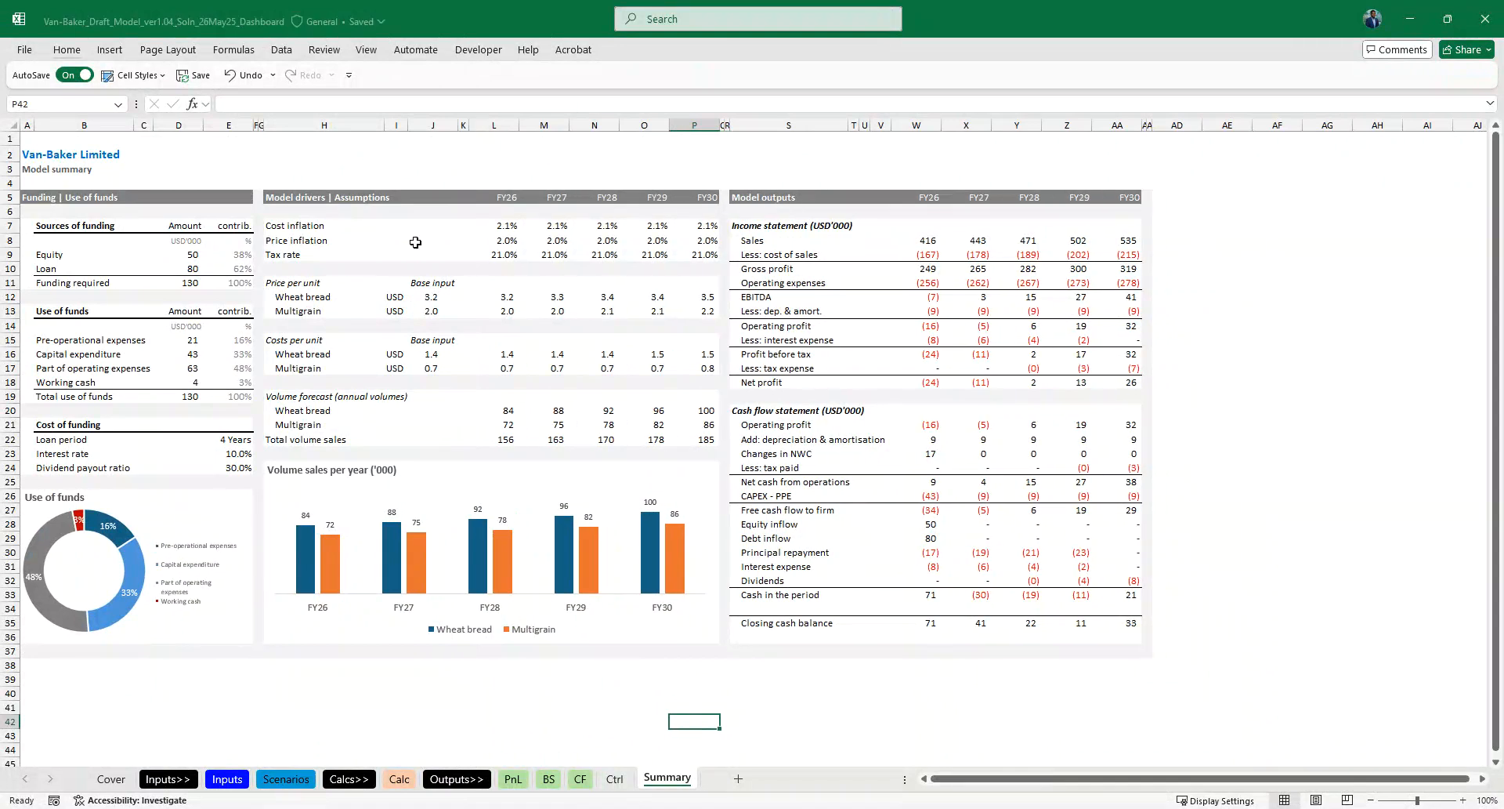
# - Enter the unit 000 for Wheat bread in I20 and repeat it for Multigrain and Total volume sales in I21:I22
pyautogui.click(393, 417)
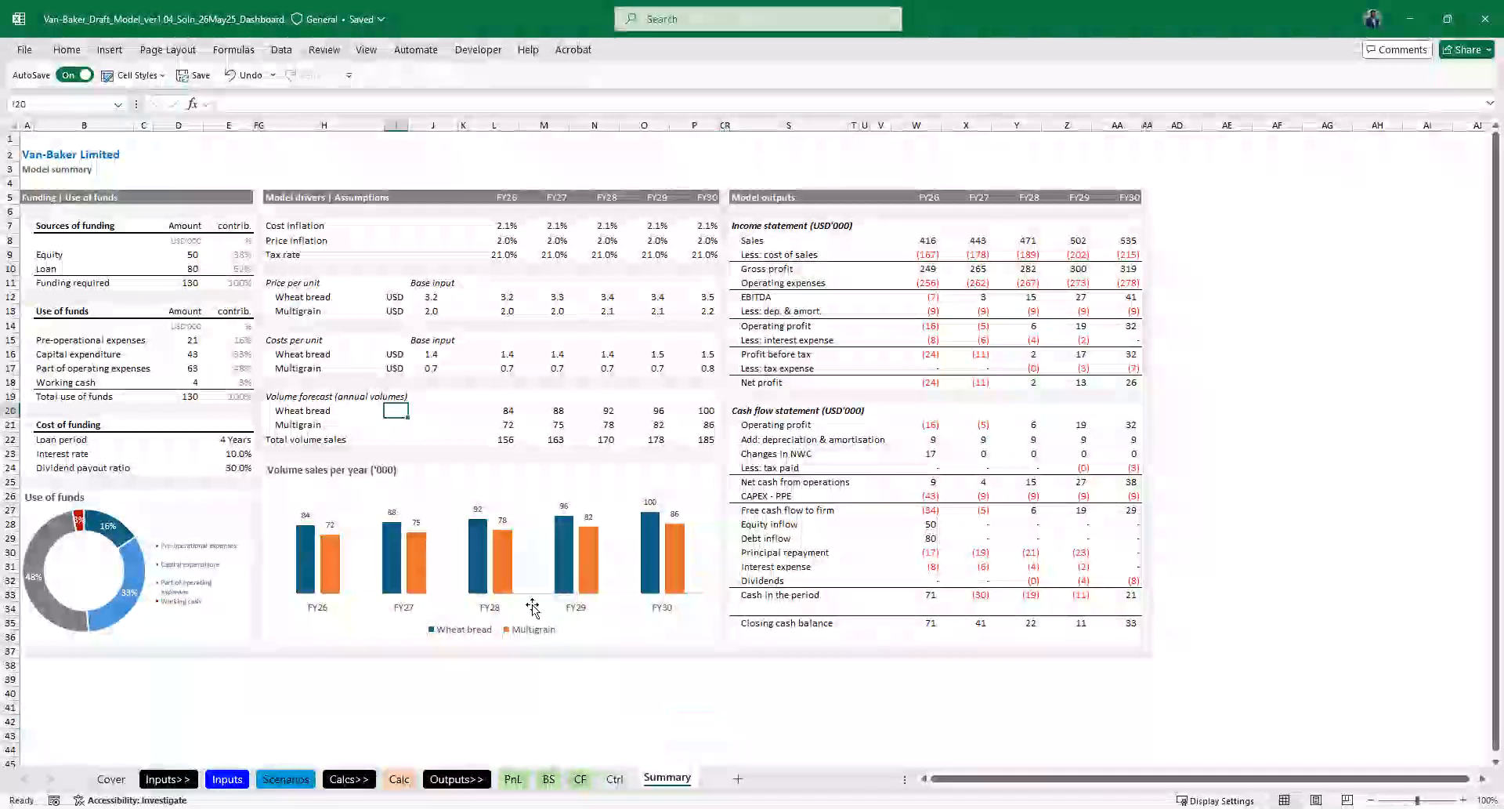
pyautogui.press('Up')
pyautogui.scroll(2, 540, 613)
pyautogui.write("'000")
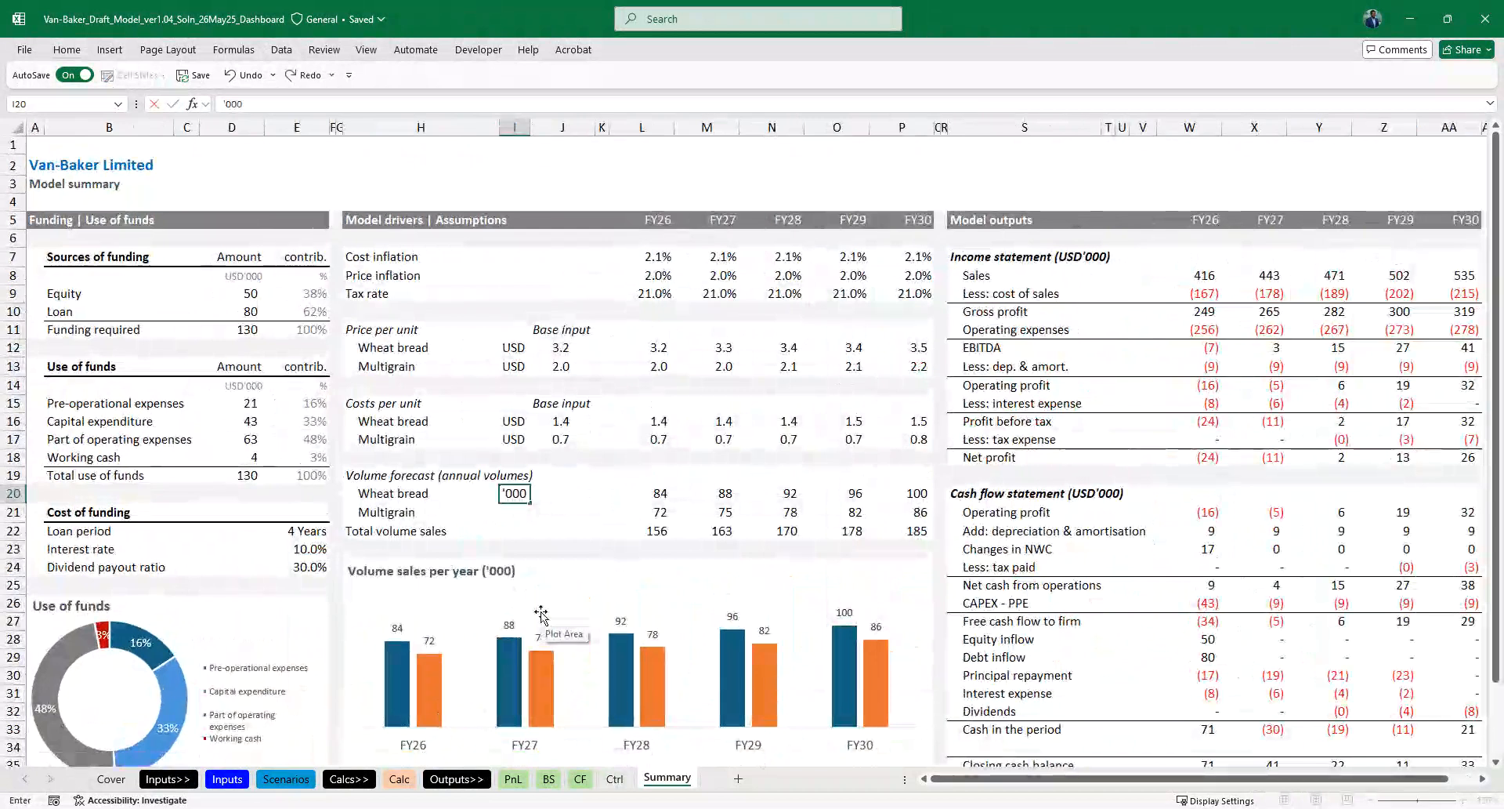
pyautogui.press('Return')
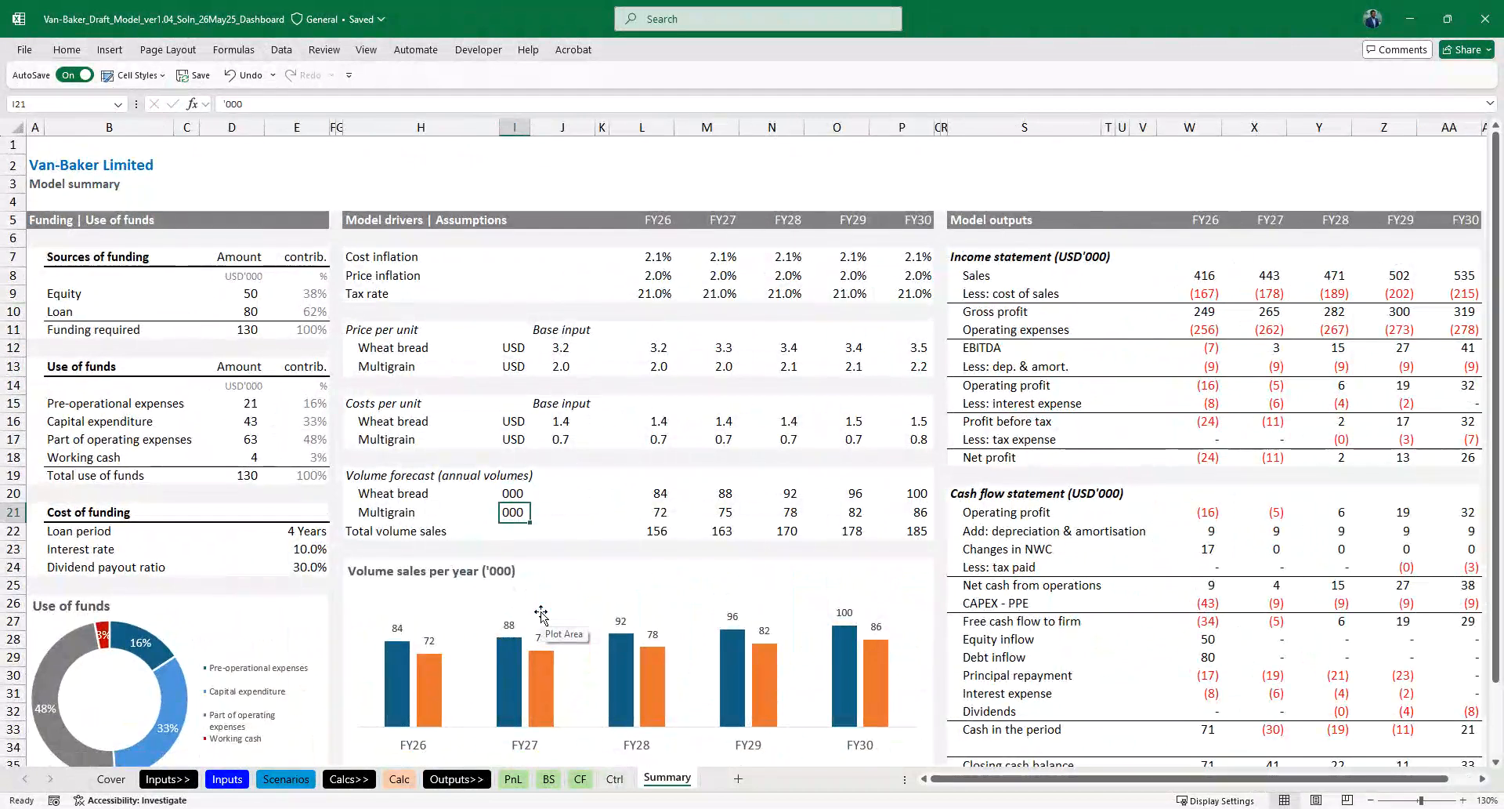
pyautogui.press('Down')
pyautogui.hotkey('ctrl', 'd')
pyautogui.press('Up')
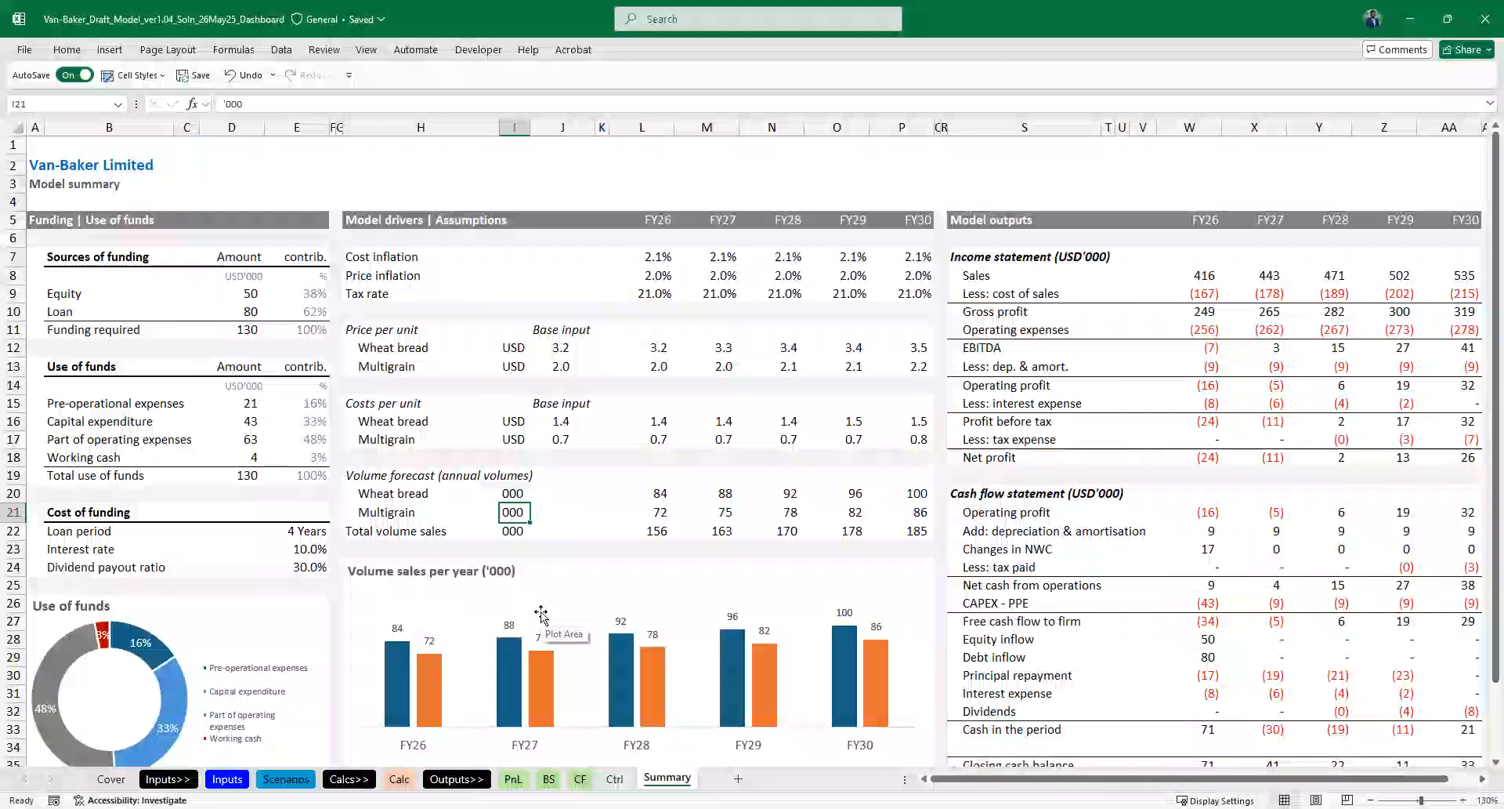
# - Edit the volume forecast units in I20:I22 to display a leading apostrophe, as '000
pyautogui.scroll(-2, 541, 613)
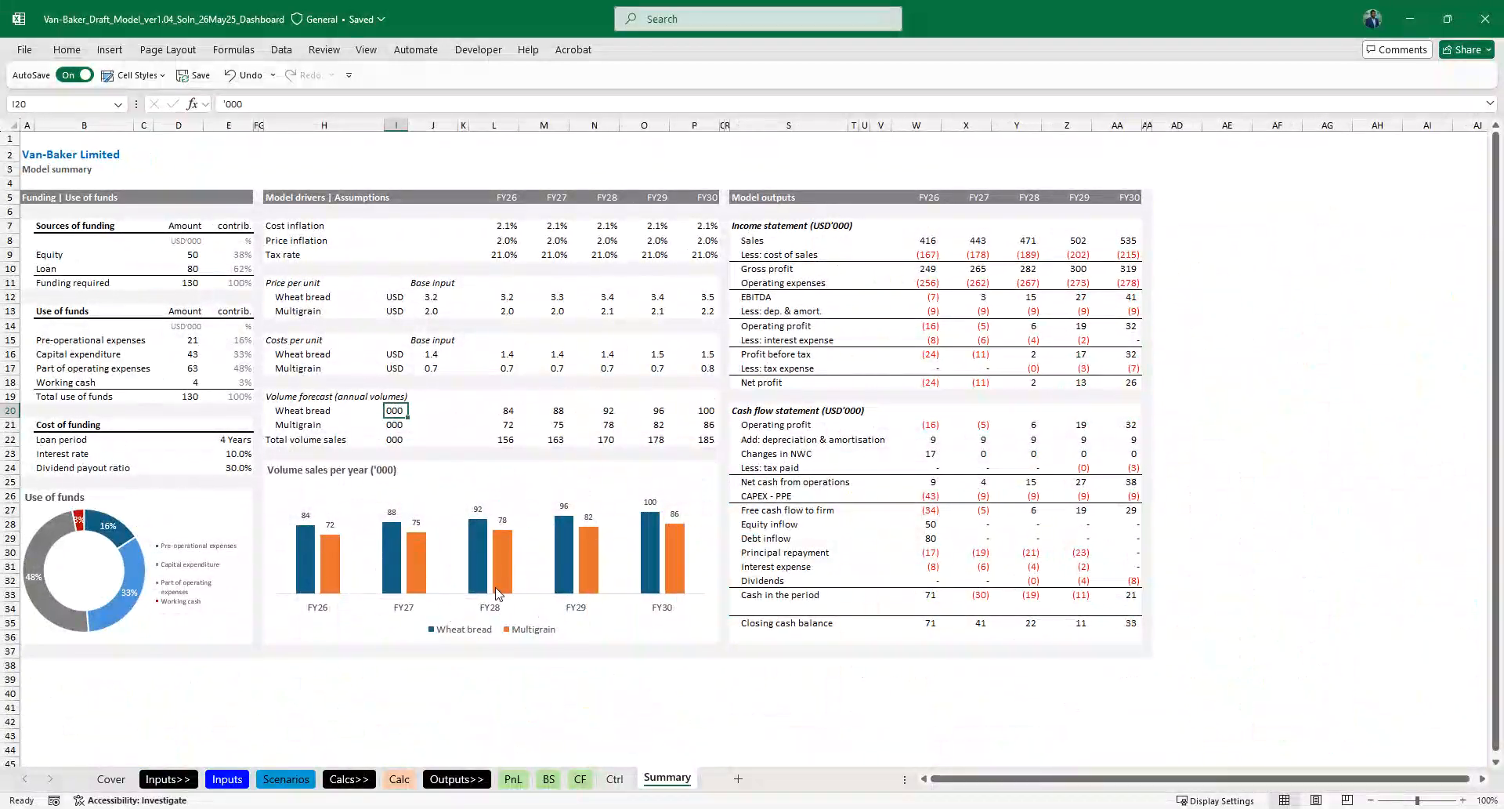
pyautogui.press('F2')
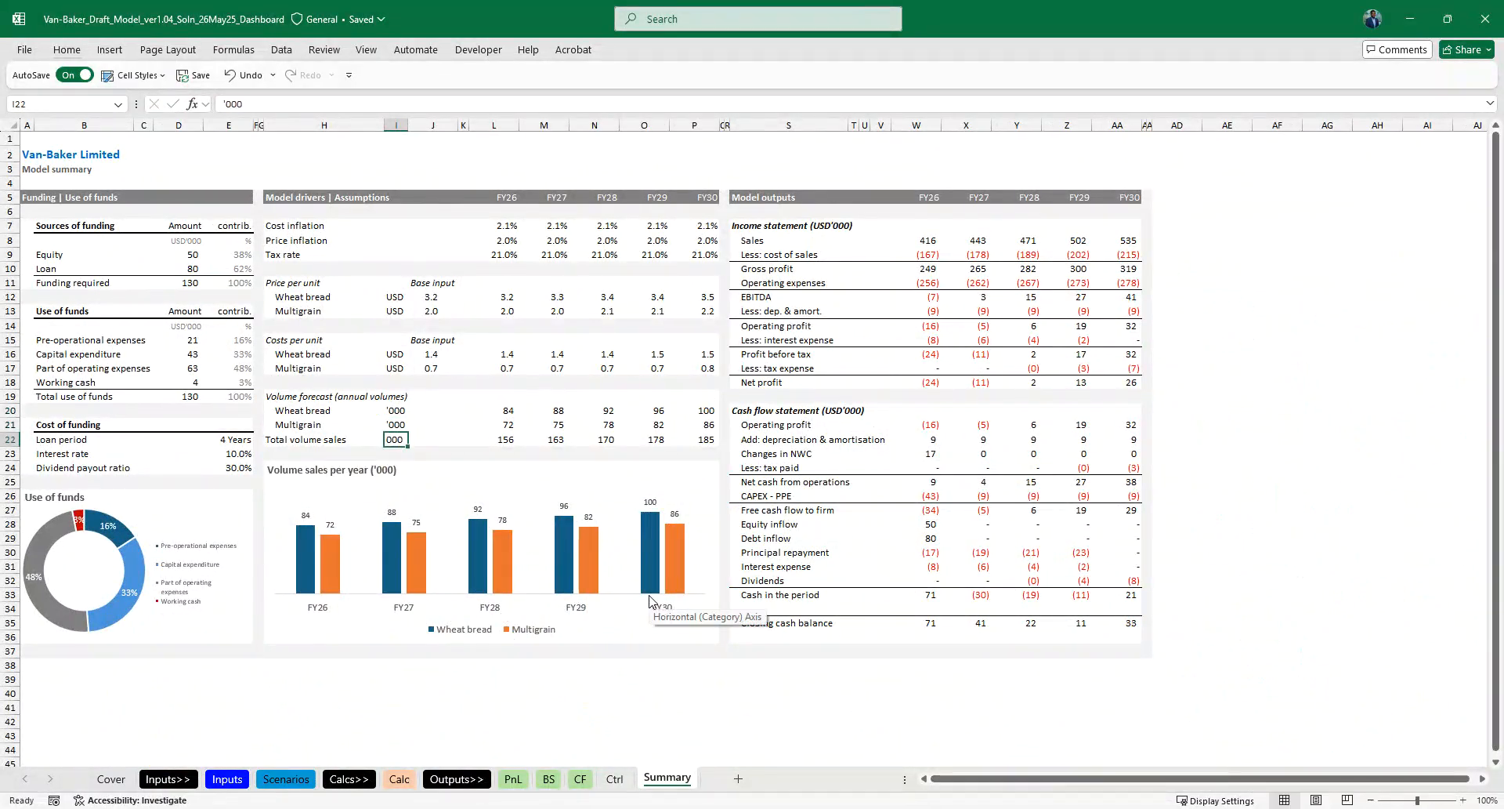
pyautogui.click(546, 381)
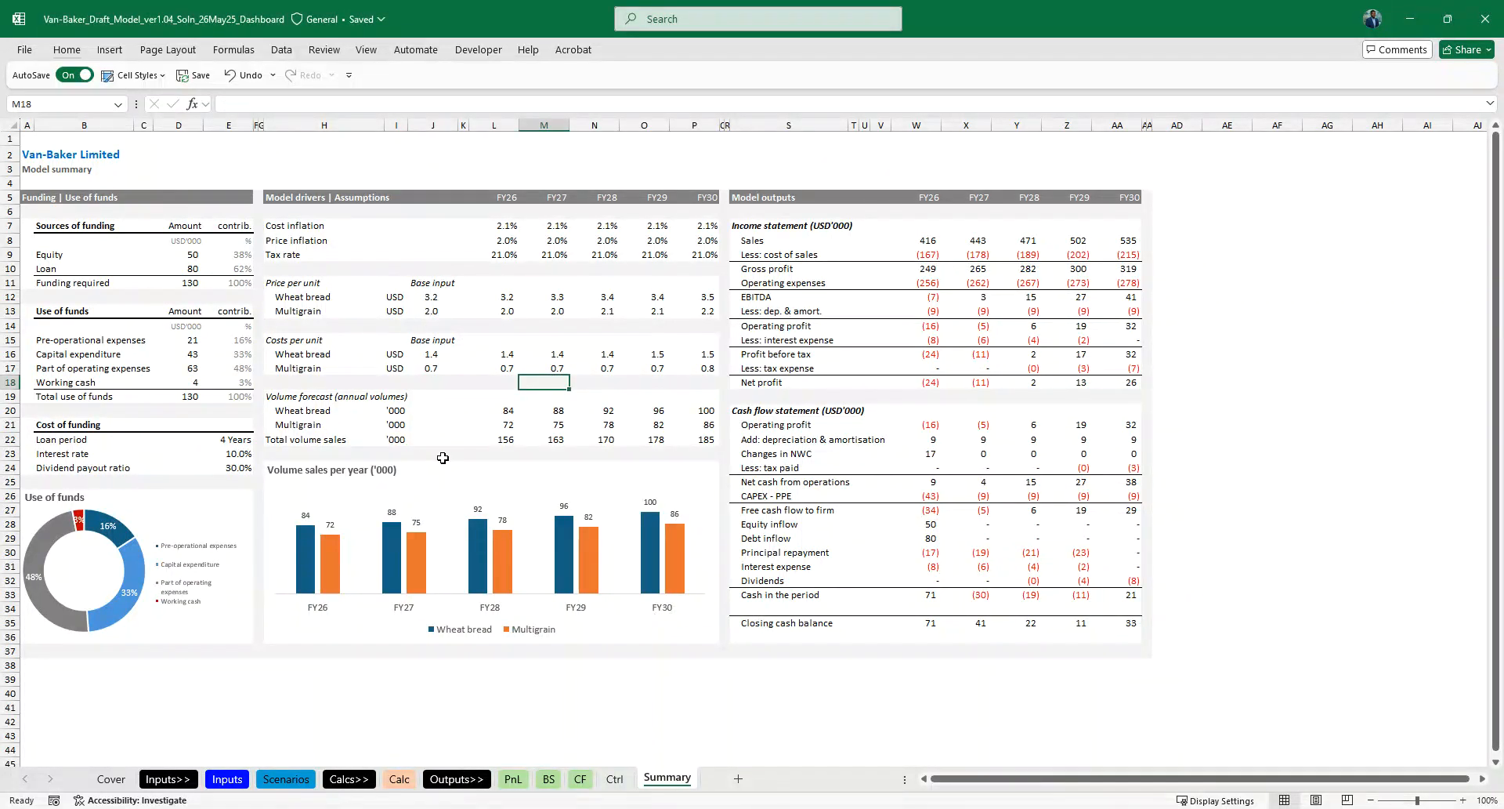
# - Narrow column H, which holds the Model drivers labels, to reduce the gap before the unit column
pyautogui.moveTo(382, 120); pyautogui.dragTo(365, 120)
pyautogui.click(471, 453)
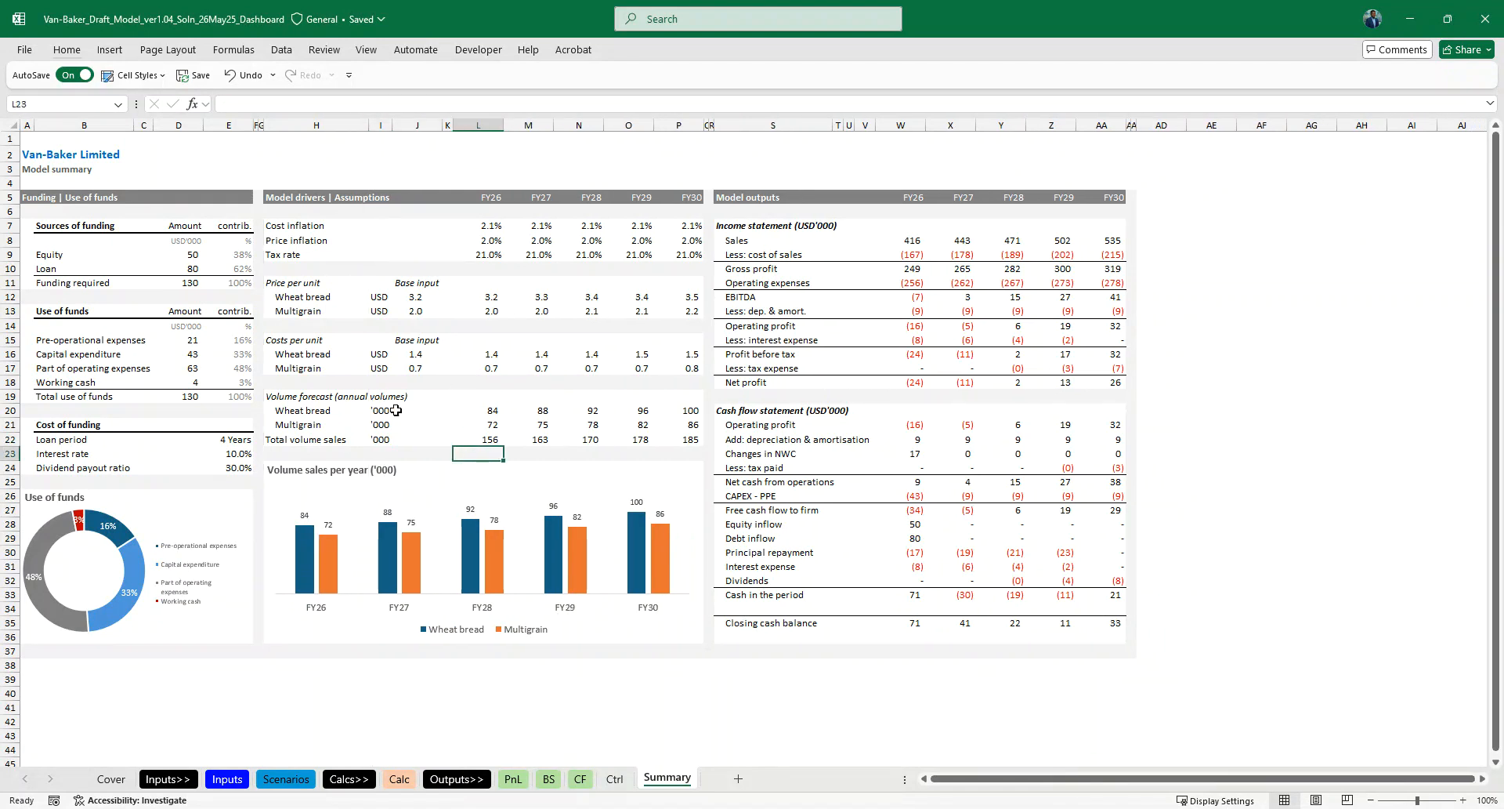
pyautogui.click(835, 225)
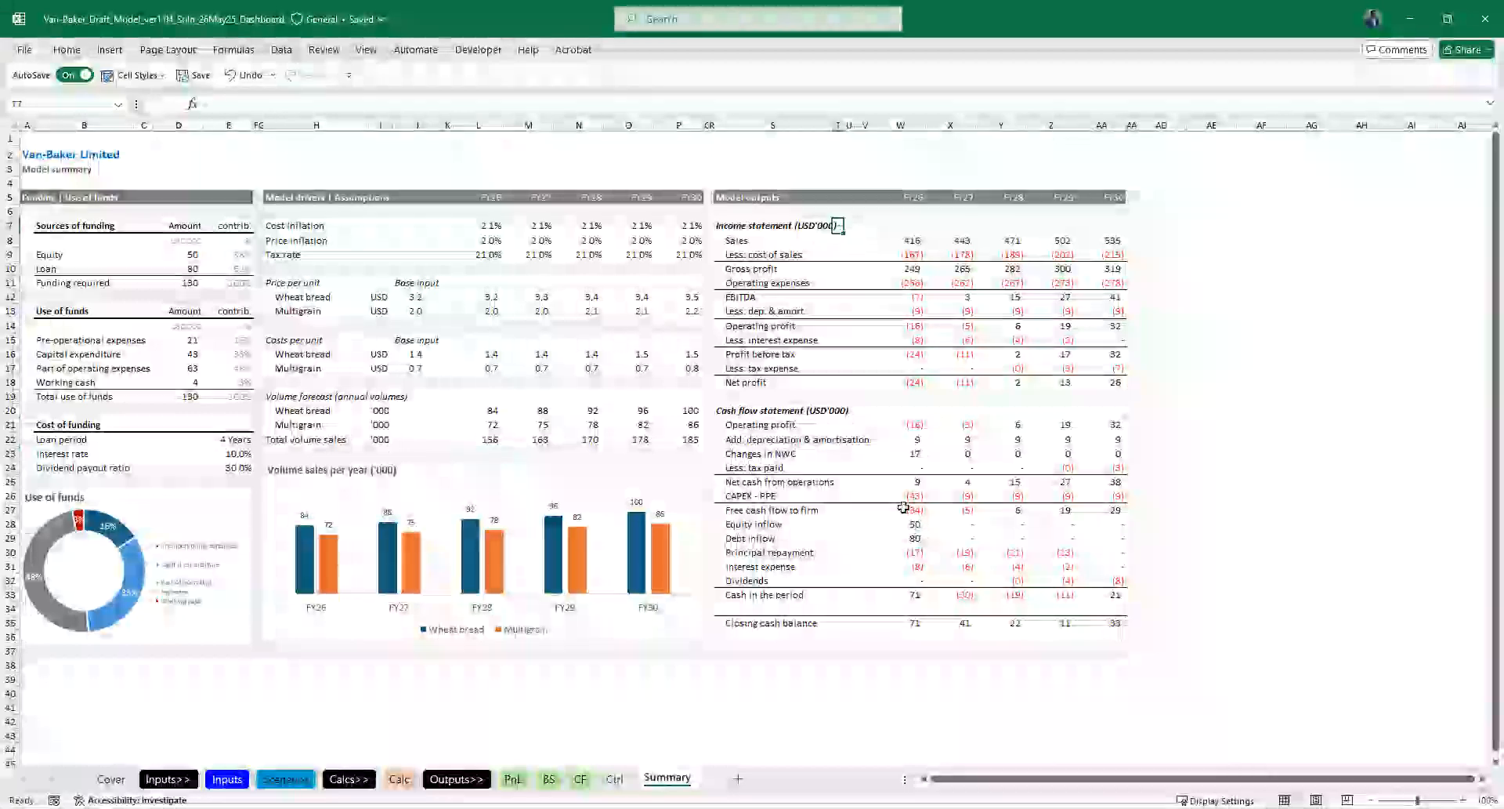
# - Copy the Model outputs header row S5:AA5, including its FY26 to FY30 labels
pyautogui.click(1103, 197)
pyautogui.hotkey('ctrl', 'Left')
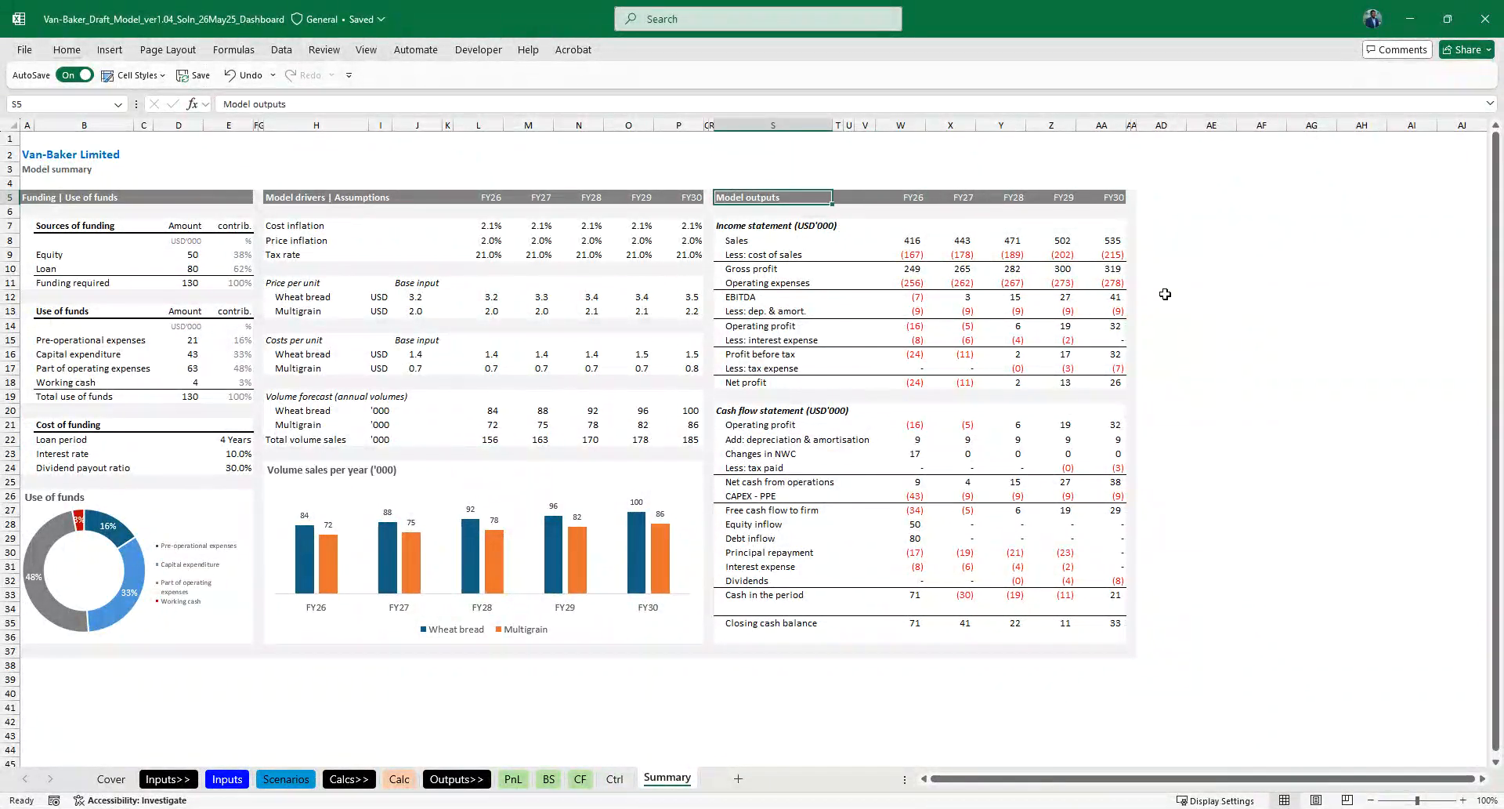
pyautogui.hotkey('ctrl', 'shift', 'Right')
pyautogui.hotkey('ctrl', 'shift', 'Right')
pyautogui.hotkey('ctrl', 'c')
pyautogui.press('Right')
pyautogui.press('Right')
pyautogui.press('Right')
pyautogui.press('Right')
pyautogui.press('Right')
pyautogui.press('Right')
pyautogui.press('Right')
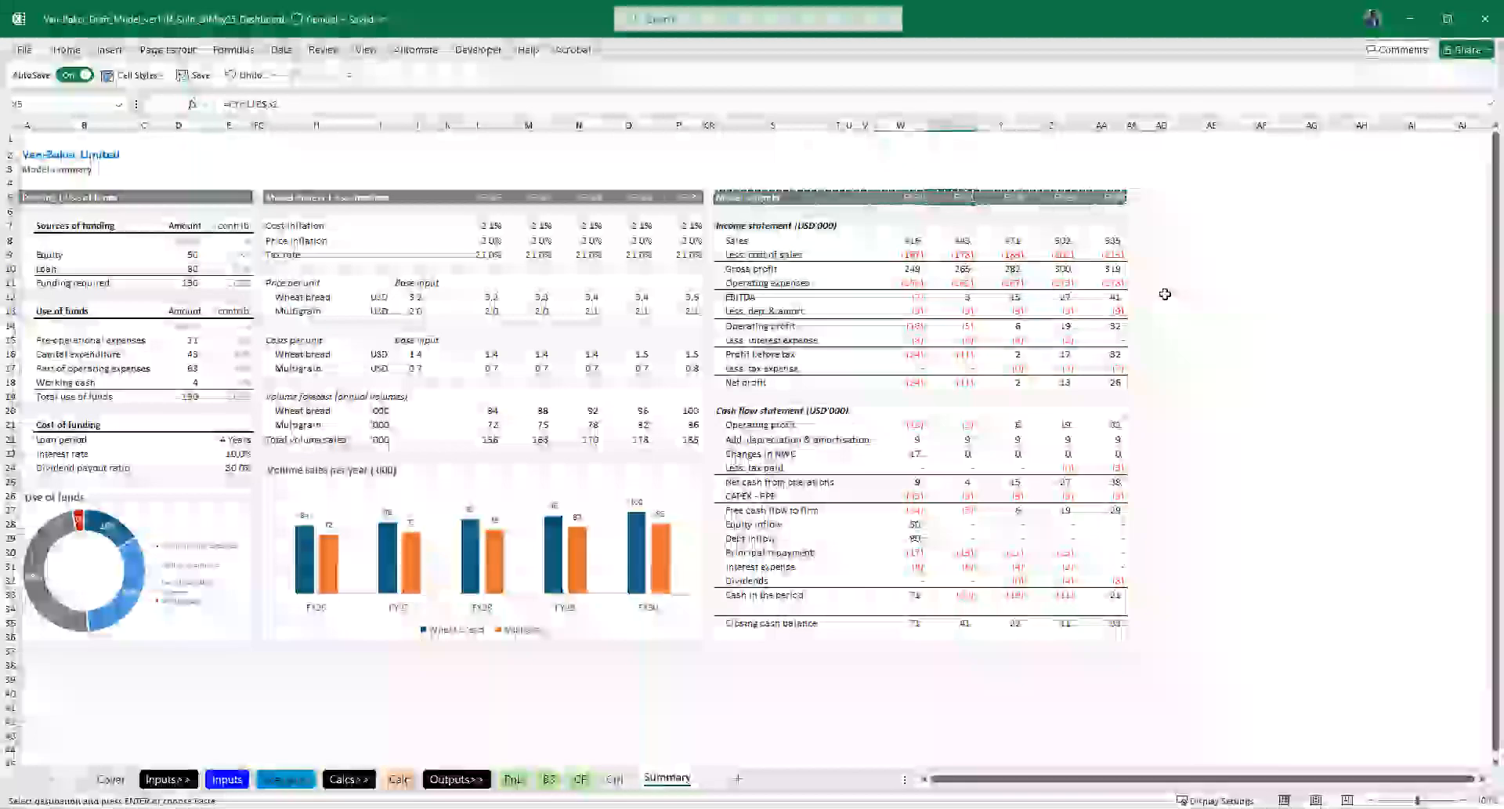